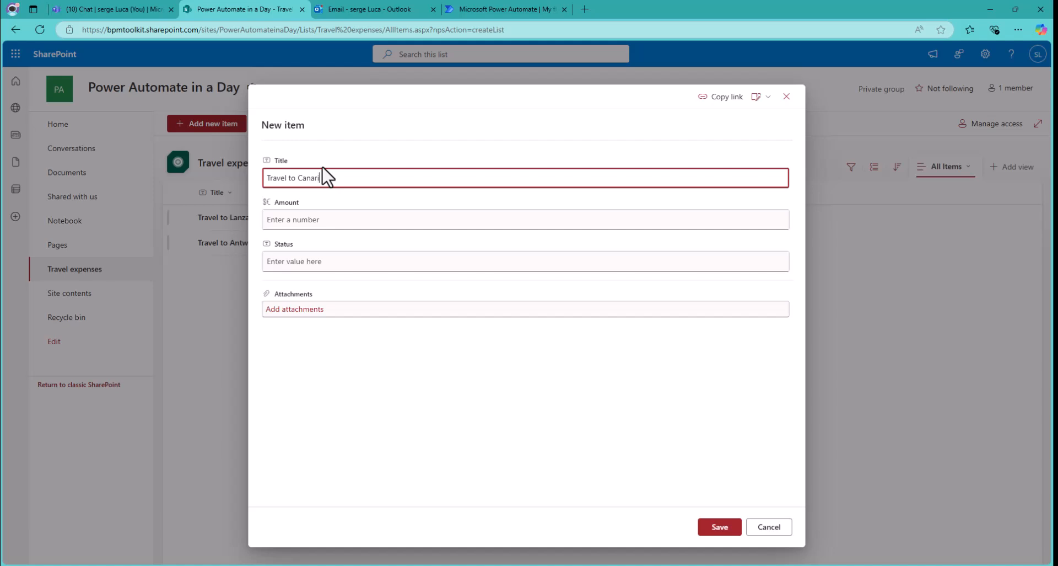
Set the amount of the new Travel to Canaria expense to 1500, save the item, and refresh the list.
click(314, 215)
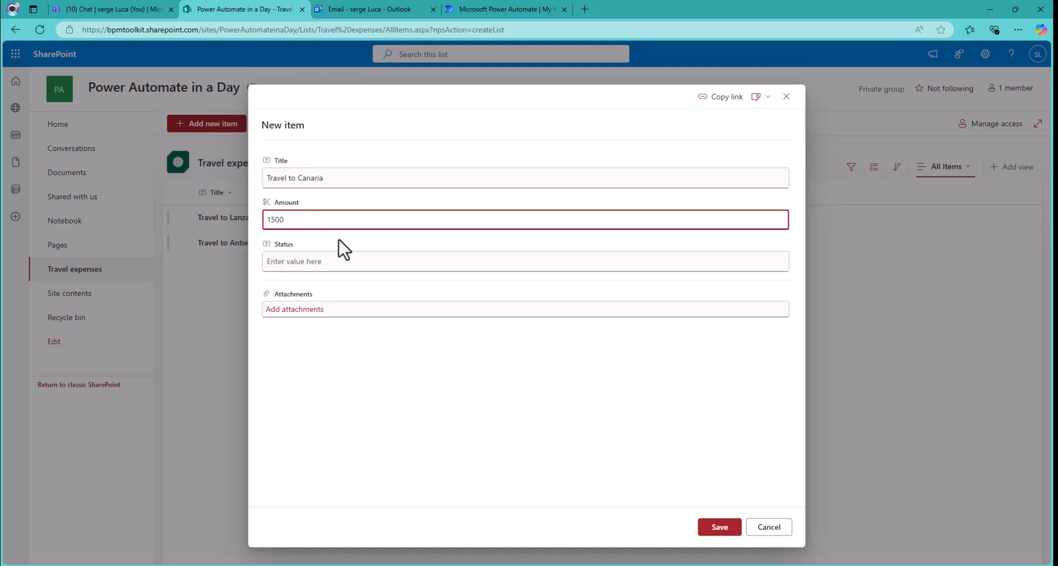
click(720, 526)
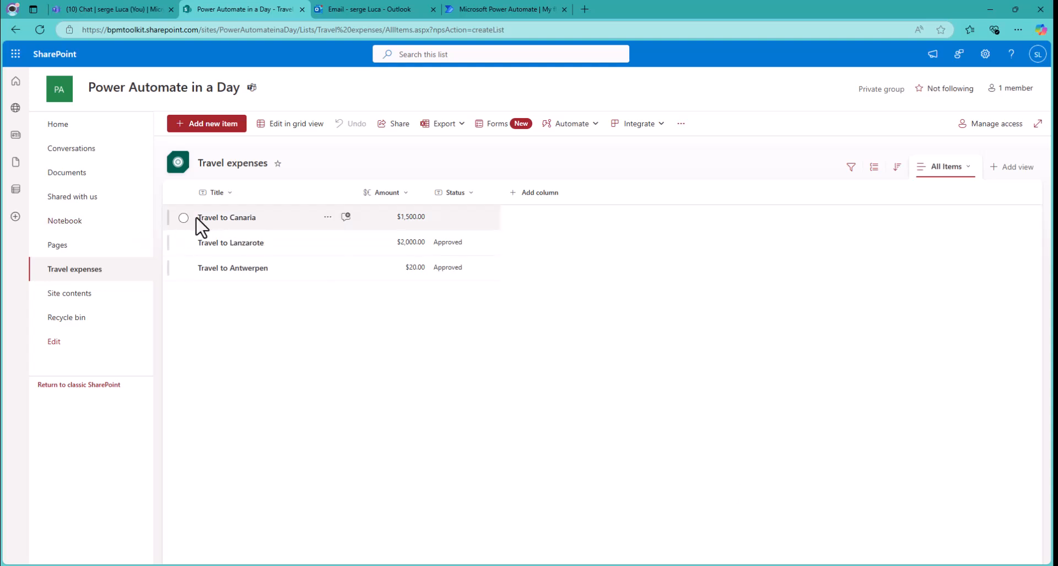
click(40, 29)
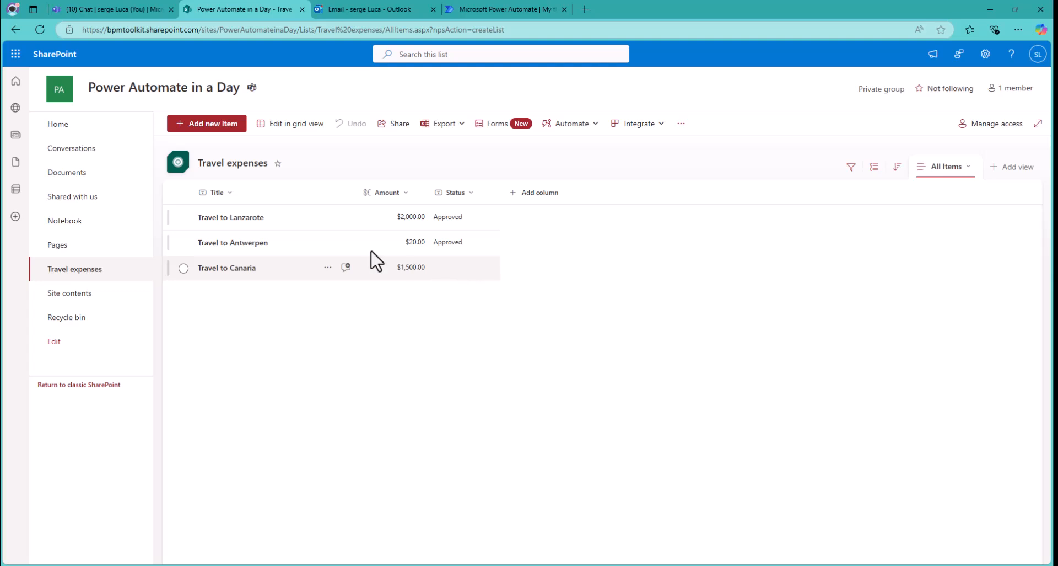
click(39, 31)
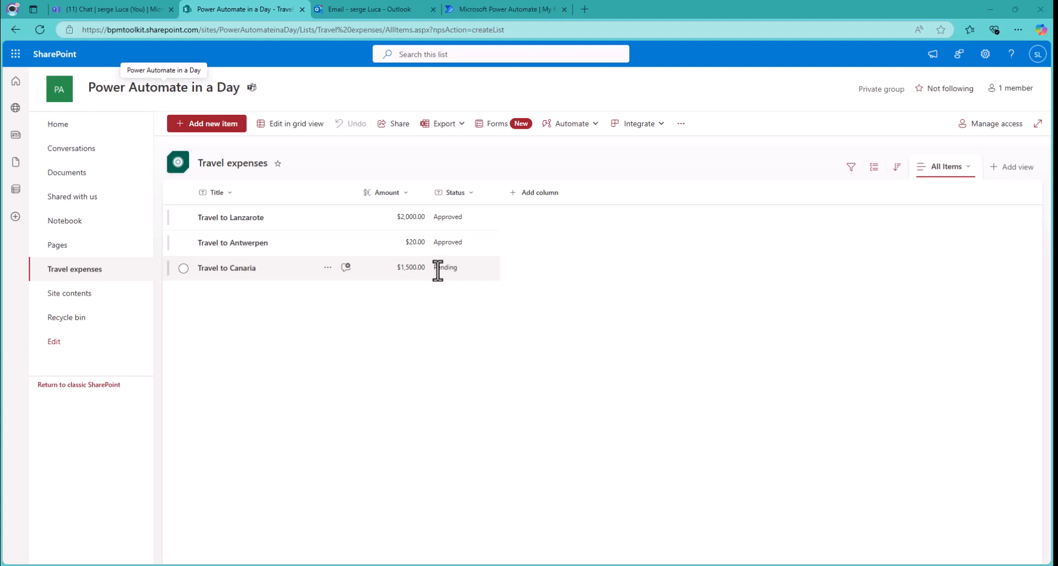
Switch to Outlook, approve the Travel to Canaria expense request without a comment, and open the approval notification email.
click(353, 9)
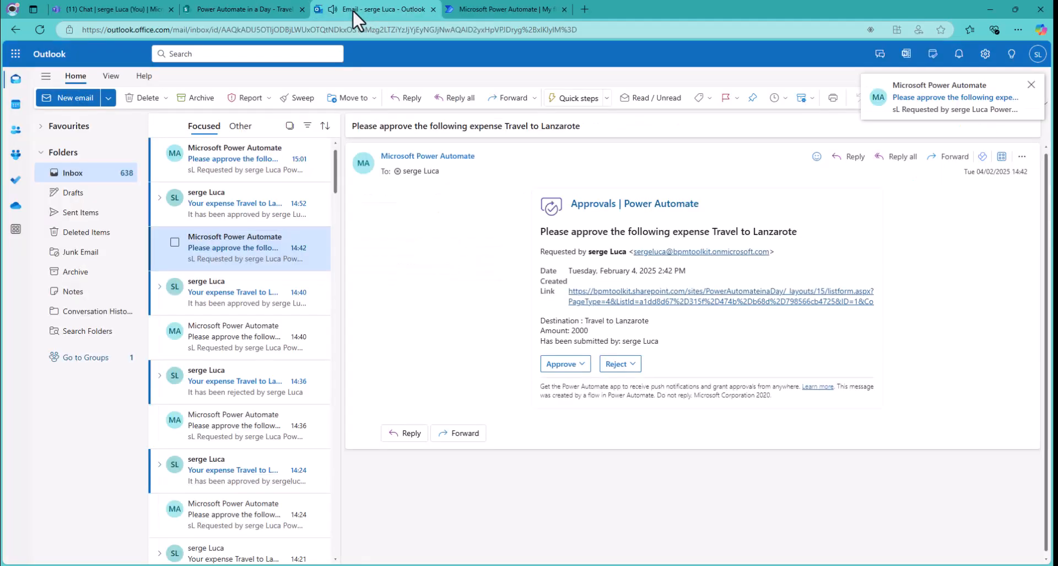
click(253, 161)
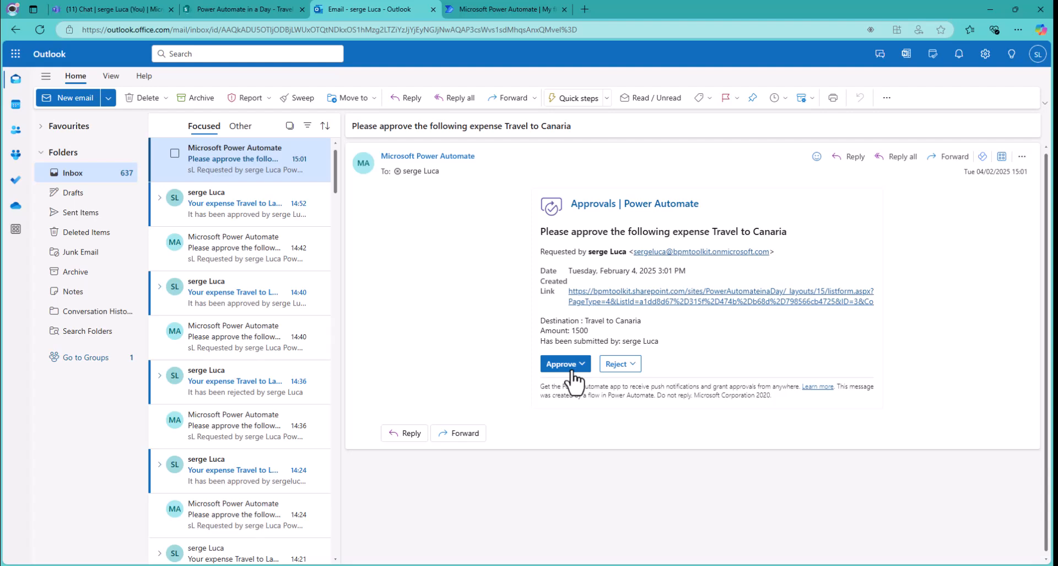
click(574, 369)
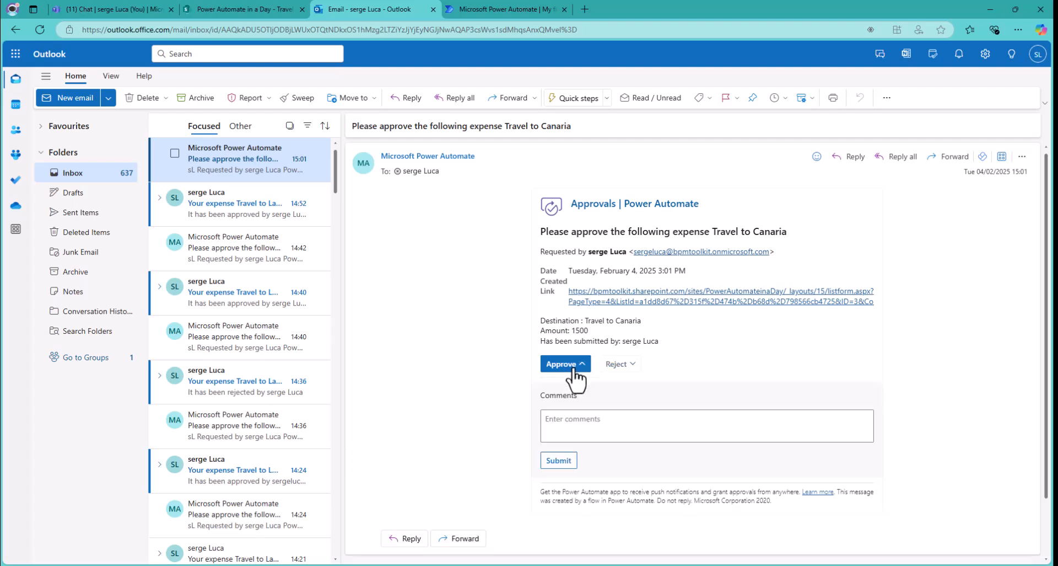
click(558, 461)
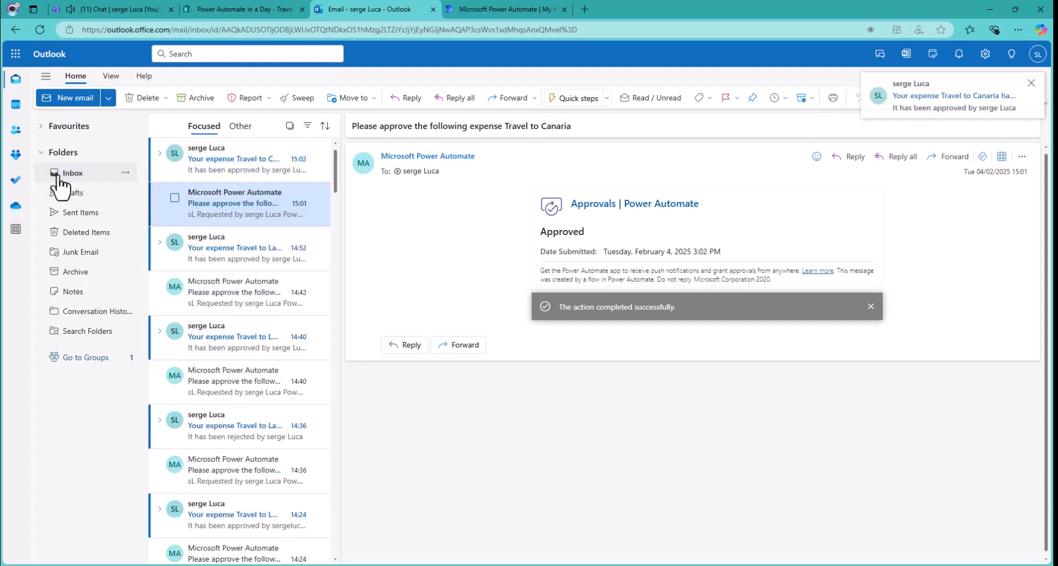
click(211, 170)
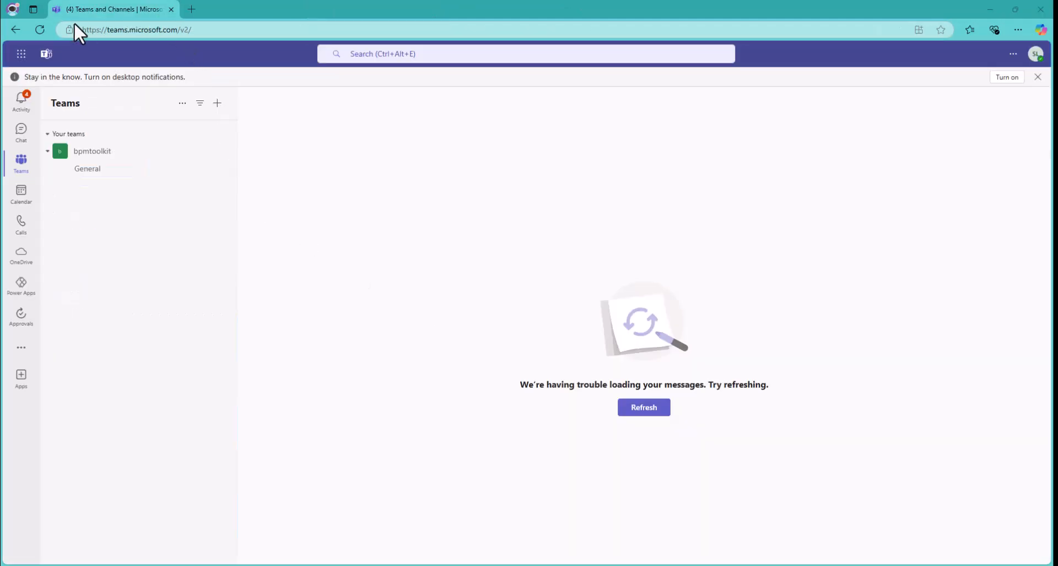
Create a private team named Power Automate in a Day with a first channel named Demo, without adding members.
drag(218, 30, 55, 33)
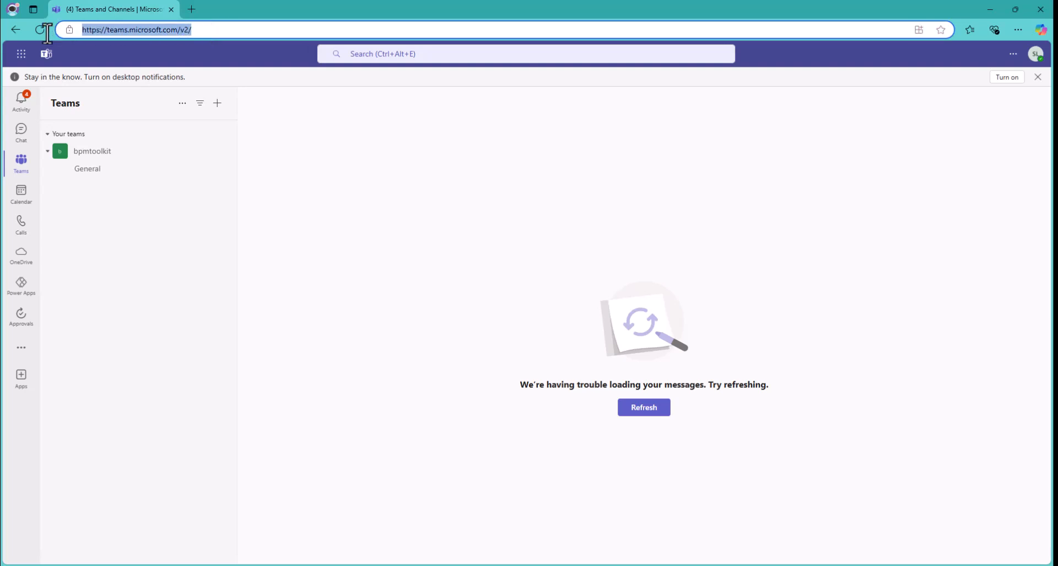
click(218, 105)
click(218, 105)
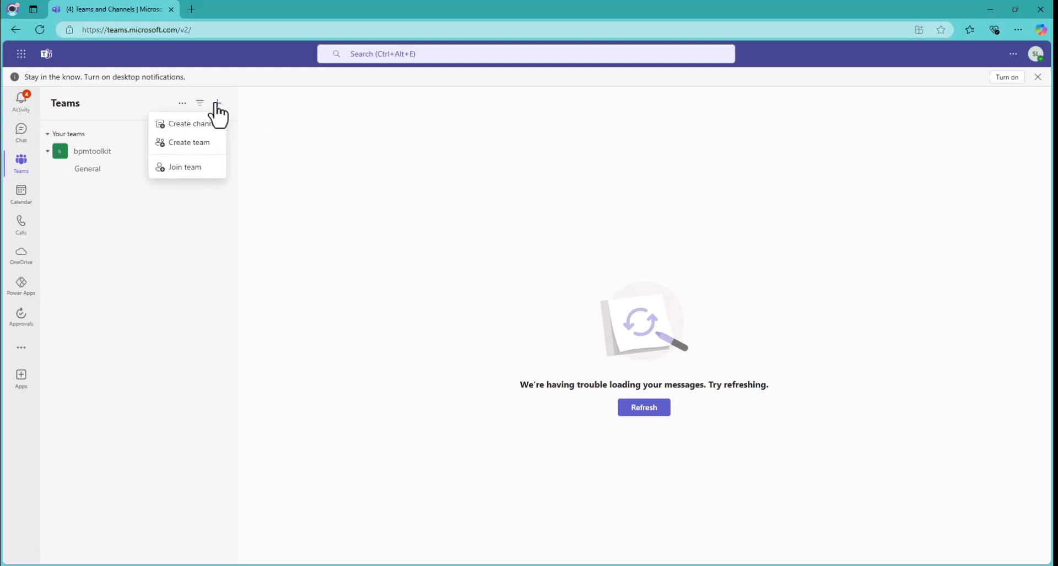
click(182, 143)
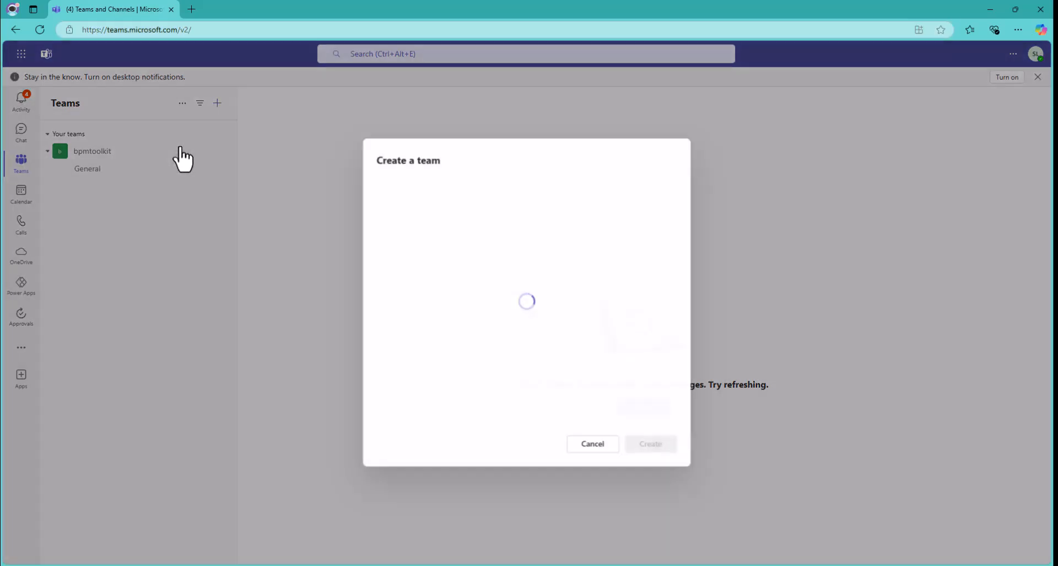
click(418, 211)
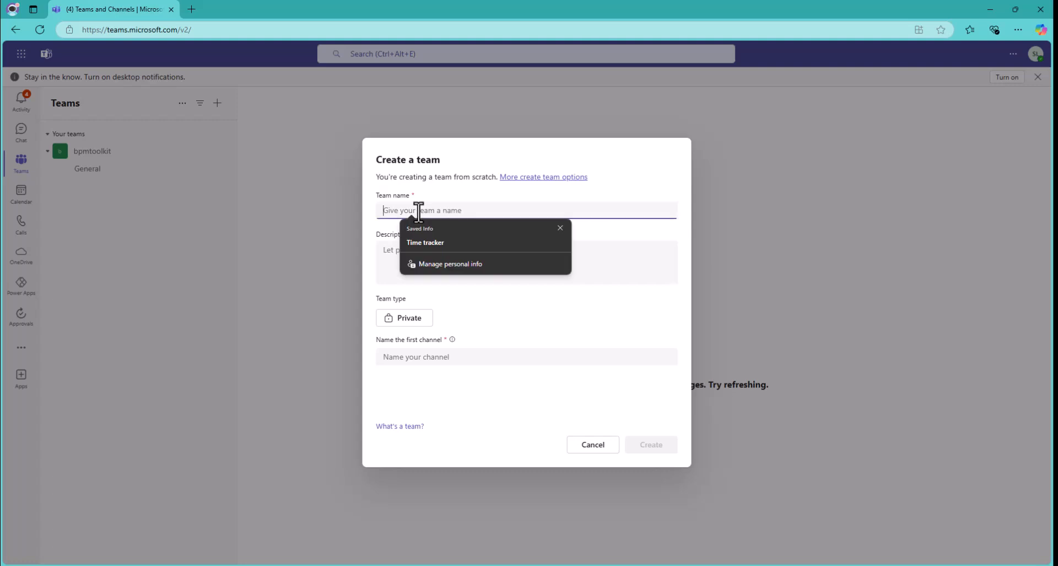
text(Power Automate in a Day)
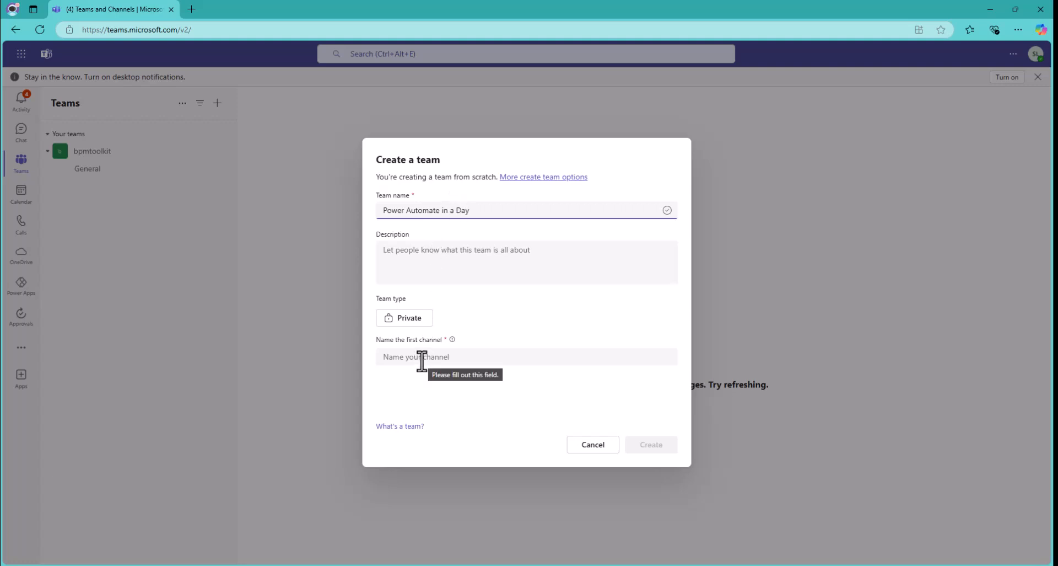
click(420, 359)
text(Demo)
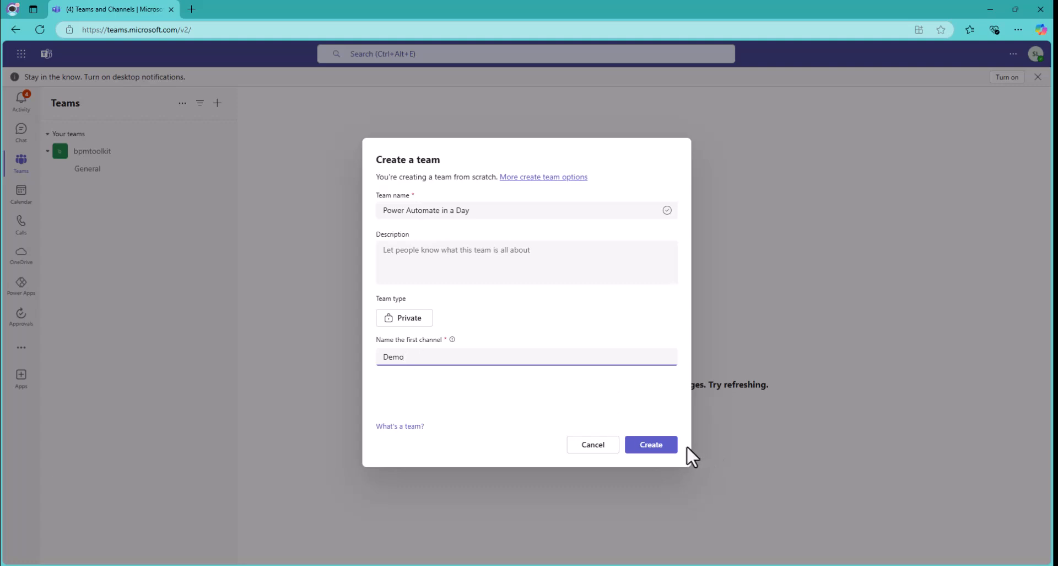
click(657, 449)
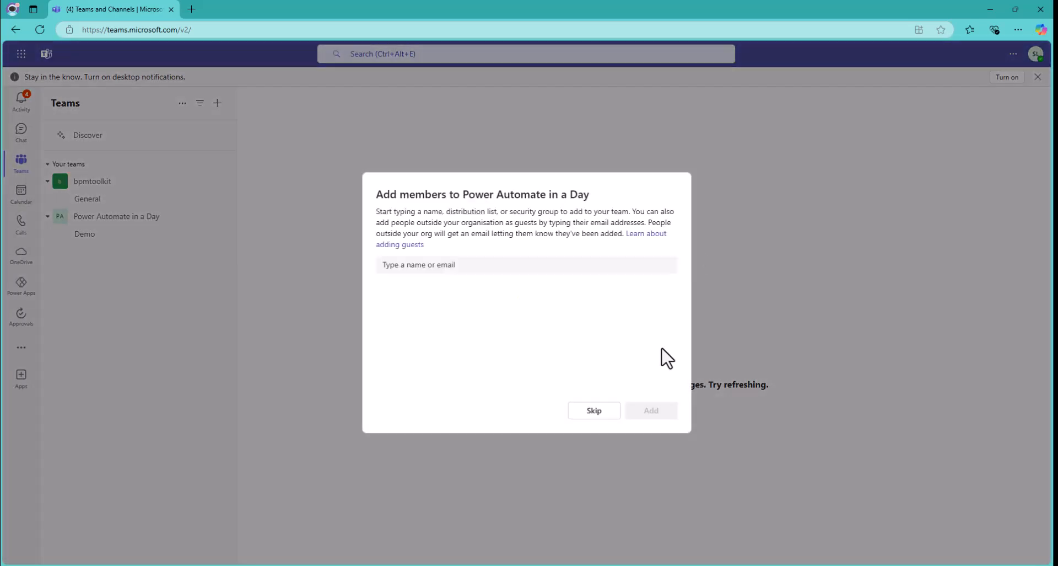
click(594, 411)
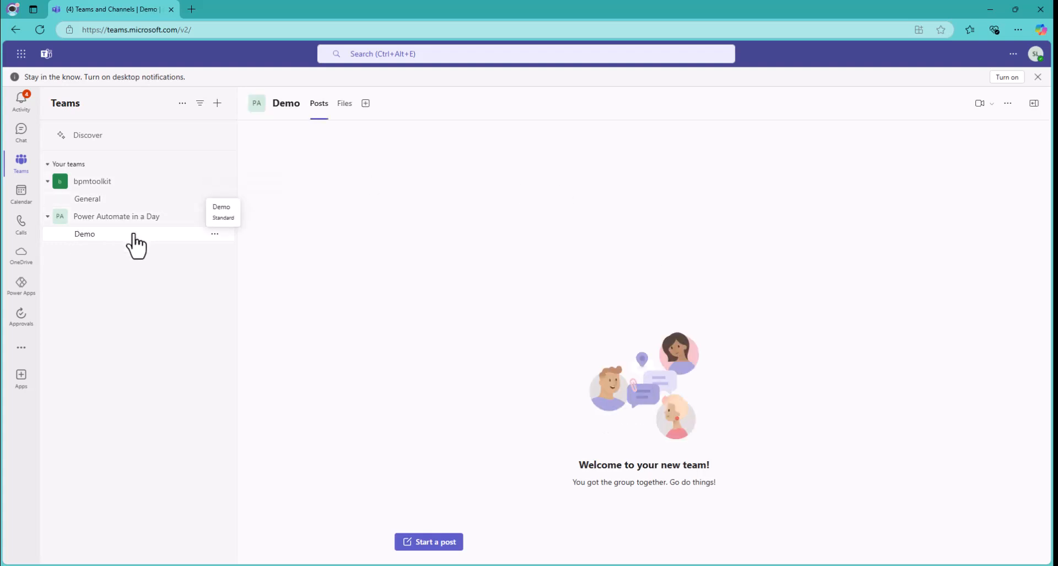
Open the Demo channel's files in SharePoint, dismiss the site design prompt, and go to the site contents.
click(346, 105)
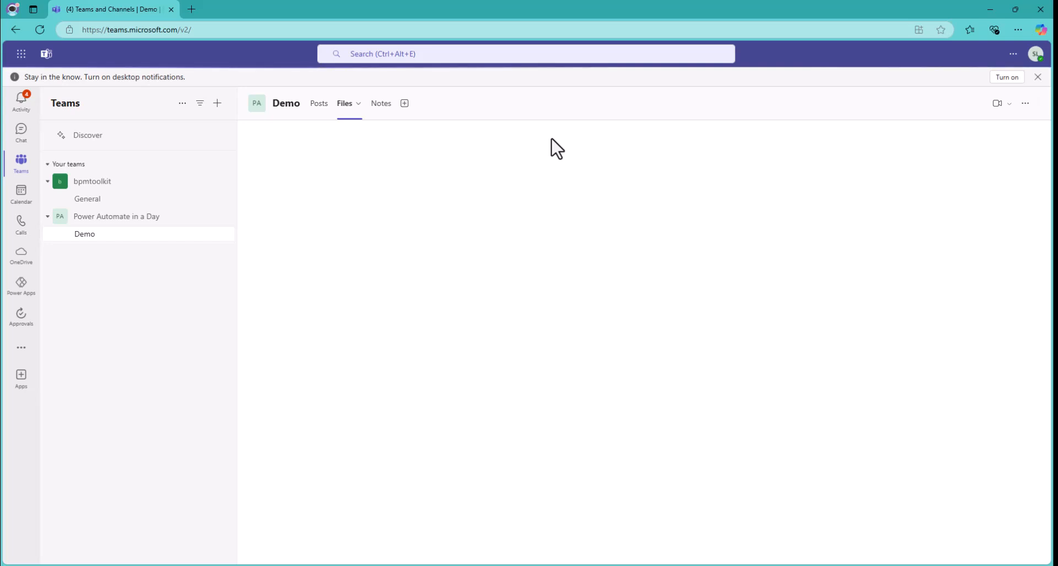
click(350, 108)
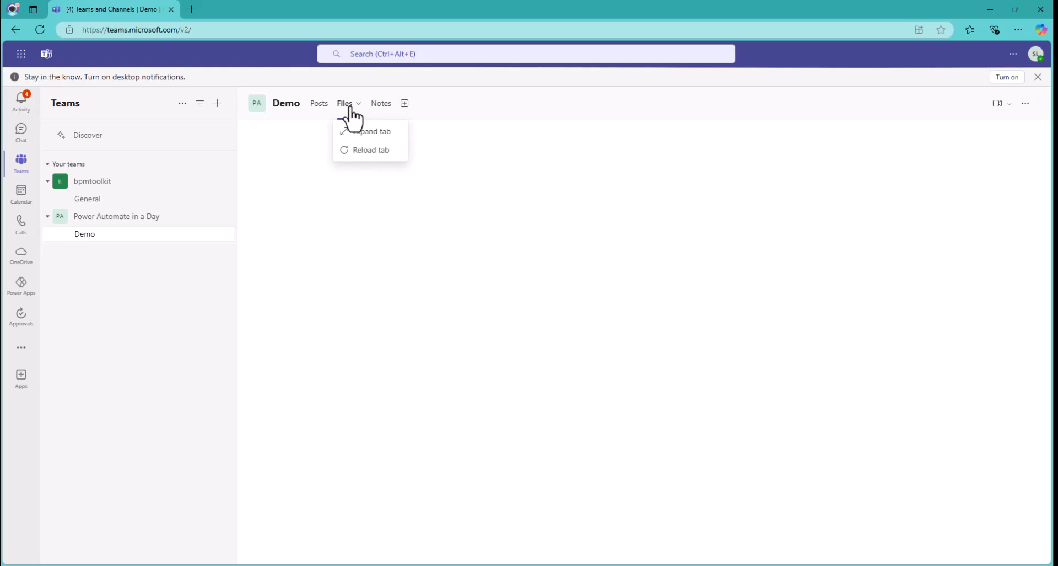
click(358, 150)
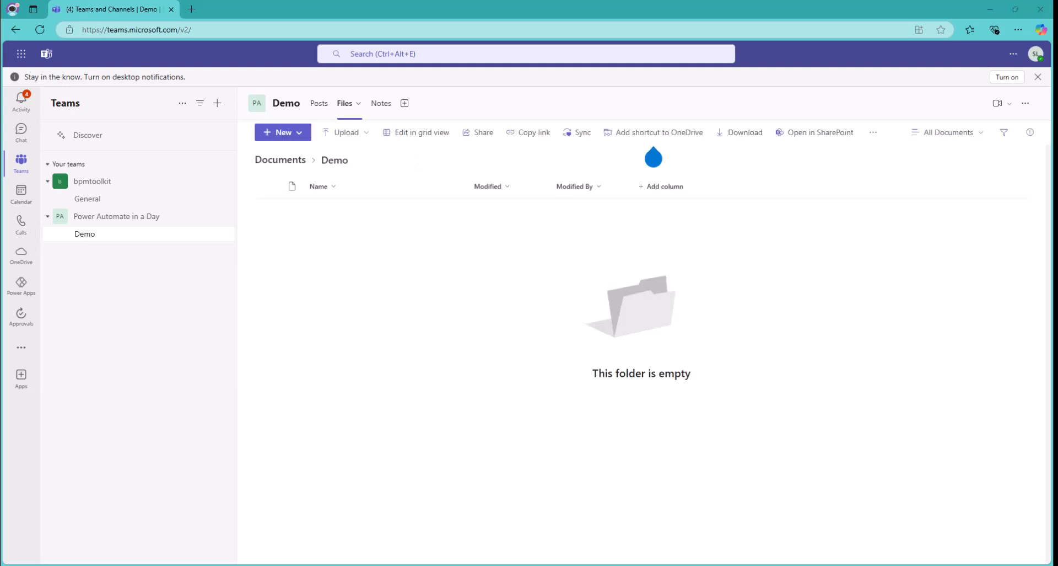
click(820, 138)
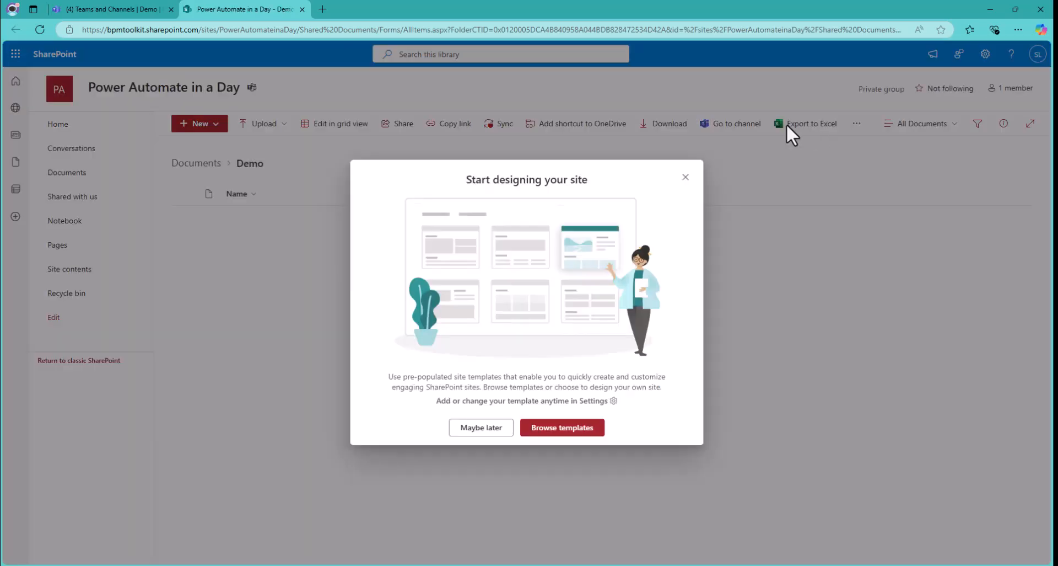
click(686, 179)
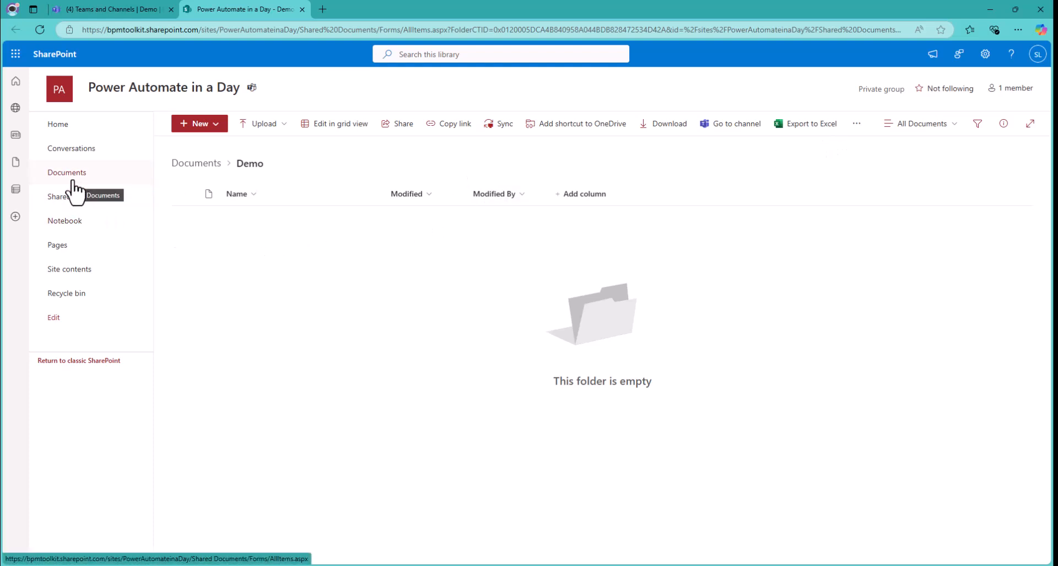
click(72, 271)
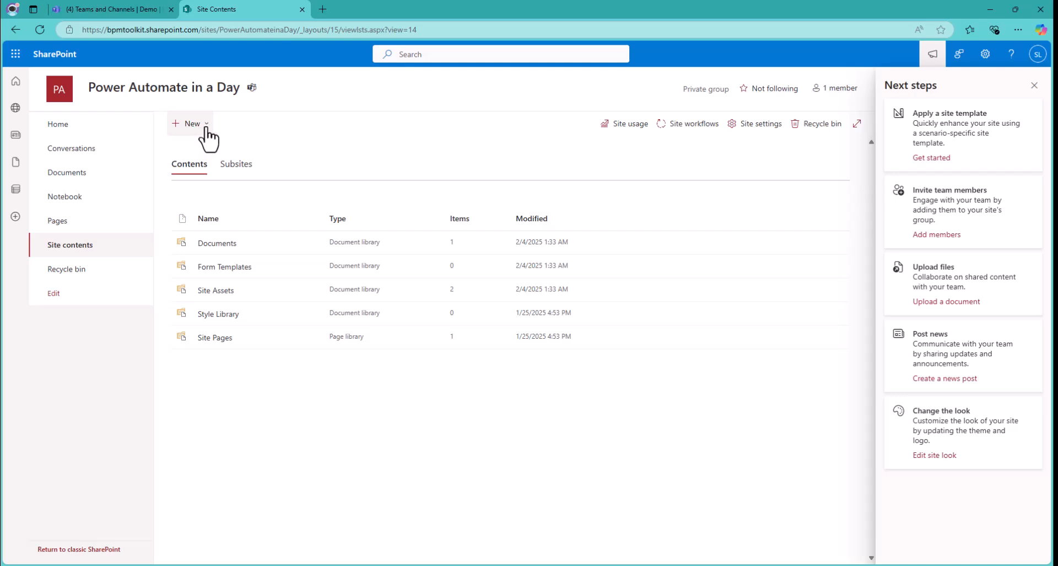
Create a blank list named Expense Approval that is shown in the site navigation.
click(202, 130)
click(194, 154)
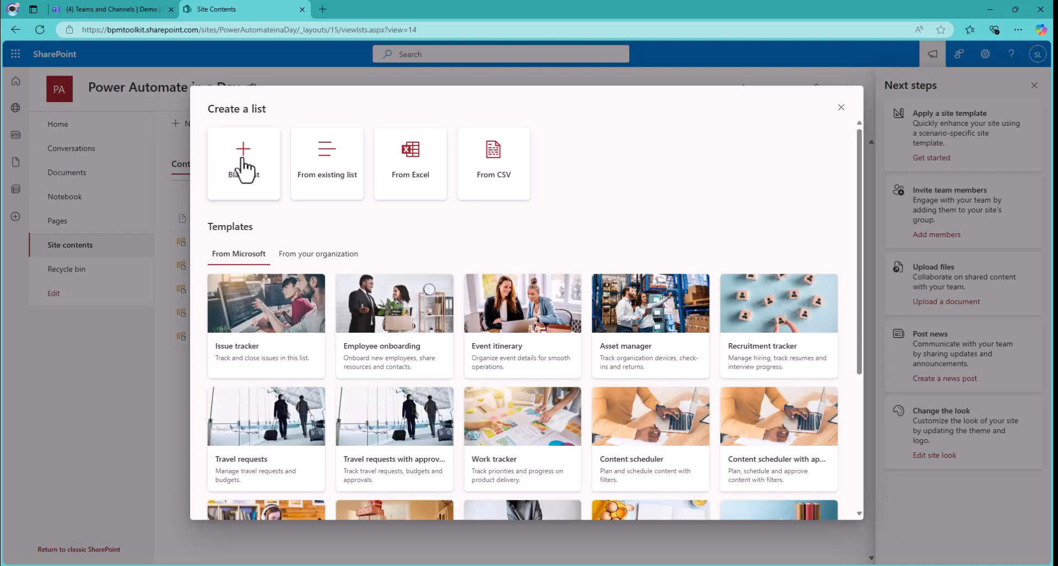
click(243, 168)
text(Expense)
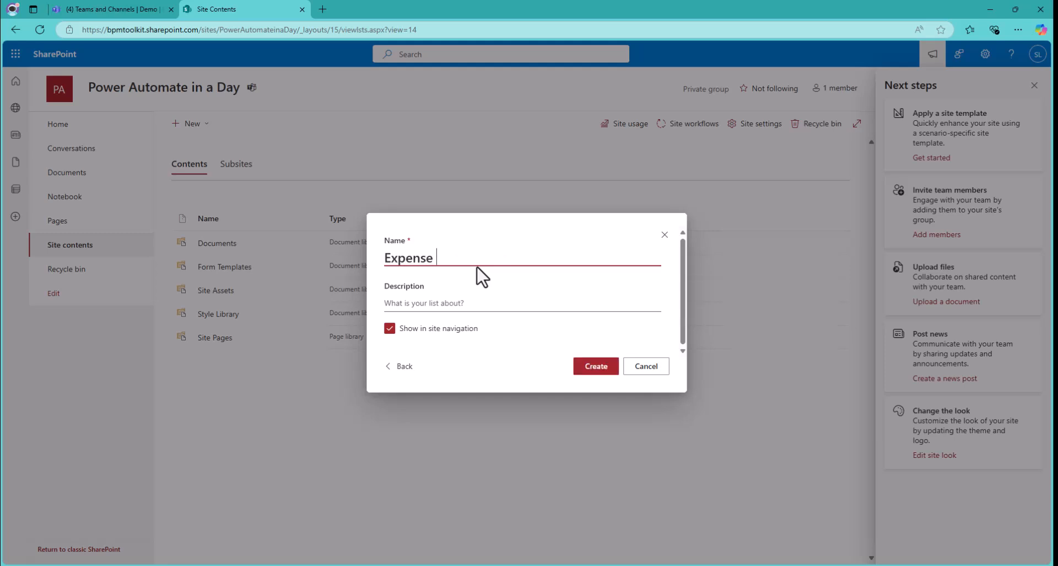
text( Approval)
click(604, 370)
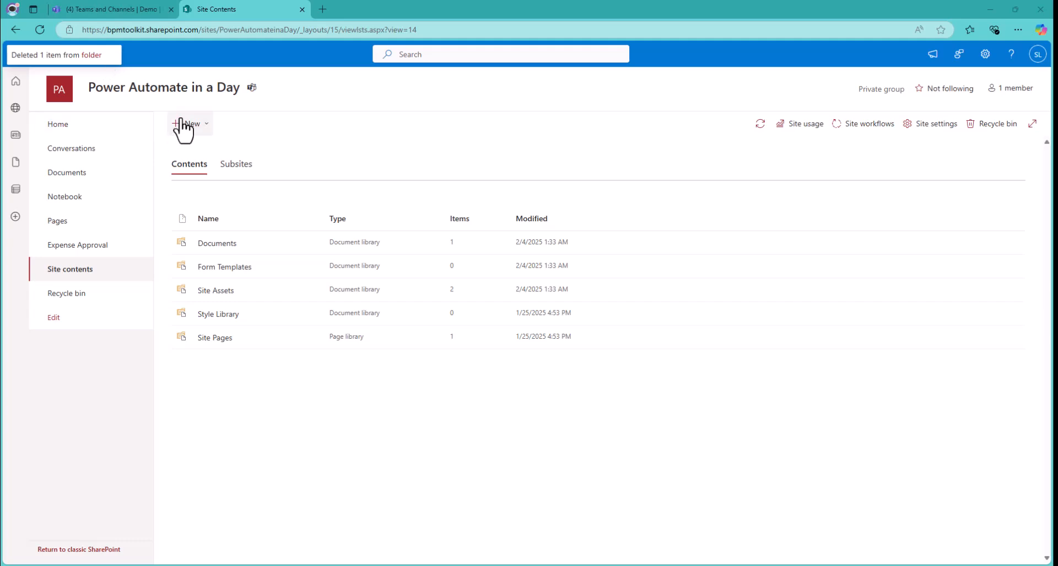
Create a blank list named Travel expenses that is shown in the site navigation.
click(205, 128)
click(187, 146)
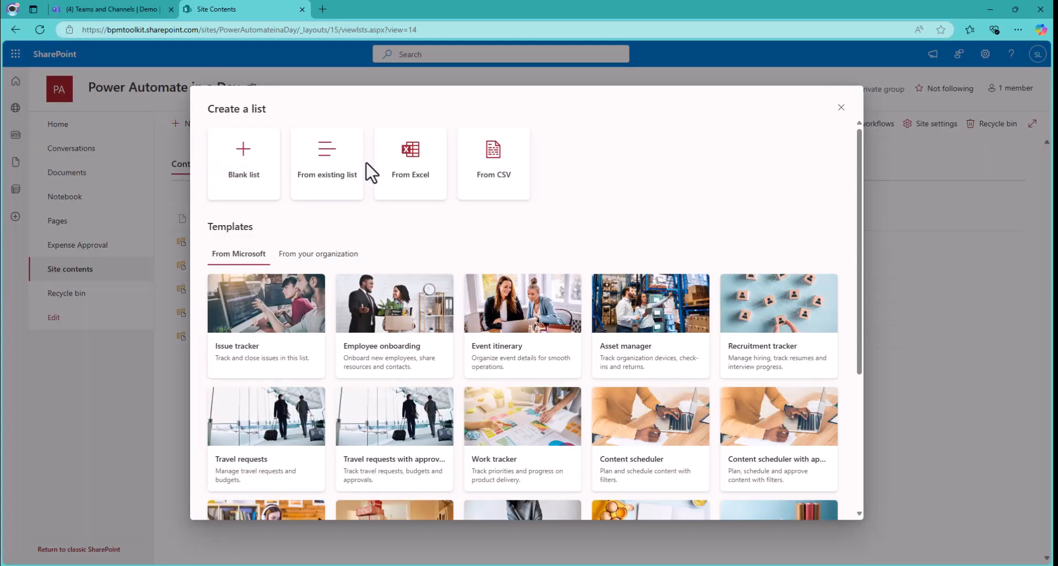
click(248, 174)
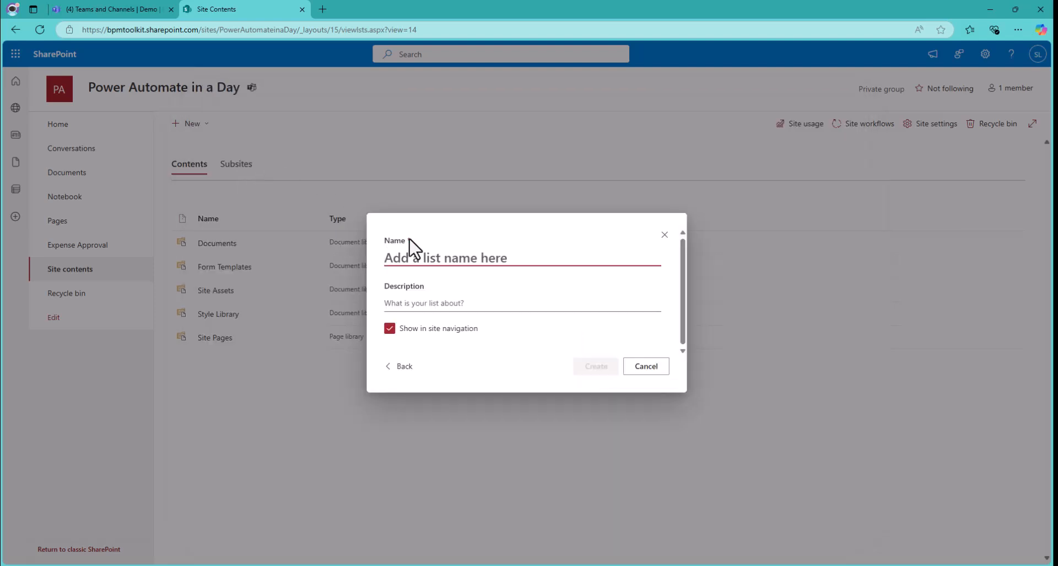
text(Travel expenses)
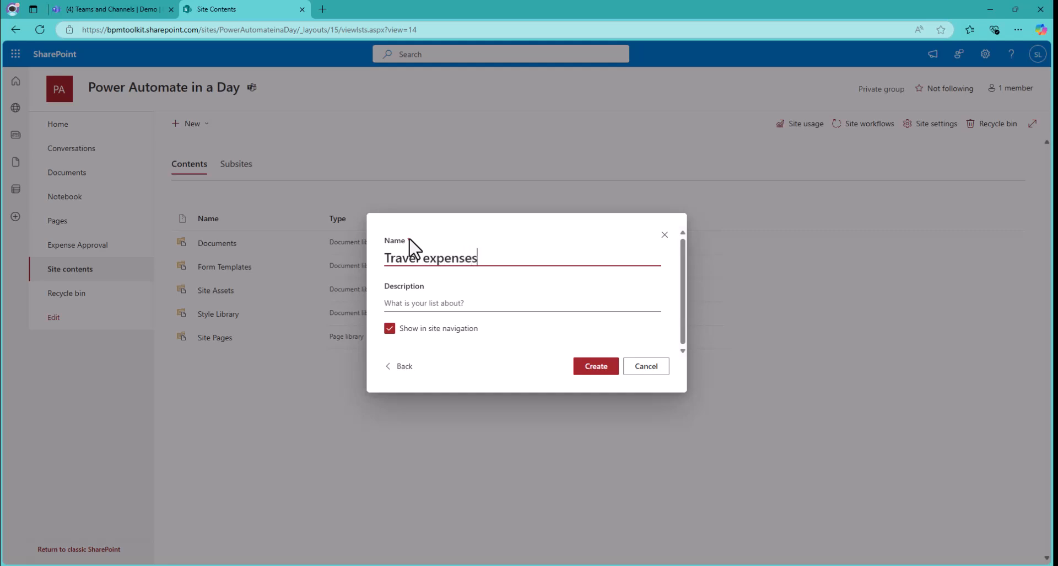
click(598, 366)
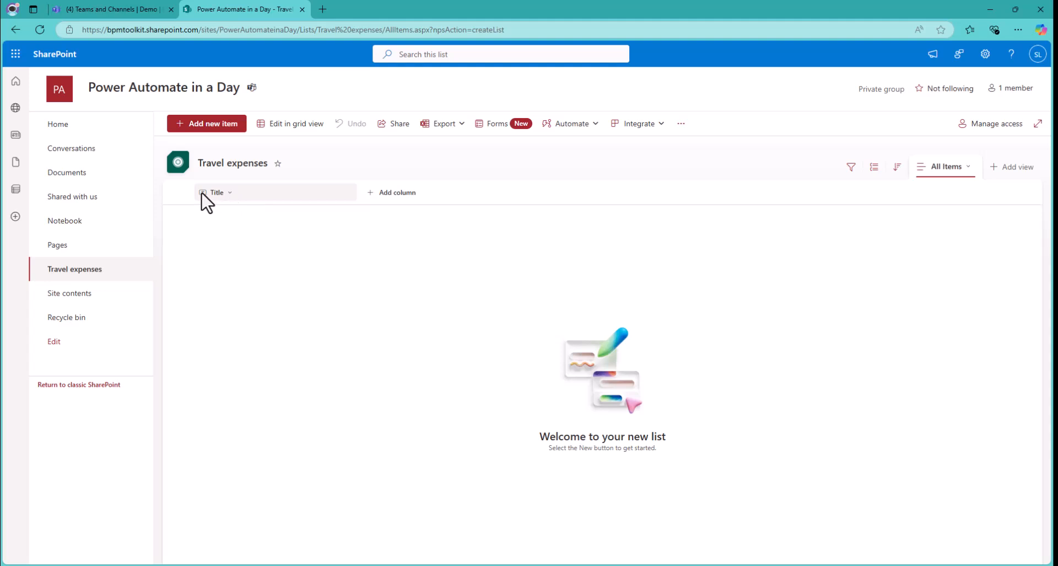
Add a Currency column named Amount to the Travel expenses list, keeping the United States currency format.
click(398, 201)
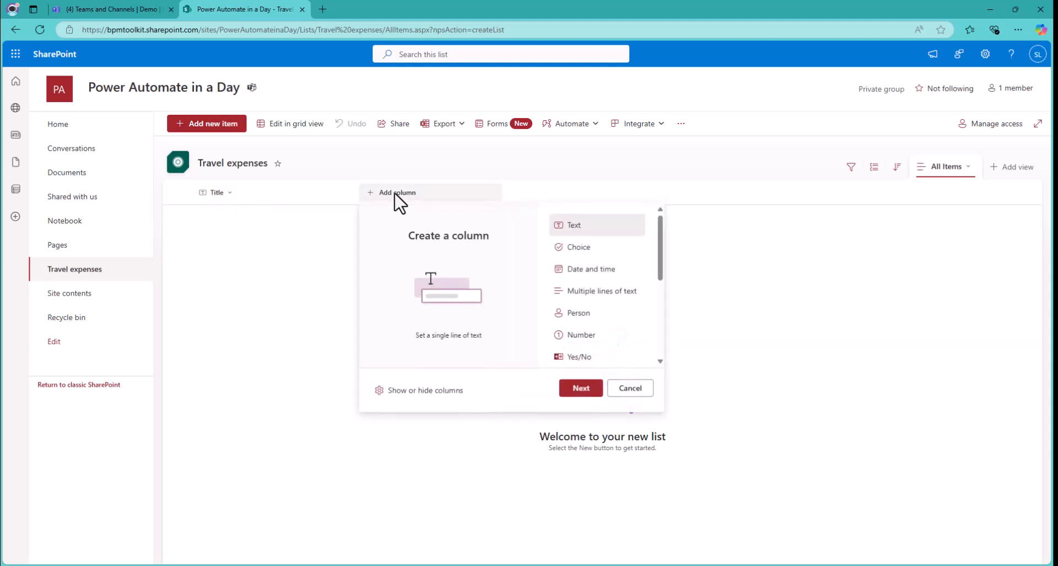
scroll(607, 311, down, 2)
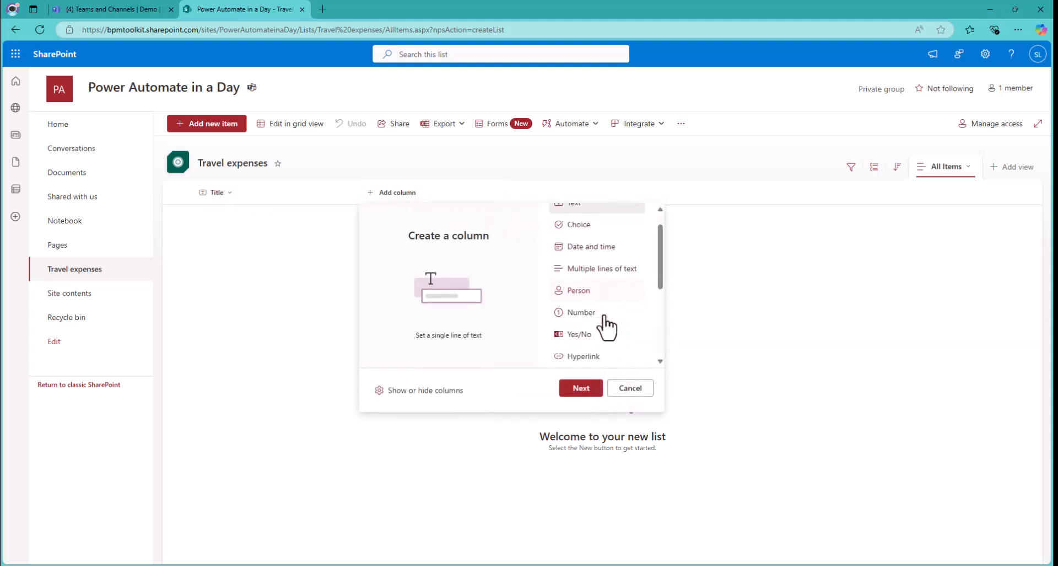
click(579, 292)
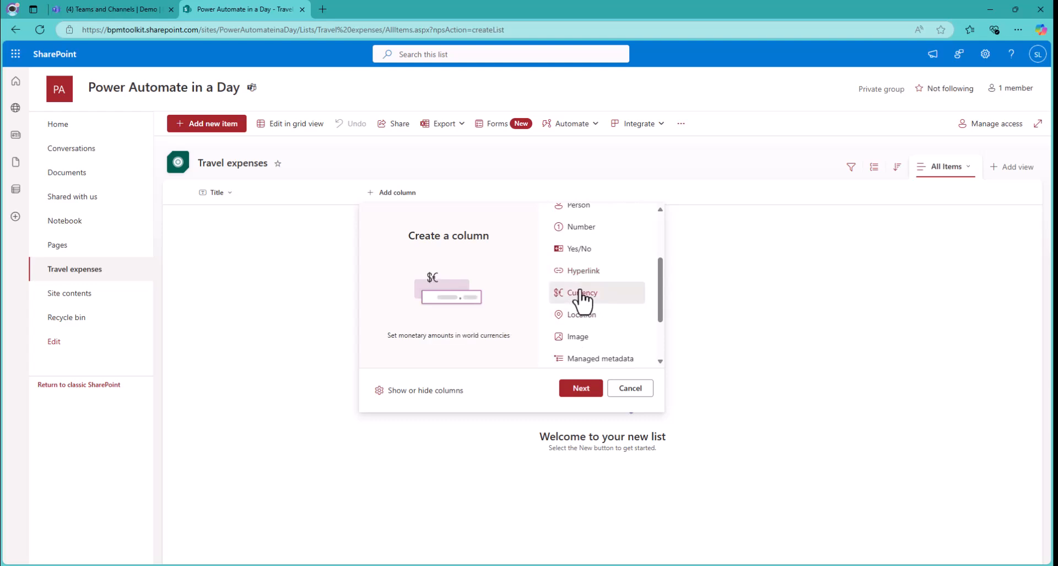
click(588, 390)
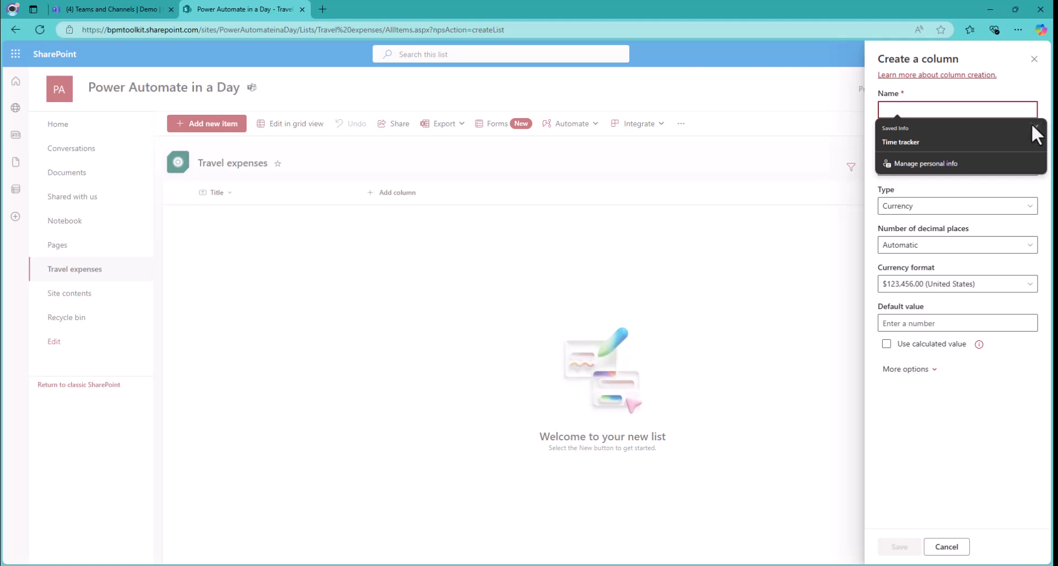
click(1036, 128)
text(Amount)
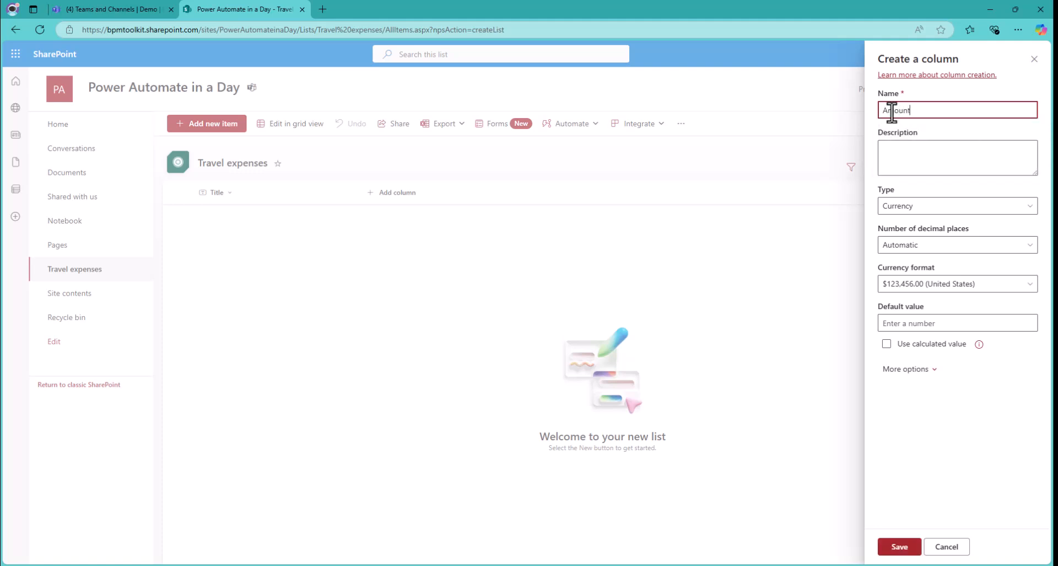
click(1032, 285)
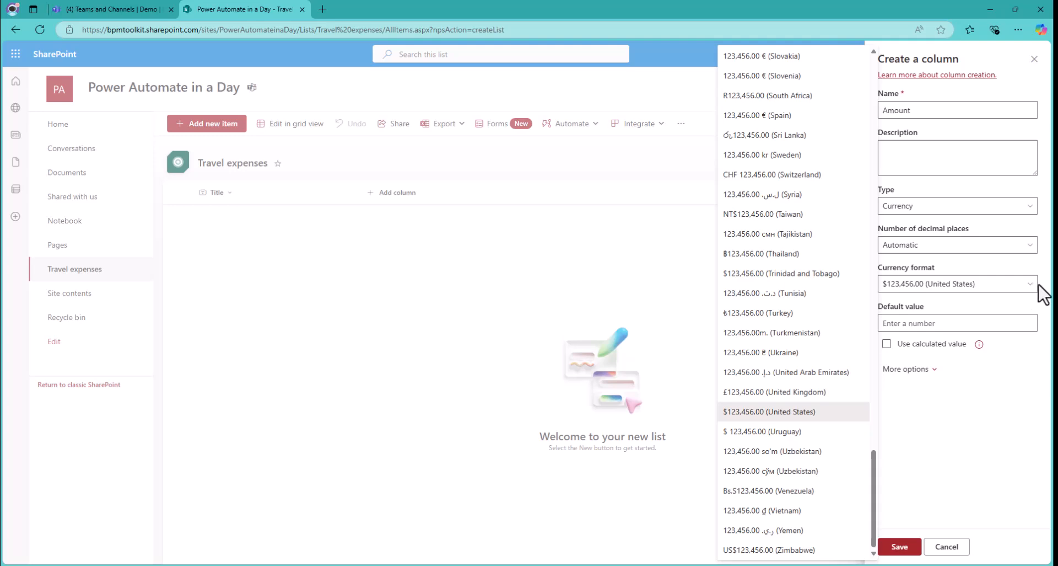
click(1039, 370)
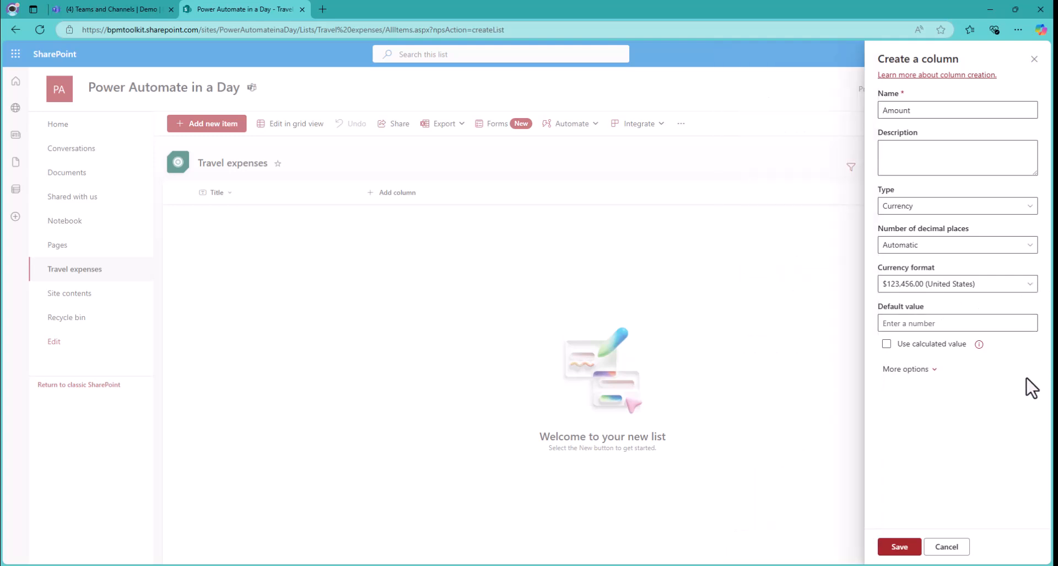
click(900, 547)
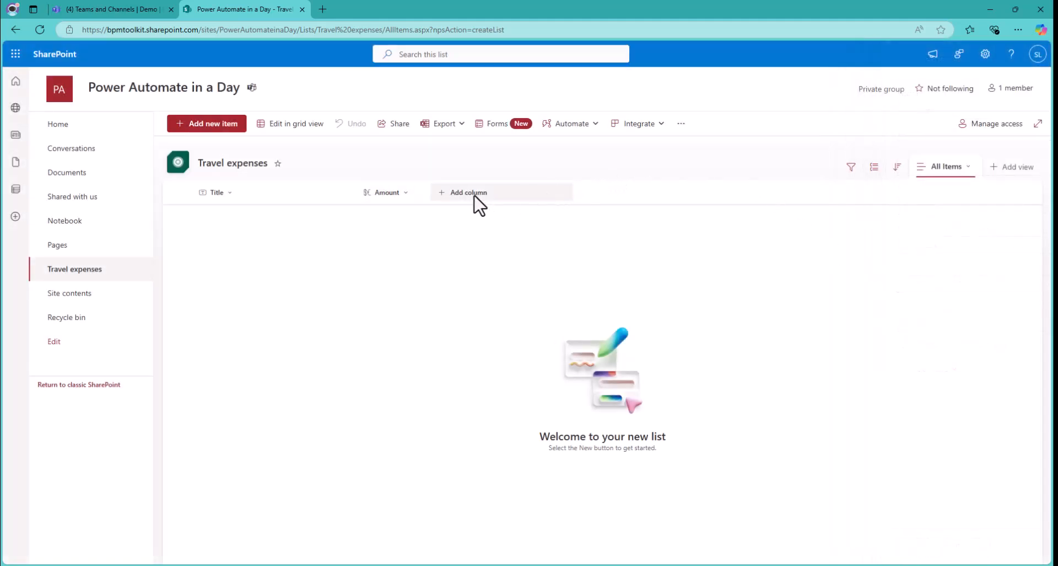
Add a single-line text column named Status to the Travel expenses list.
click(477, 204)
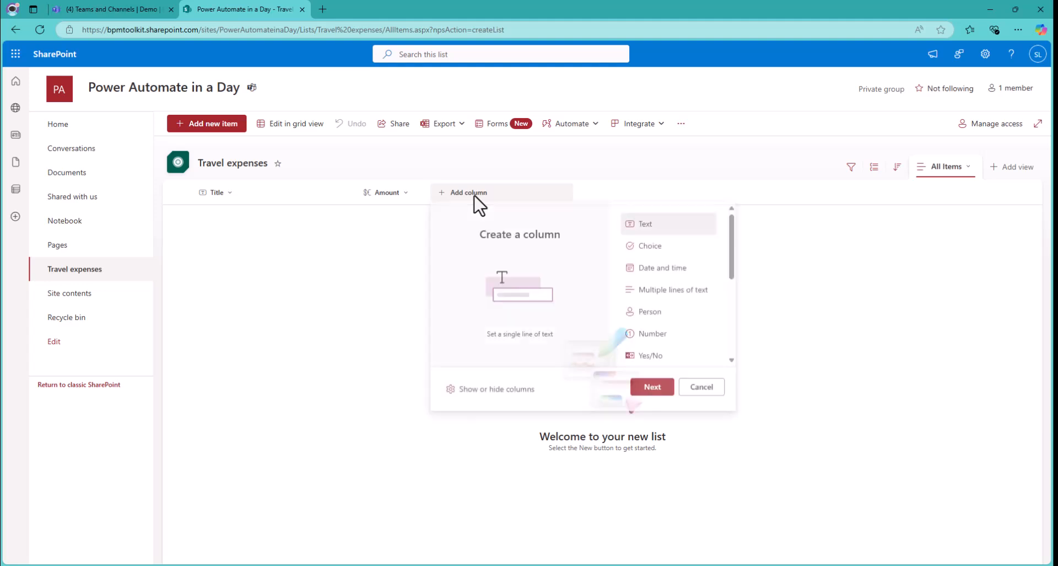
click(663, 389)
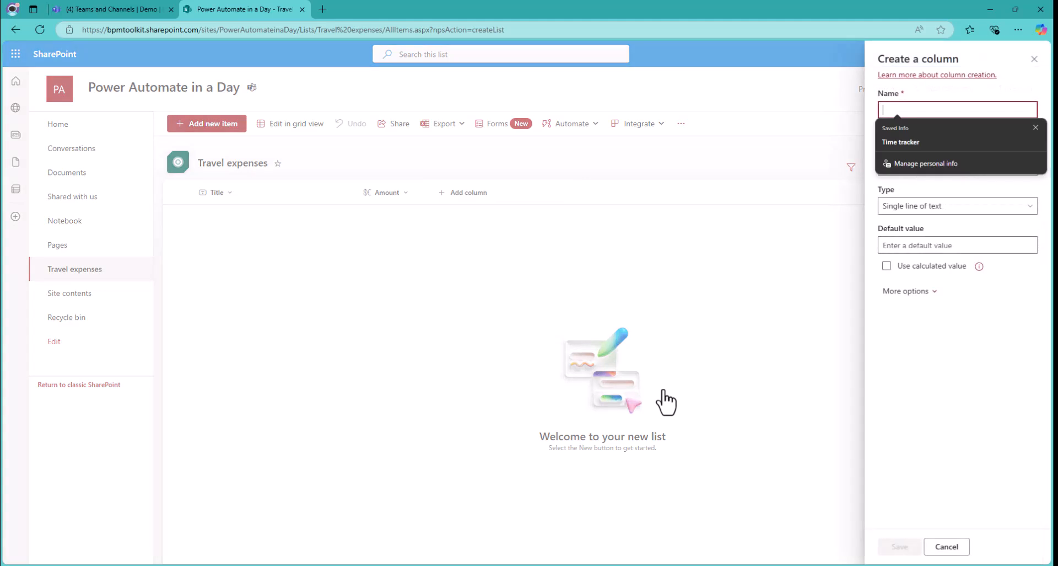
click(1035, 127)
text(Status)
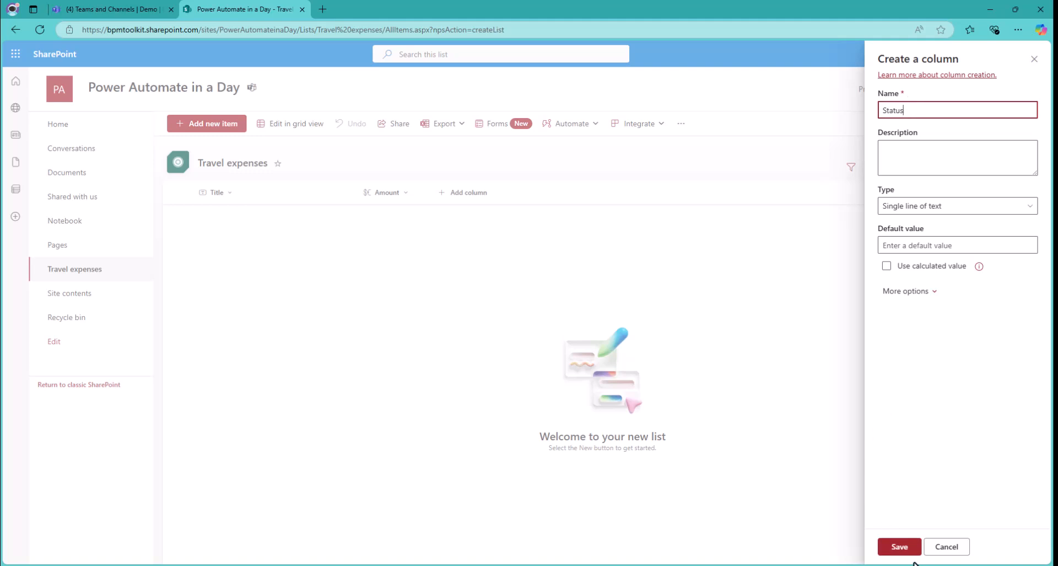
click(898, 547)
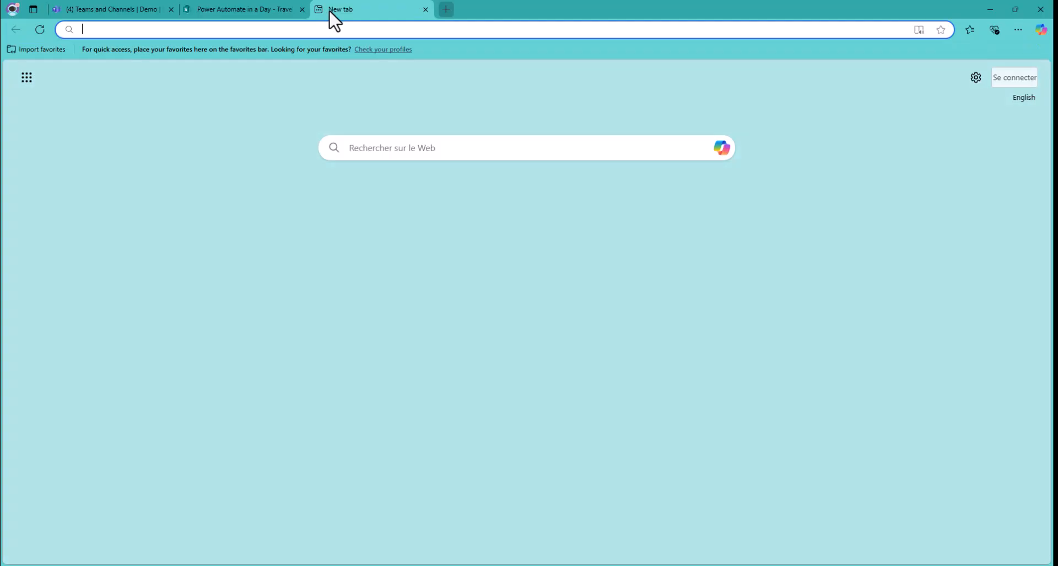
Open make.powerautomate.com in the new browser tab and go to the flow creation page.
text(make)
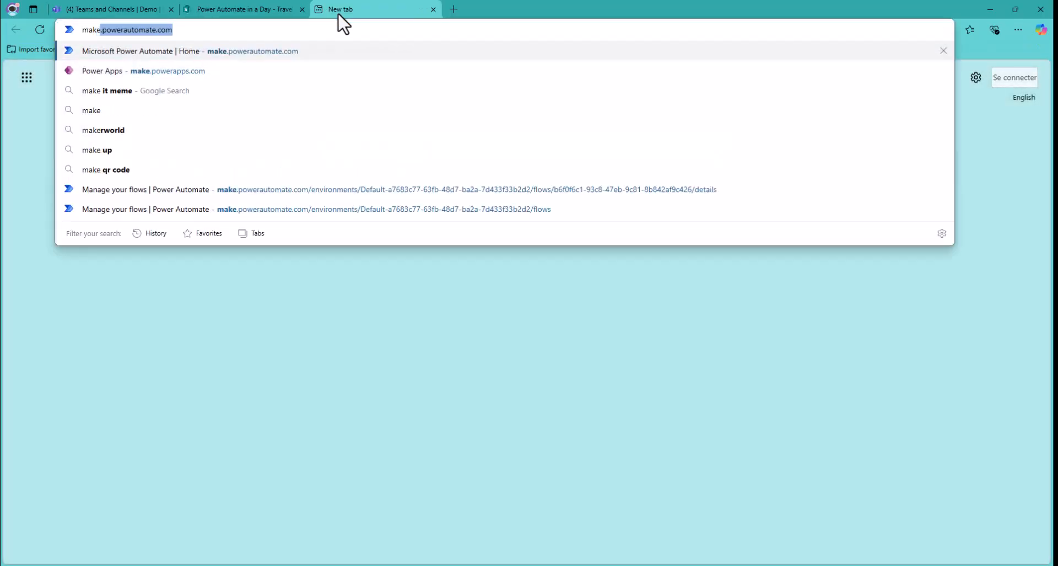
key(Return)
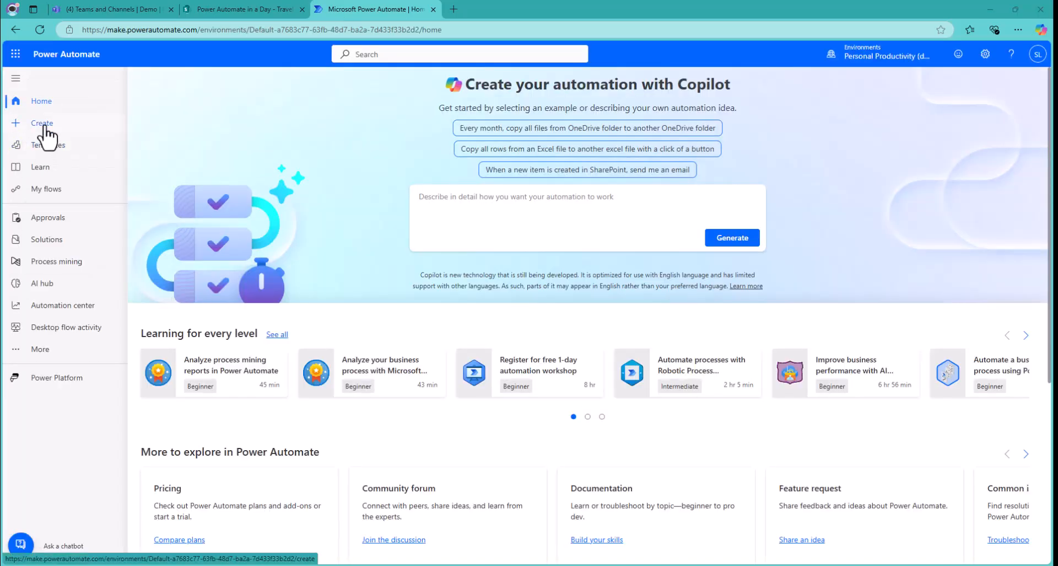
click(44, 125)
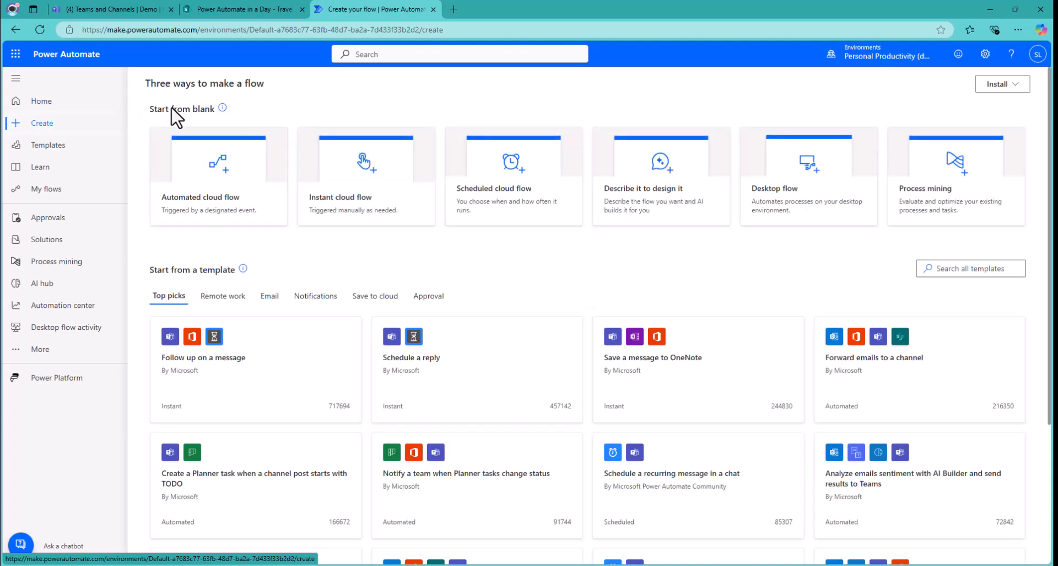
Create an automated cloud flow named Expense Approval with the SharePoint trigger When an item is created.
click(202, 177)
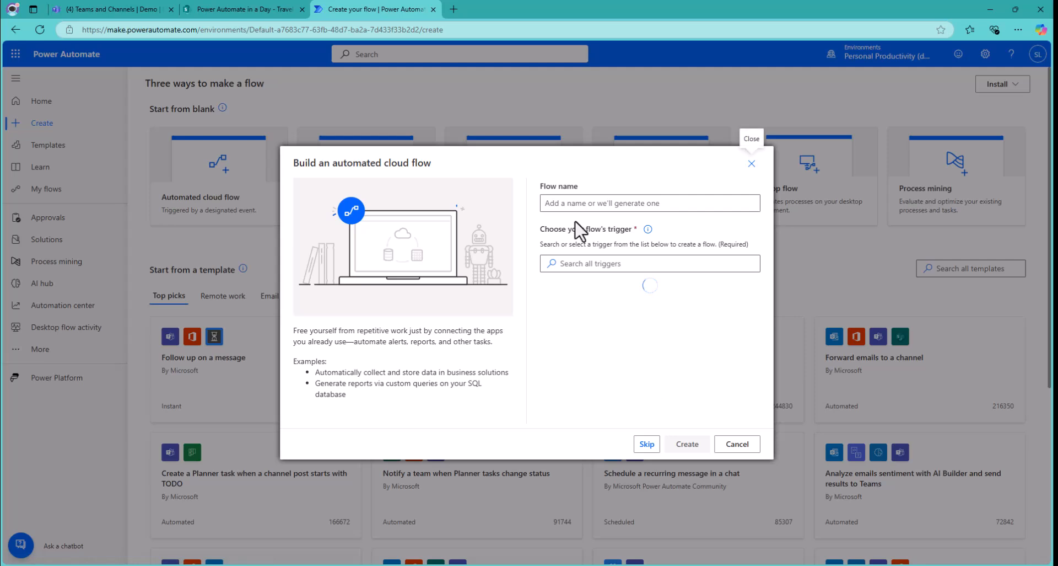
click(561, 204)
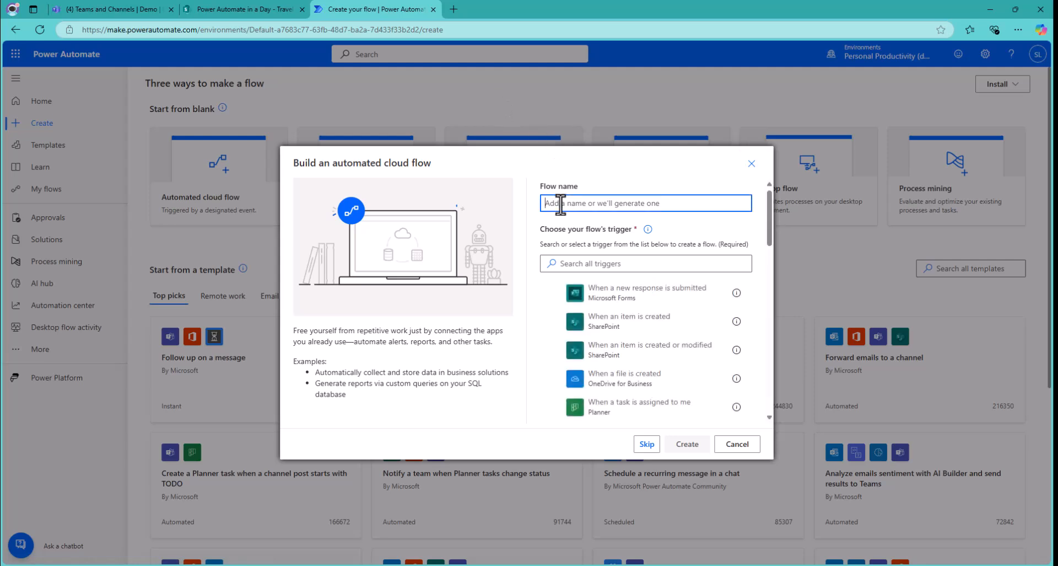
text(Ex)
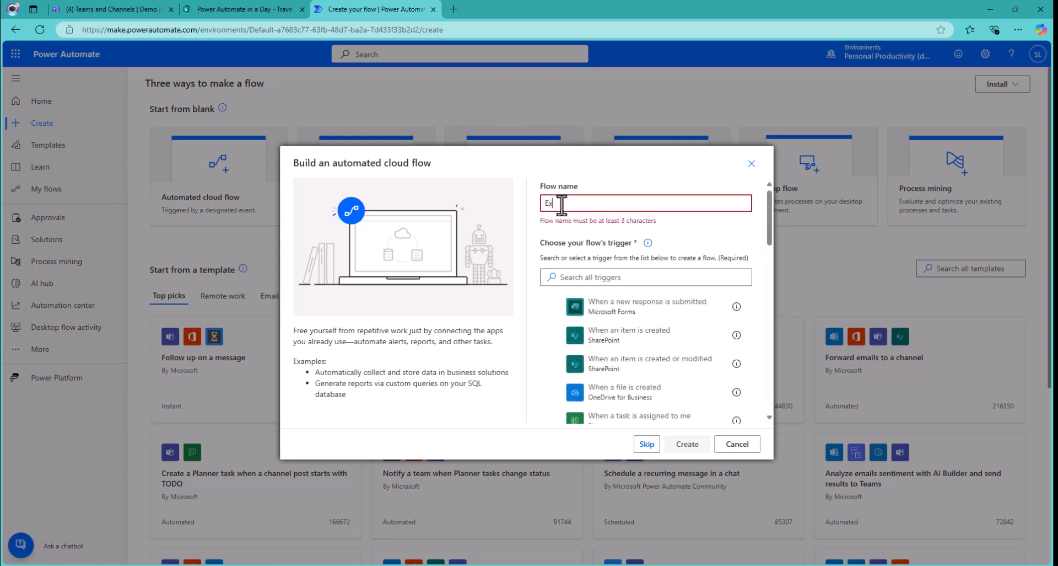
text(pense Approval)
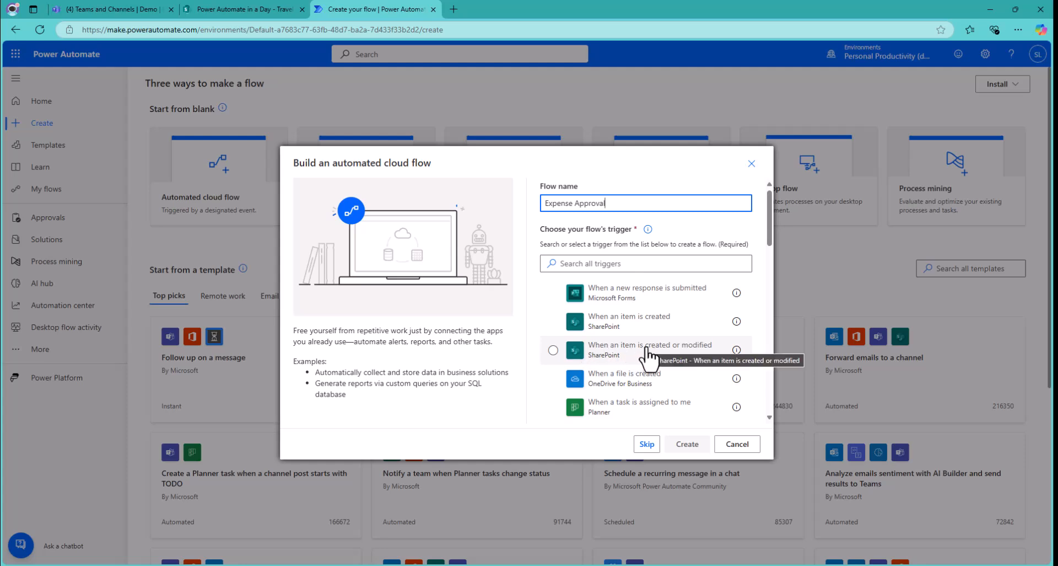
click(608, 263)
text(sharepoint)
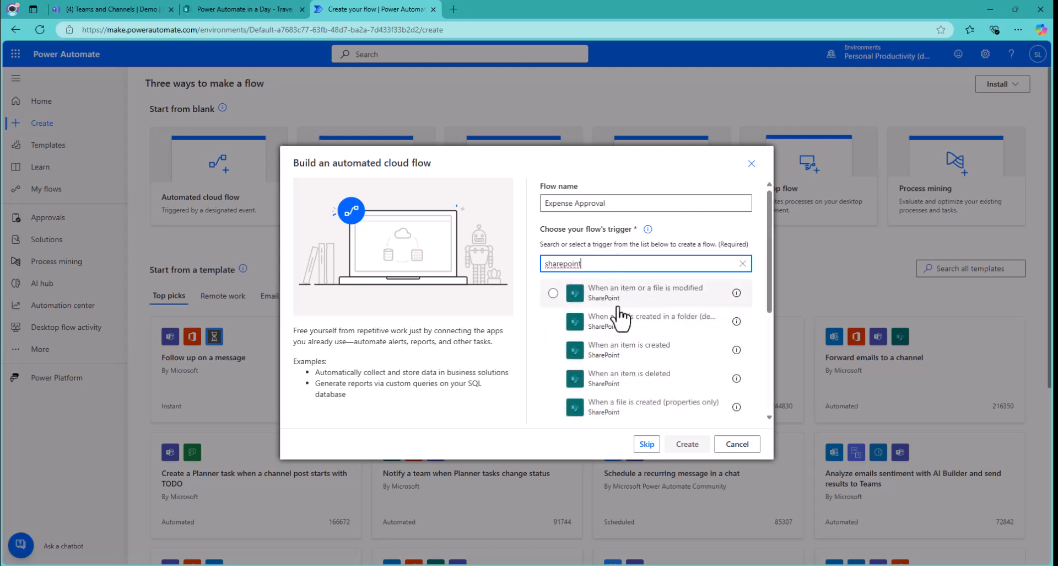
click(618, 362)
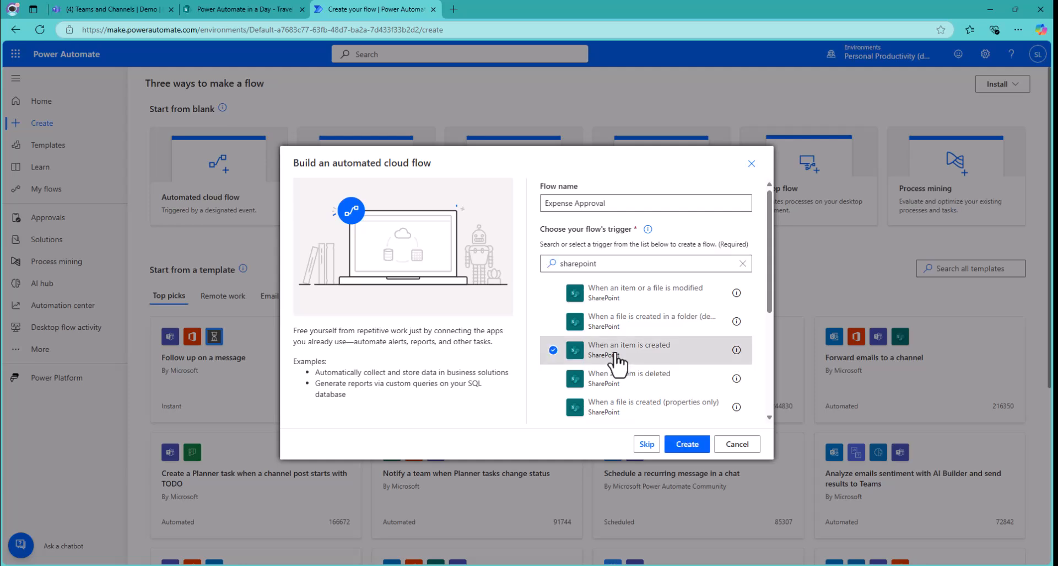
click(688, 445)
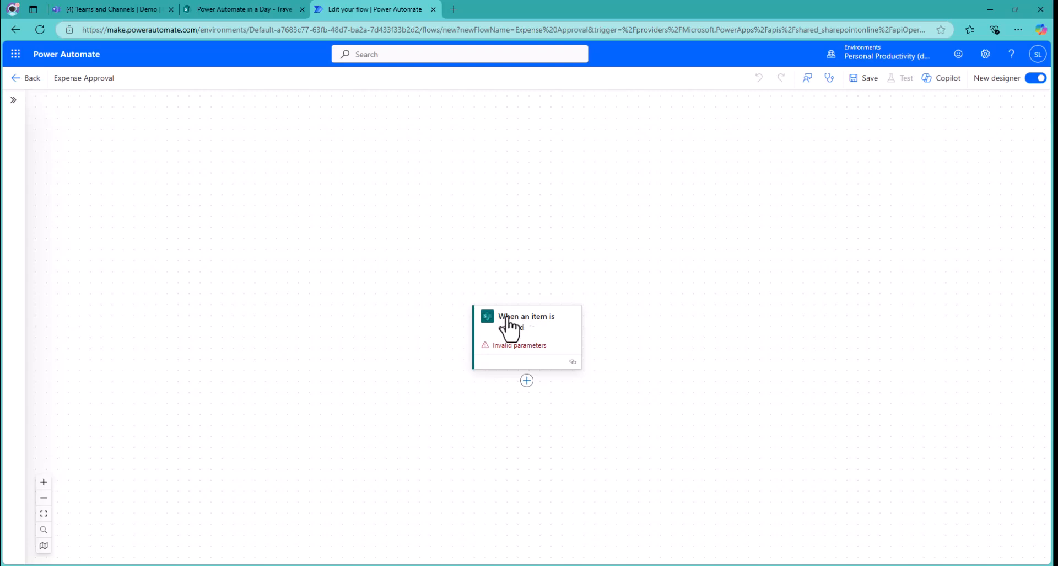
click(525, 321)
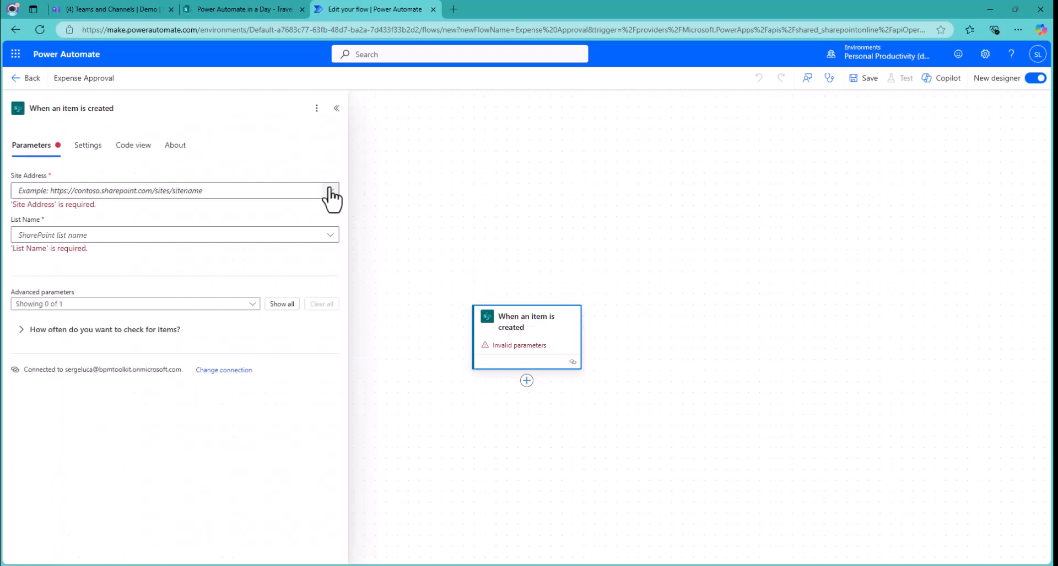
click(237, 8)
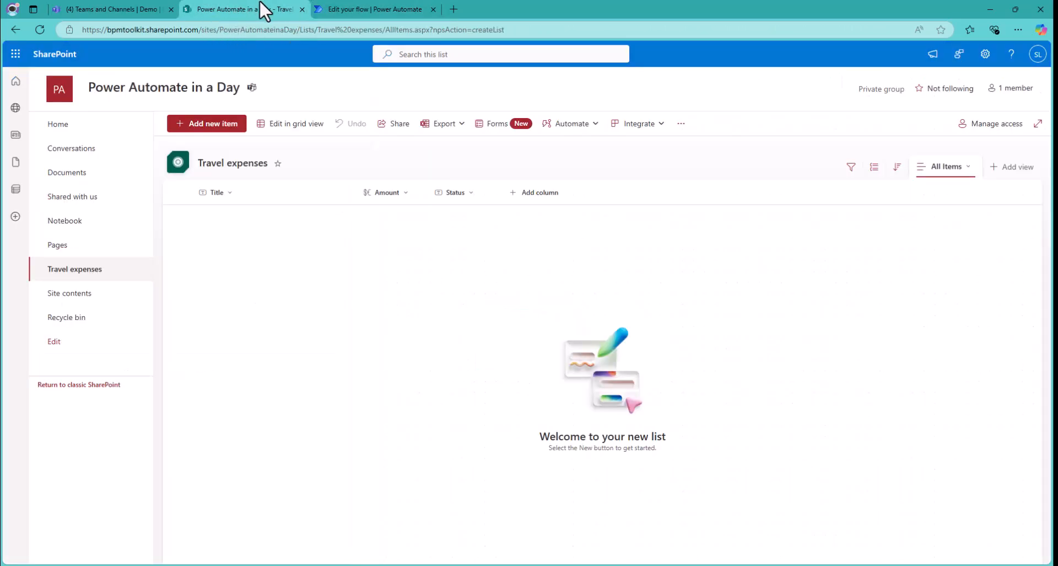
click(318, 33)
click(298, 29)
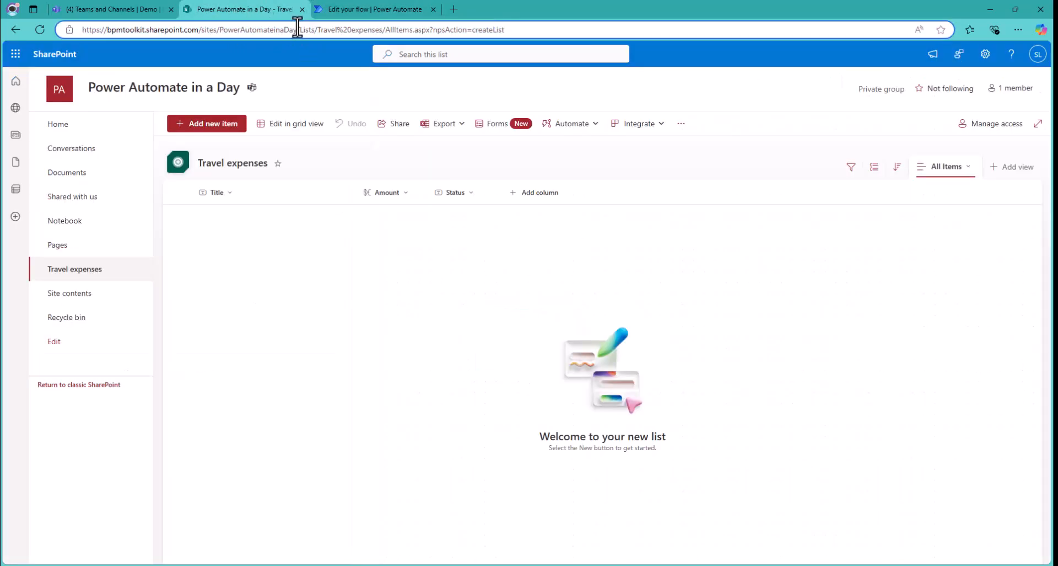
drag(299, 29, 68, 35)
key(ctrl+c)
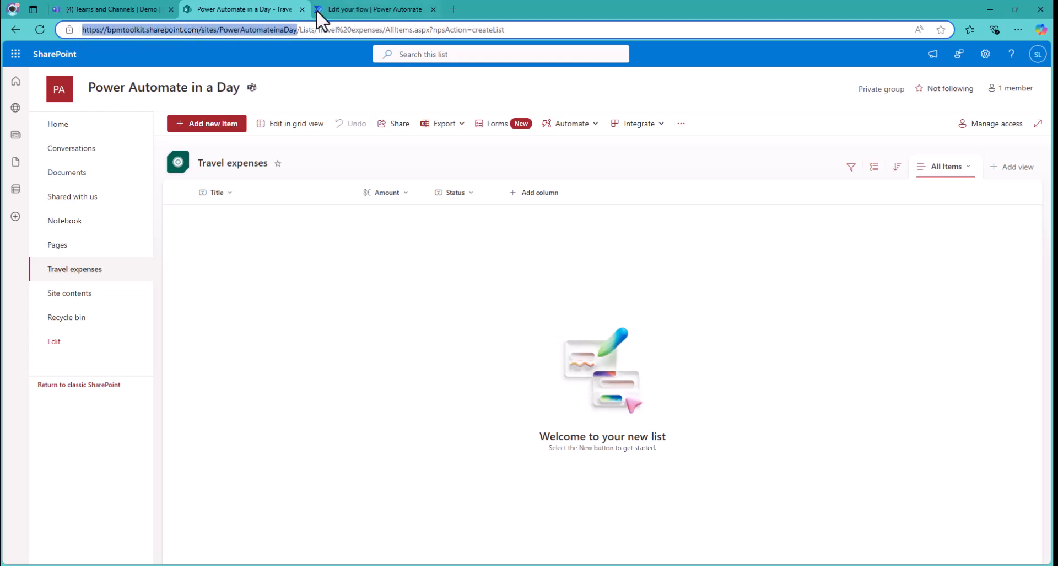
Back in Power Automate, set the trigger's site address to the copied URL as a custom value and its list name to Travel expenses.
click(340, 14)
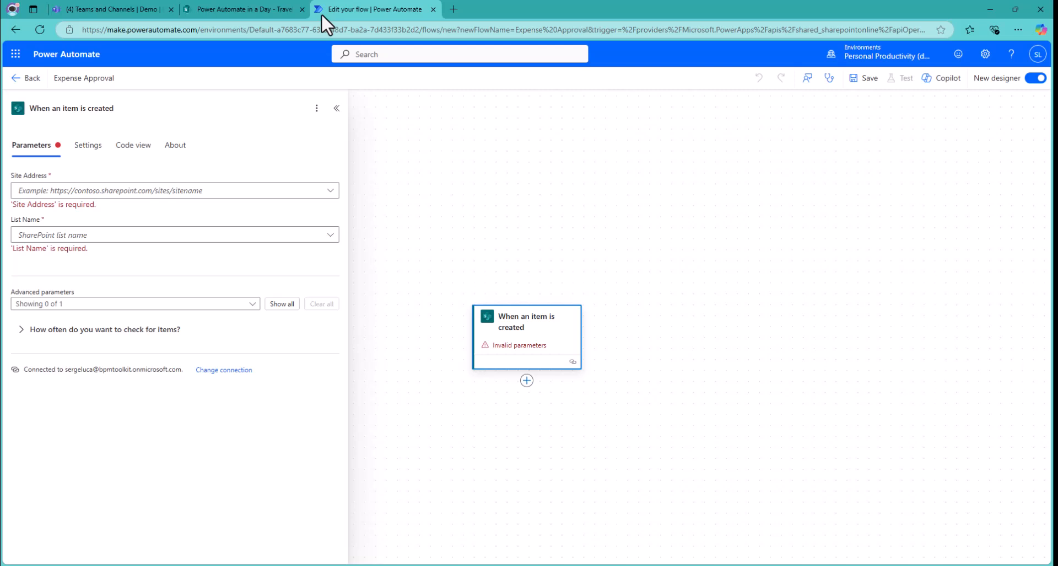
click(332, 193)
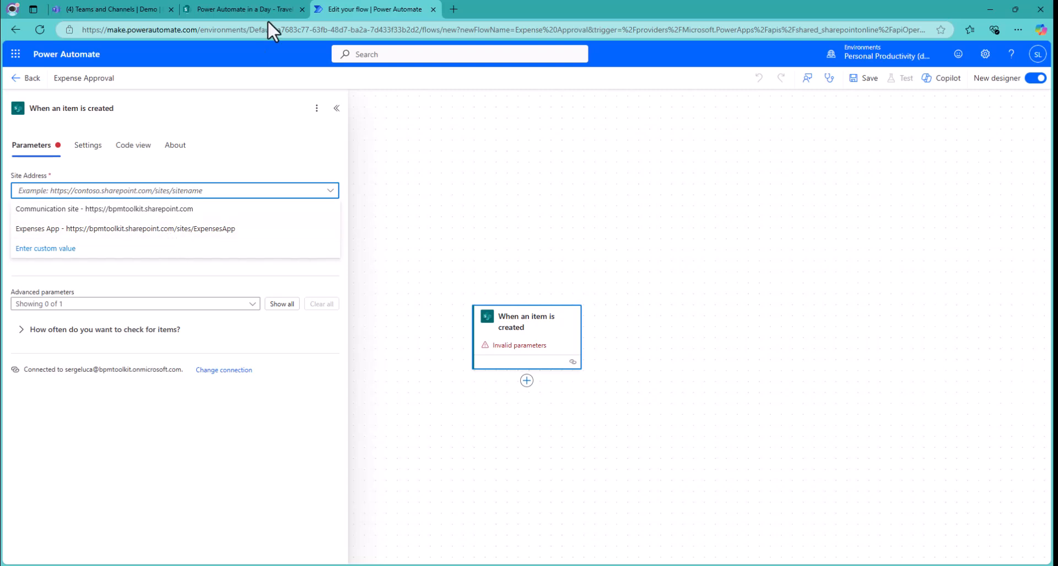
click(254, 10)
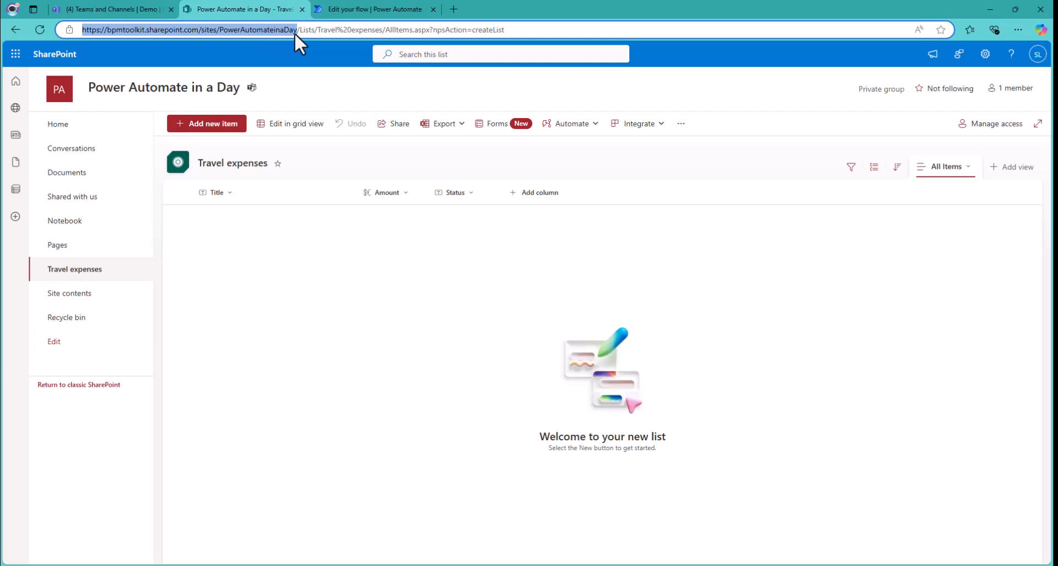
click(349, 8)
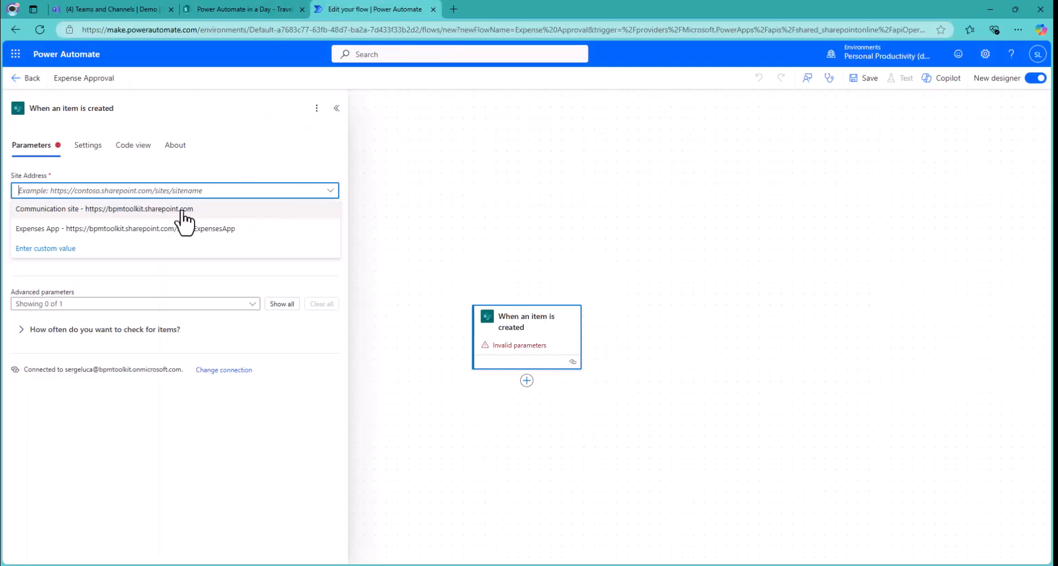
click(44, 248)
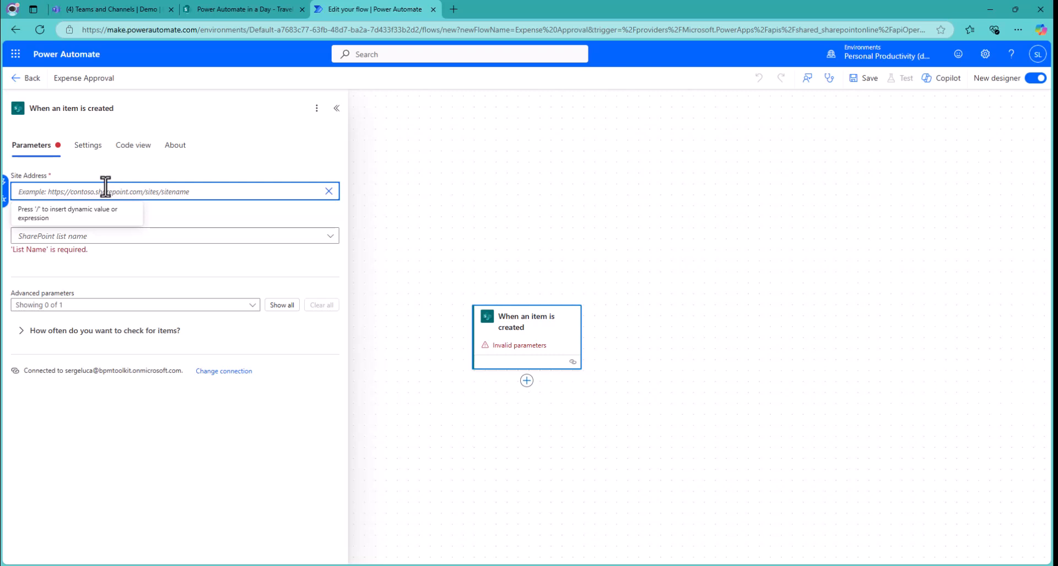
key(ctrl+v)
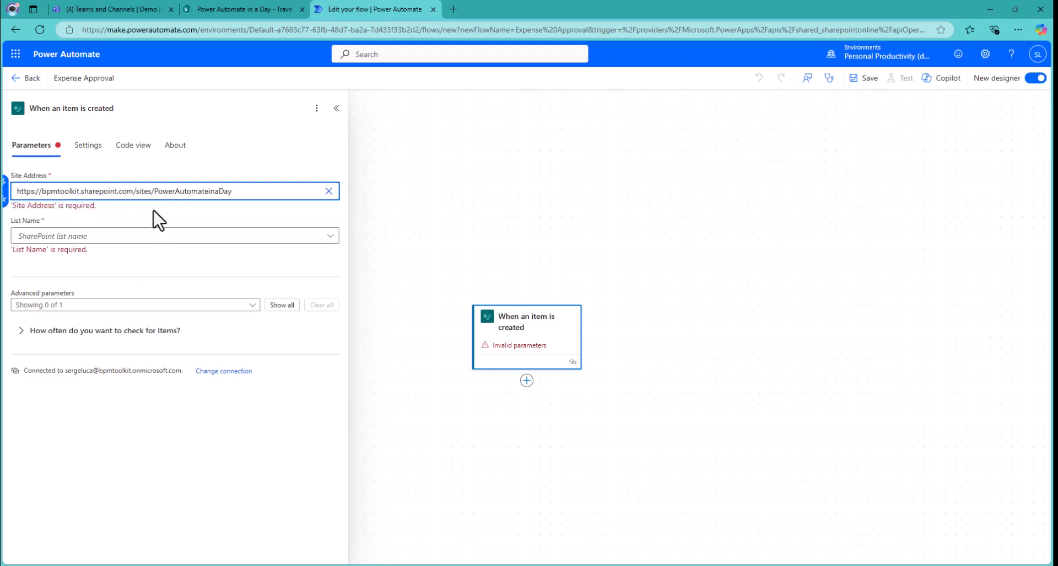
click(332, 227)
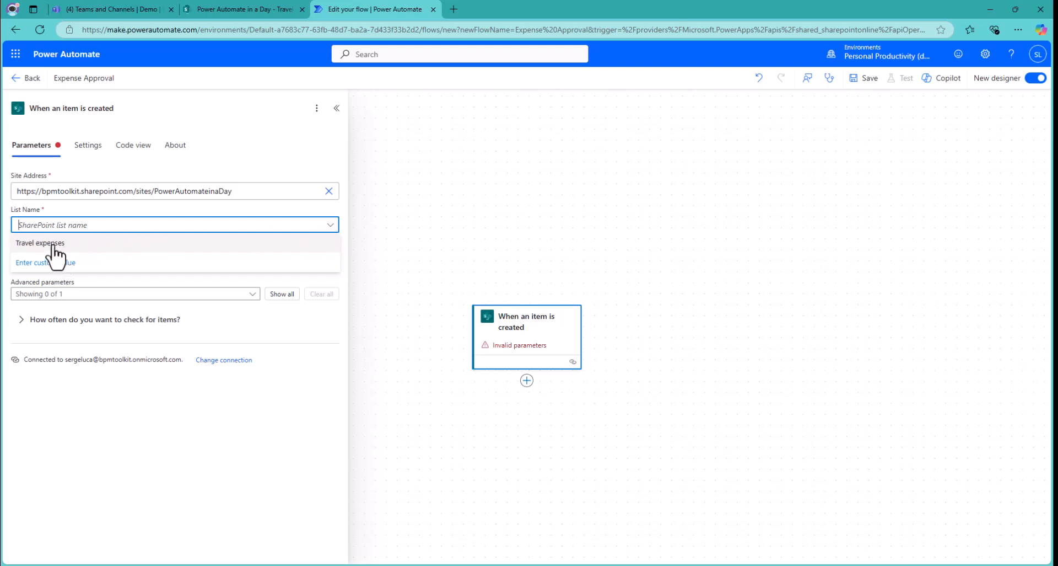
click(54, 244)
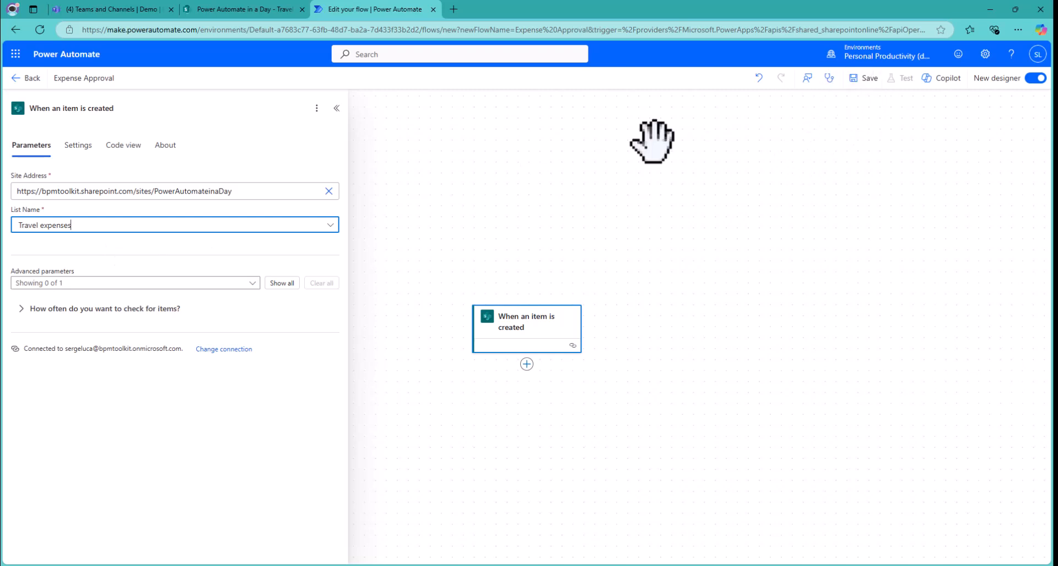
Add a Start and wait for an approval action after the trigger, with approval type Approve/Reject - First to respond.
click(527, 365)
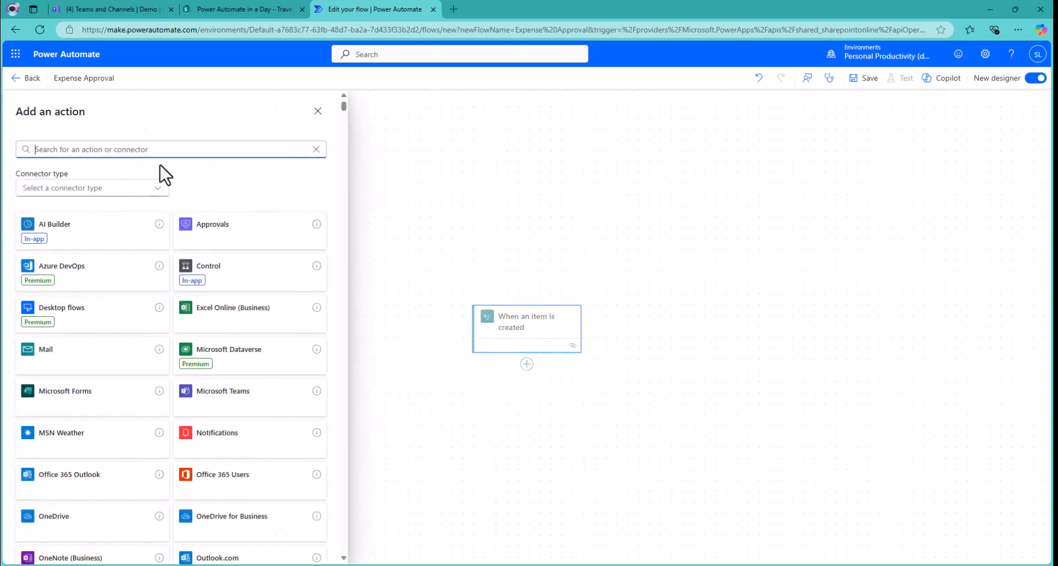
text(Approval)
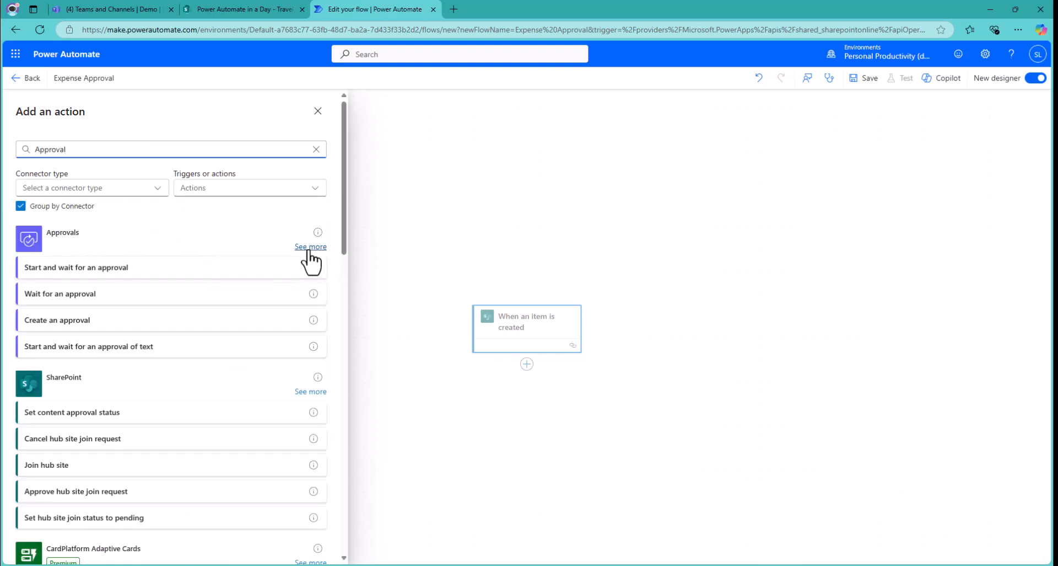
click(309, 248)
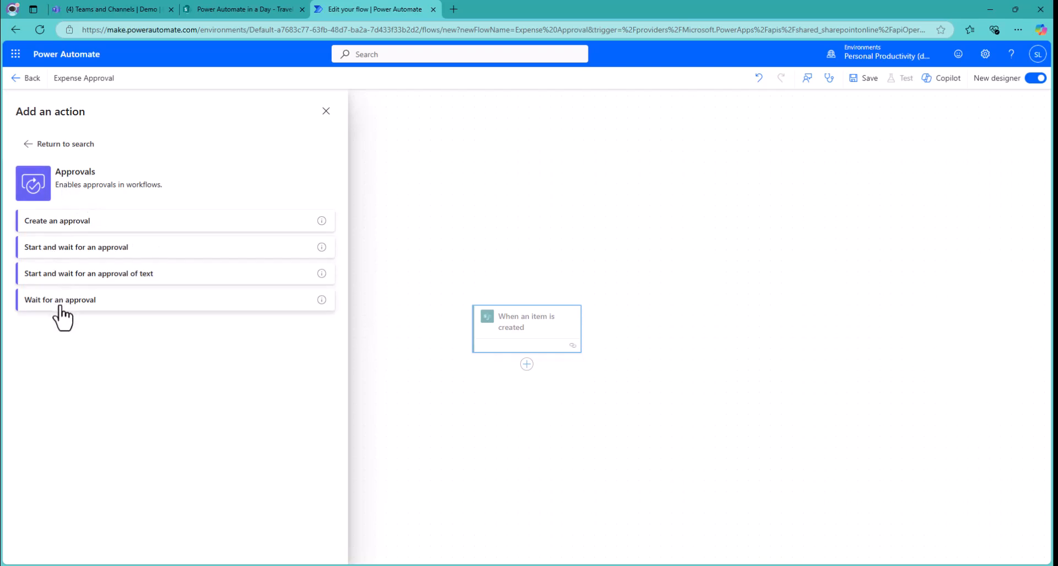
click(58, 249)
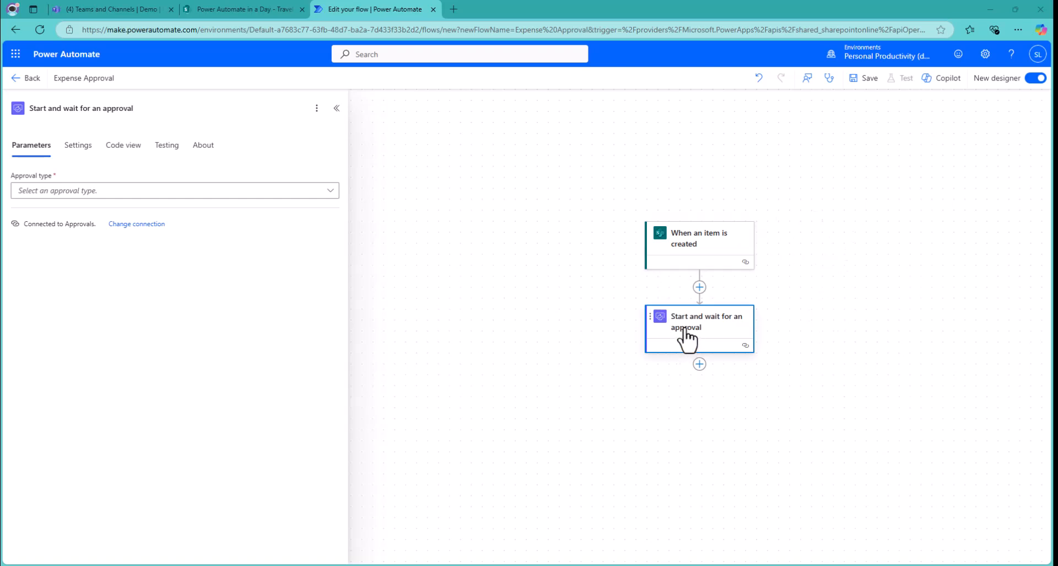
click(329, 194)
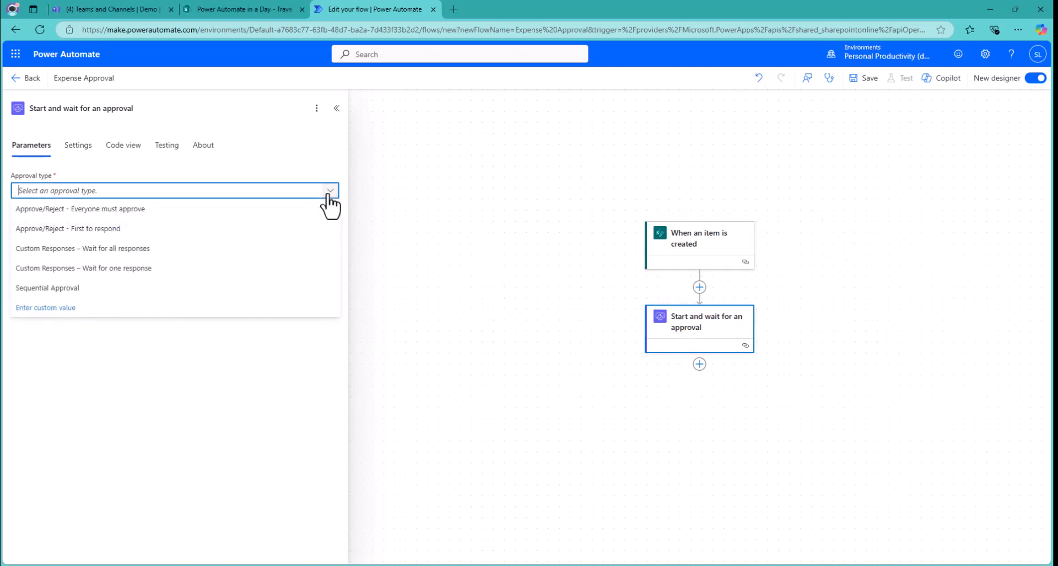
click(93, 229)
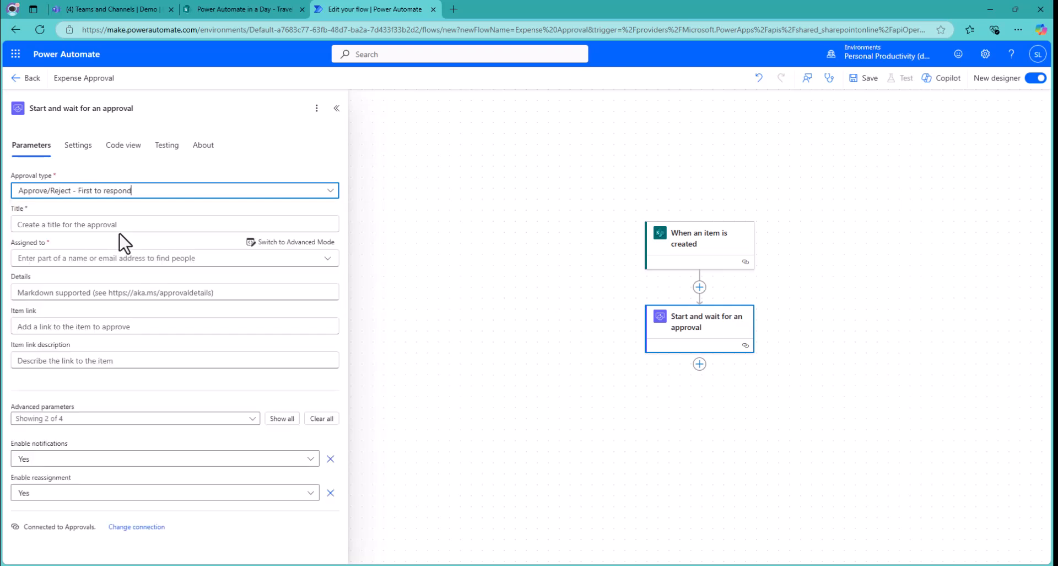
Set the approval title to "Please approve the following expense" followed by the trigger's dynamic Title value.
click(81, 225)
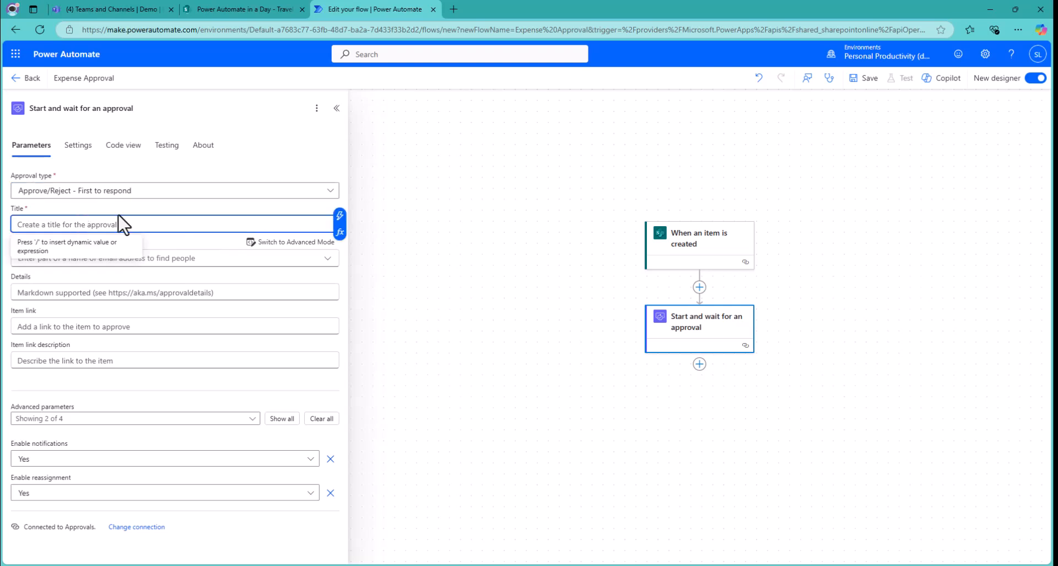
text(Pl)
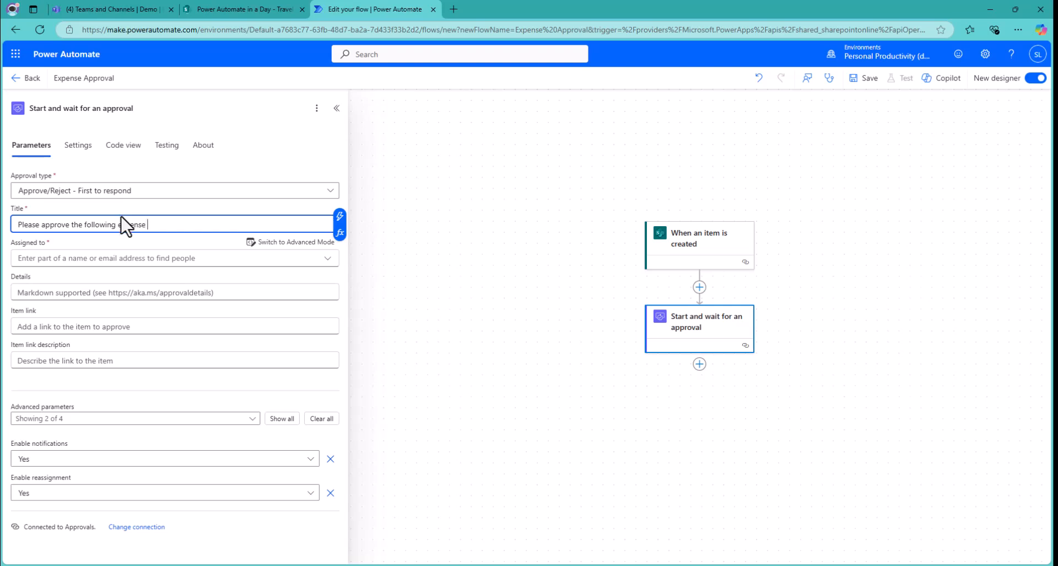
click(340, 216)
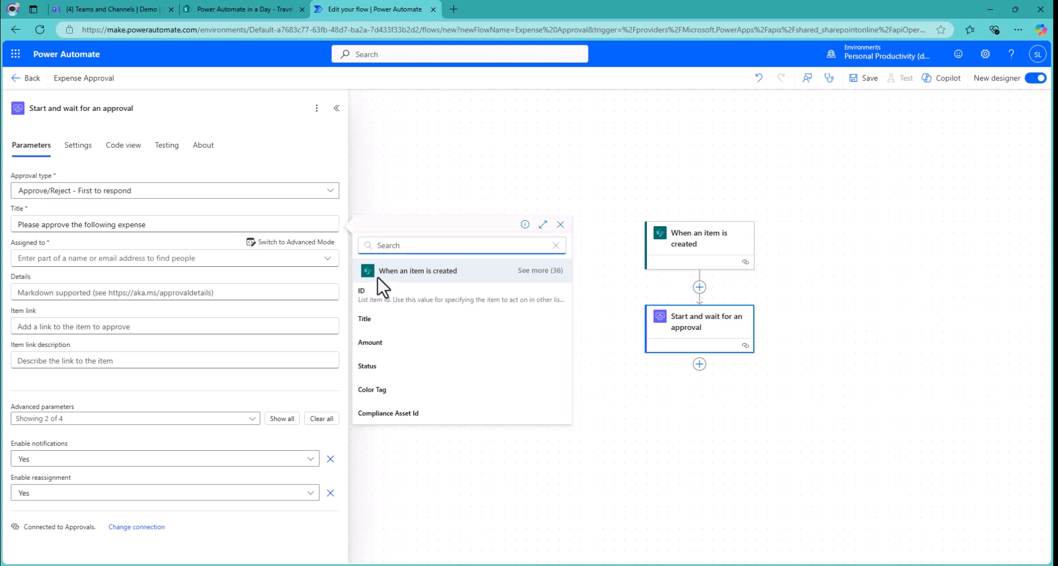
click(371, 324)
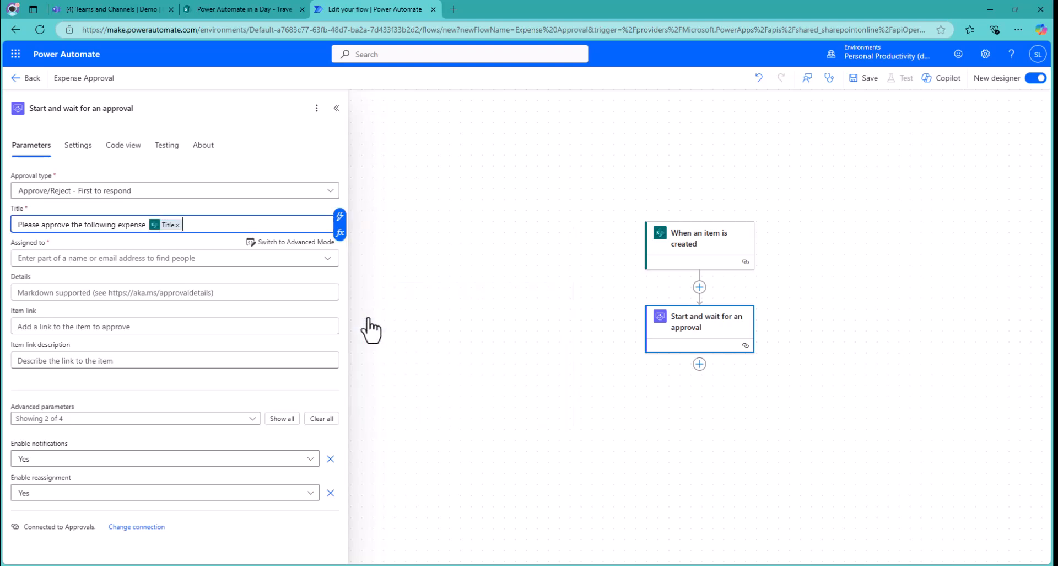
Assign the approval to the approver by searching for their name and picking the matching account.
click(79, 258)
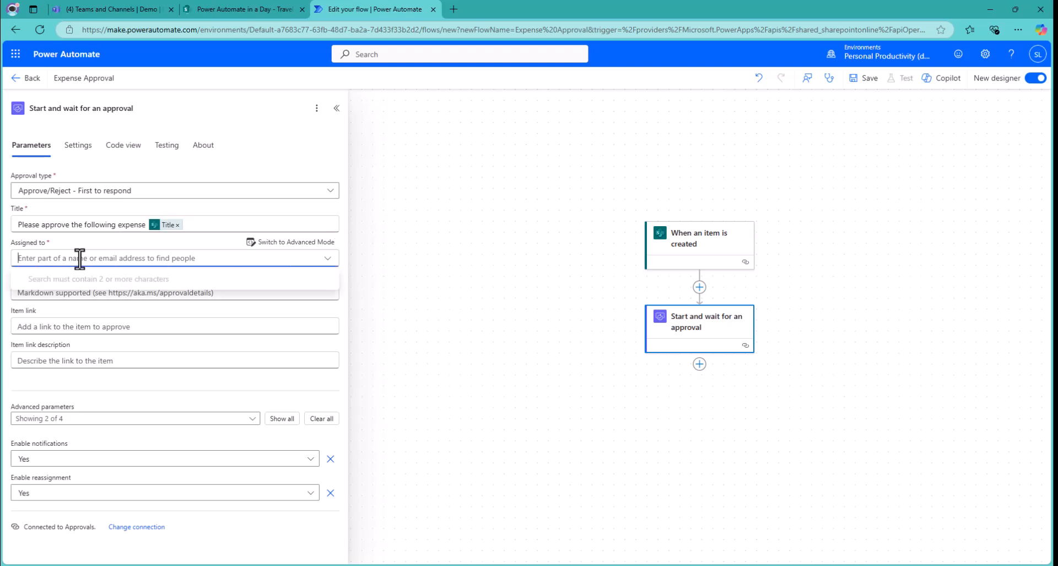
text(Serge)
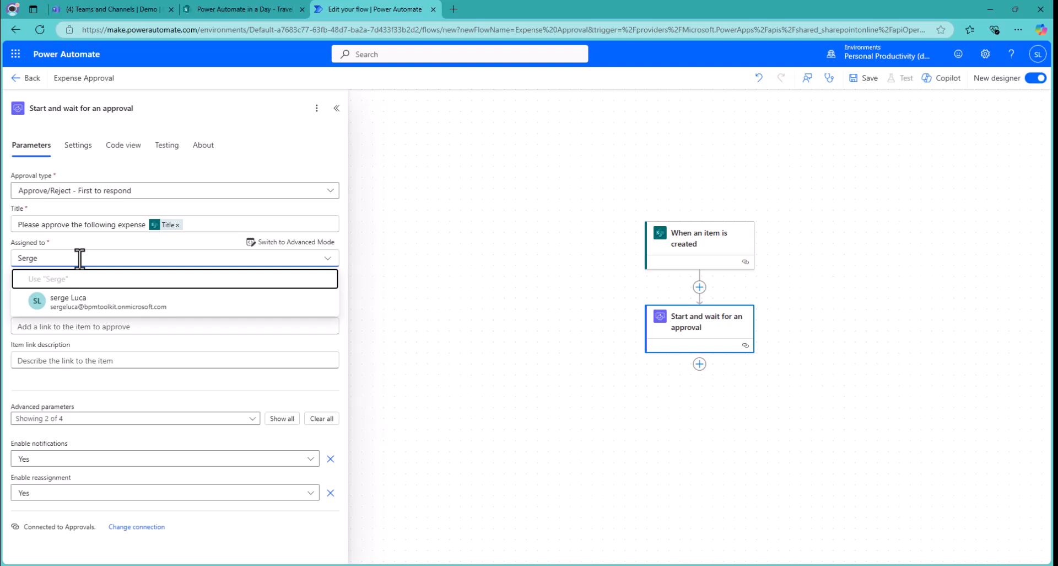
click(83, 303)
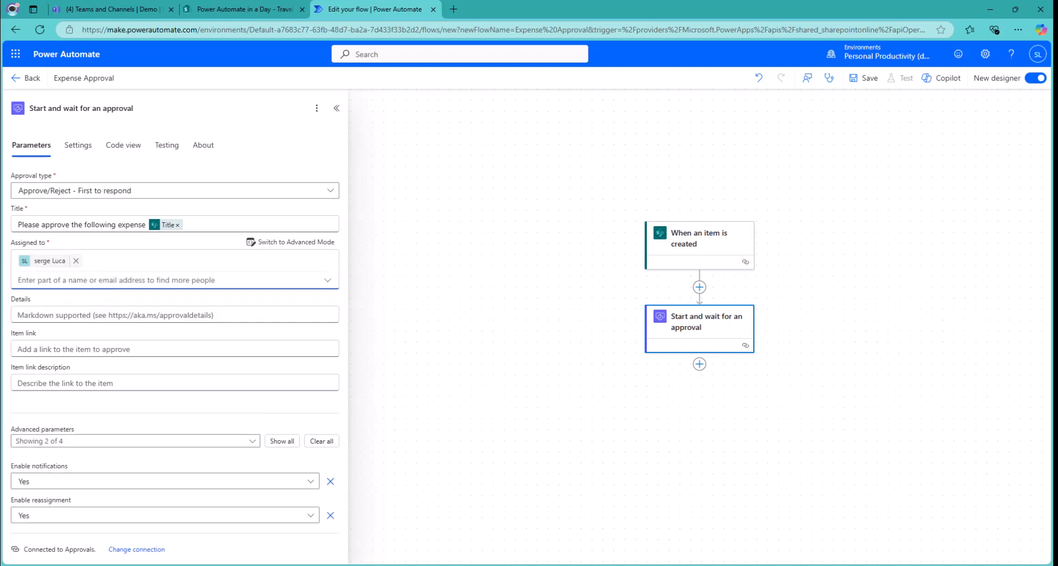
Fill the approval details with three label lines: "Destination :", "Amount:" and "Has been submitted by:".
click(55, 314)
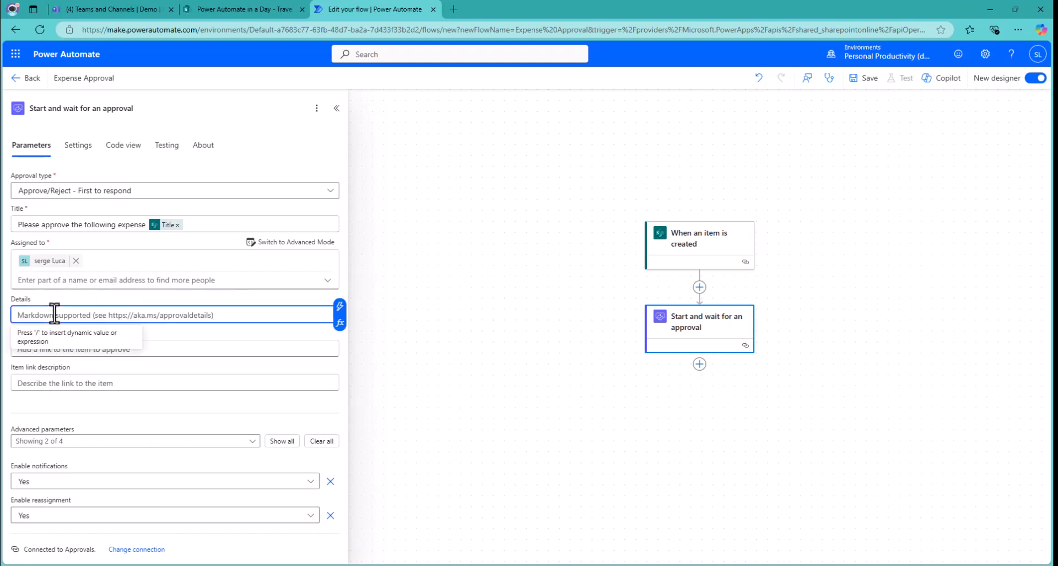
text(Dest)
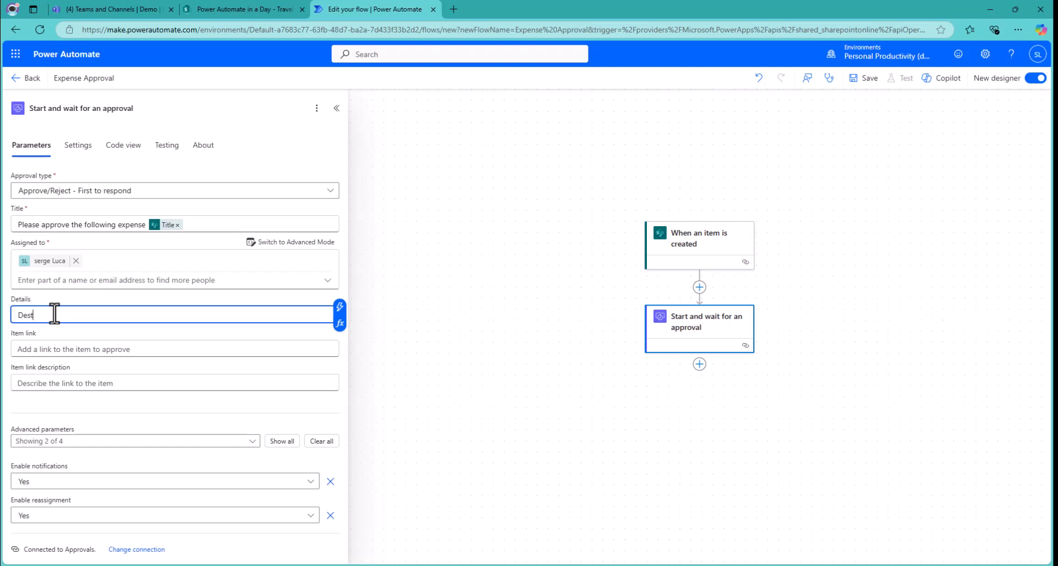
text(inatio)
text(n :)
key(Return)
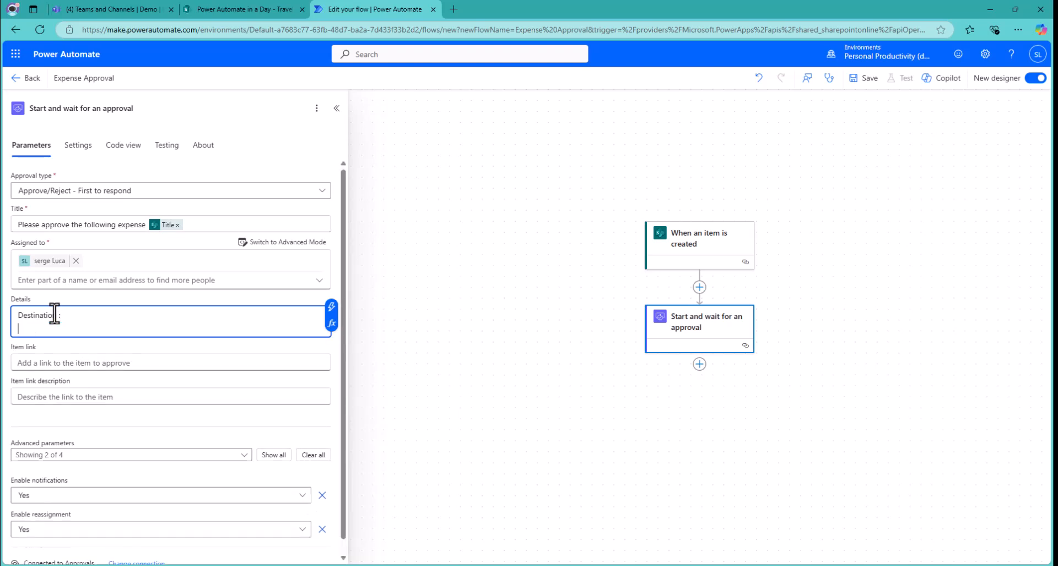
text(Amount)
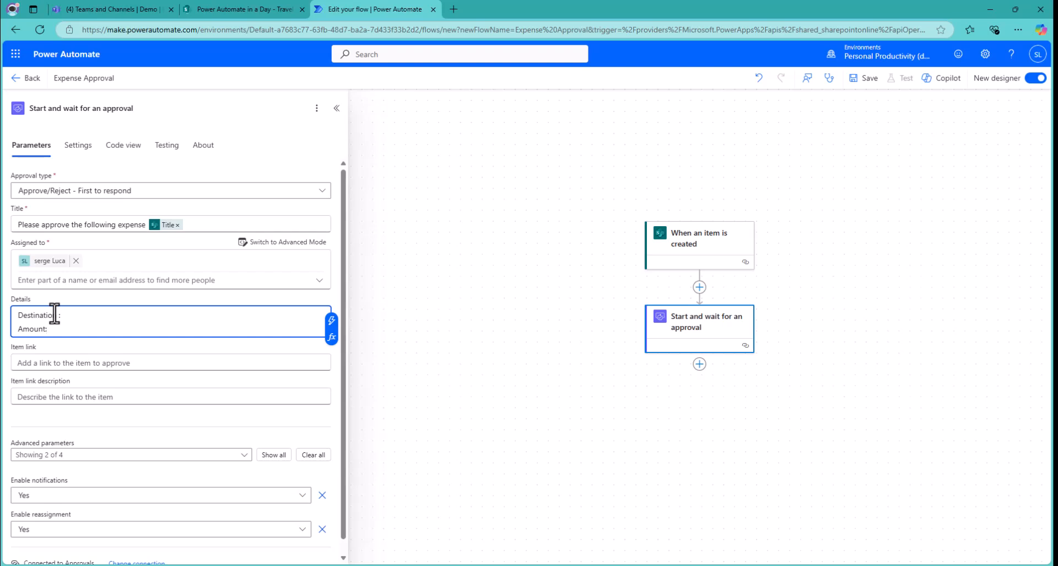
text(:)
key(Return)
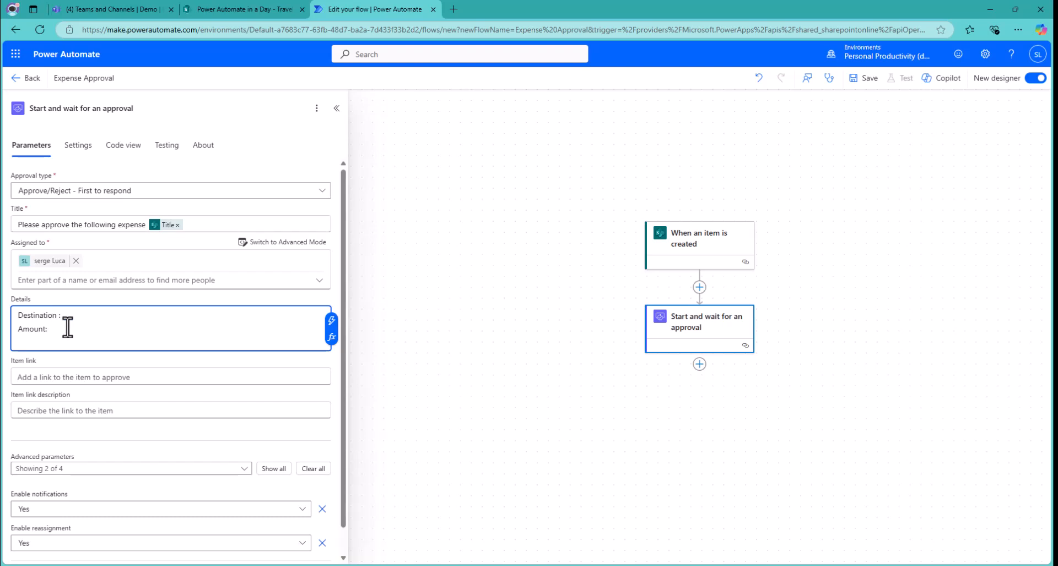
text(Has been sub)
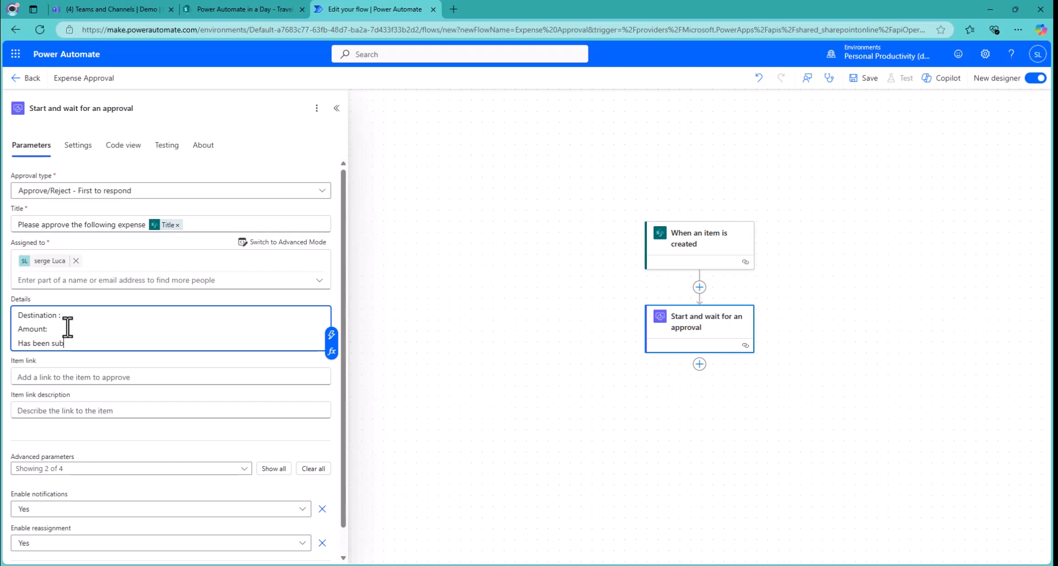
text(mitted by:)
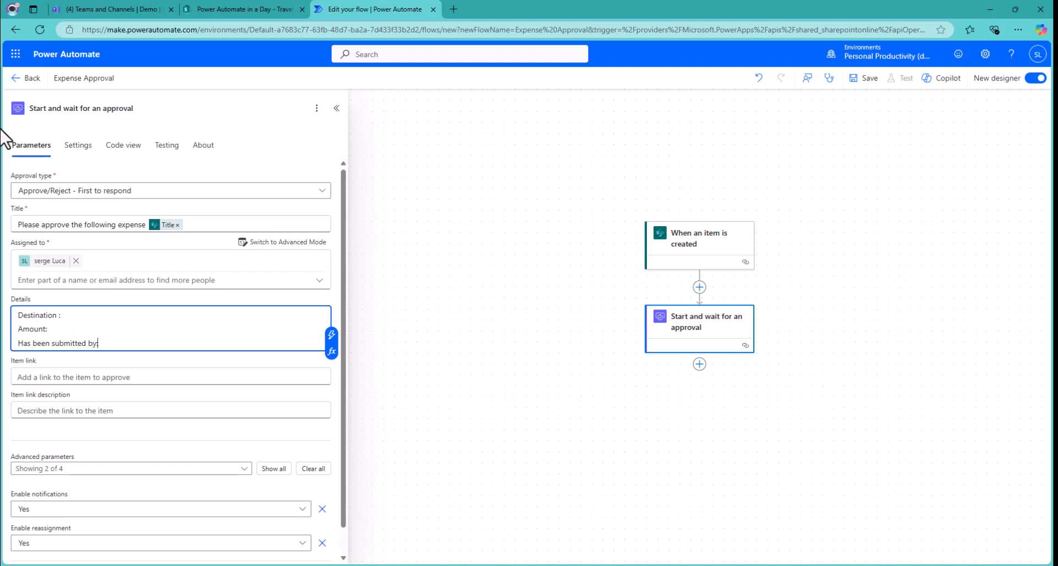
click(17, 359)
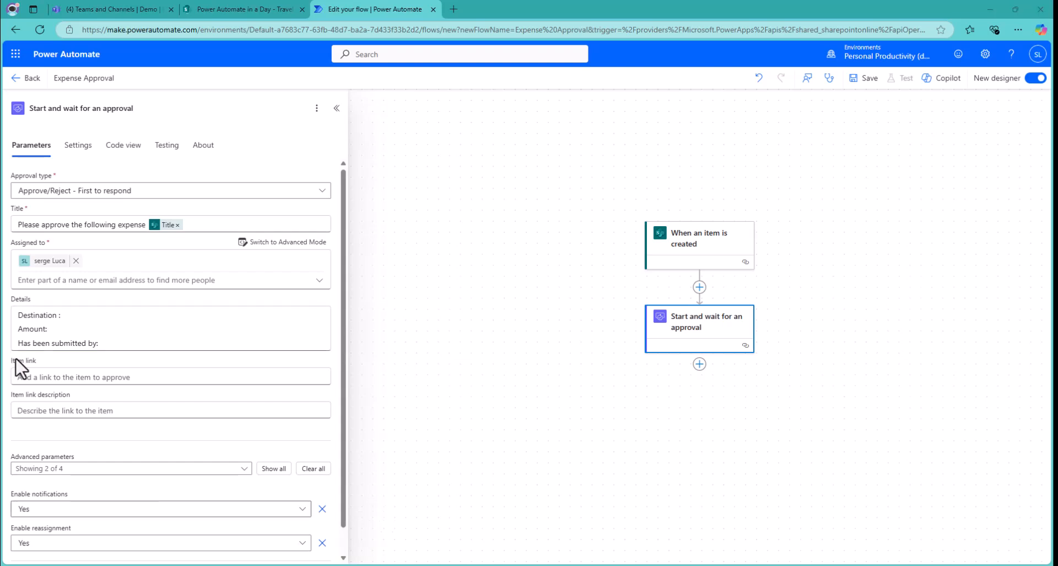
In the approval details, insert the trigger's dynamic Title value after "Destination :" and its Amount value after "Amount:".
click(94, 317)
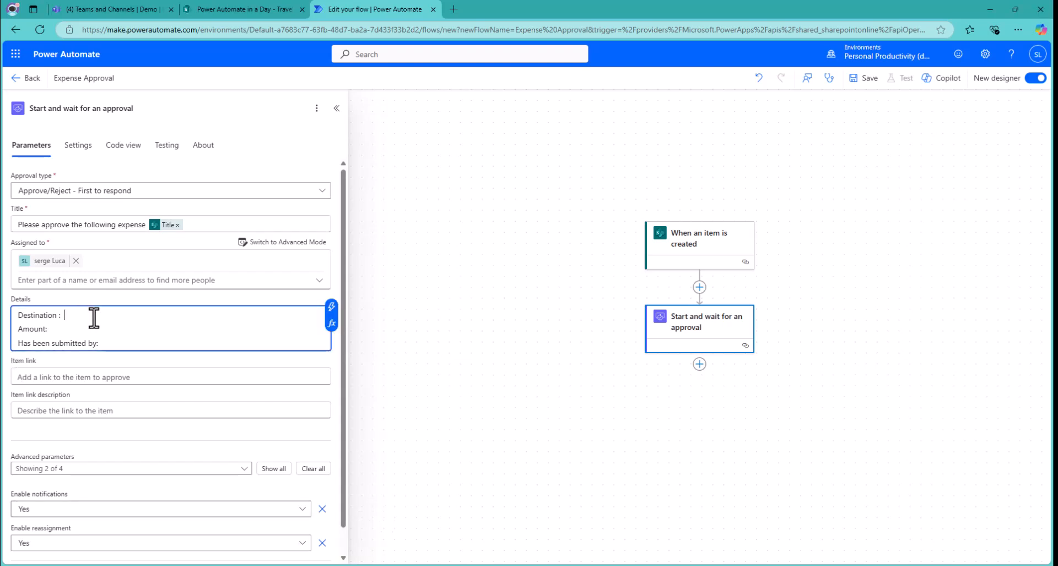
click(331, 308)
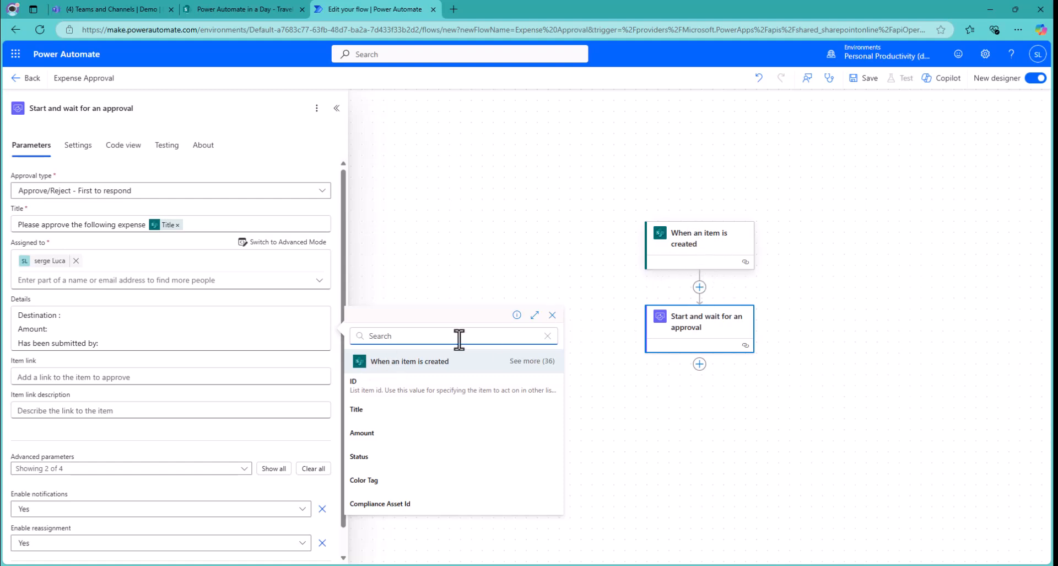
click(371, 409)
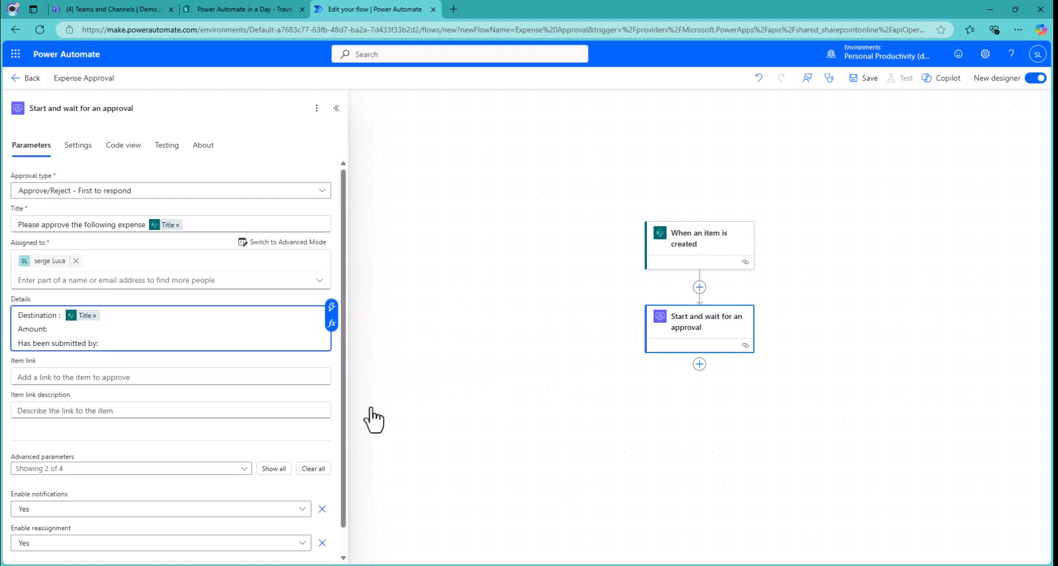
click(69, 333)
click(332, 325)
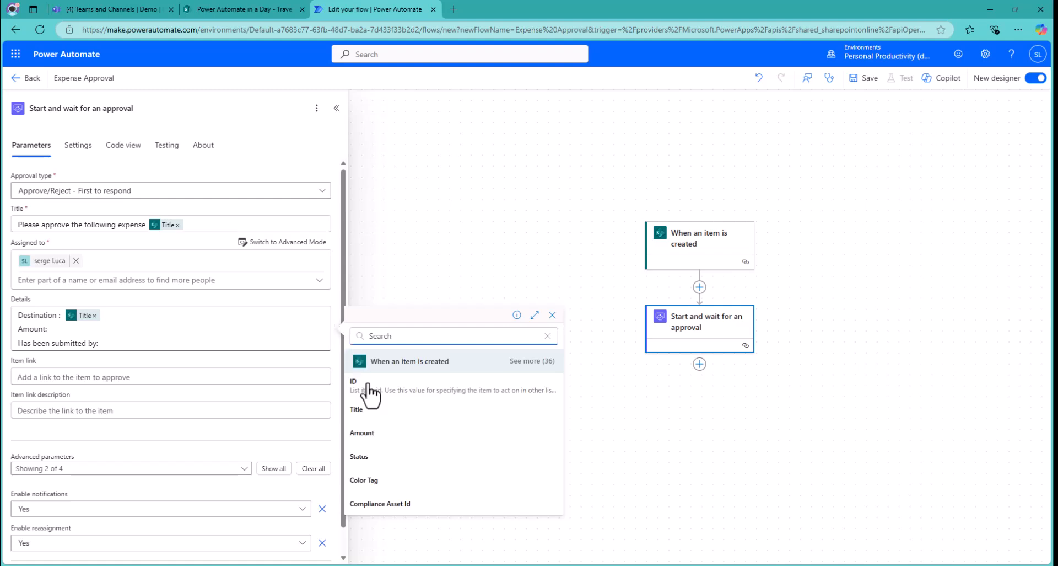
click(382, 435)
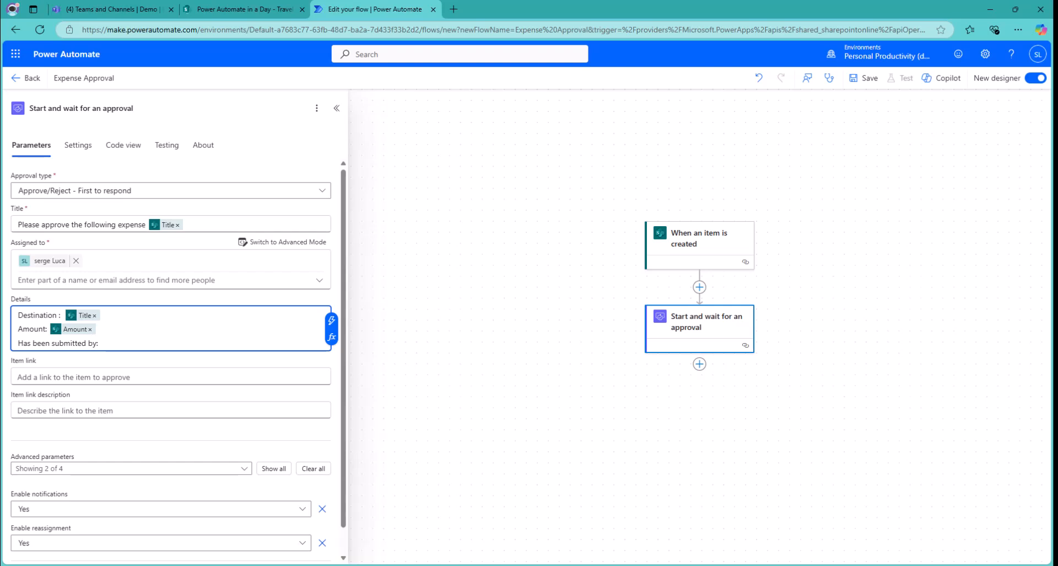
Insert the trigger's Created By DisplayName value after "Has been submitted by:" in the approval details.
click(136, 343)
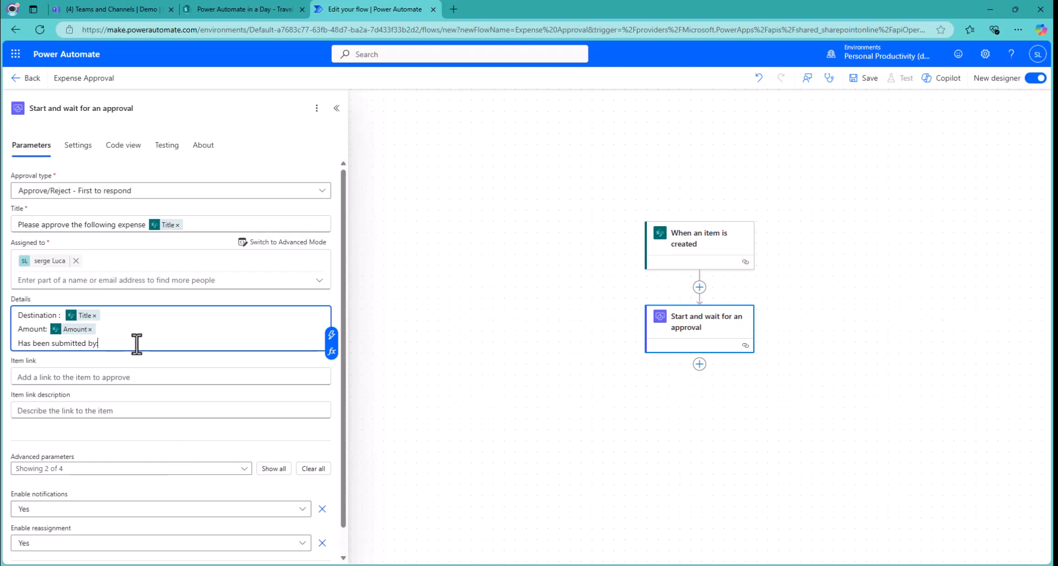
click(332, 334)
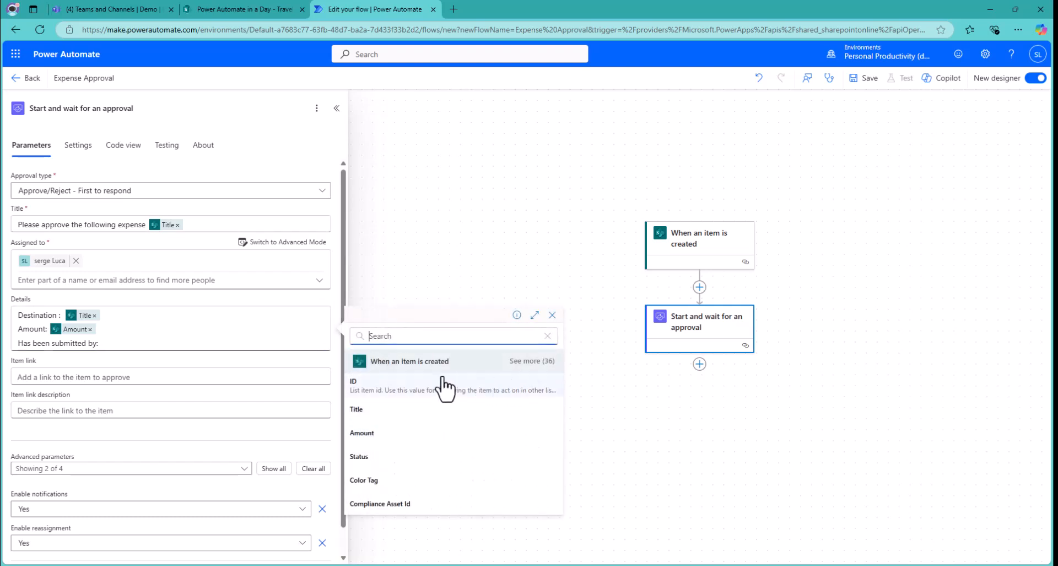
click(531, 360)
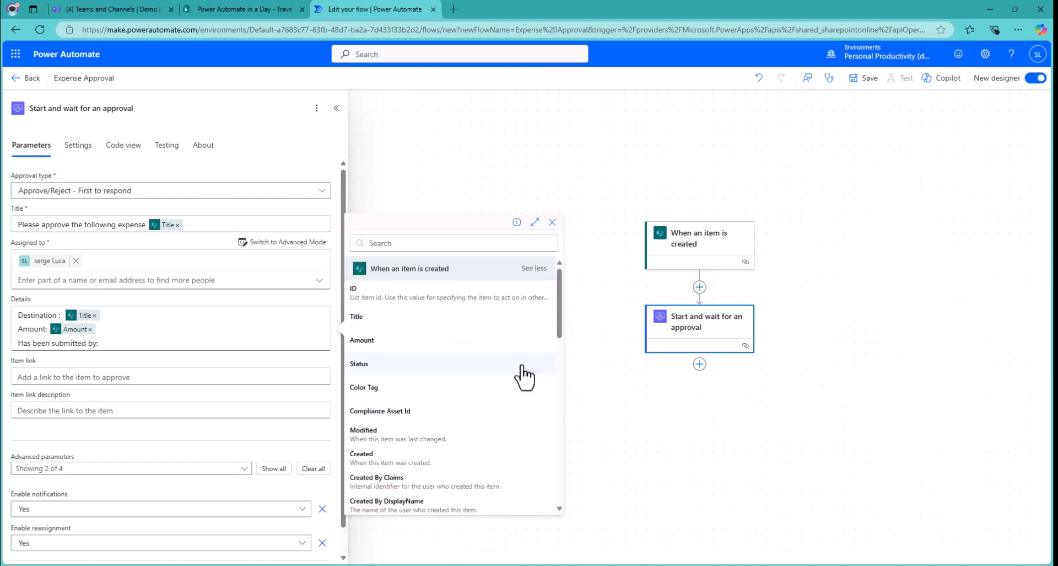
scroll(471, 380, down, 3)
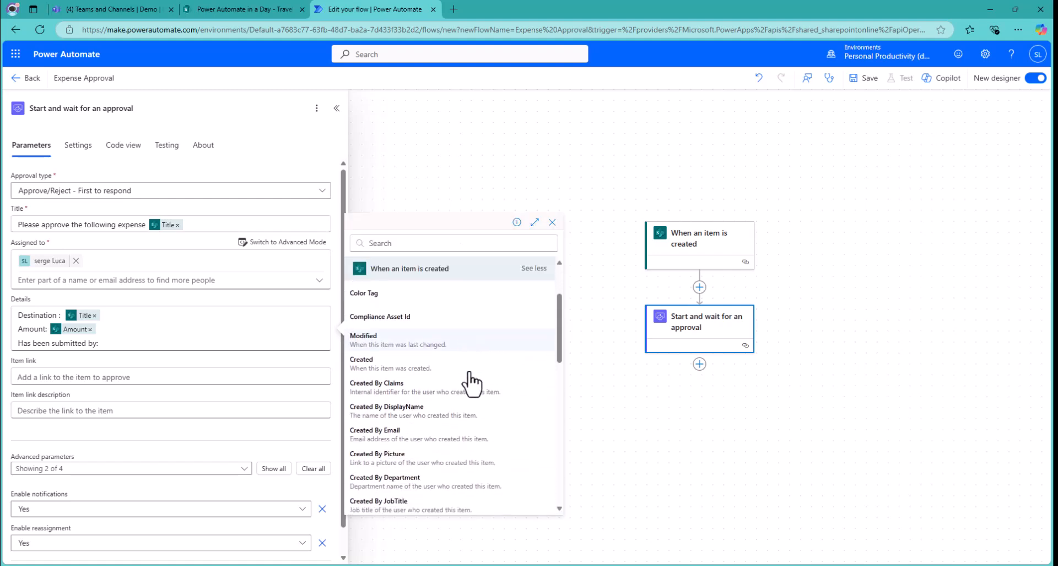
click(380, 411)
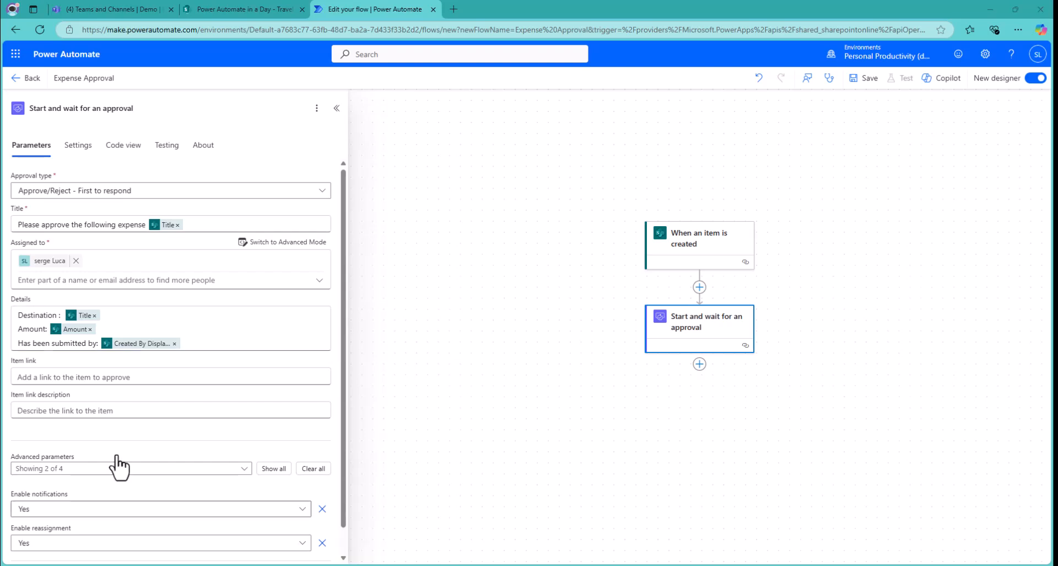
Set the approval's item link to the trigger's dynamic Link to item value and save the flow.
click(27, 377)
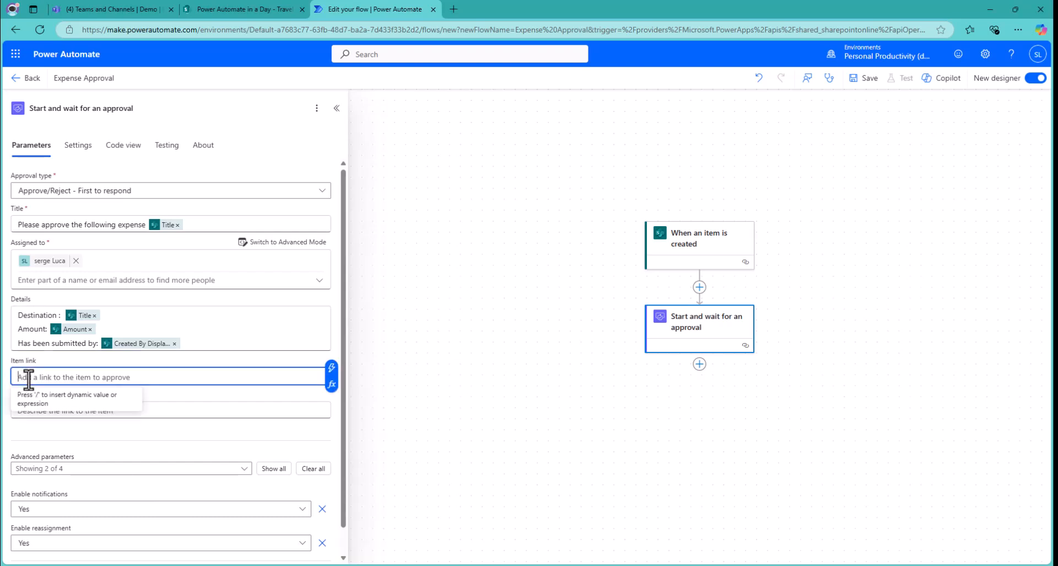
click(331, 367)
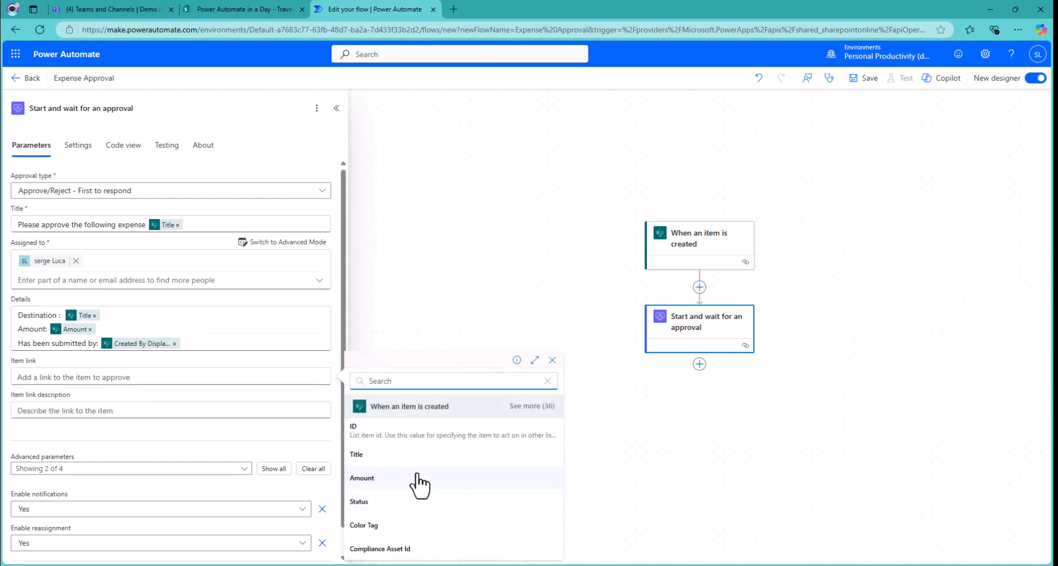
click(523, 407)
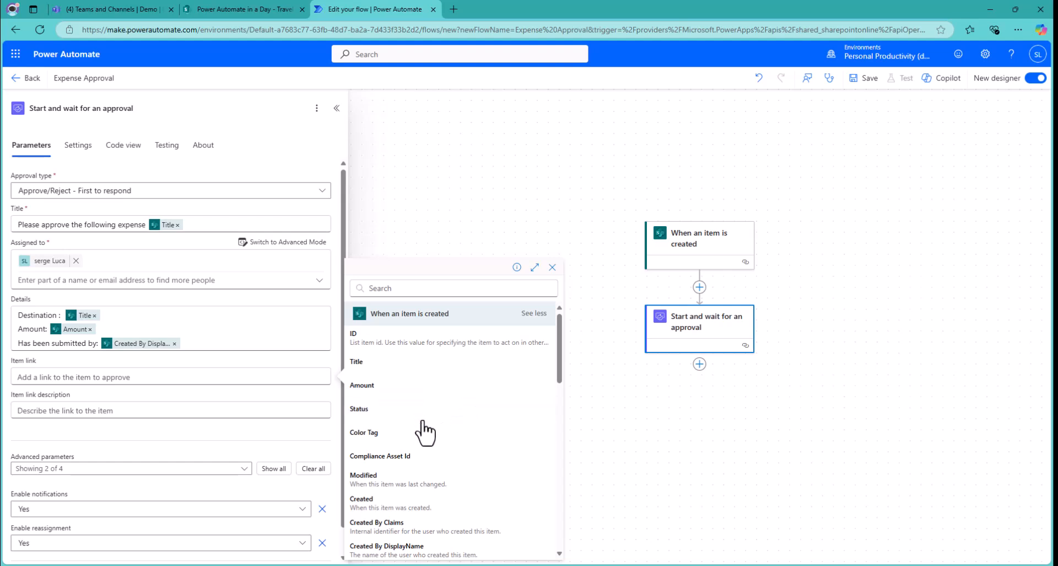
scroll(419, 482, down, 5)
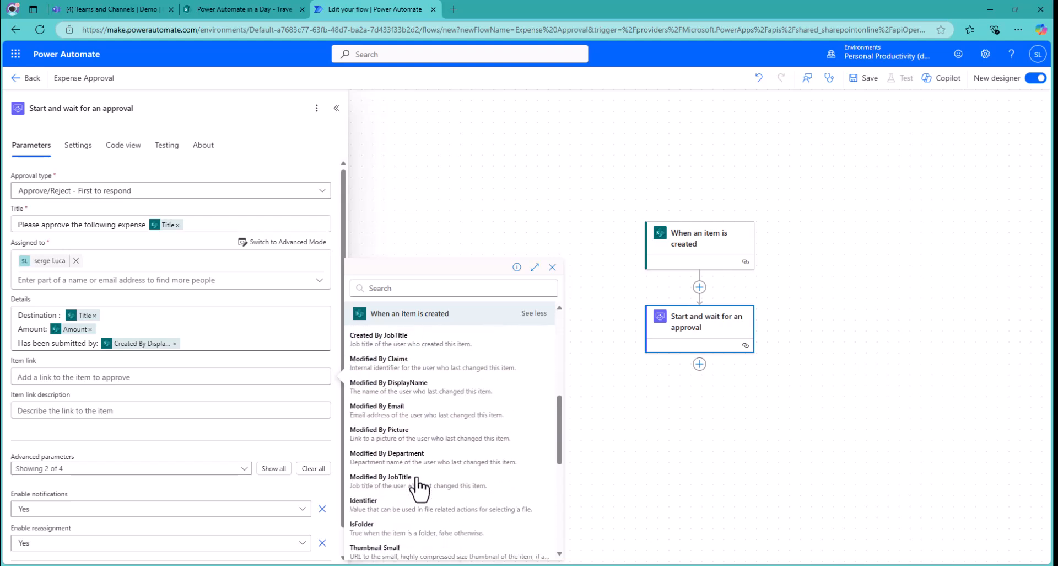
scroll(419, 486, down, 3)
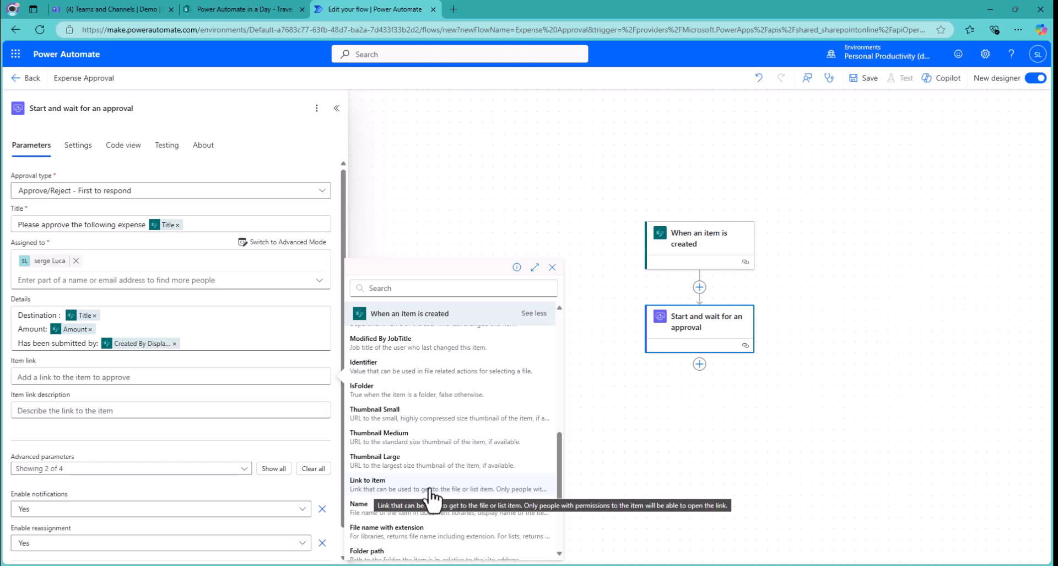
click(406, 494)
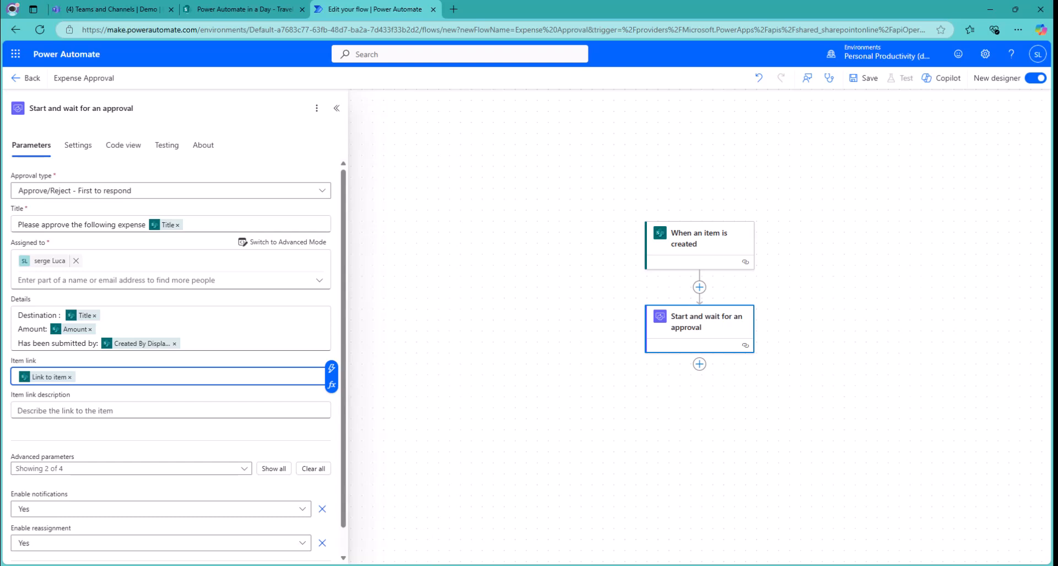
click(867, 83)
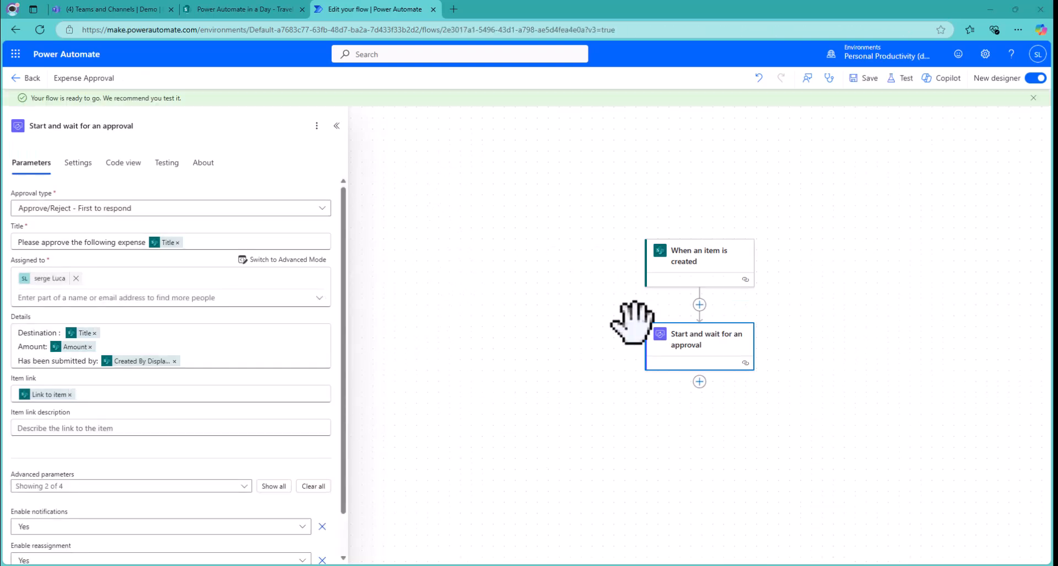
Add a Condition control action after the Start and wait for an approval action.
mouse_move(699, 385)
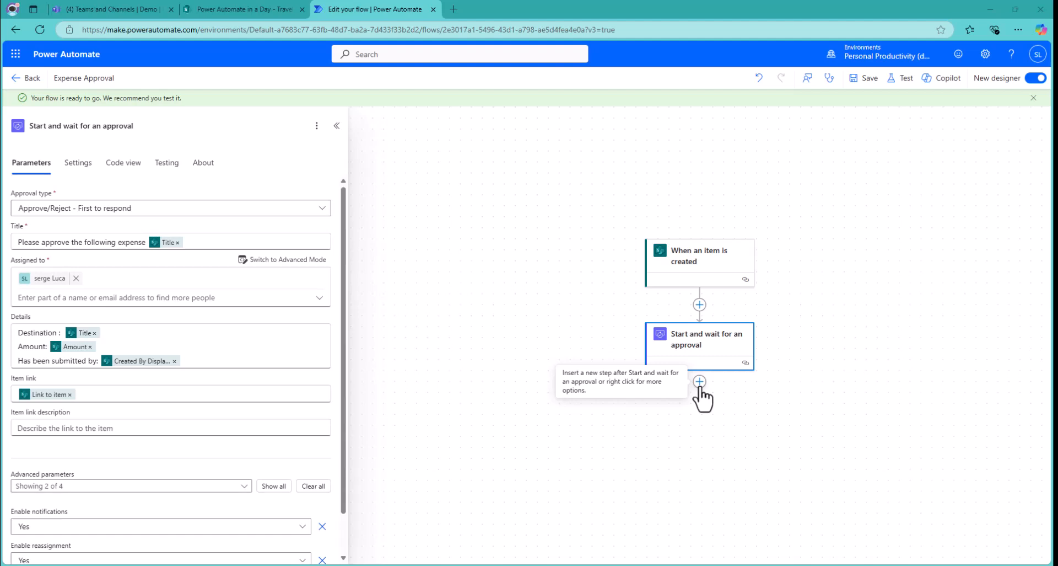
click(698, 381)
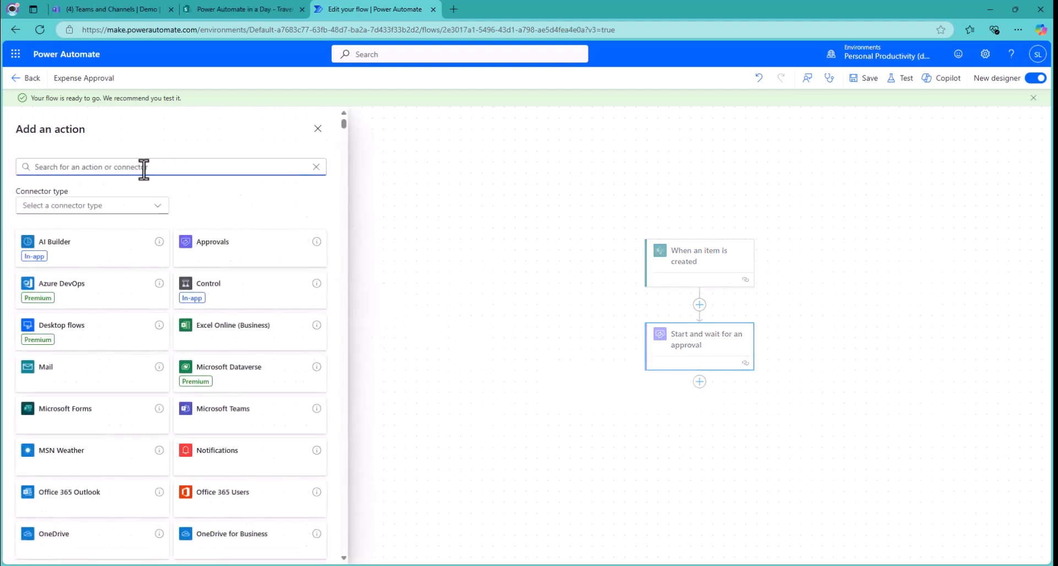
click(208, 292)
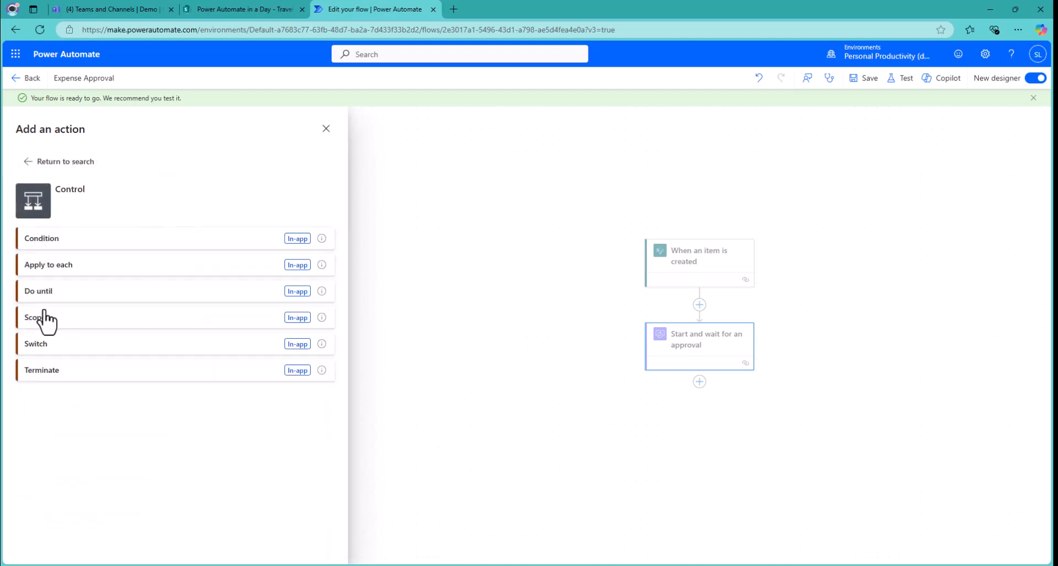
click(49, 243)
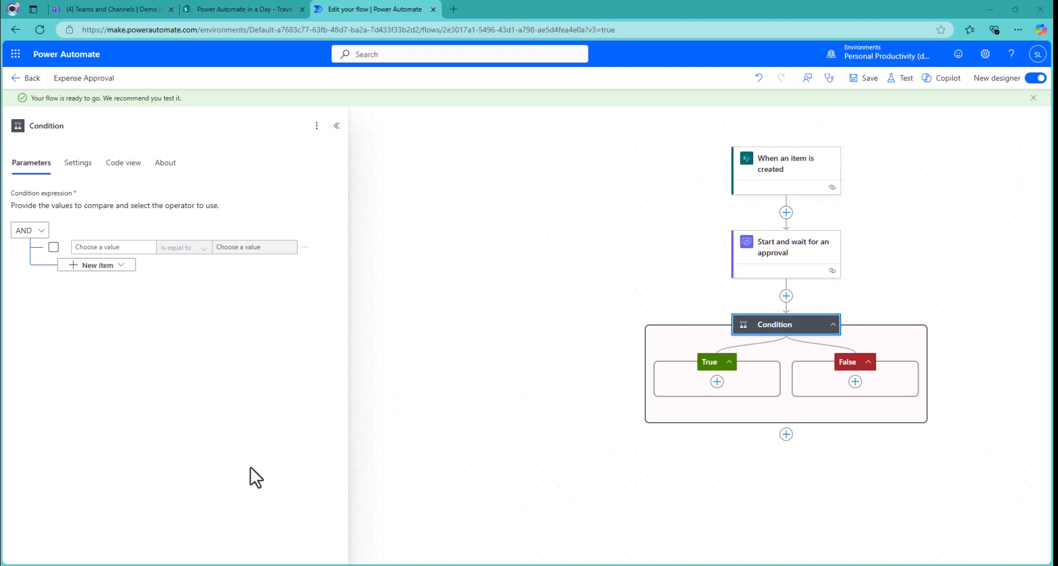
Set the condition to check that the approval's dynamic Outcome value is equal to "Approve".
click(92, 247)
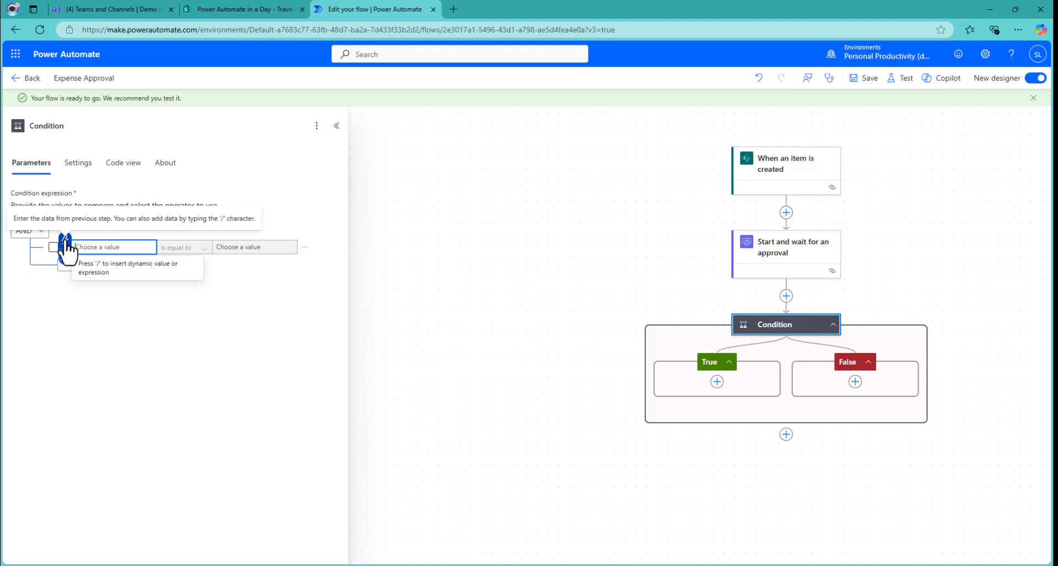
click(66, 242)
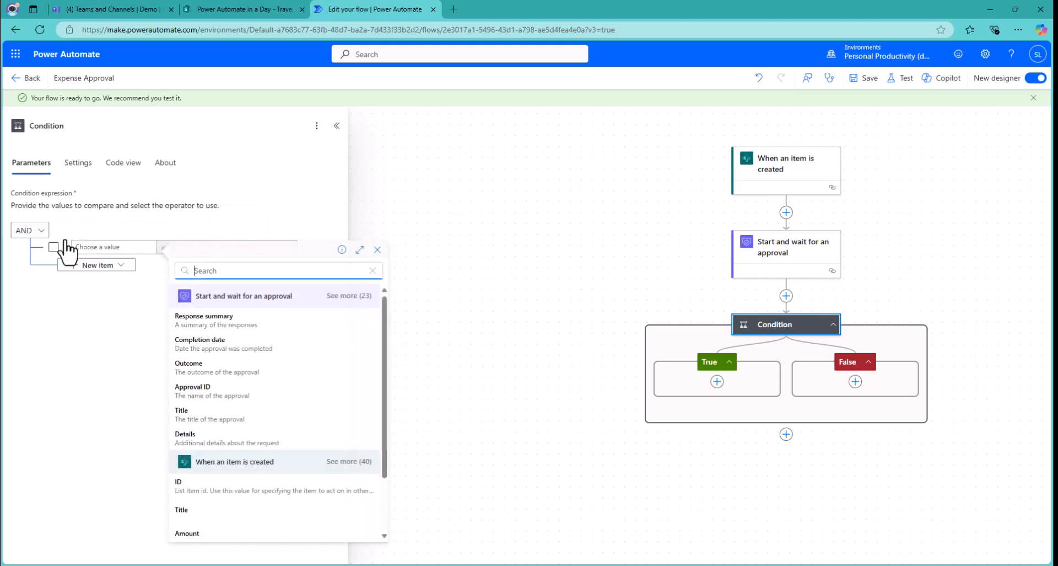
click(190, 366)
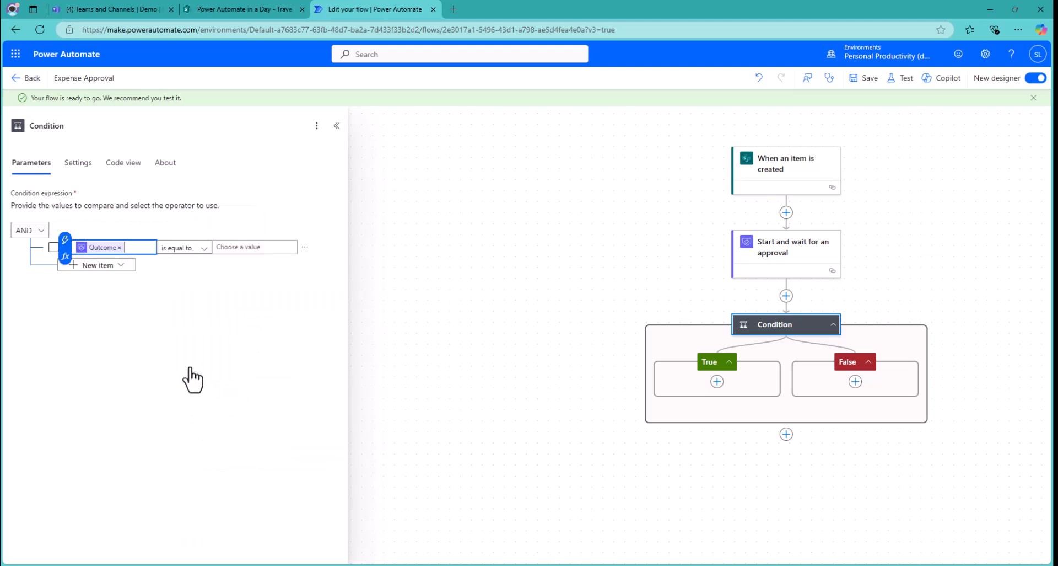
click(235, 246)
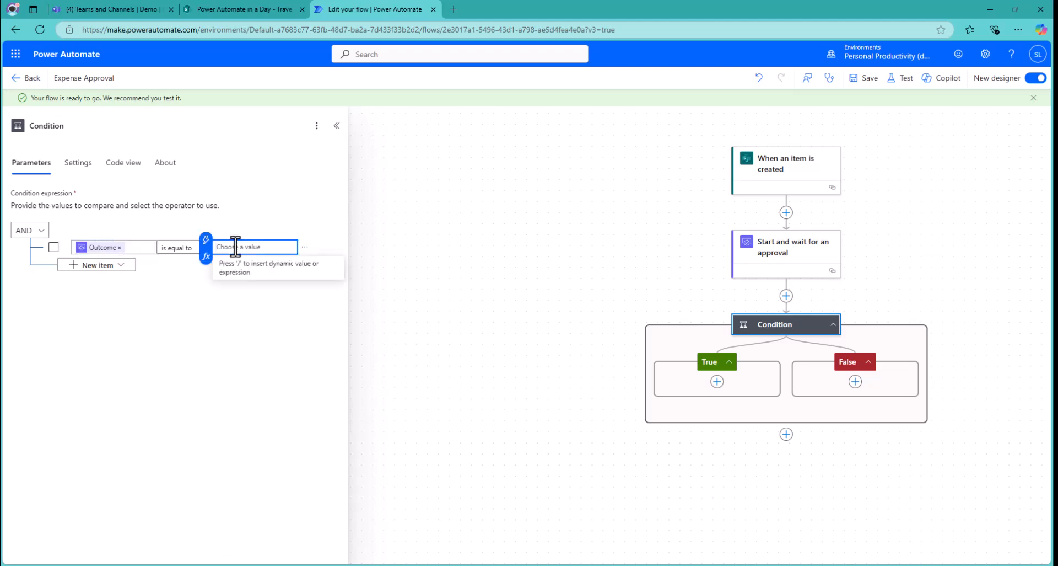
text(Approve)
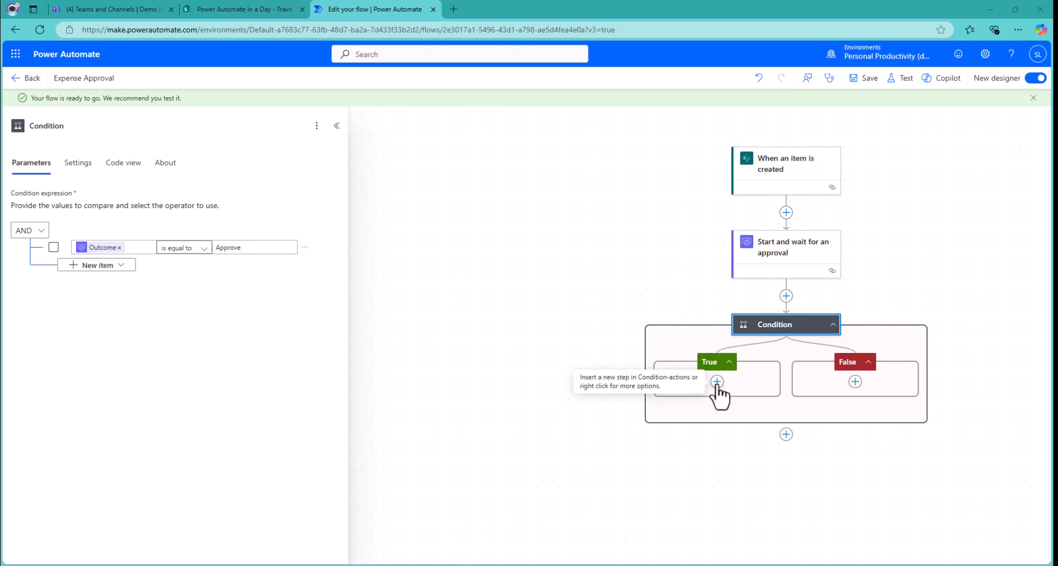
Check the Travel expenses list in SharePoint and add a SharePoint Update item action to the condition's True branch.
click(245, 9)
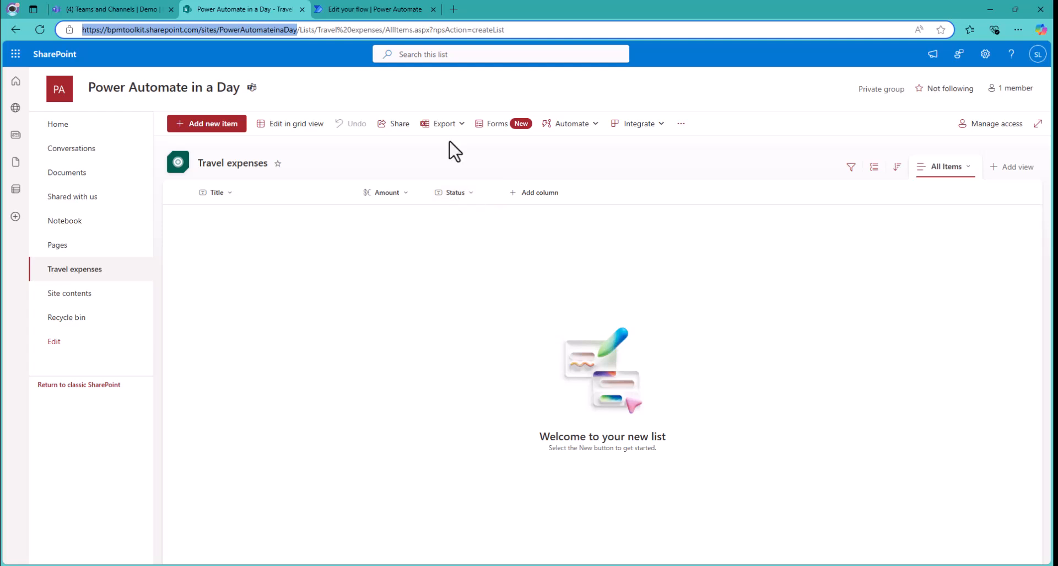
click(362, 7)
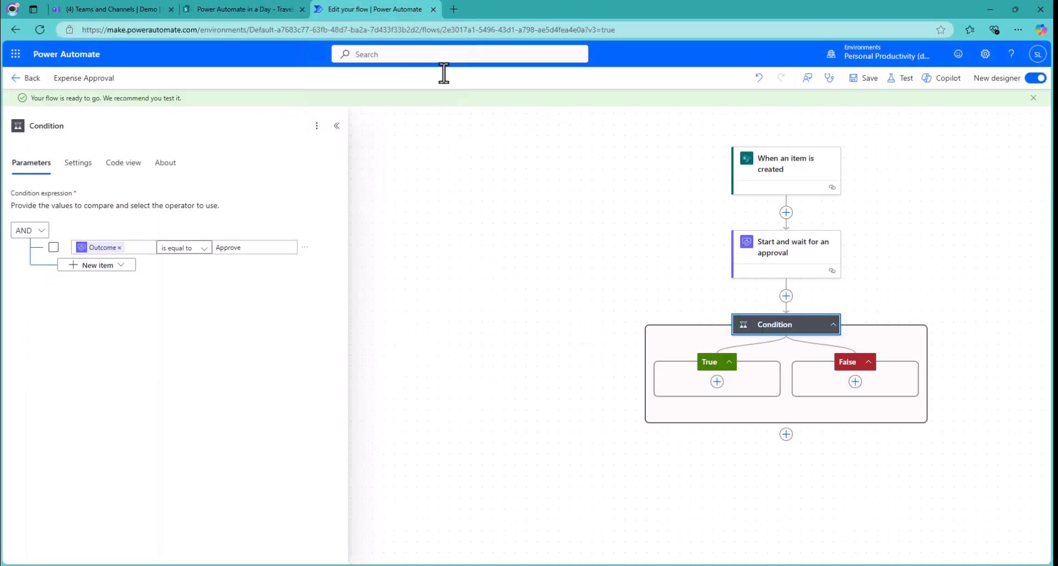
click(717, 381)
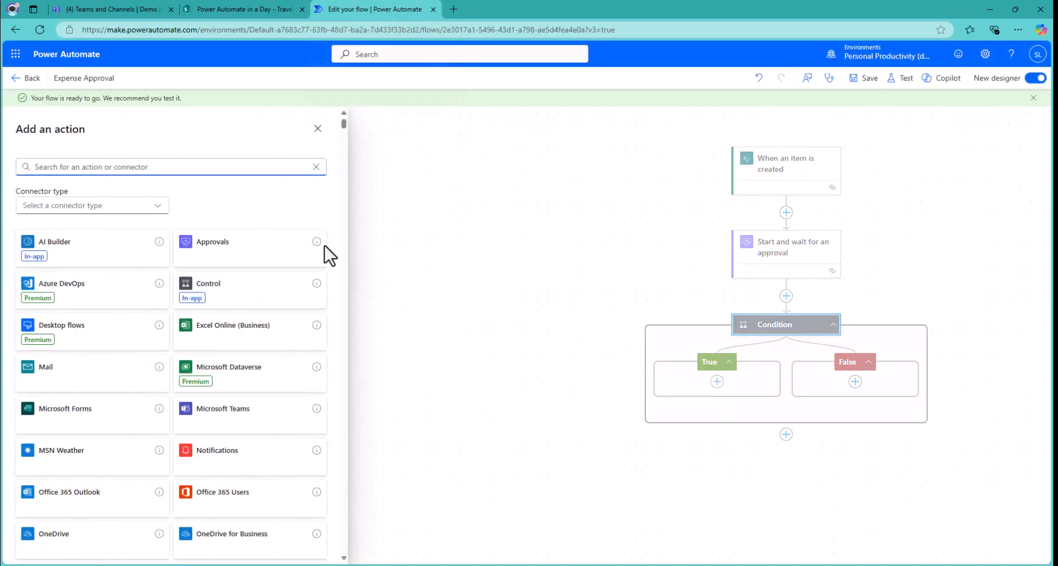
text(sharepoint)
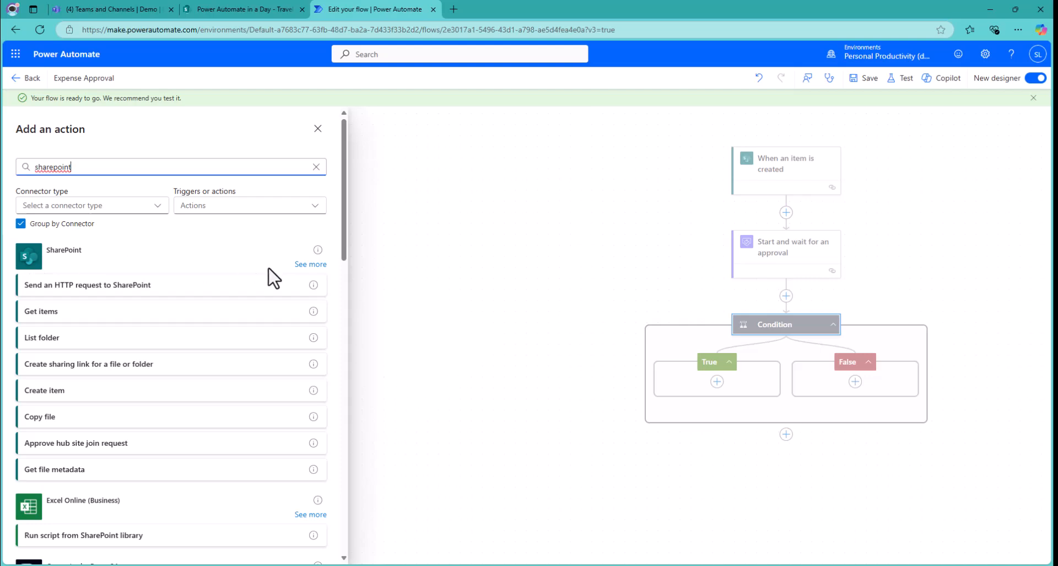
click(310, 265)
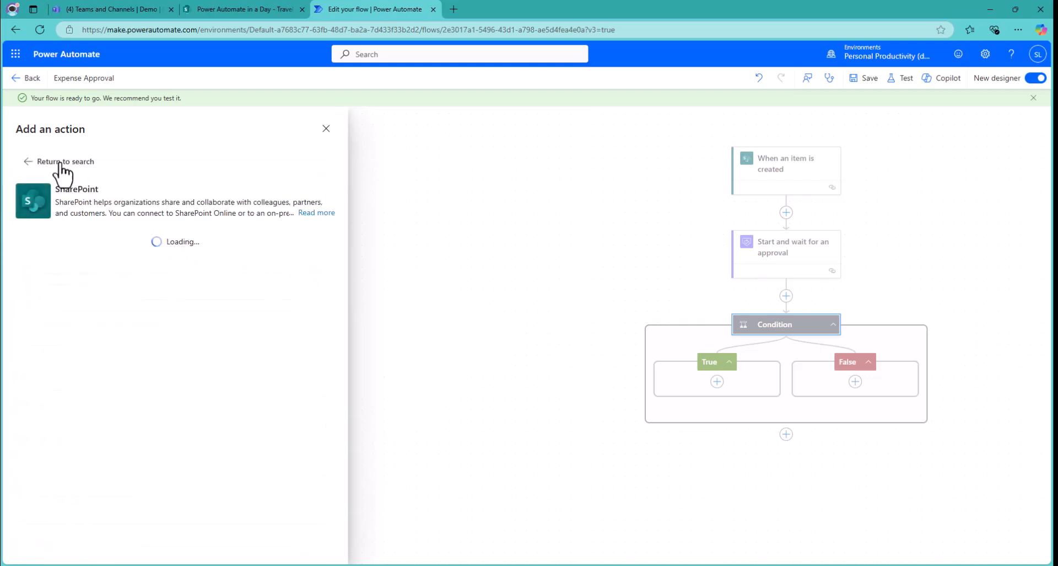
scroll(90, 355, down, 2)
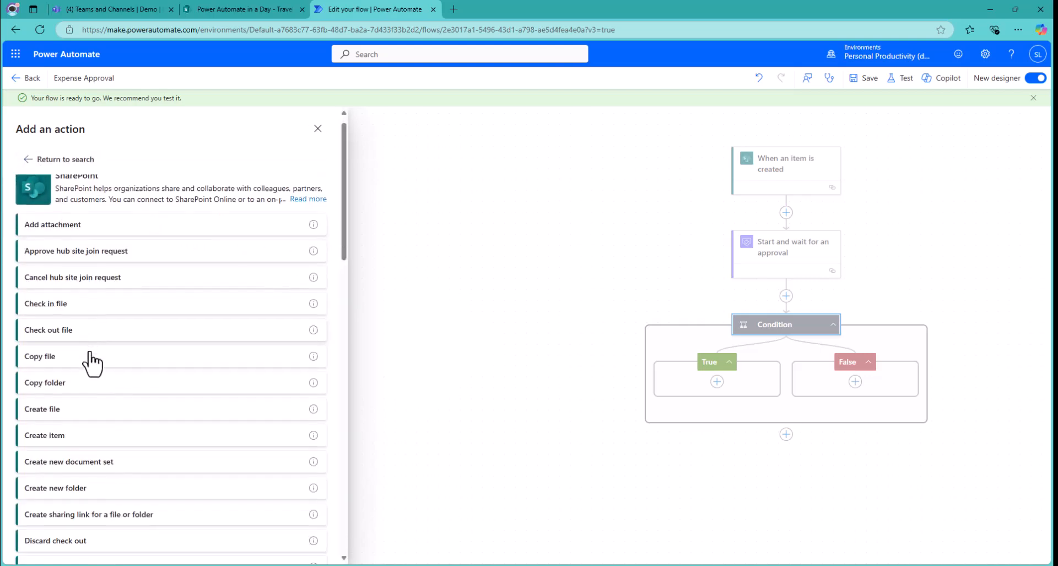
scroll(90, 361, down, 4)
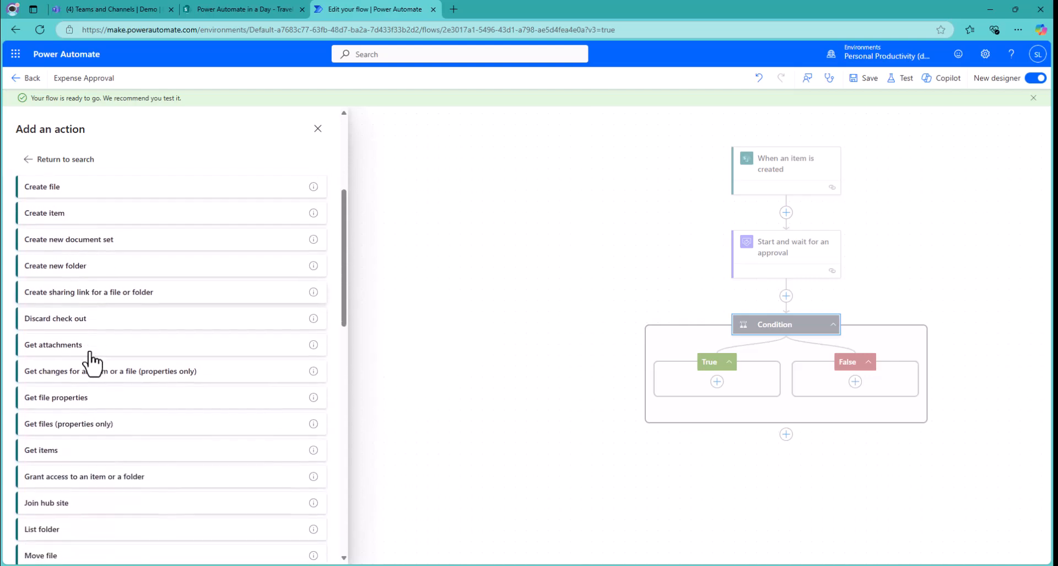
scroll(91, 362, down, 10)
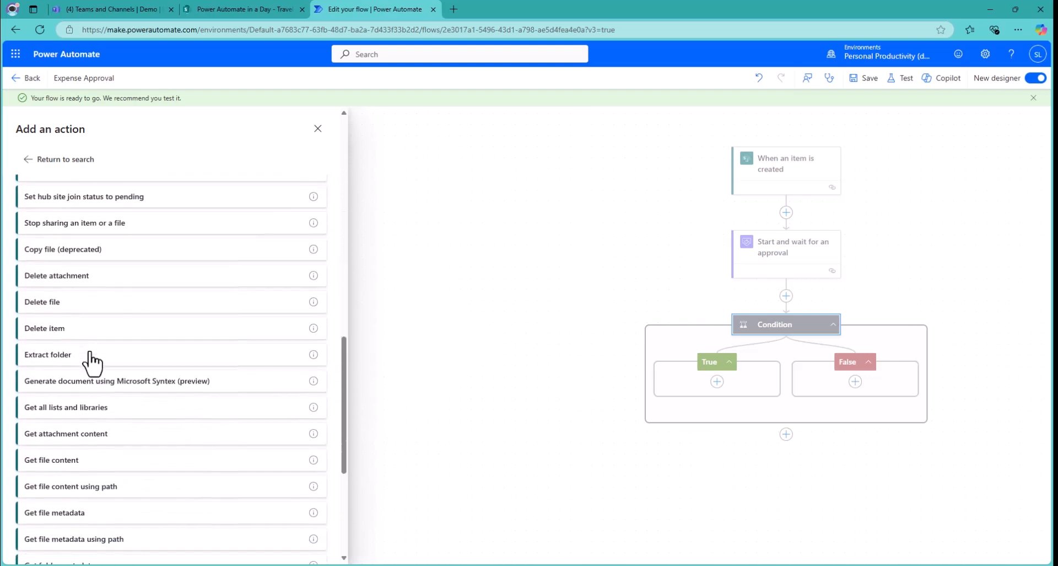
scroll(88, 362, down, 2)
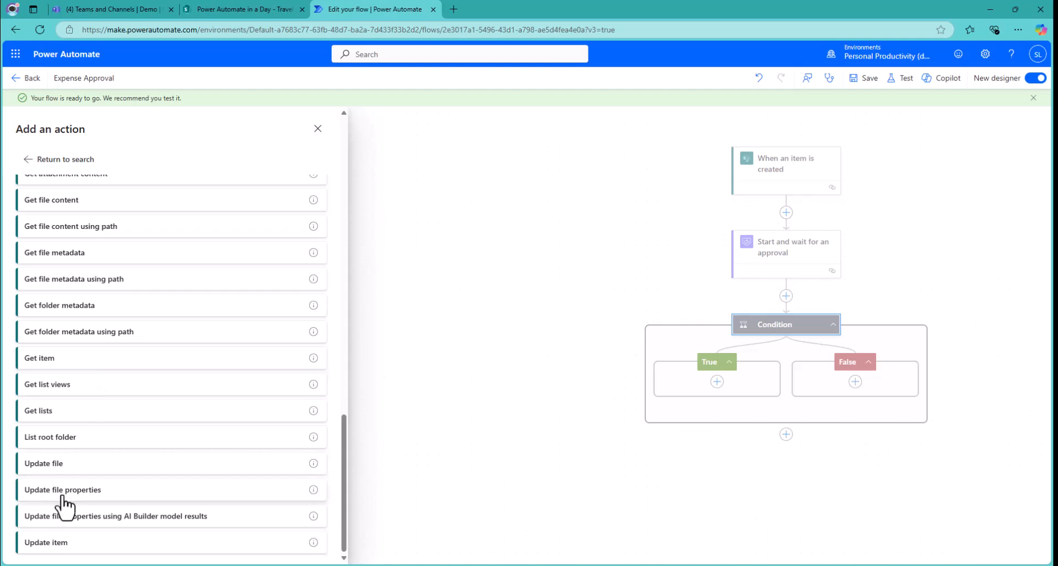
click(51, 549)
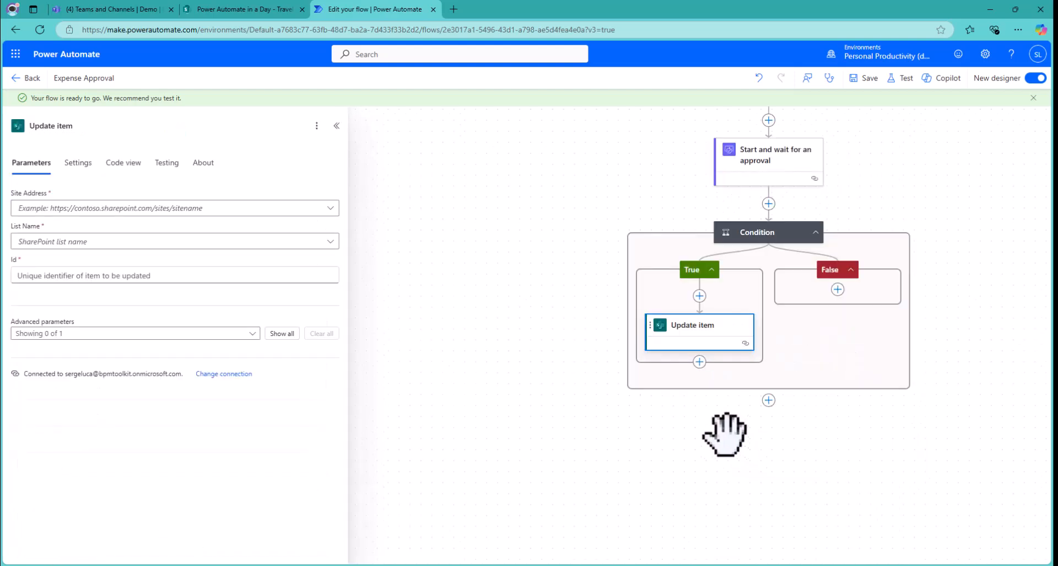
click(330, 208)
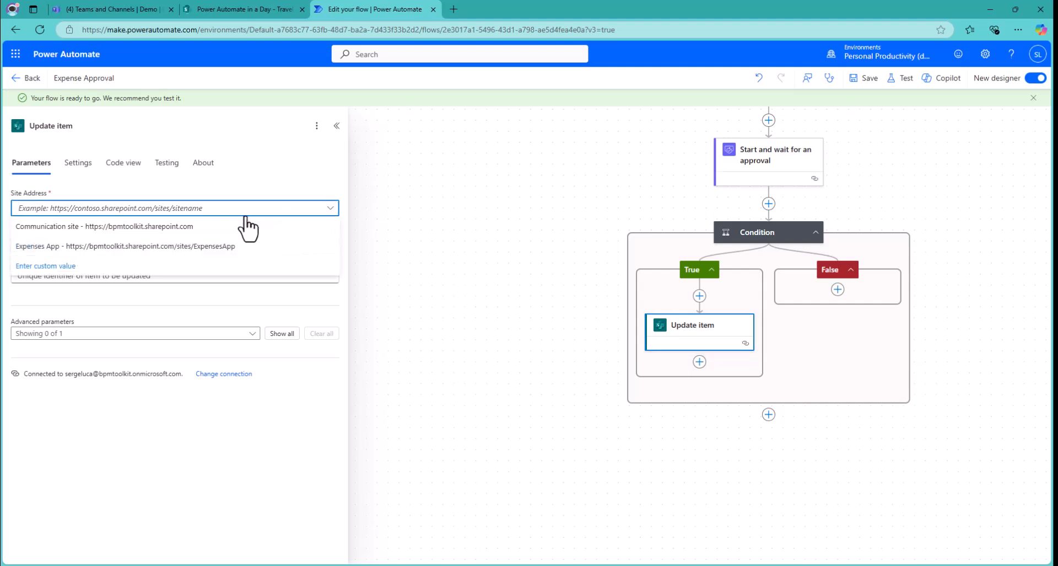
click(226, 9)
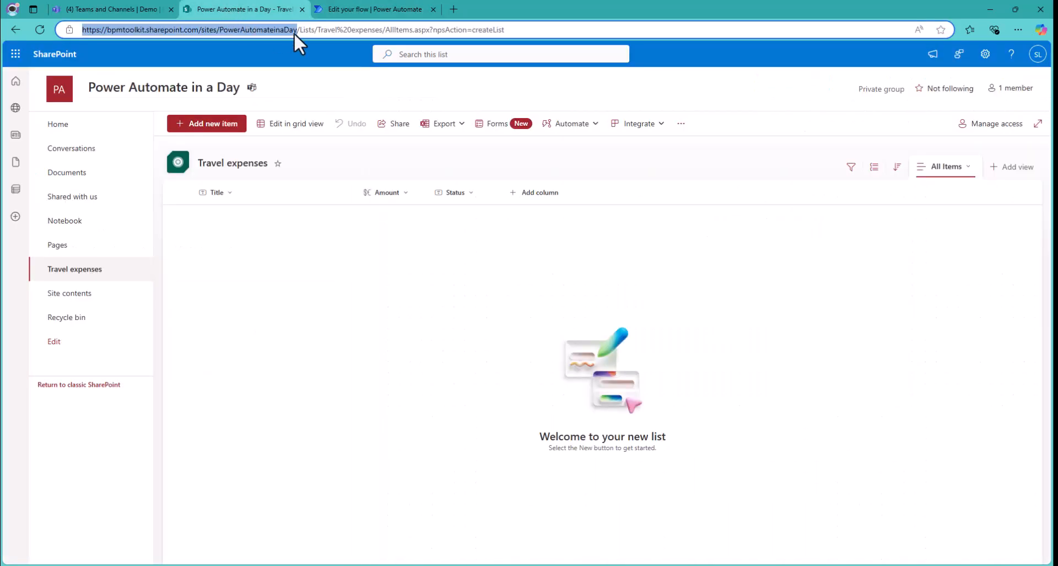
click(372, 9)
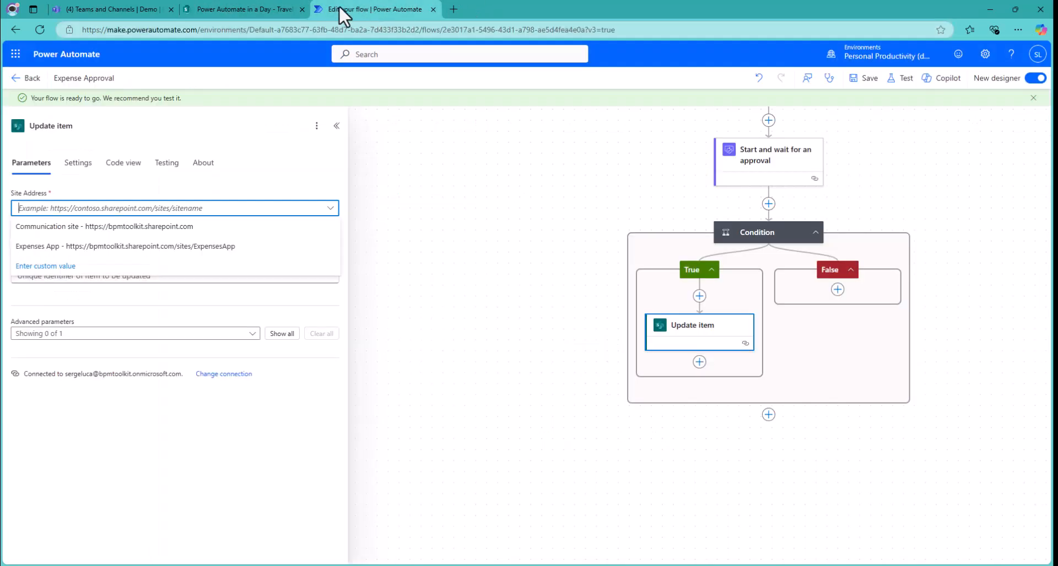
click(70, 266)
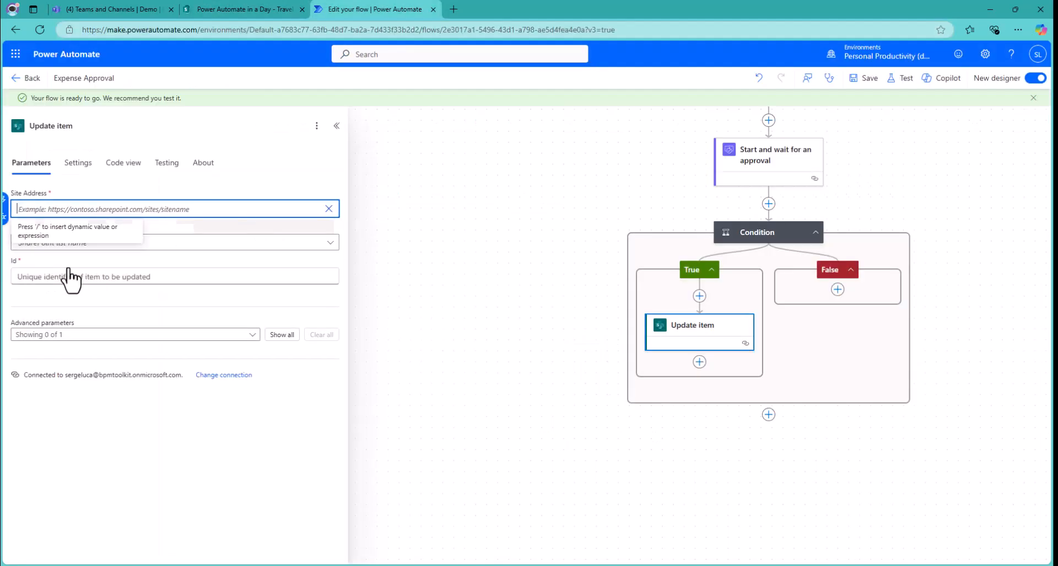
text(https://bpmtoolkit.sharepoint.com/sites/PowerAutomateinaDay)
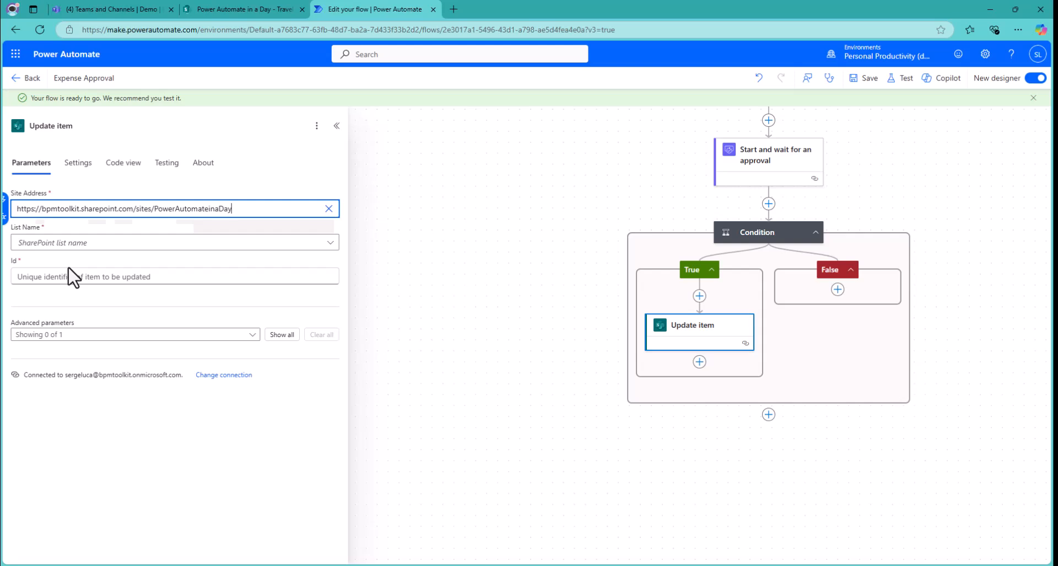
click(329, 257)
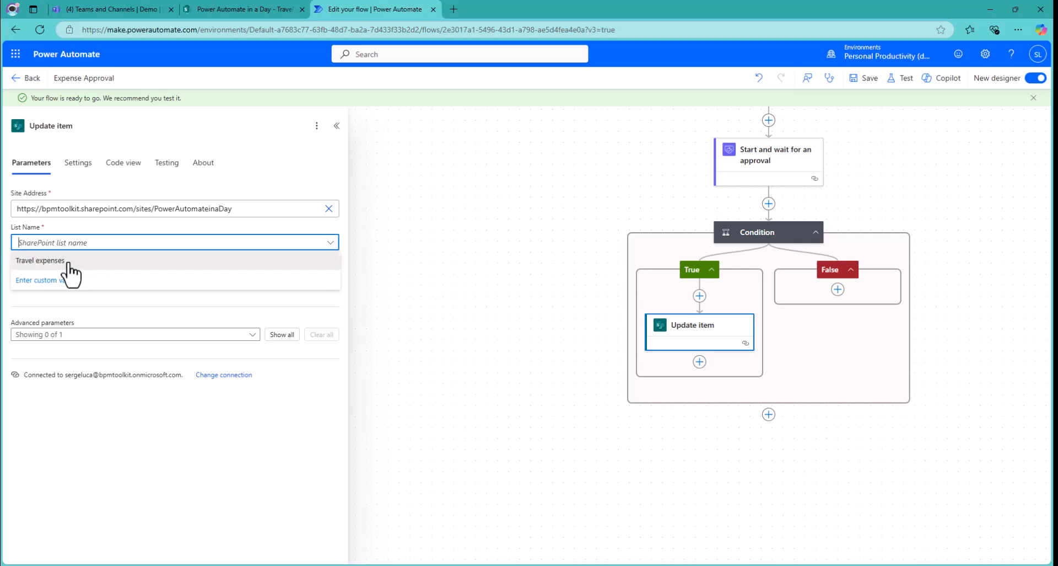
click(68, 264)
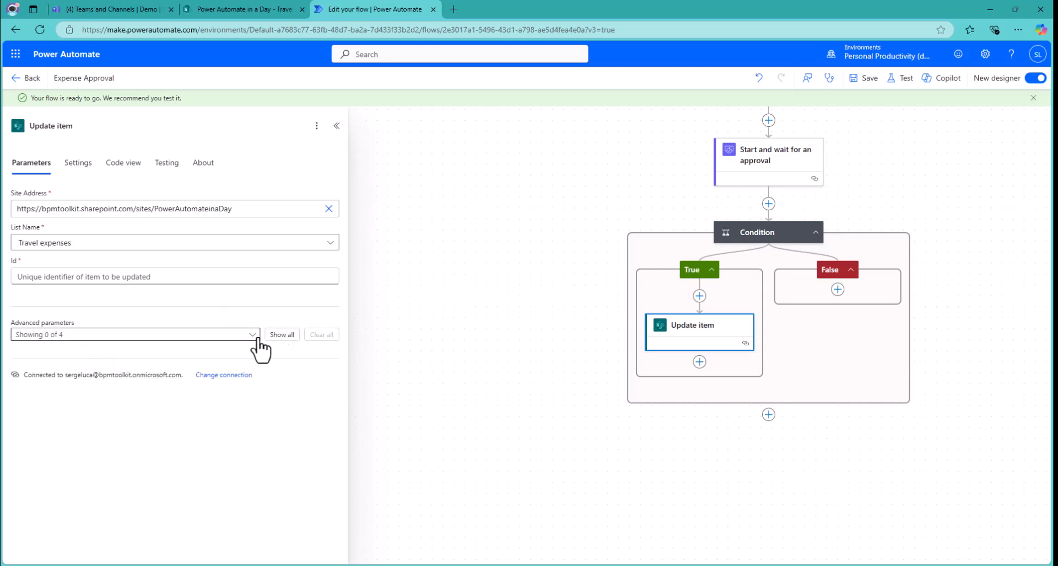
Show all advanced parameters of the True branch's Update item action, set Status to "Approved", and try to save the flow.
click(283, 335)
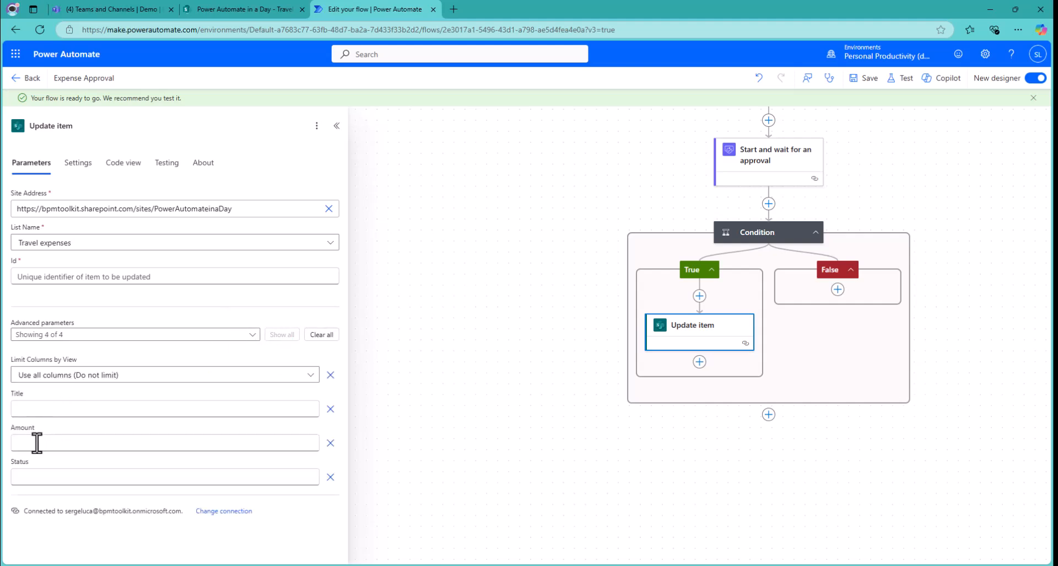
click(30, 477)
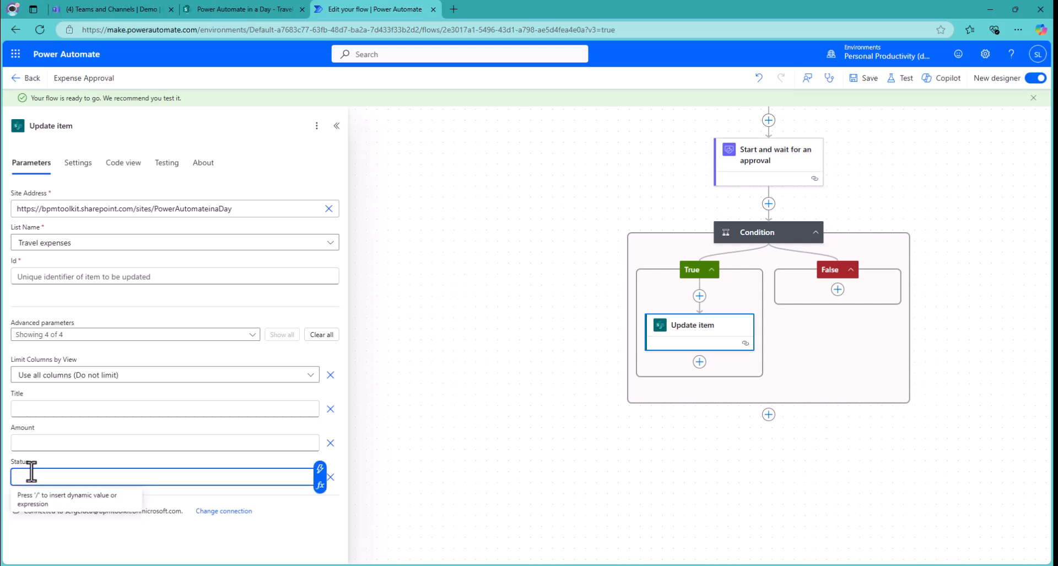
text(Approved)
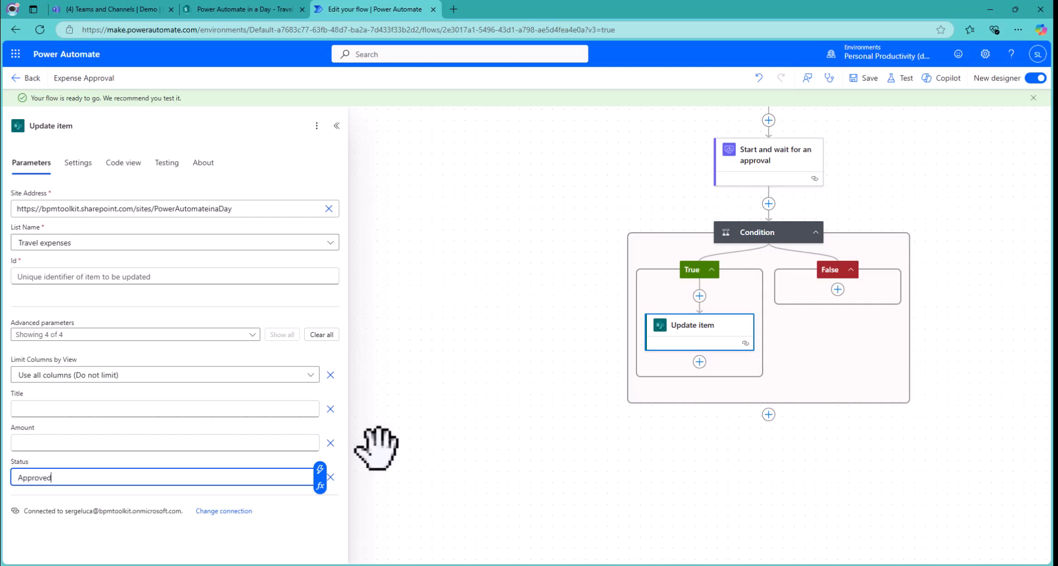
click(867, 80)
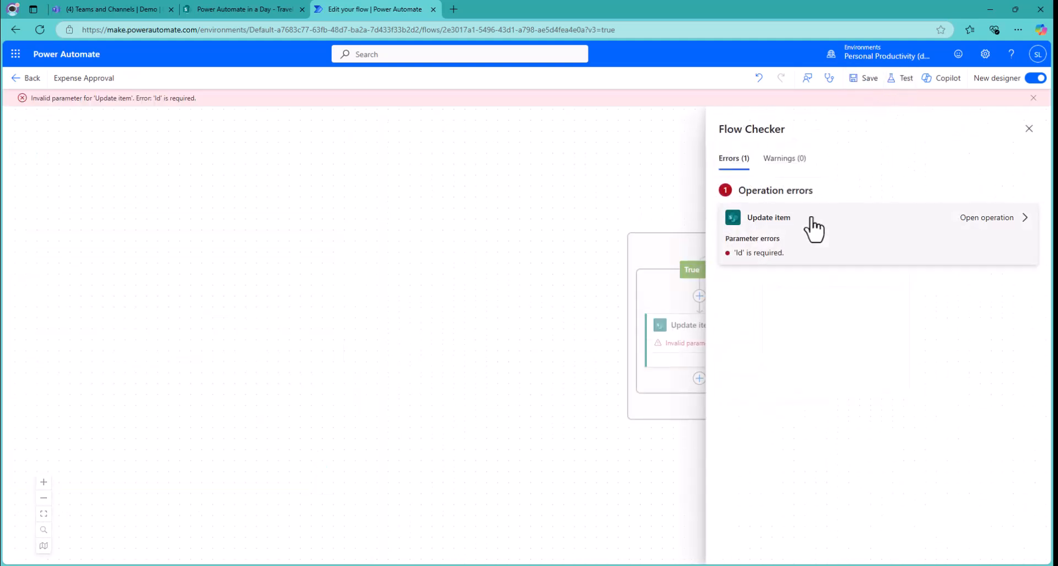
Fill the Update item action's Id with the dynamic ID from the When an item is created trigger and save the flow.
click(1030, 129)
click(678, 352)
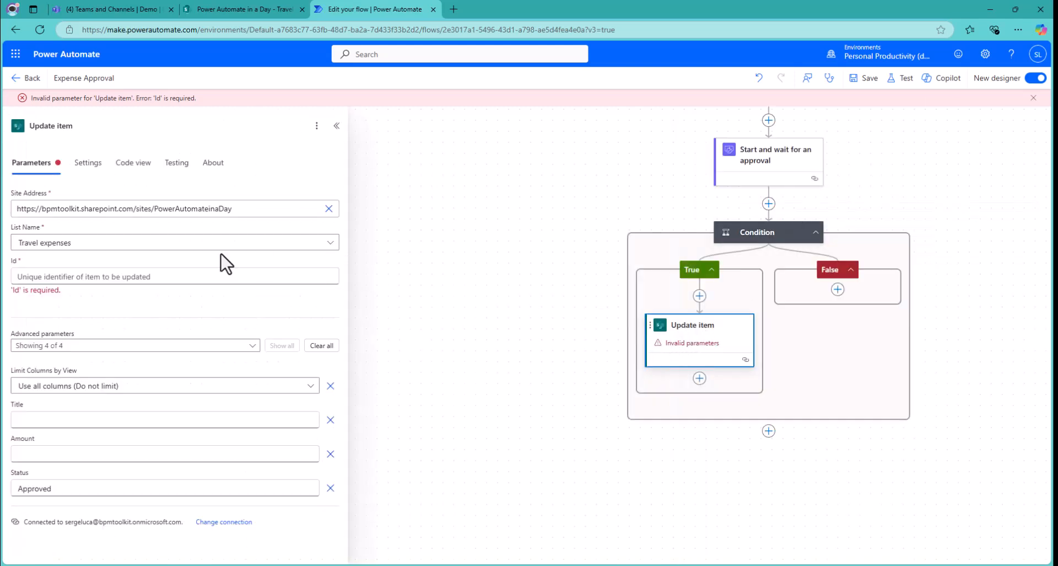
click(34, 276)
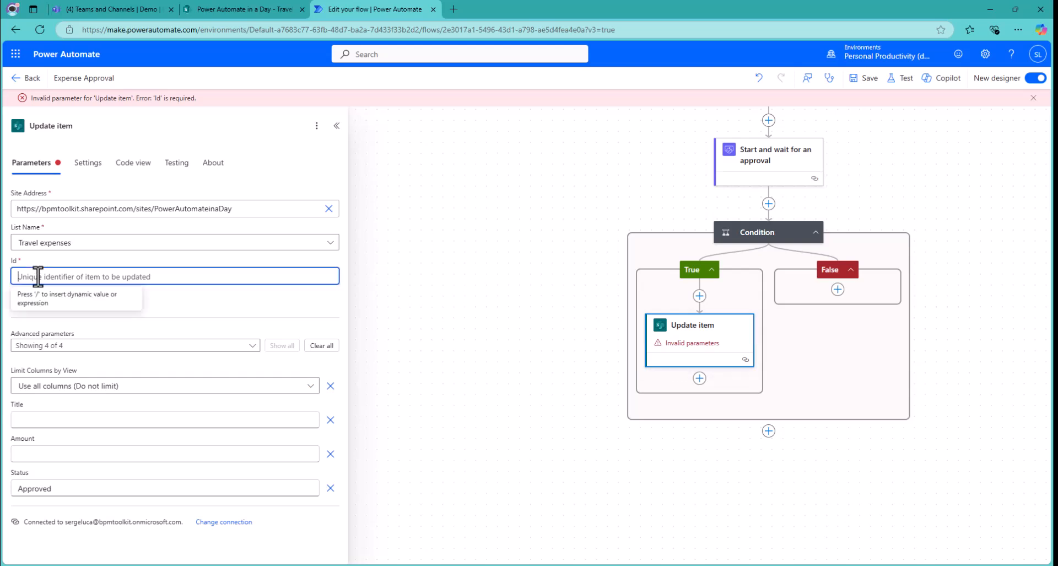
click(339, 267)
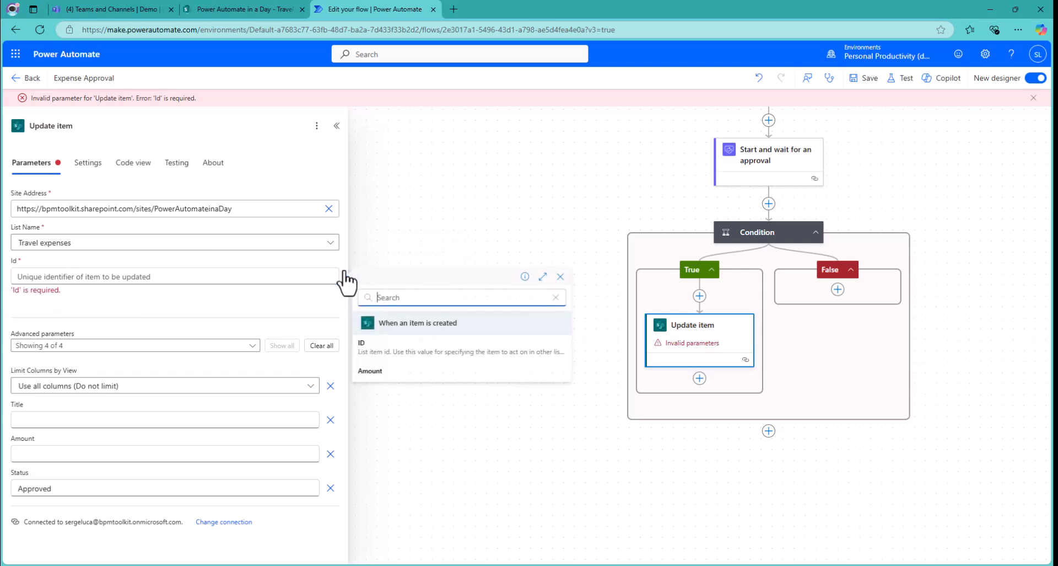
click(388, 350)
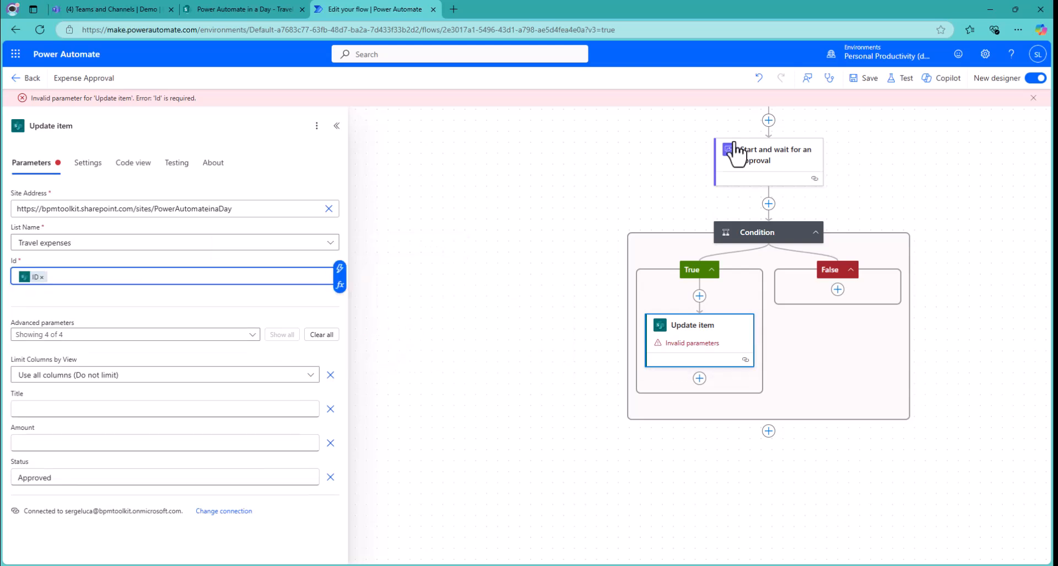
click(871, 79)
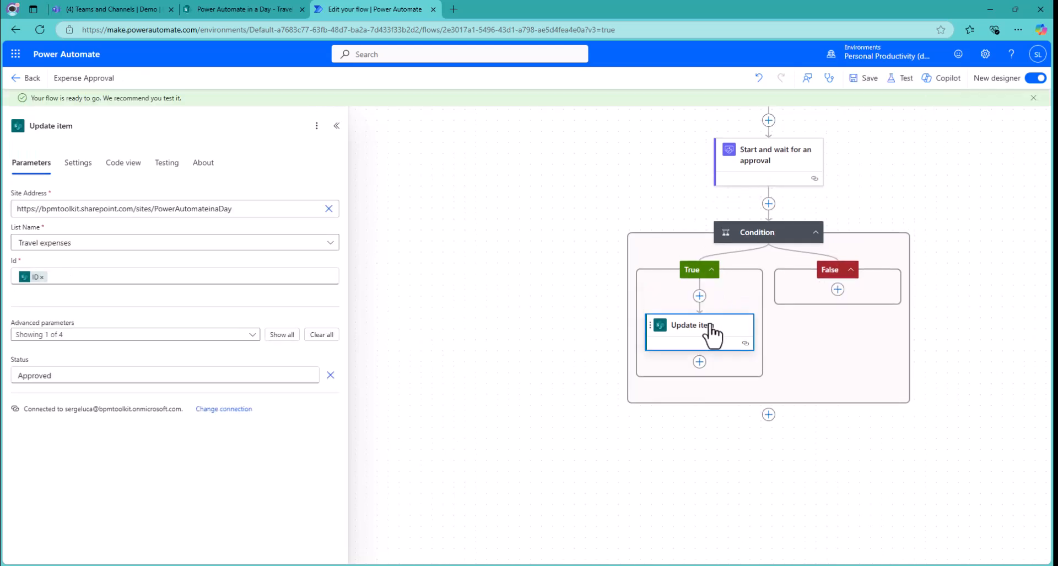
Rename the True branch's action "Update item - Set Status to Approved" and paste a copy of it into the False branch.
click(81, 124)
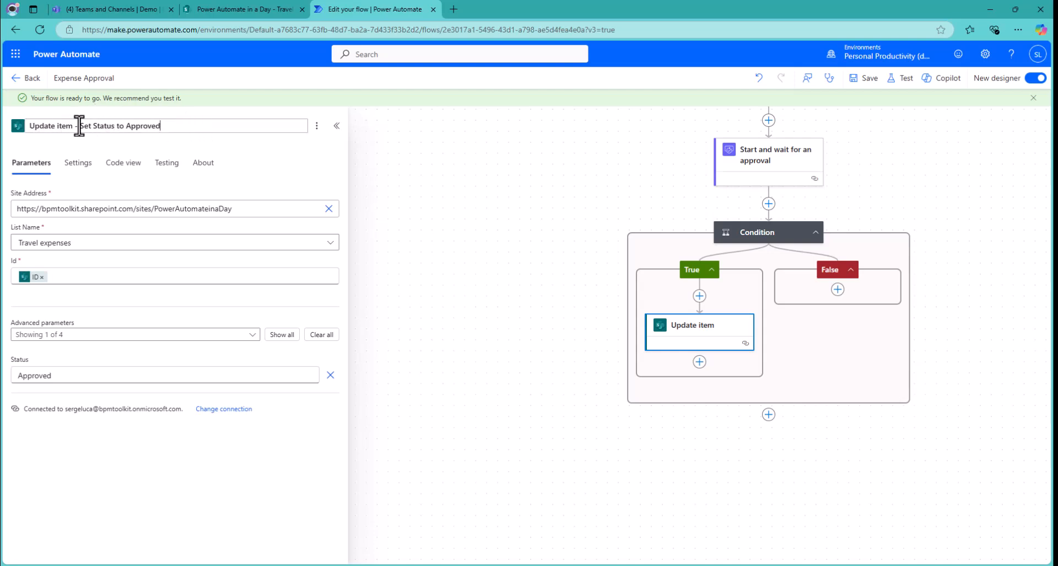
click(612, 281)
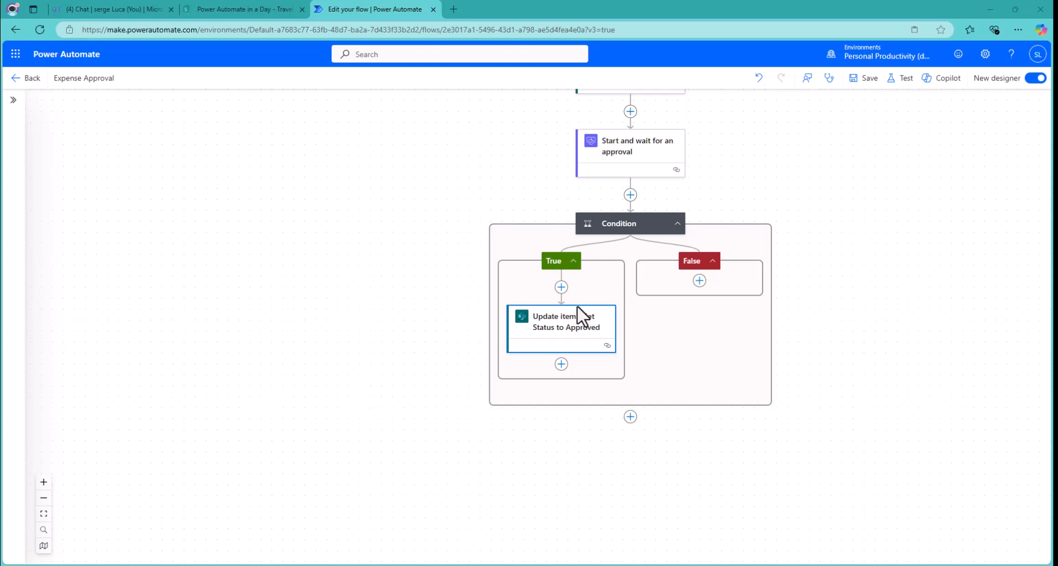
right_click(567, 339)
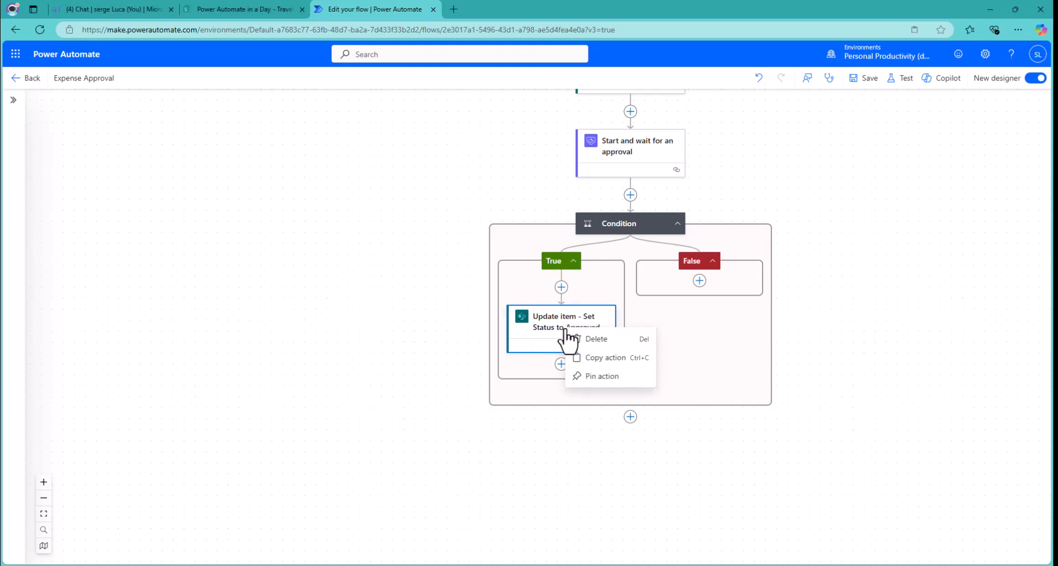
click(593, 361)
click(699, 280)
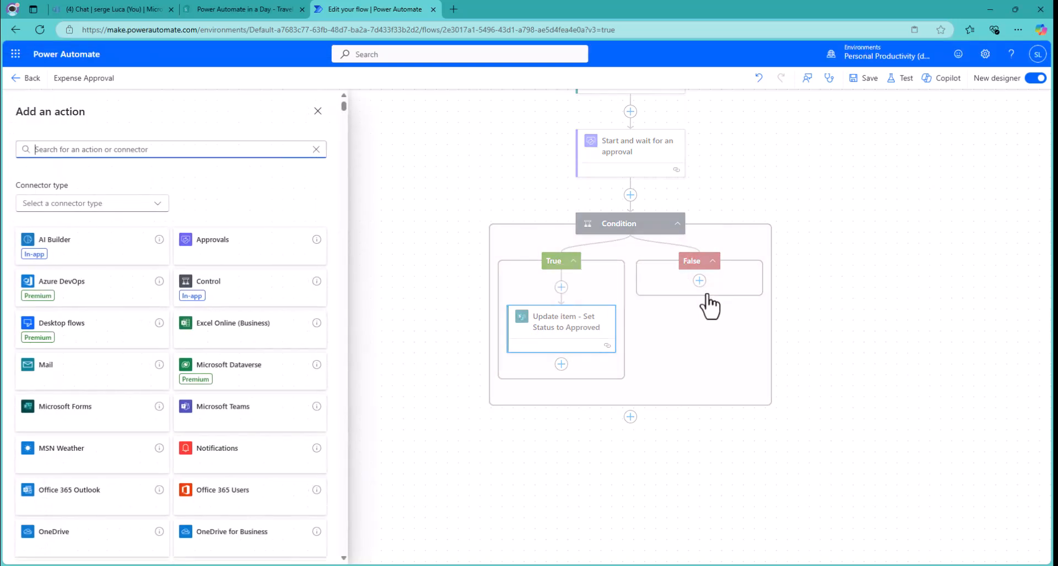
click(702, 283)
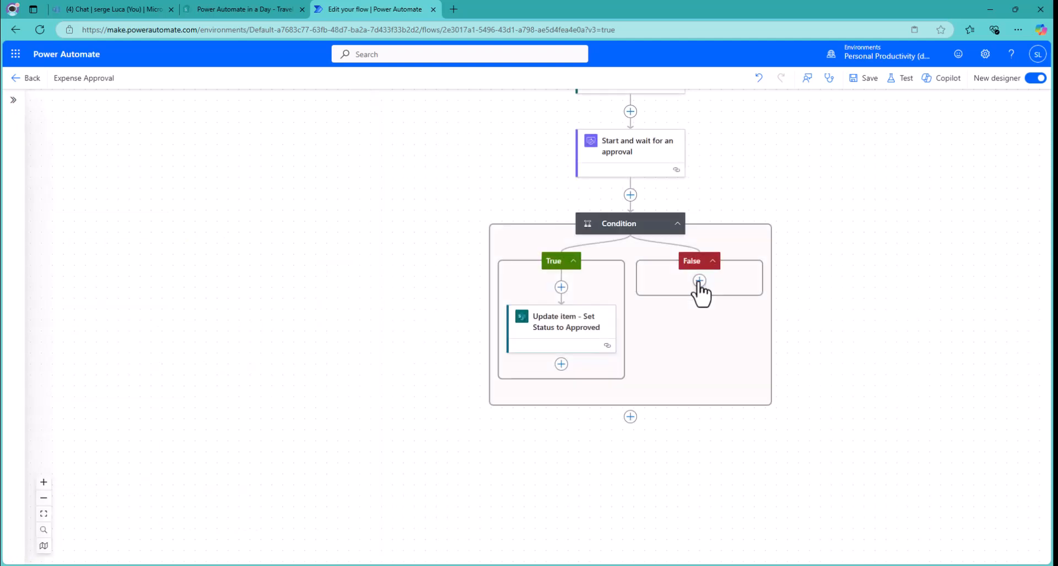
click(700, 281)
mouse_move(761, 282)
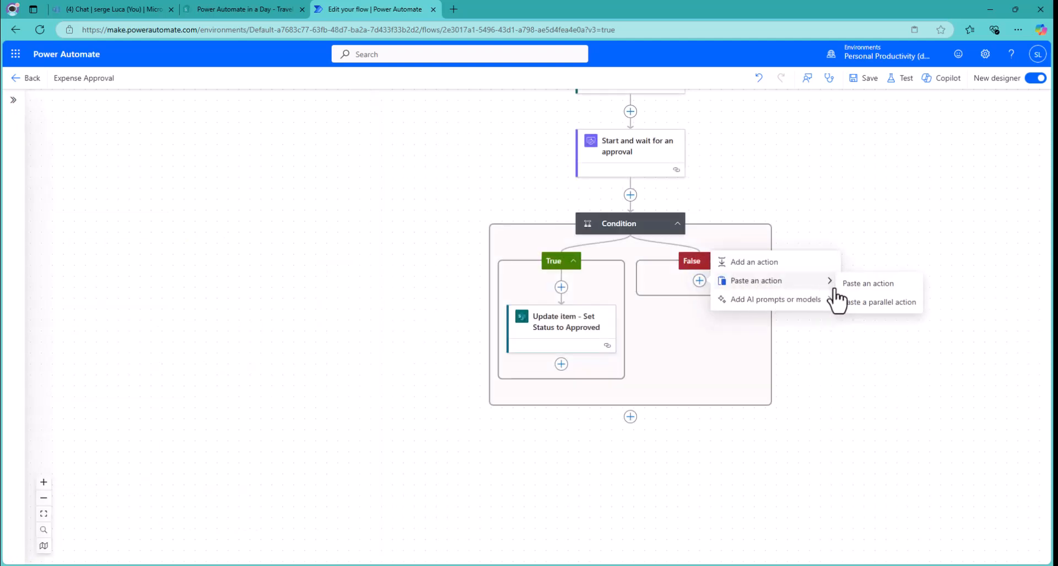
click(871, 283)
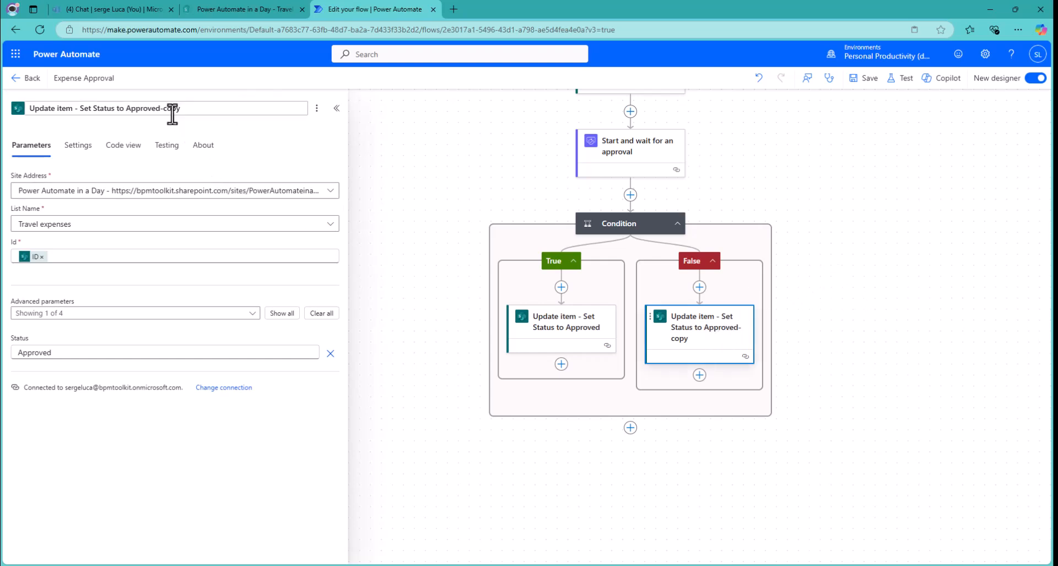
Rename the copied action in the False branch as "Update item - Set Status to Rejected".
drag(127, 108, 187, 109)
text(Reject)
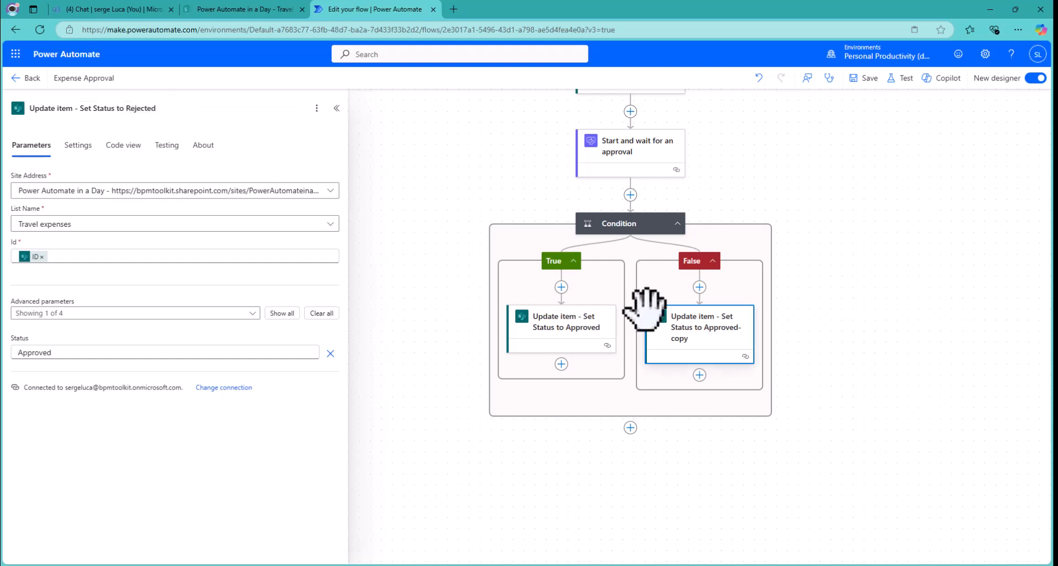
click(693, 342)
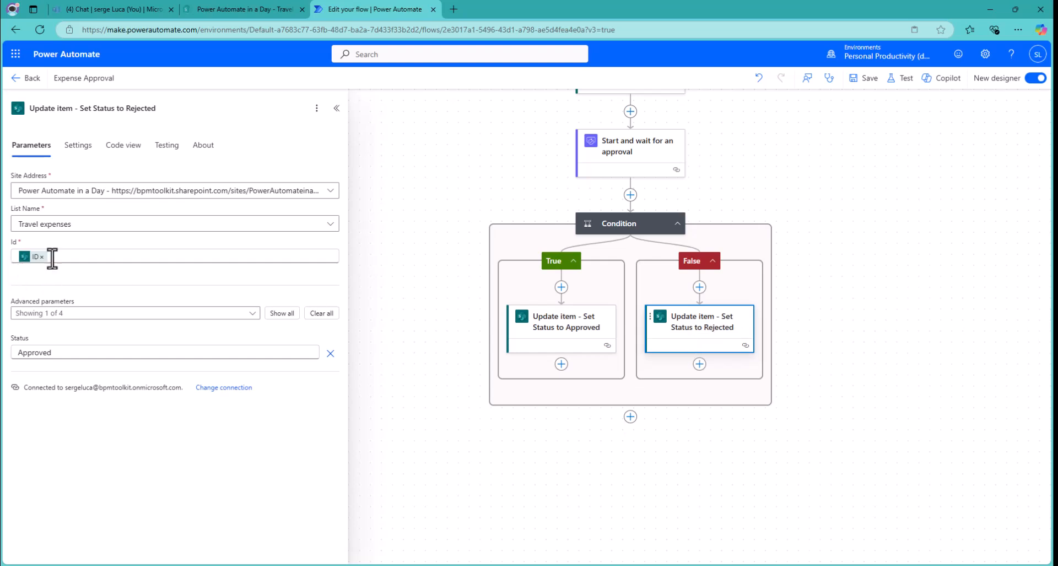
Set the Status value of the False branch's Update item action to "Rejected" and save the flow.
drag(64, 353, 1, 353)
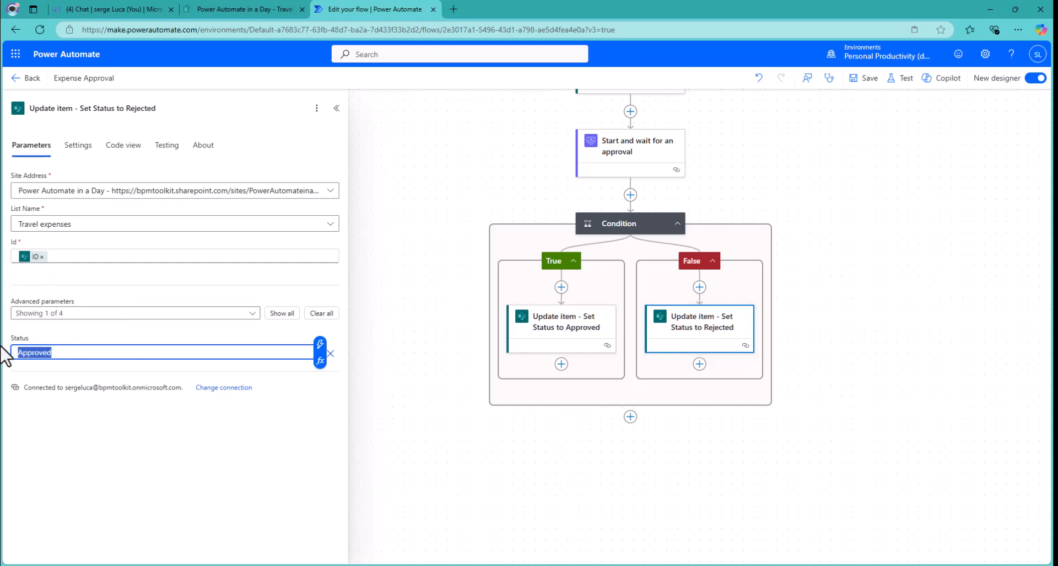
text(Rejected)
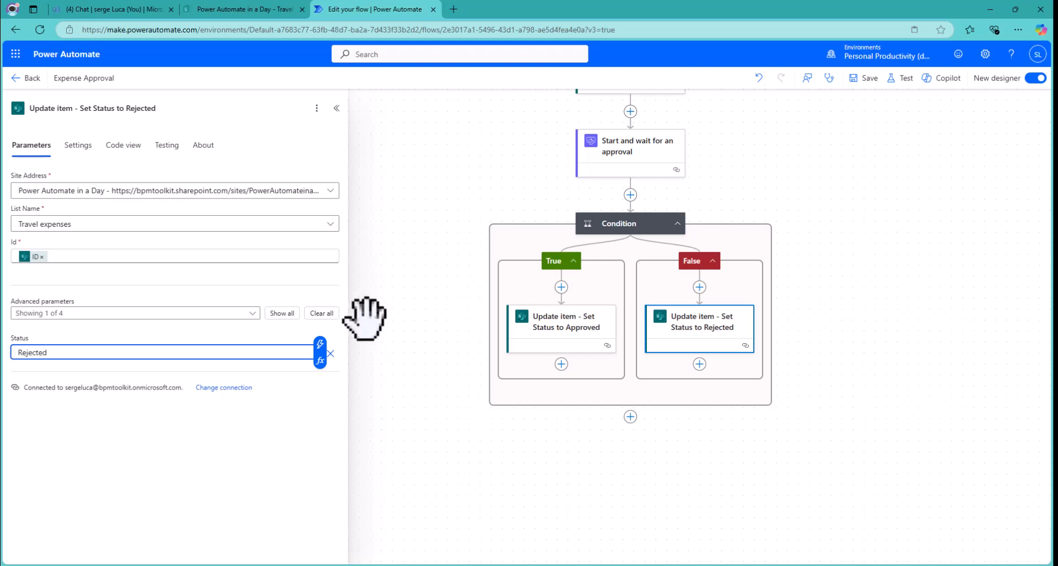
click(698, 334)
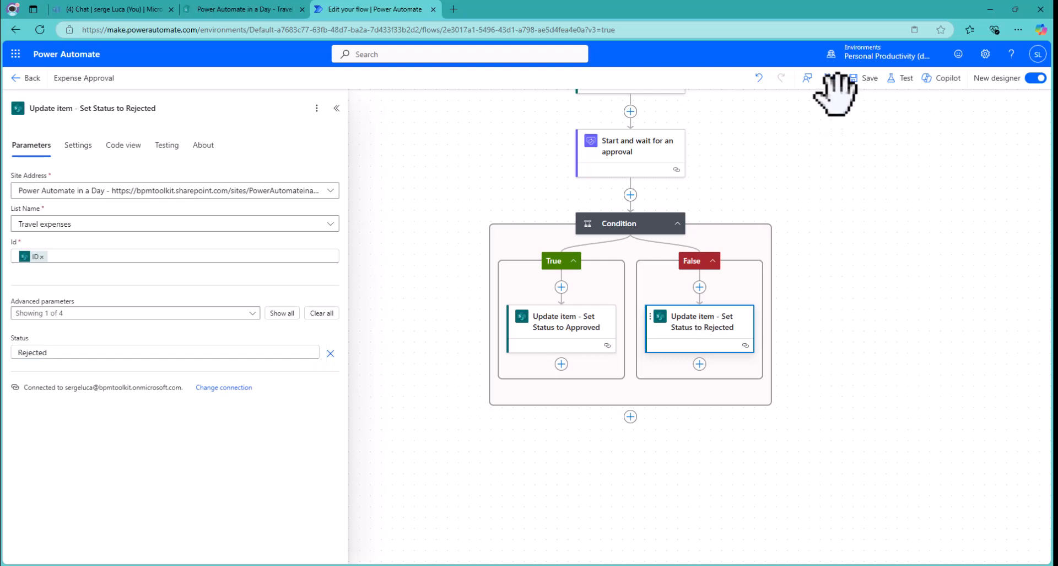
click(864, 78)
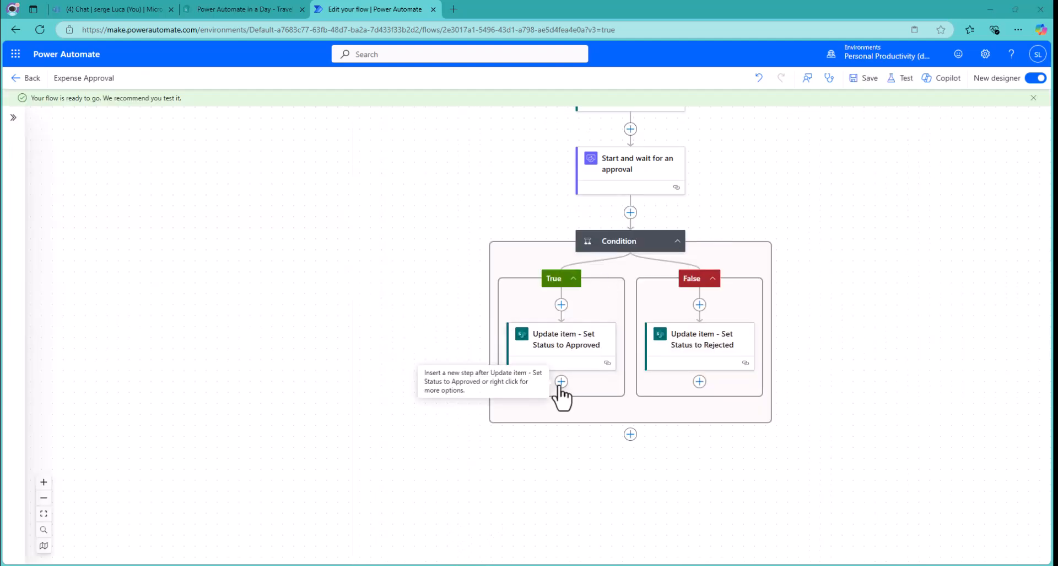
Add an Office 365 Outlook Send an email (V2) action after the "Set Status to Approved" update in the True branch.
click(561, 382)
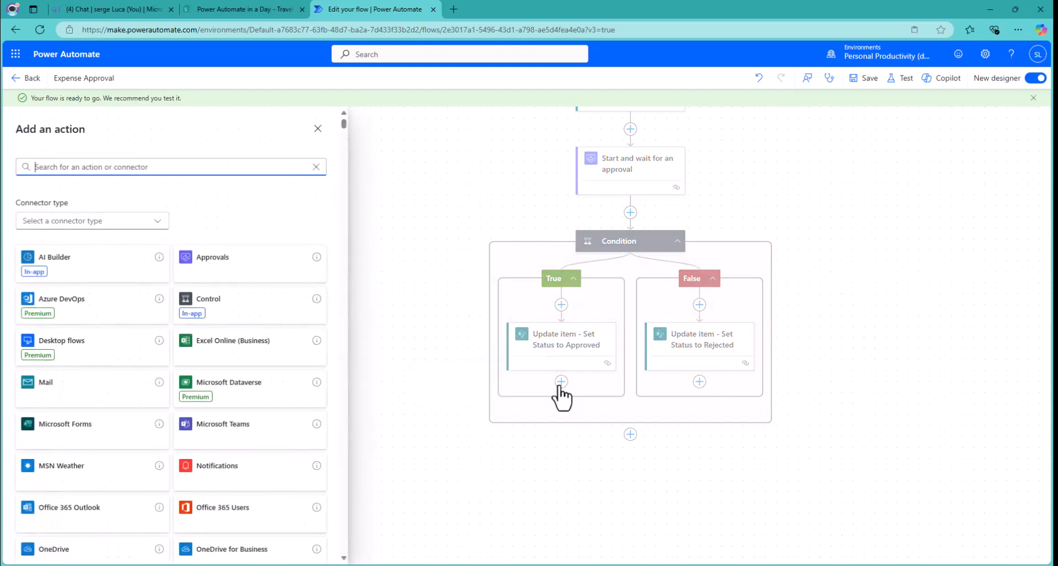
click(96, 168)
text(Send)
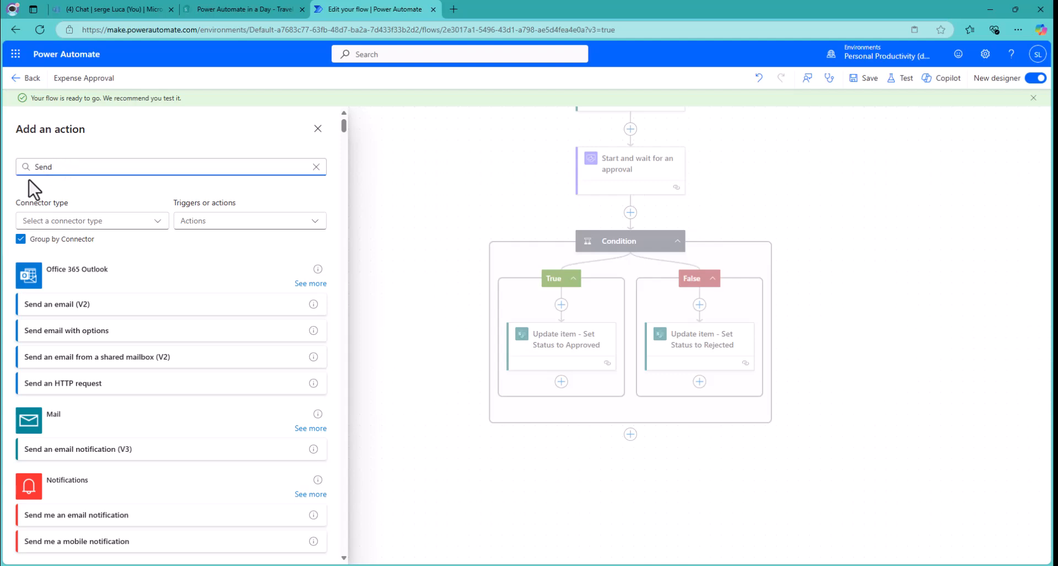
click(313, 284)
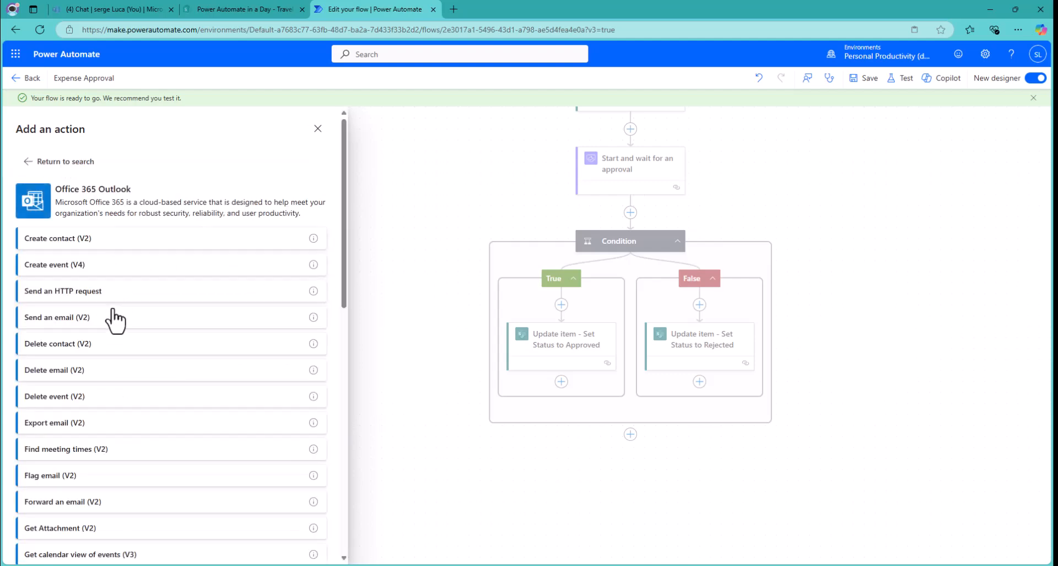
click(55, 319)
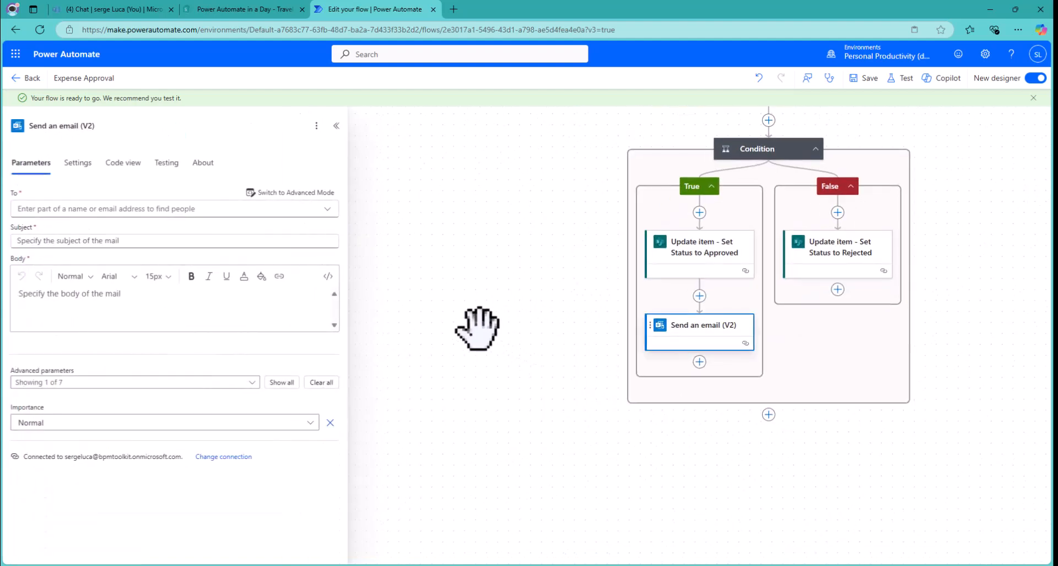
click(66, 208)
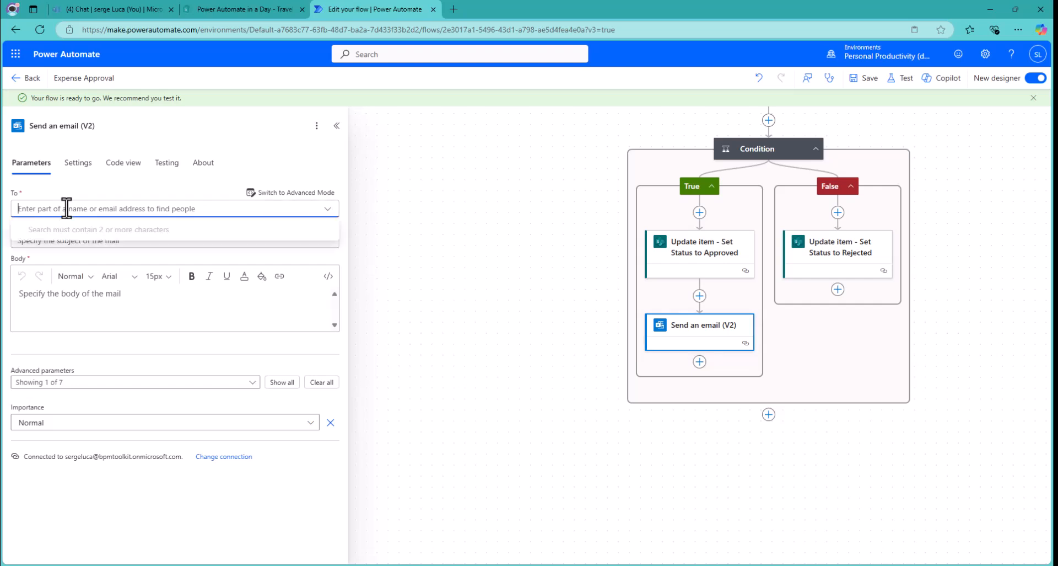
click(167, 194)
click(97, 206)
click(108, 194)
Enter "Your expense has been approved" as the subject of the Send an email (V2) action.
click(71, 240)
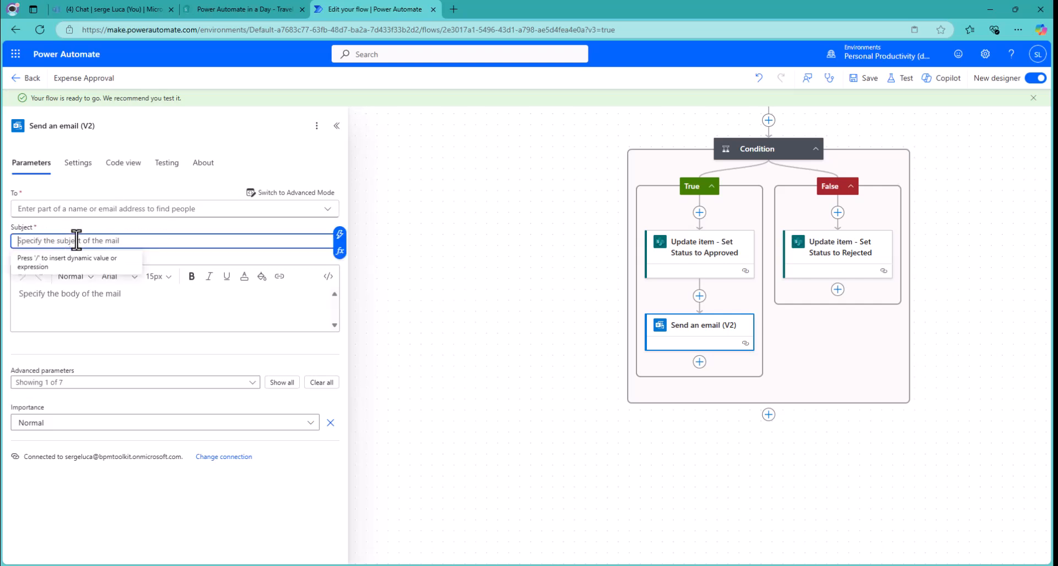
text(Your expense has b)
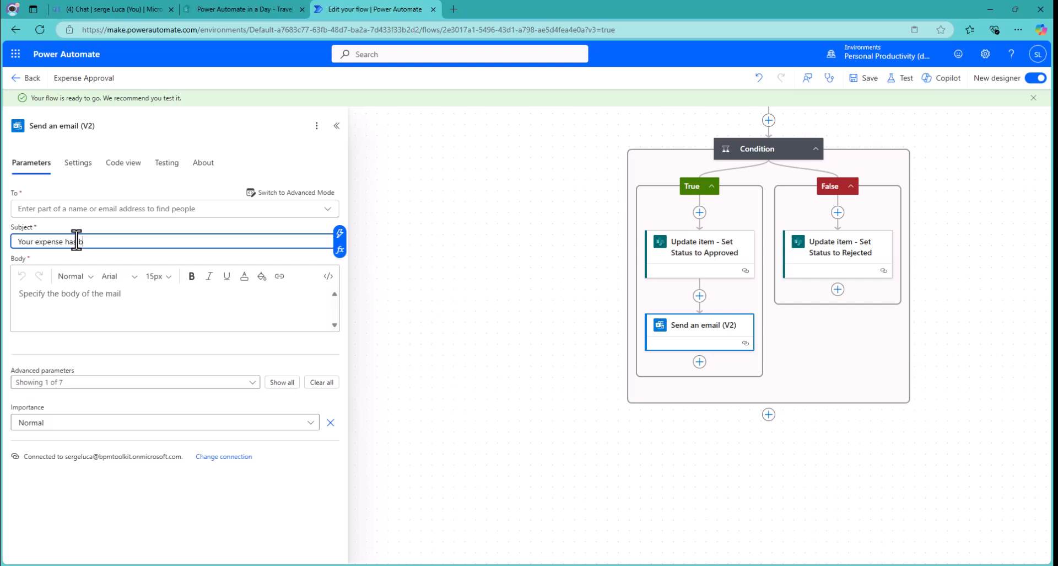
text(een approved)
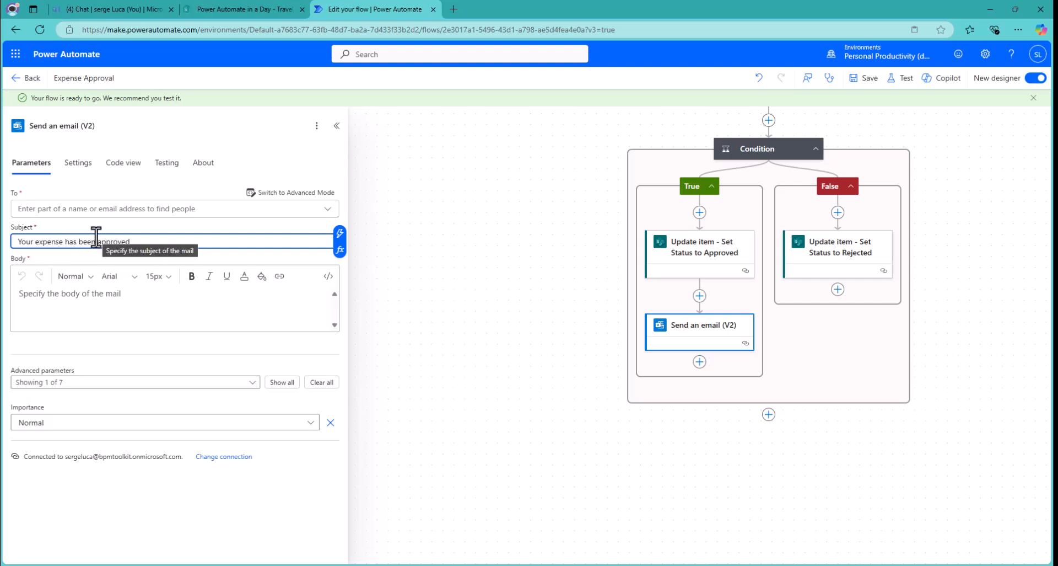
Insert the dynamic Title from the When an item is created trigger after "Your expense" in the email subject.
click(64, 241)
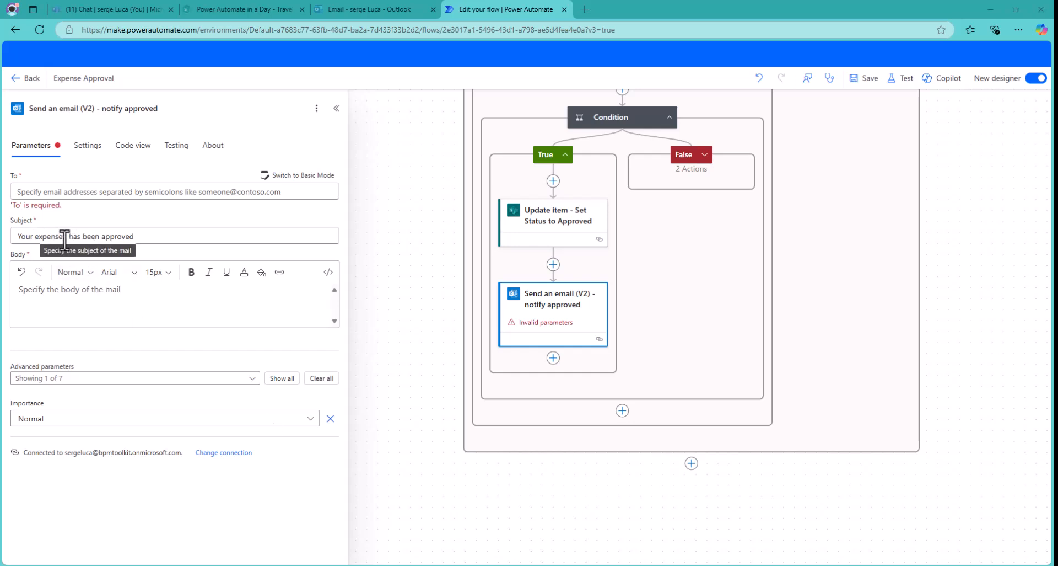
click(64, 237)
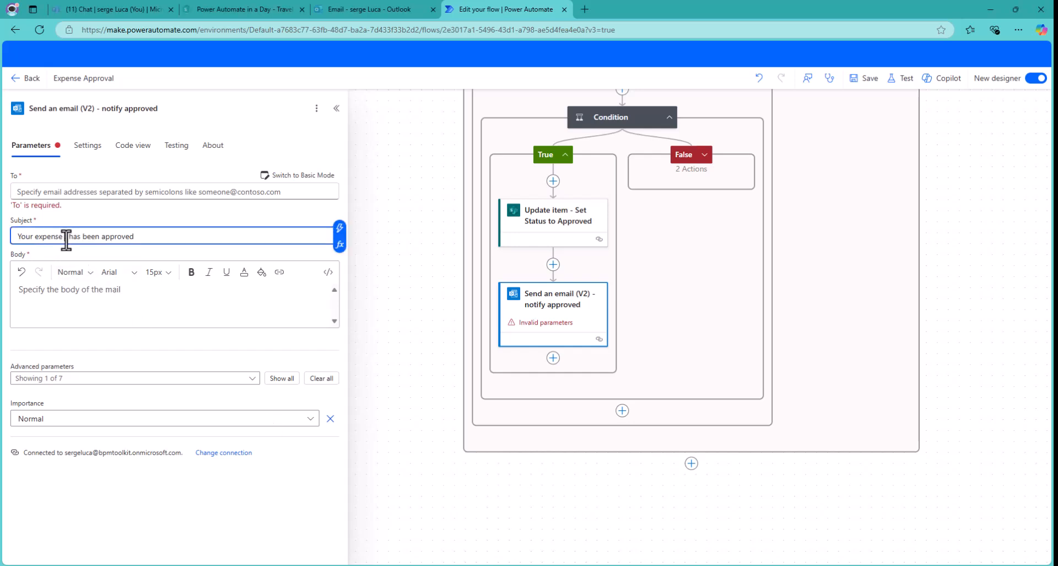
click(339, 228)
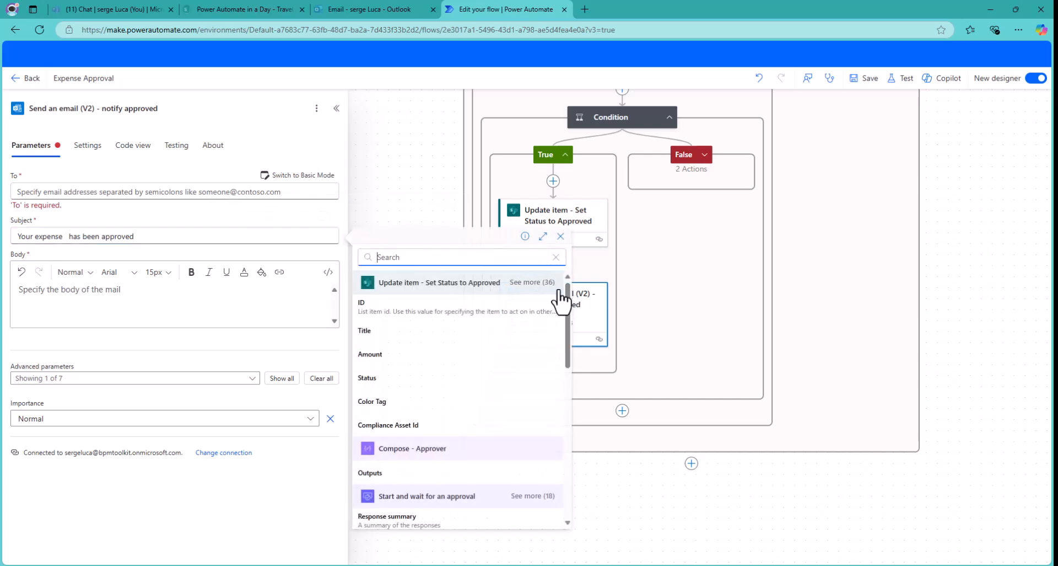
drag(572, 302, 565, 491)
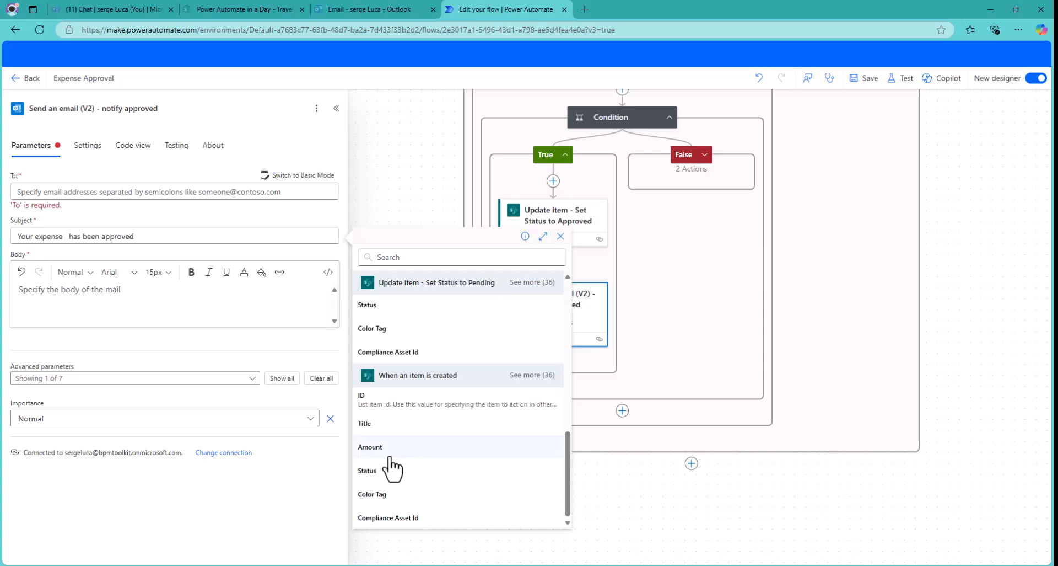
click(372, 425)
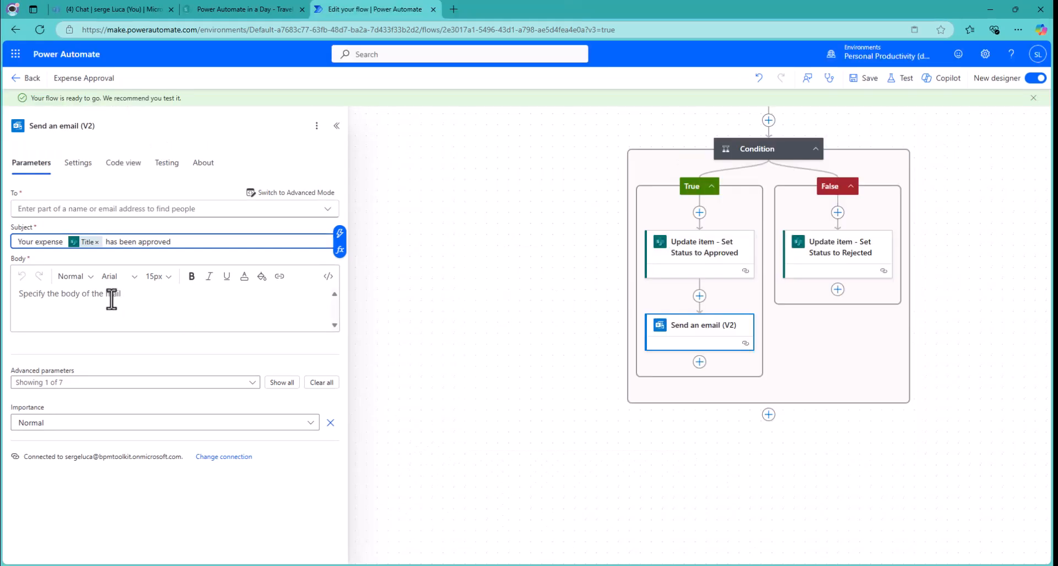
Enter "It has been approved by" as the body of the Send an email (V2) action.
click(111, 299)
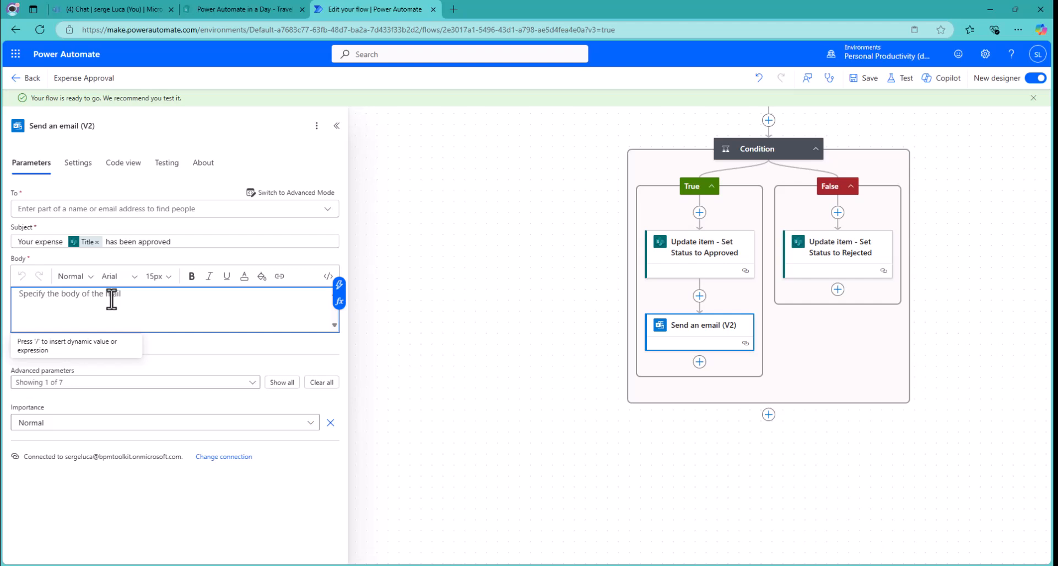
text(It has b)
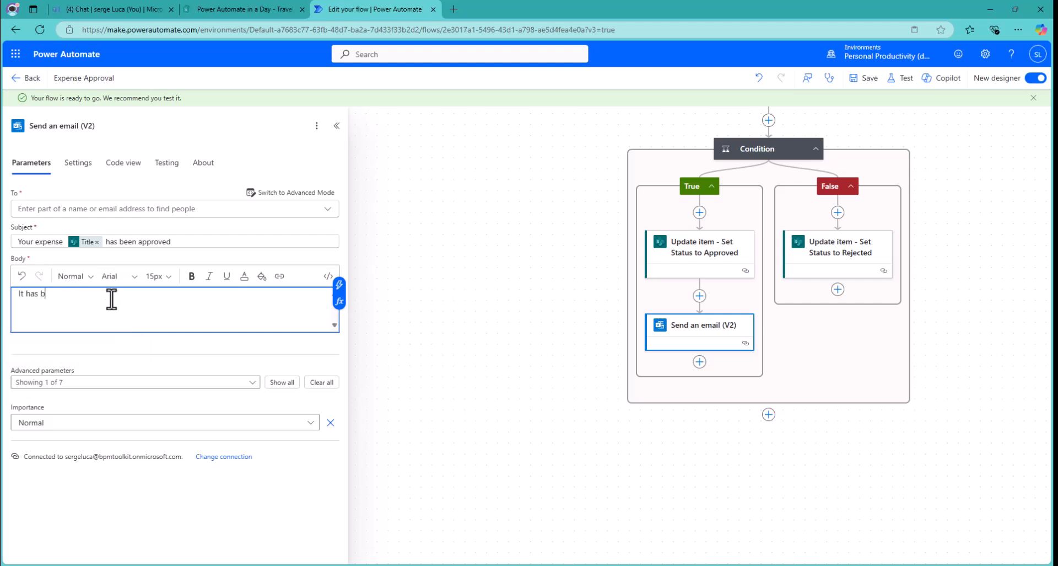
text(een approved by)
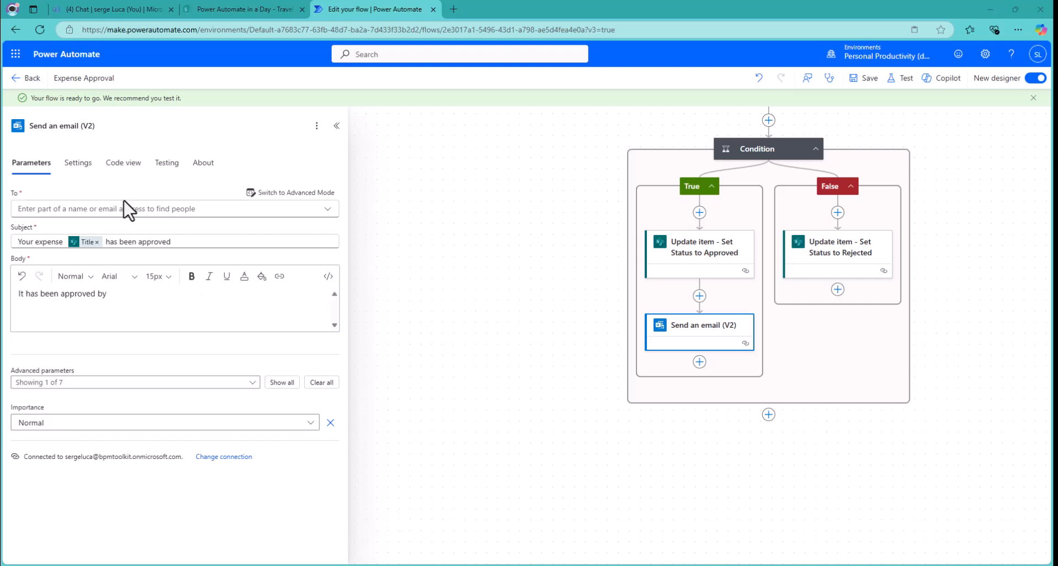
Set the email recipient to the dynamic Created By Email from the When an item is created trigger and save the flow.
click(30, 209)
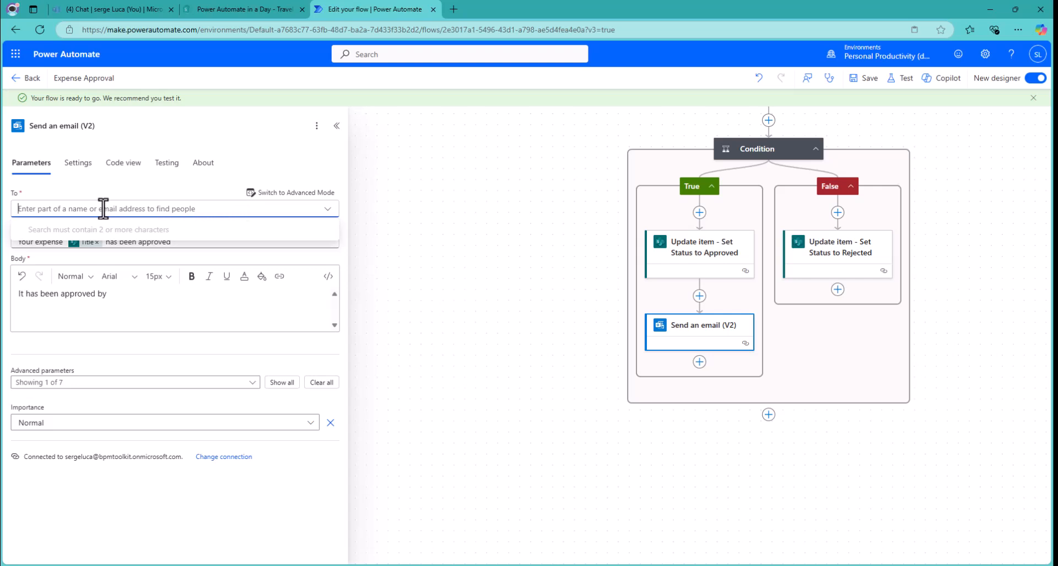
click(282, 192)
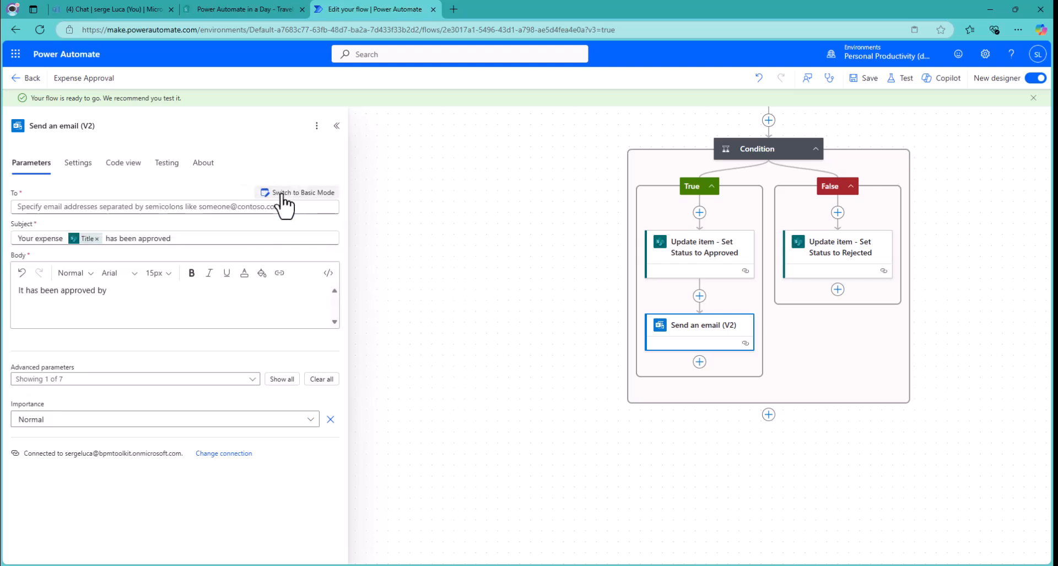
click(157, 207)
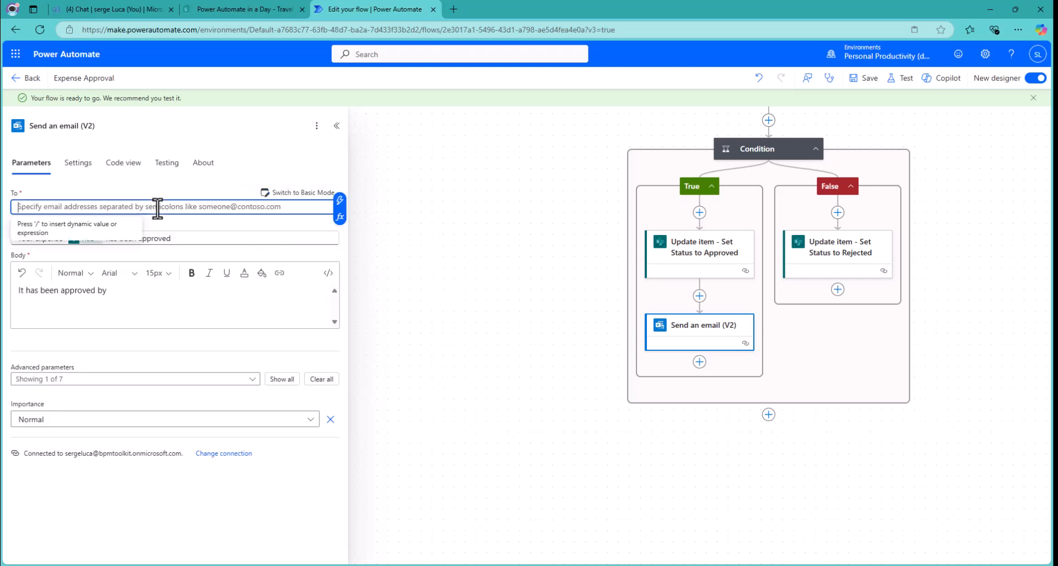
click(339, 201)
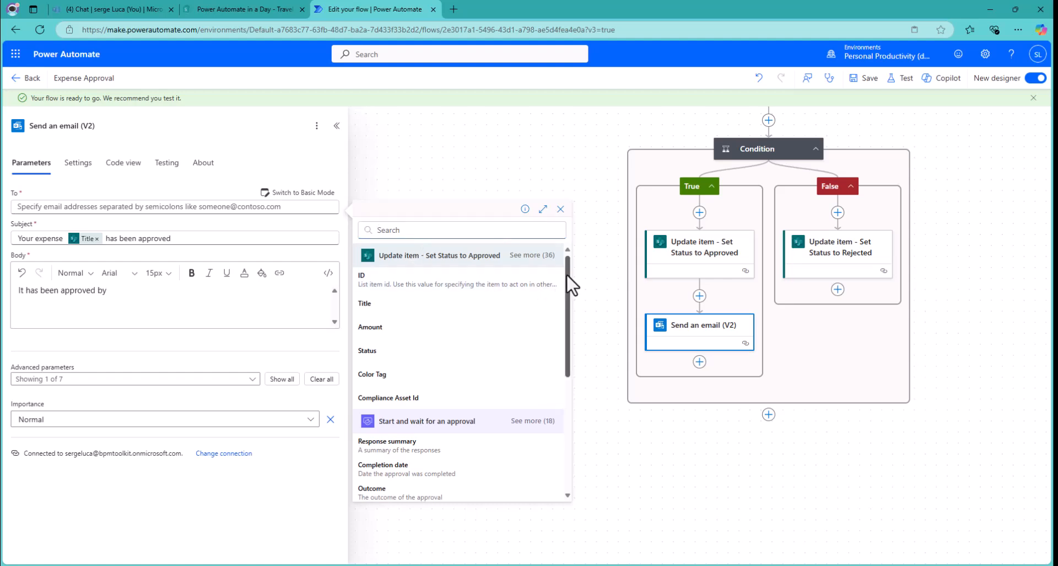
drag(568, 275, 572, 440)
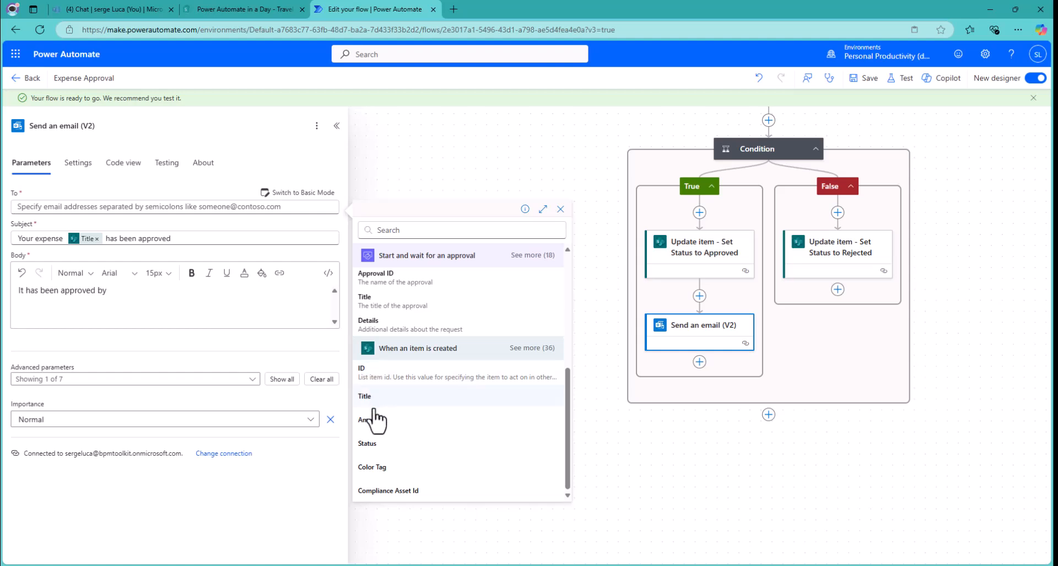
click(533, 348)
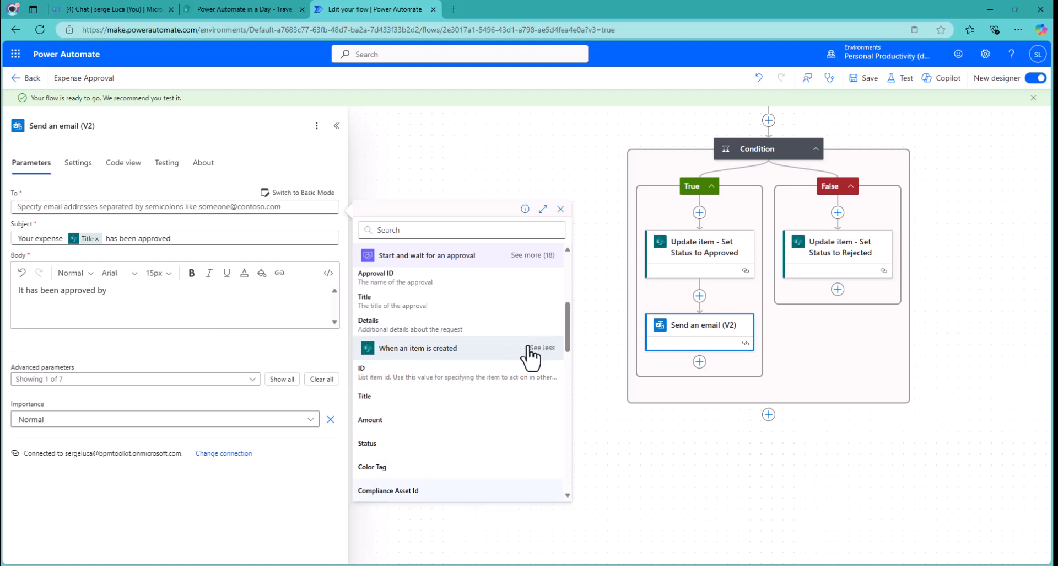
scroll(529, 375, down, 5)
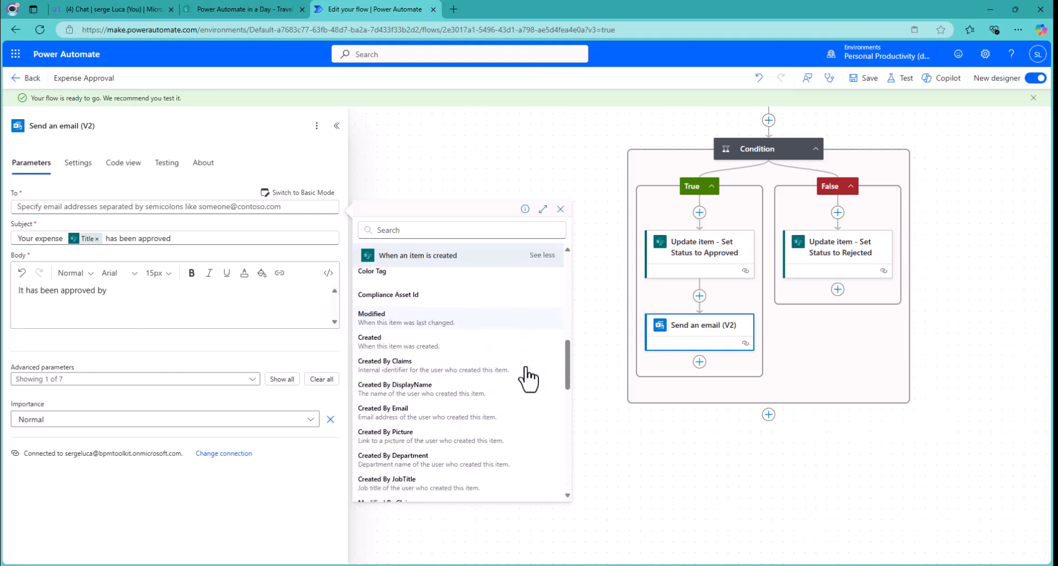
click(401, 422)
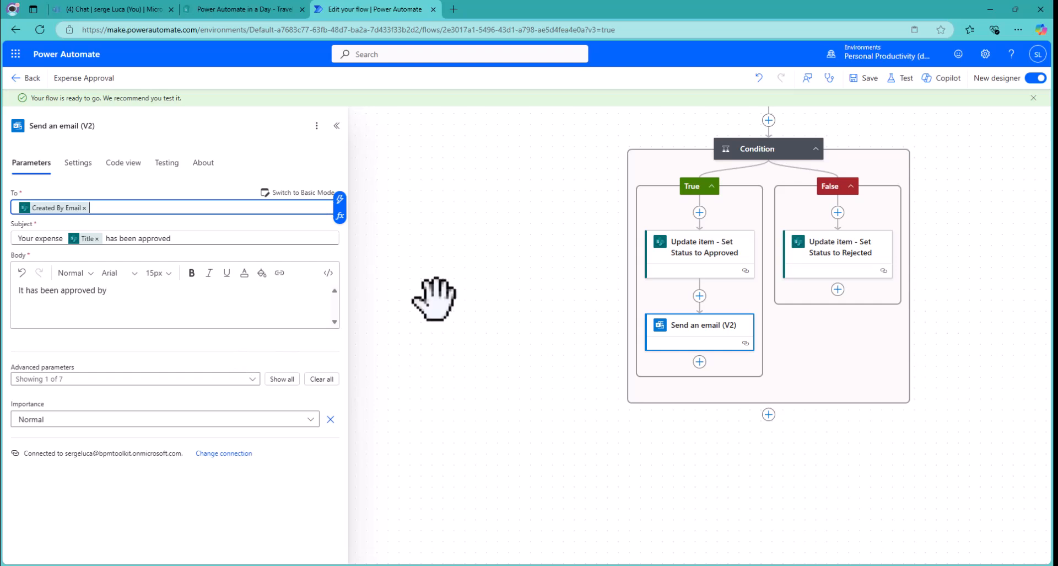
click(123, 292)
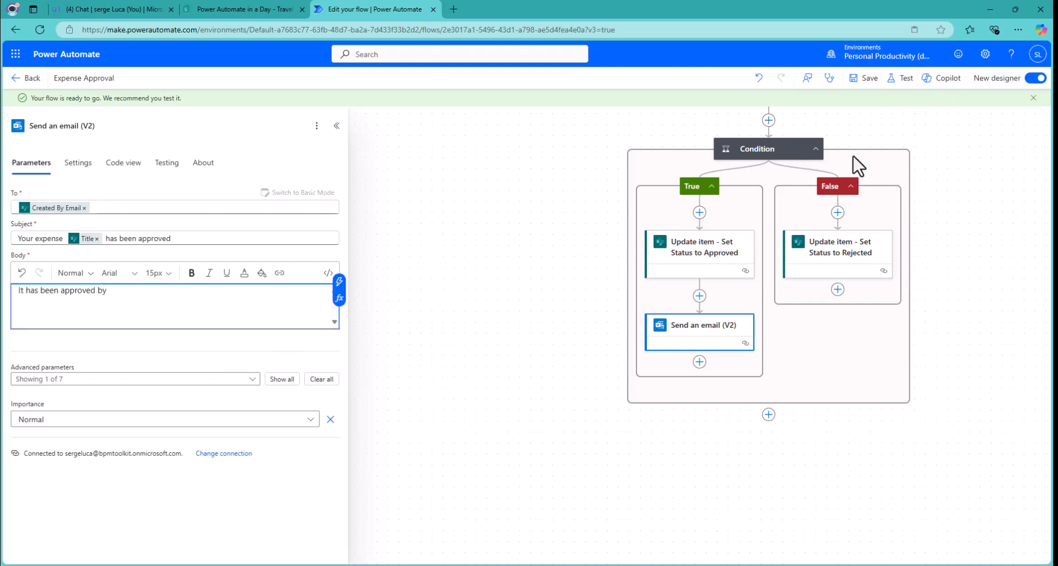
click(869, 80)
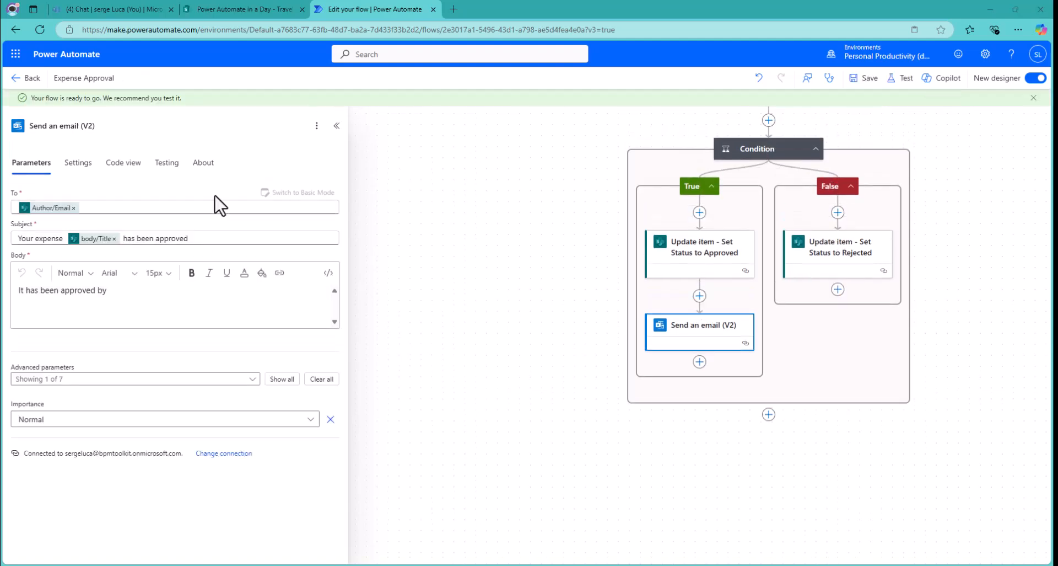
In the SharePoint Travel expenses list, add an item titled "Travel to Lanzarote" with an amount of 2000.
click(232, 8)
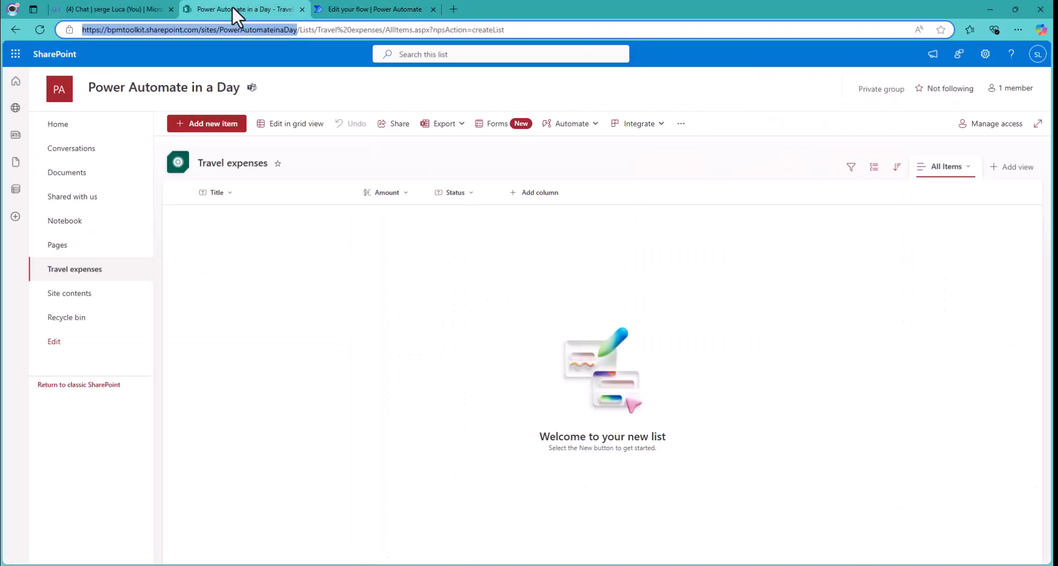
click(222, 126)
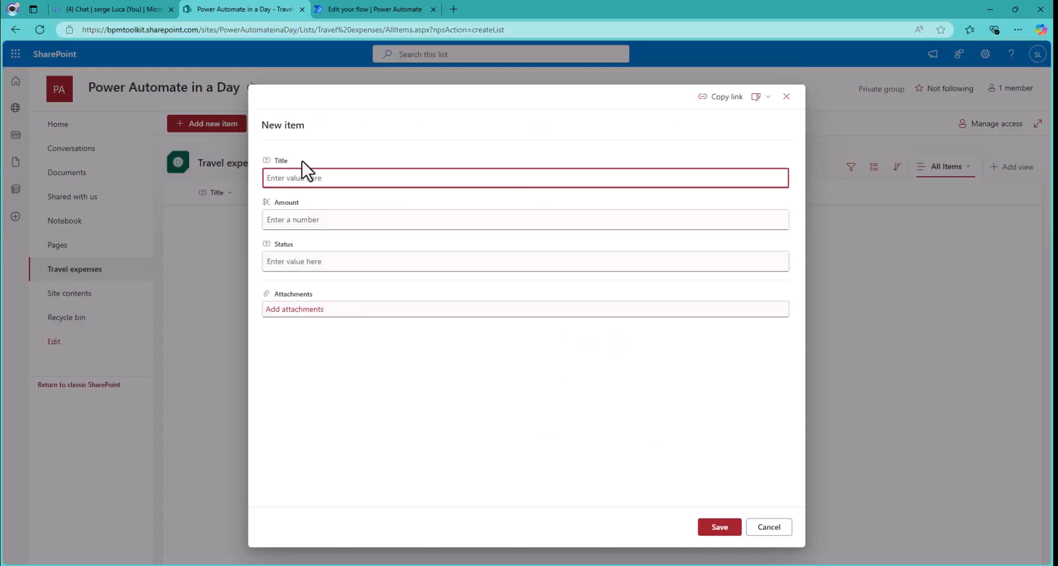
text(Travel to Lanzarote)
click(297, 219)
text(2)
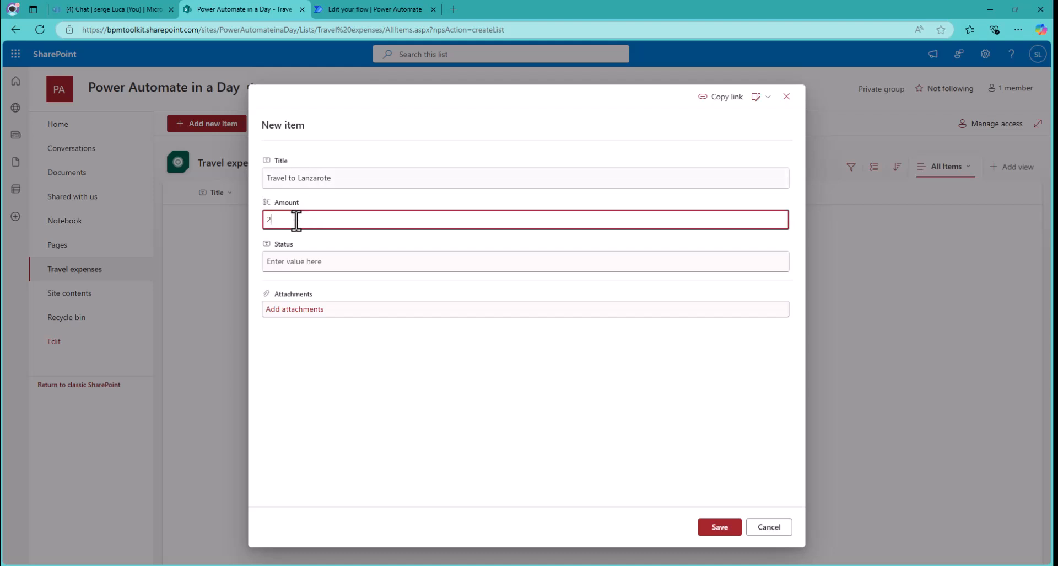
text(000)
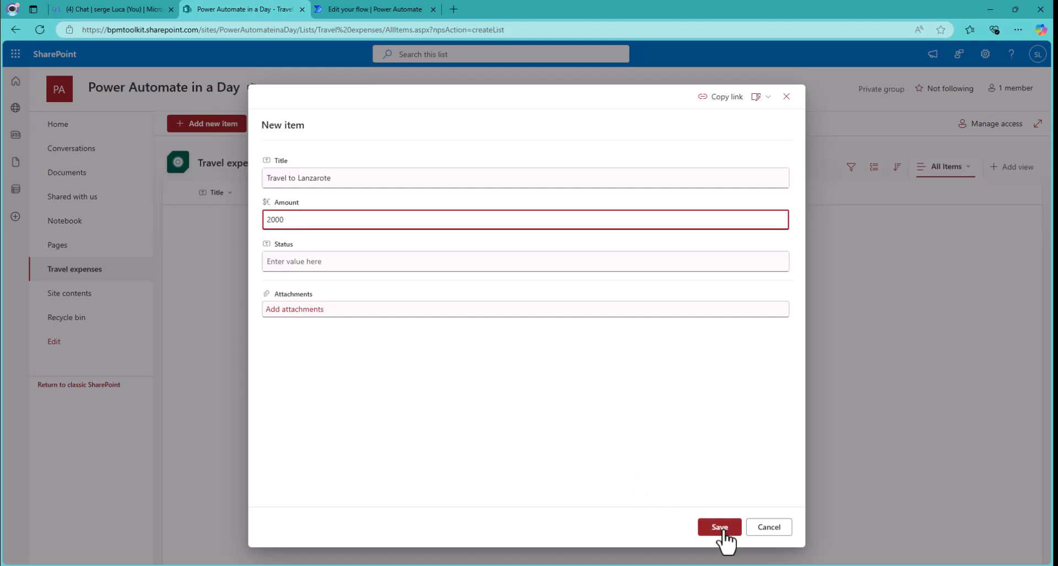
click(721, 526)
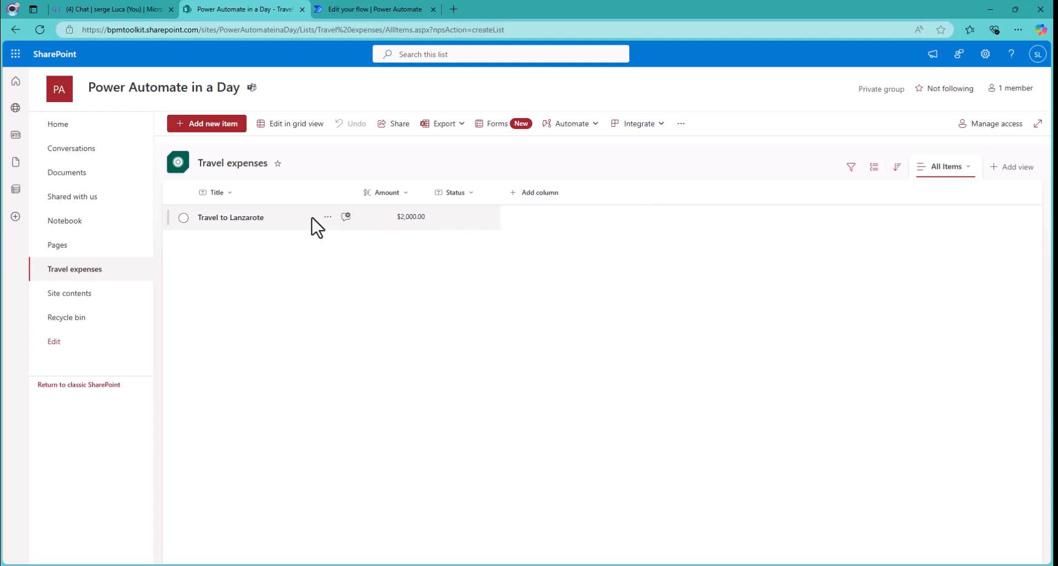
Switch back to Power Automate, save the Expense Approval flow and open its running instance from the 28-day run history.
click(347, 7)
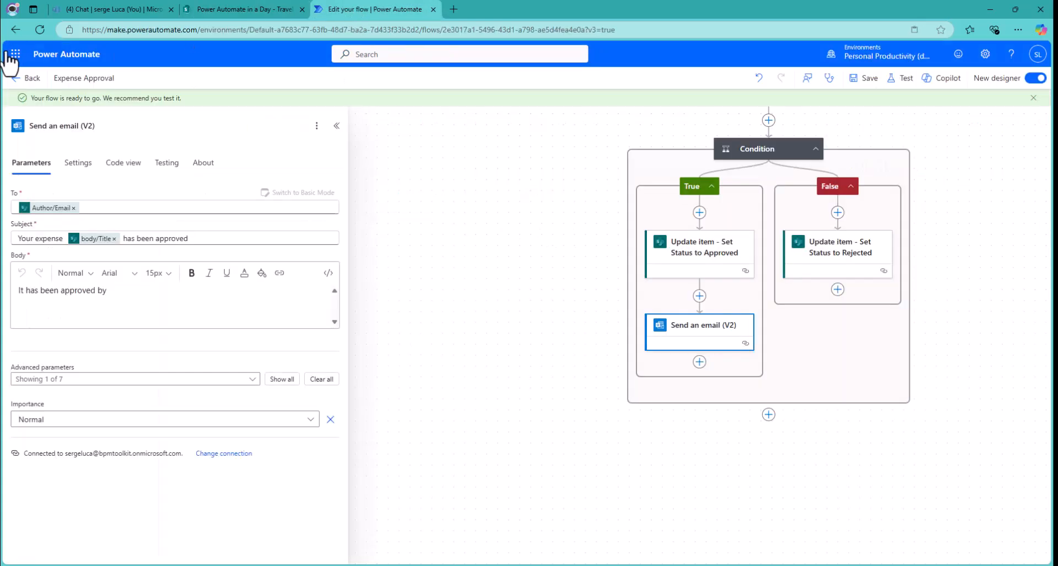
click(866, 78)
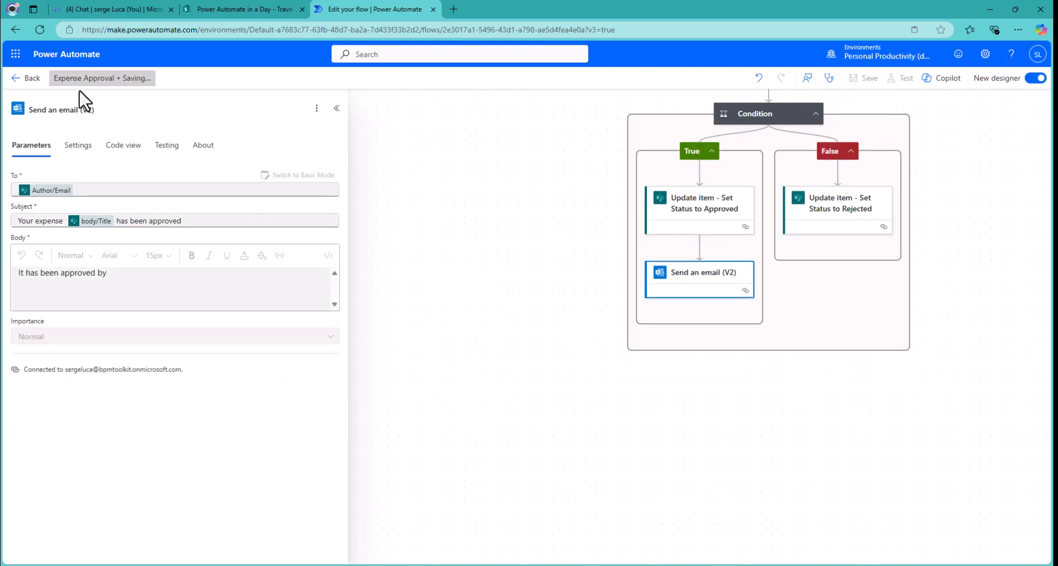
click(16, 79)
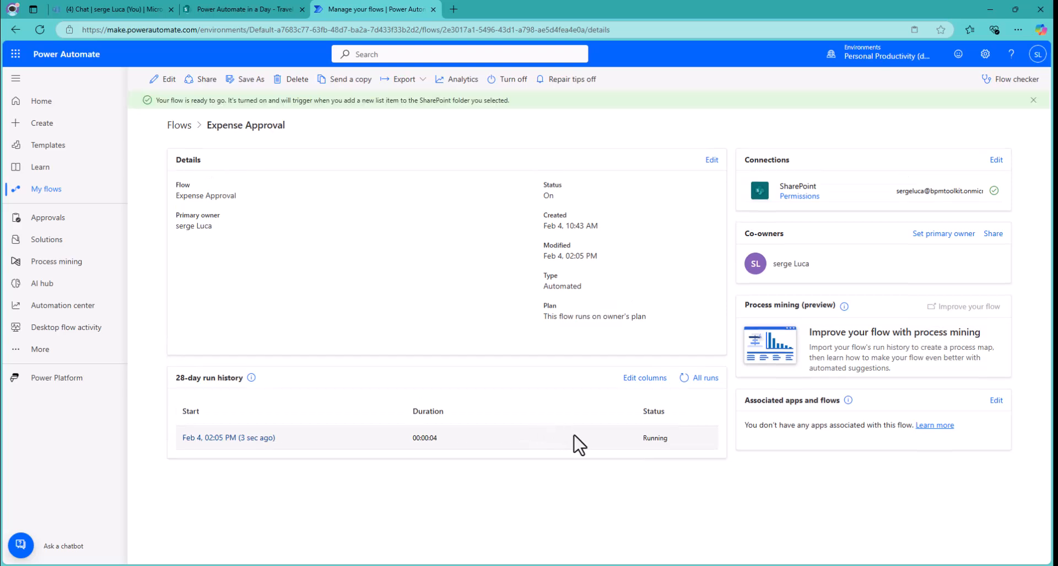
click(247, 437)
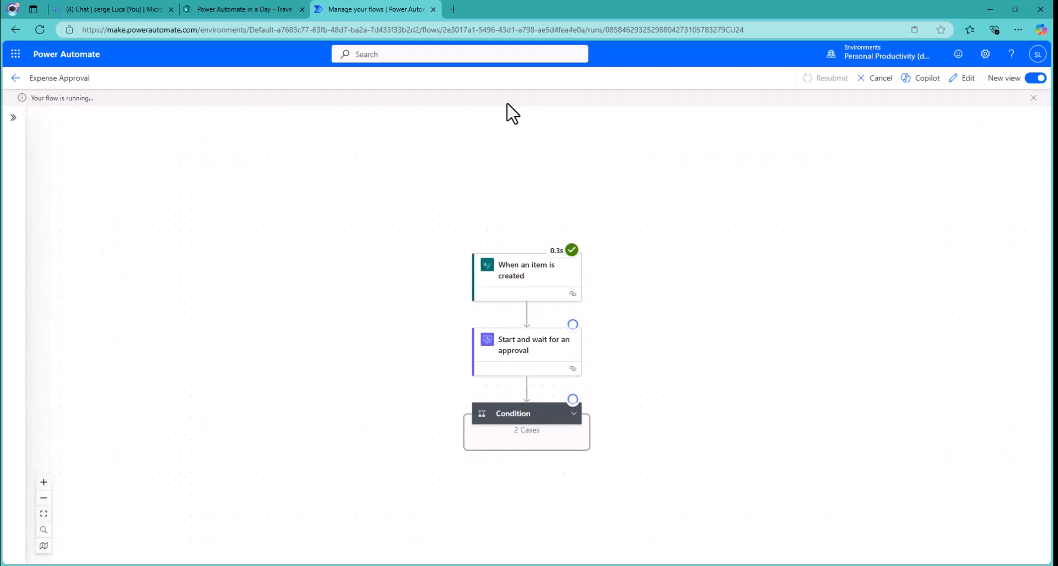
click(514, 419)
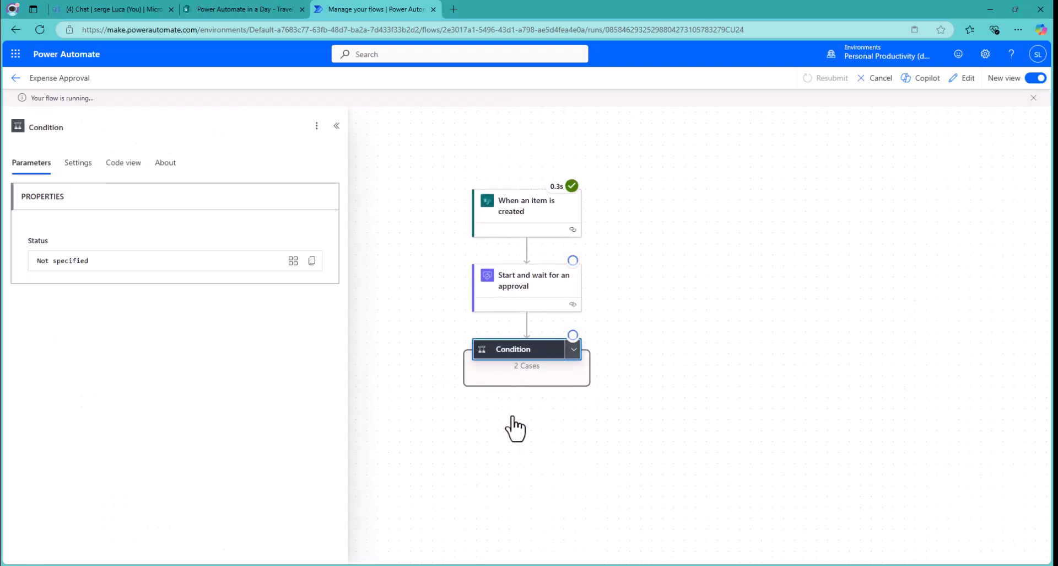
click(574, 350)
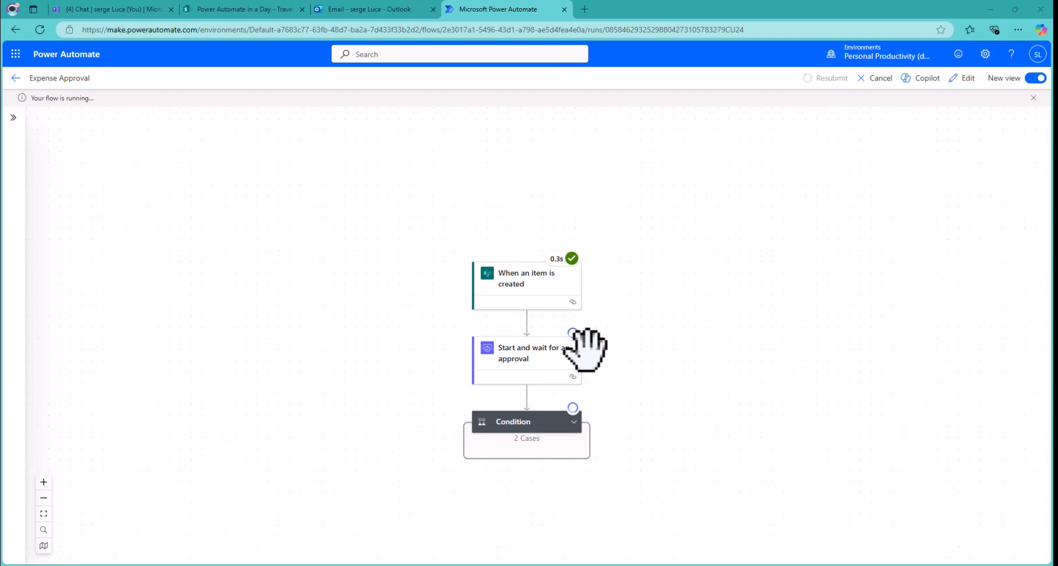
In Outlook, approve the "Travel to Lanzarote" expense request email with the comment "Fine !".
click(378, 12)
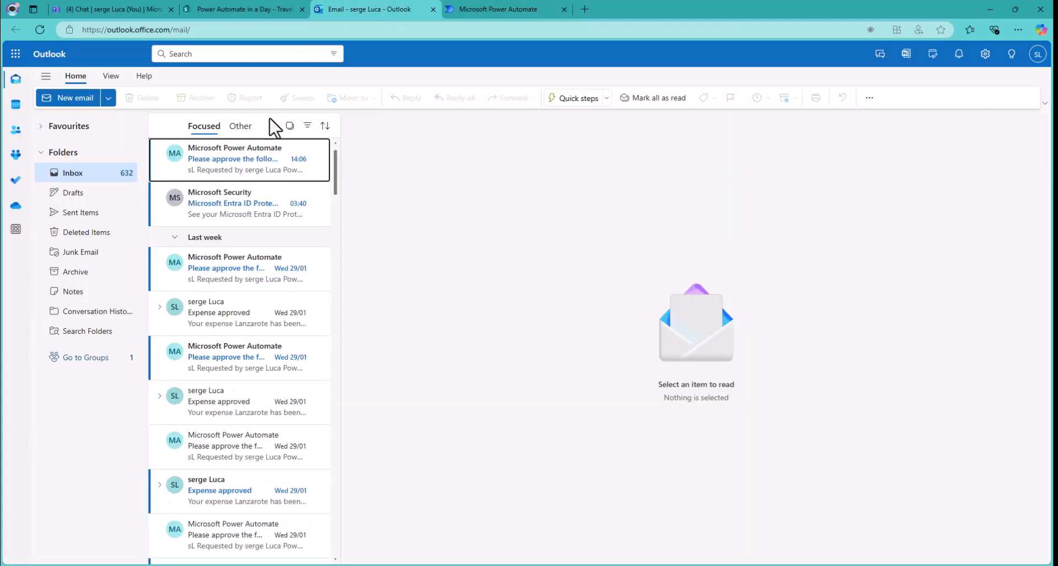
click(219, 176)
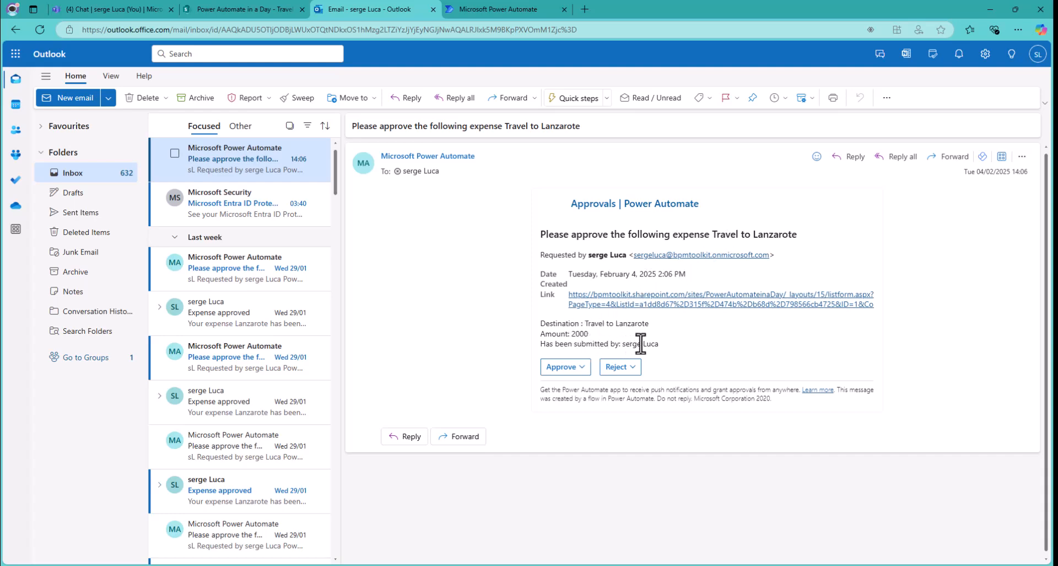
click(574, 379)
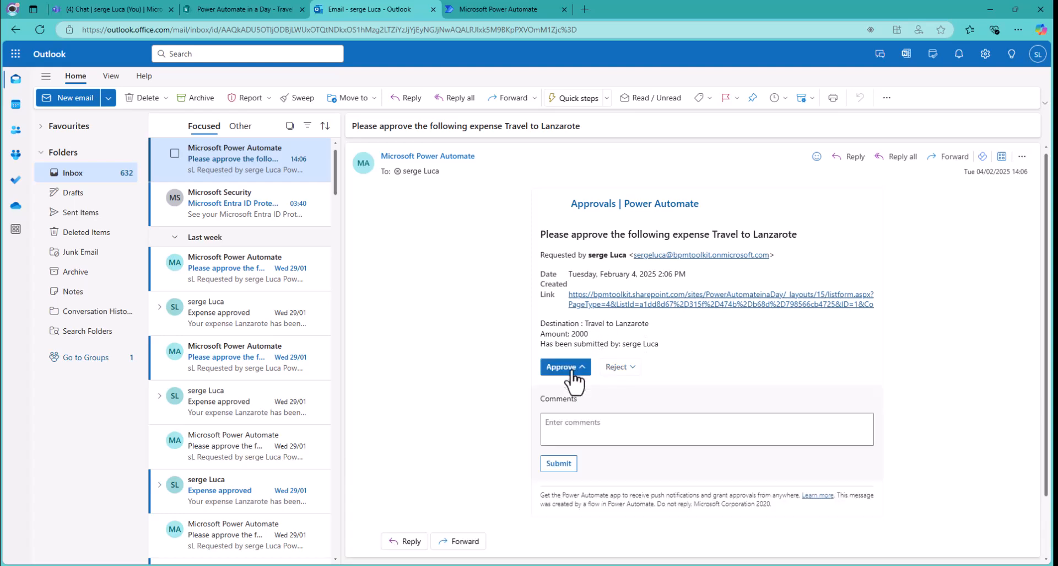
click(579, 424)
text(F)
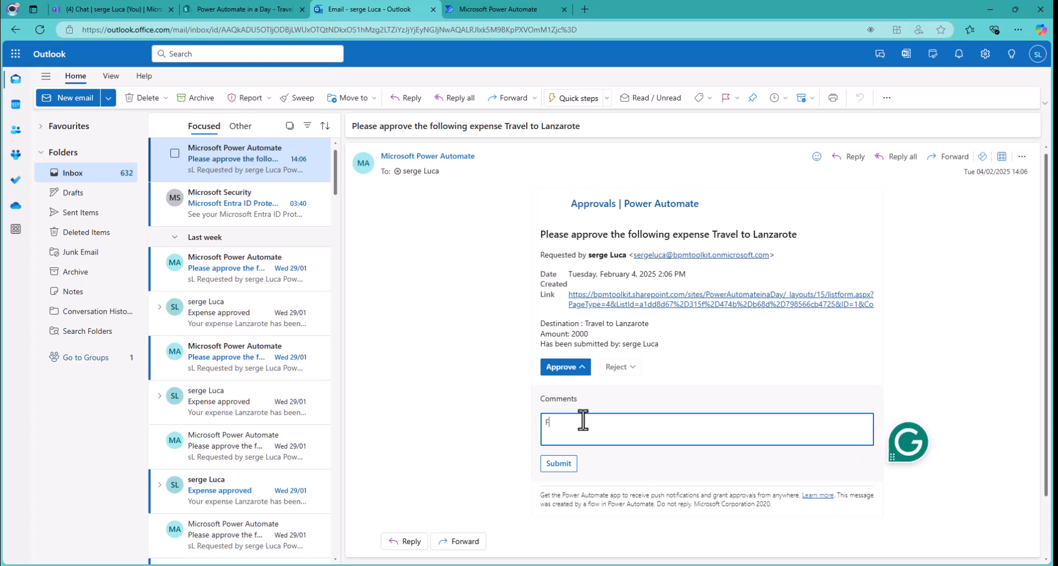
text(ine !)
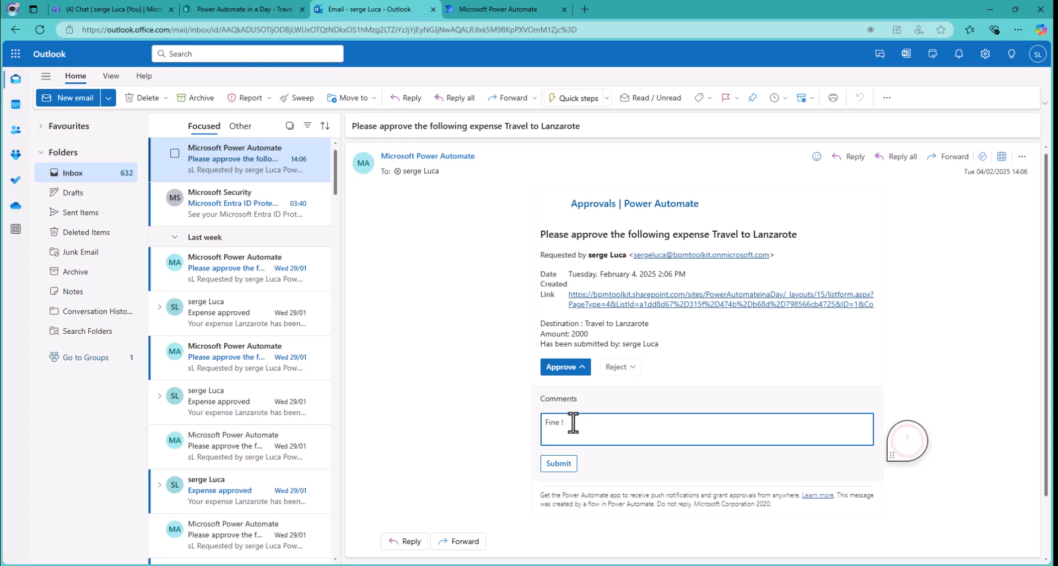
click(557, 465)
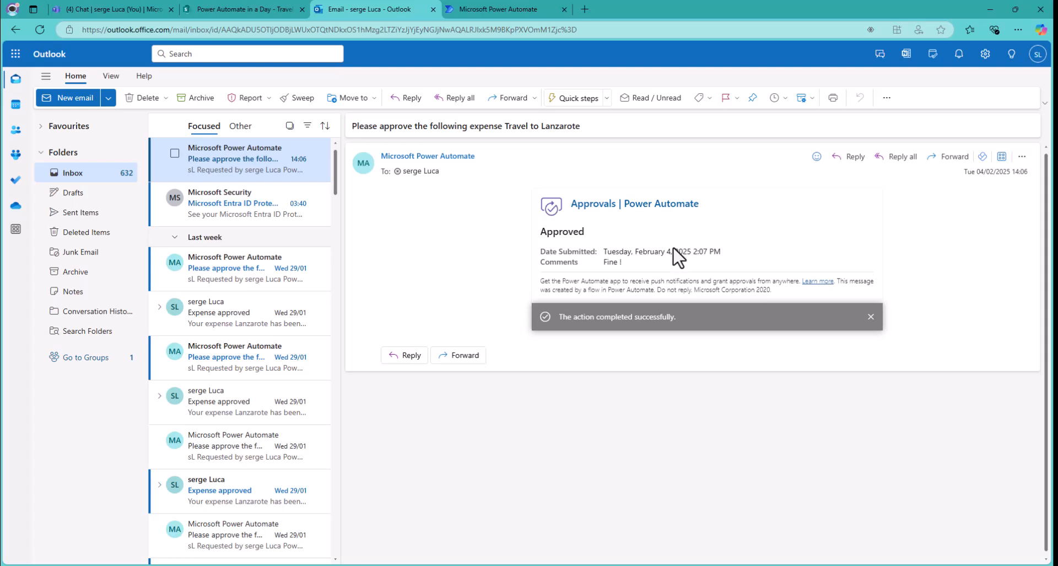
Check the Condition's branches in the Power Automate run and open the expense approval notification email in Outlook.
click(495, 9)
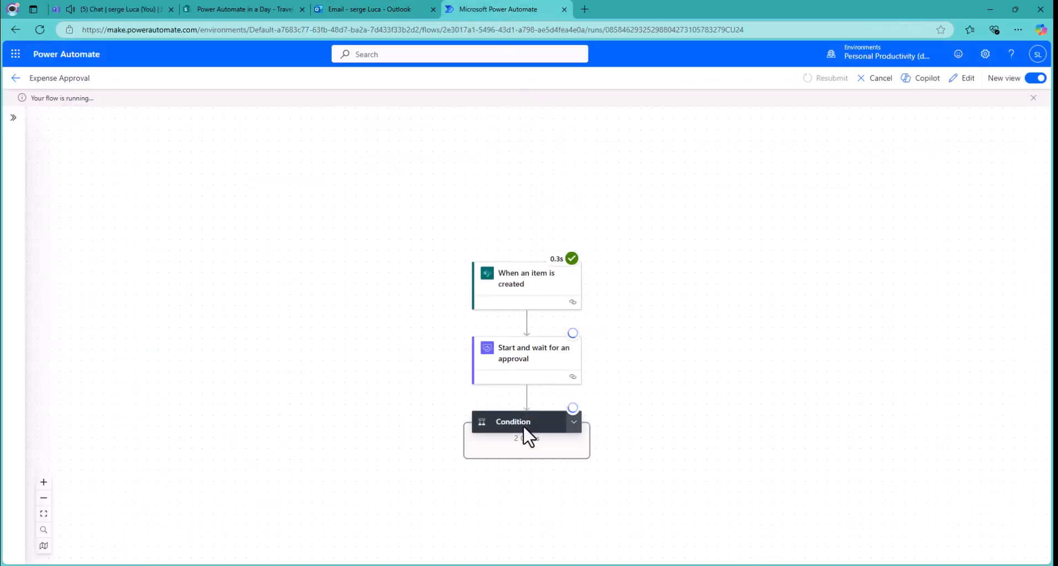
click(574, 422)
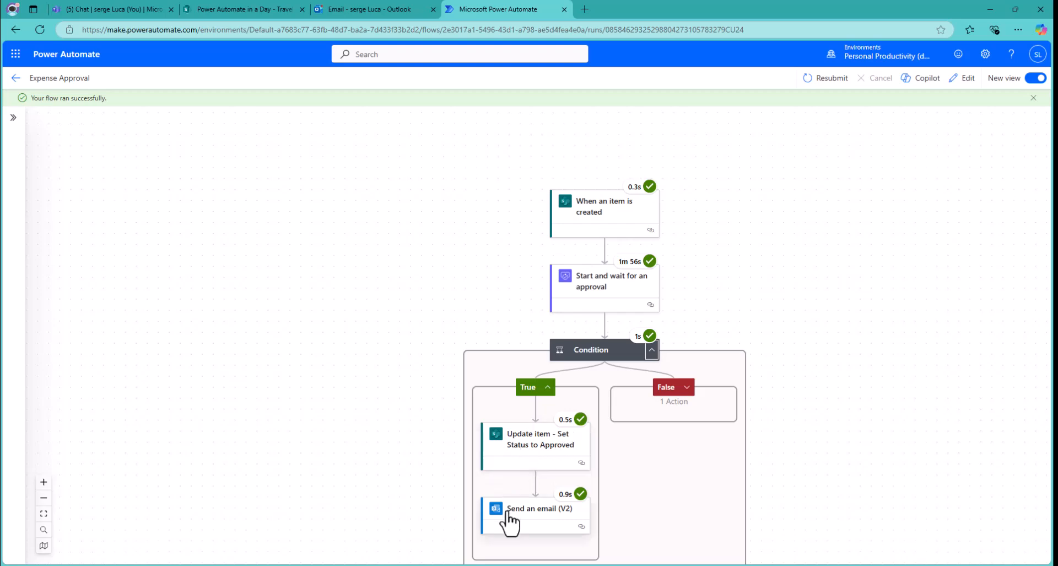
click(348, 6)
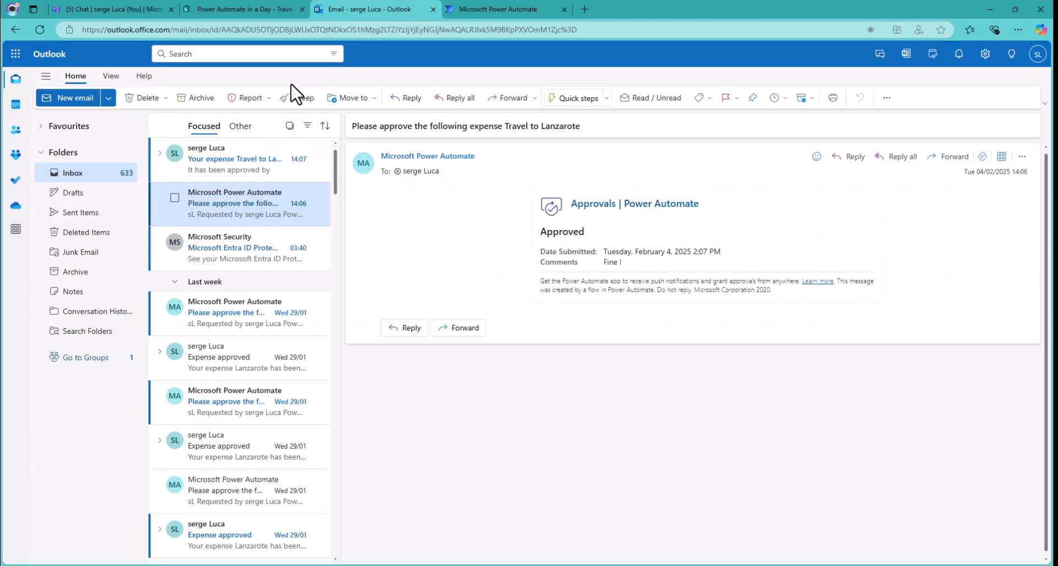
click(230, 165)
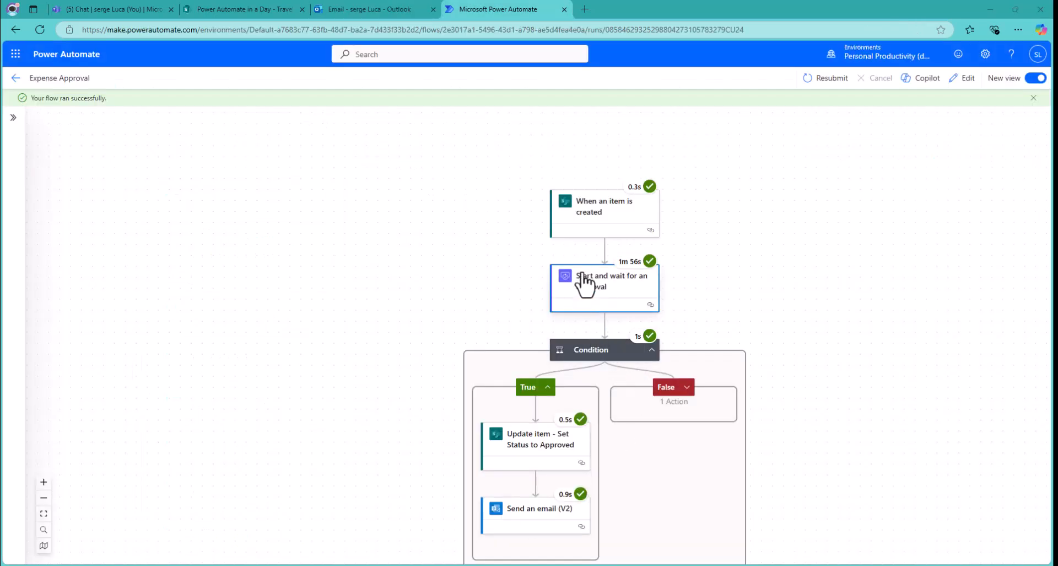
Open the "Start and wait for an approval" action's run details and examine the responder's email in the body output.
click(580, 291)
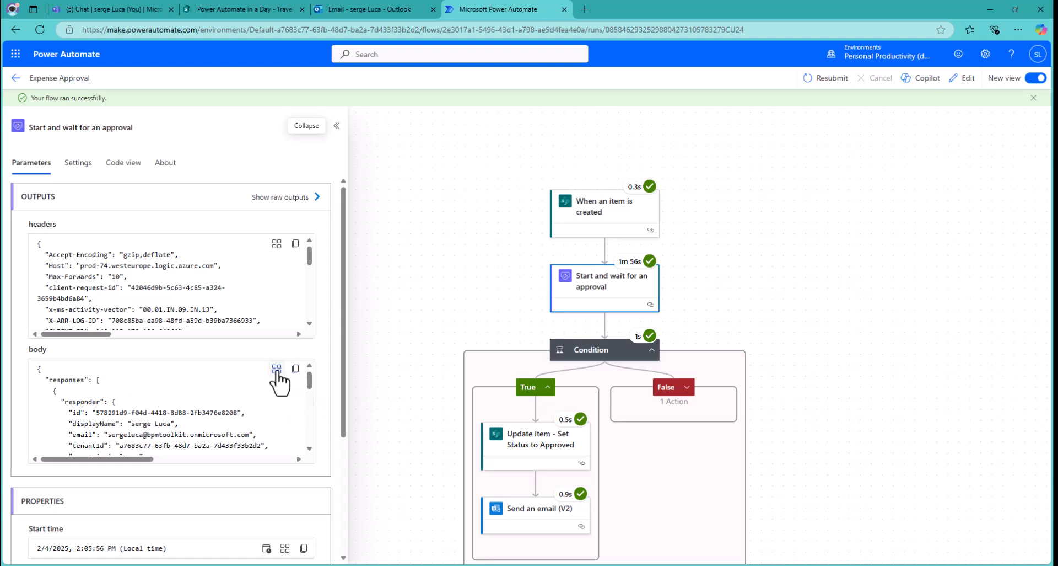
scroll(309, 392, down, 1)
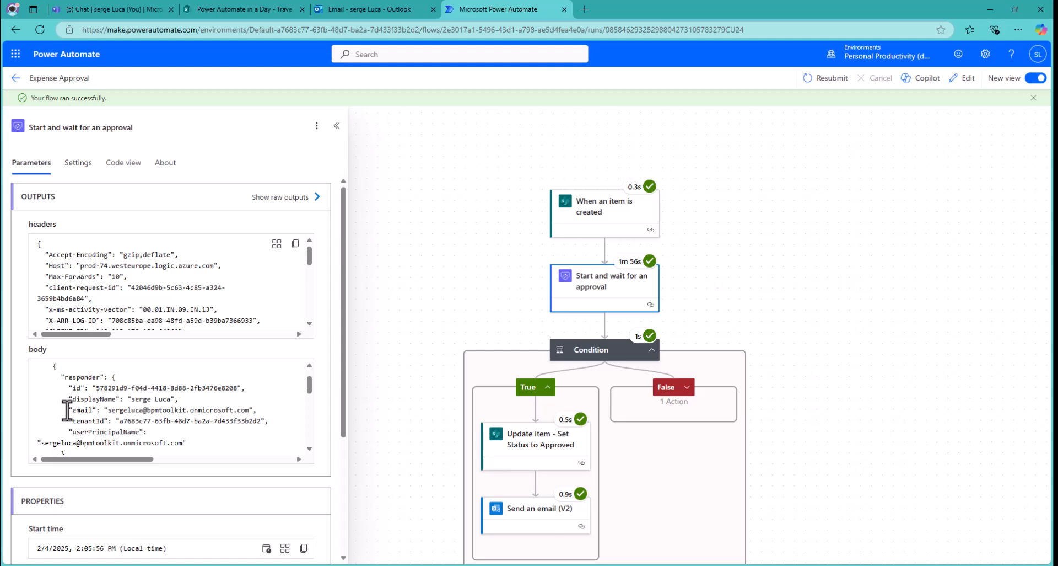
drag(67, 409, 210, 412)
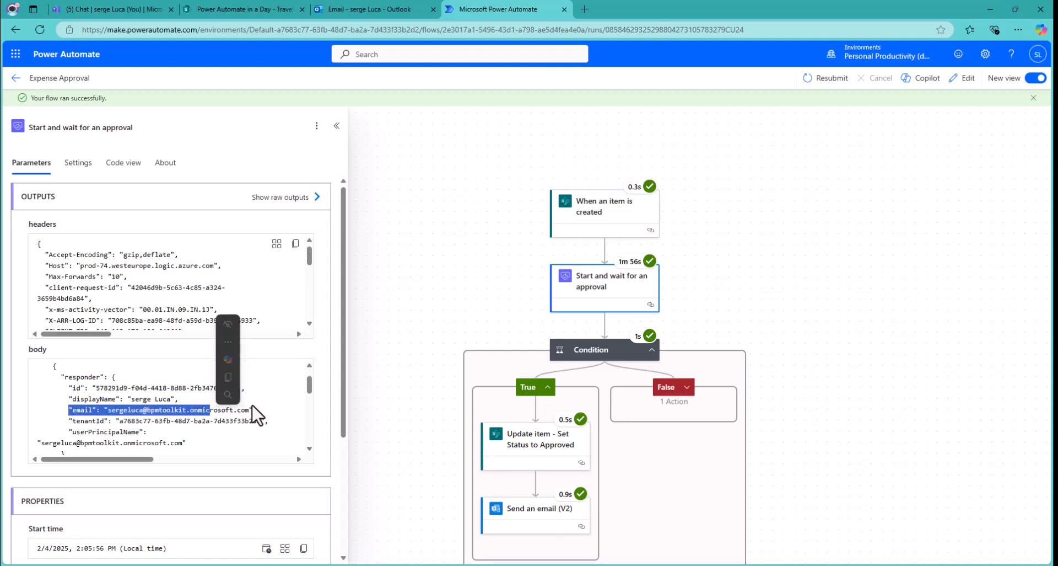
scroll(309, 380, up, 1)
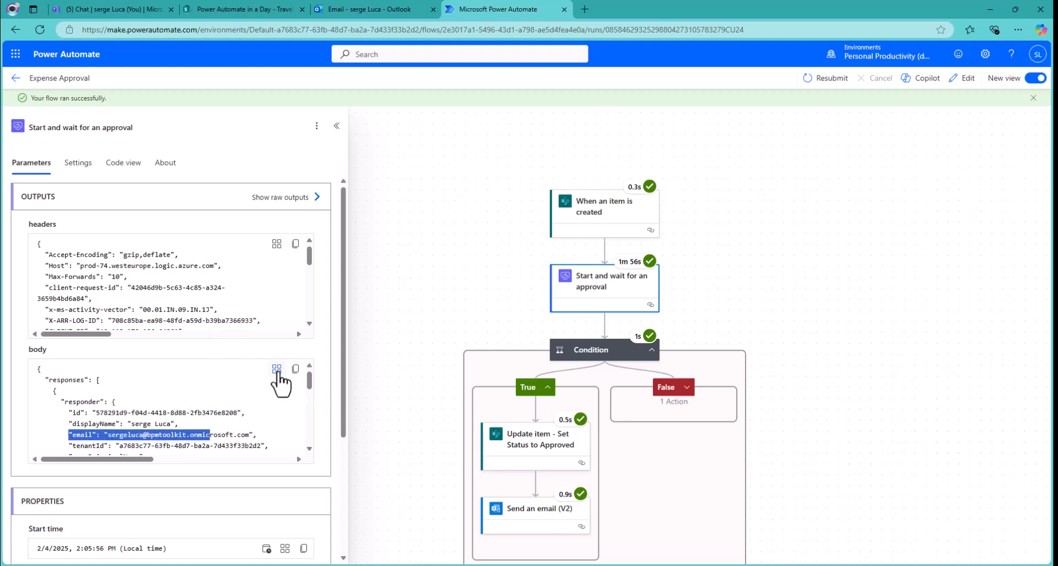
Copy the approval action's entire body output and switch to a blank Notepad document.
click(277, 370)
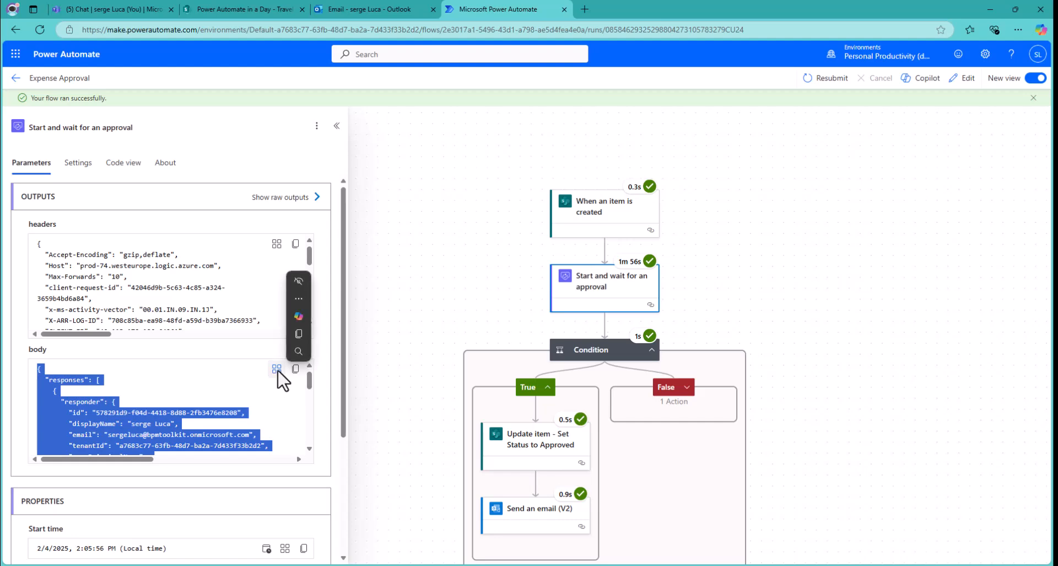
right_click(63, 405)
click(104, 205)
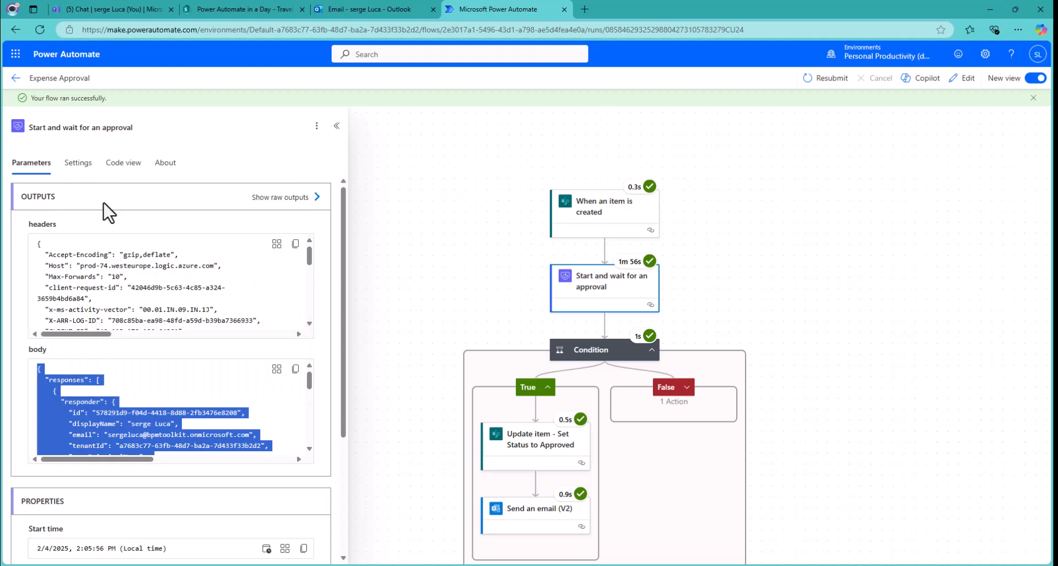
key(super)
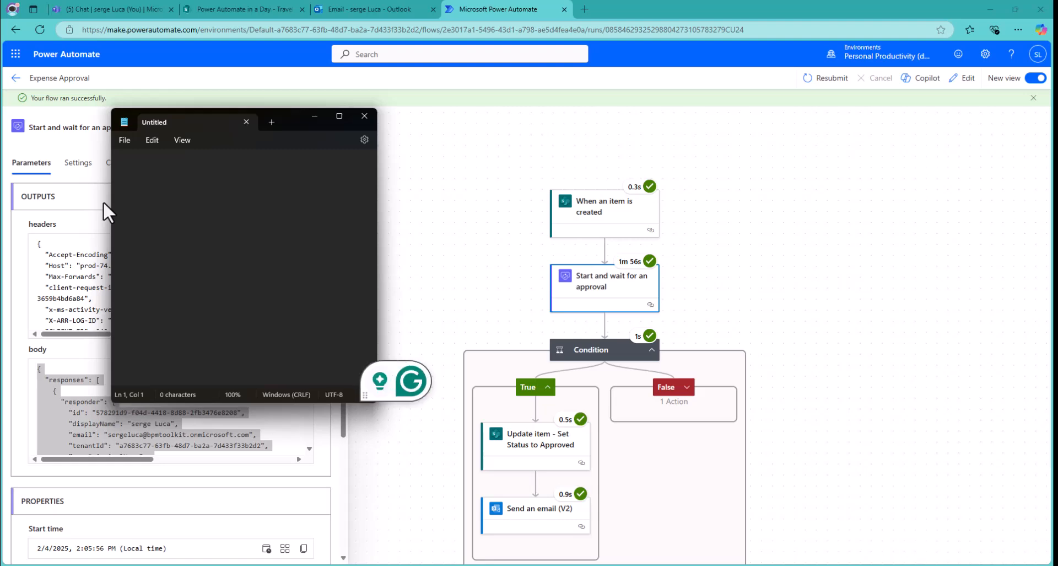
Paste the copied approval output body into the empty Notepad document and maximize its window.
key(ctrl+v)
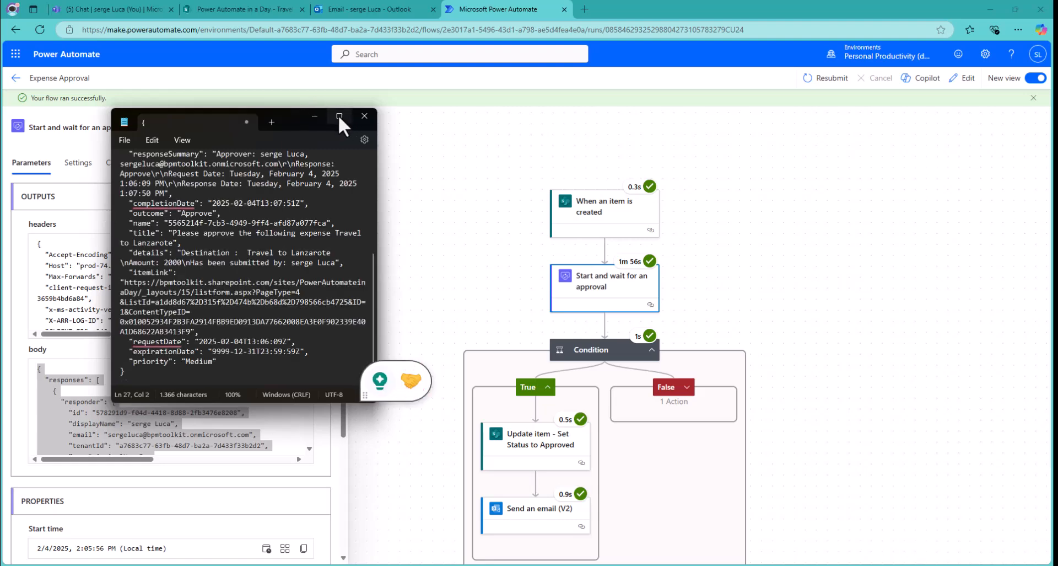
click(339, 116)
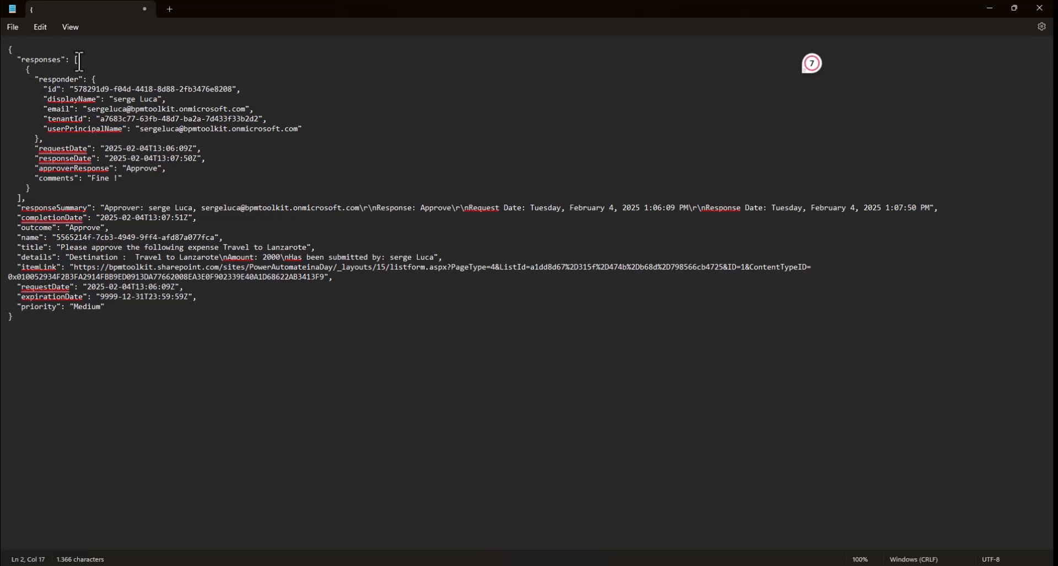
Examine the responses array, the responder's email property and the response summary in the pasted JSON, and return to the flow run.
drag(79, 60, 10, 62)
drag(17, 69, 48, 188)
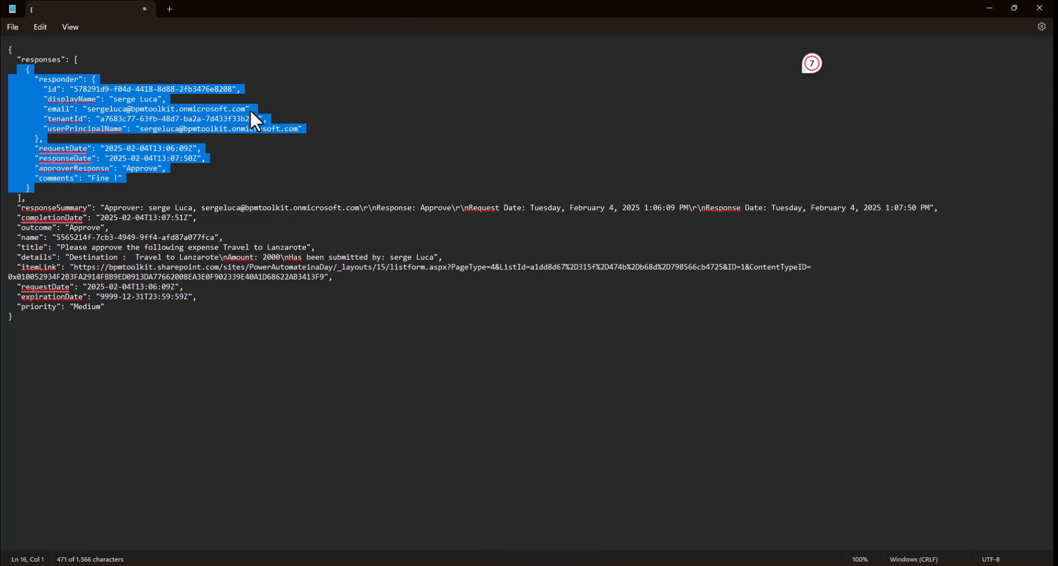
drag(250, 110, 100, 111)
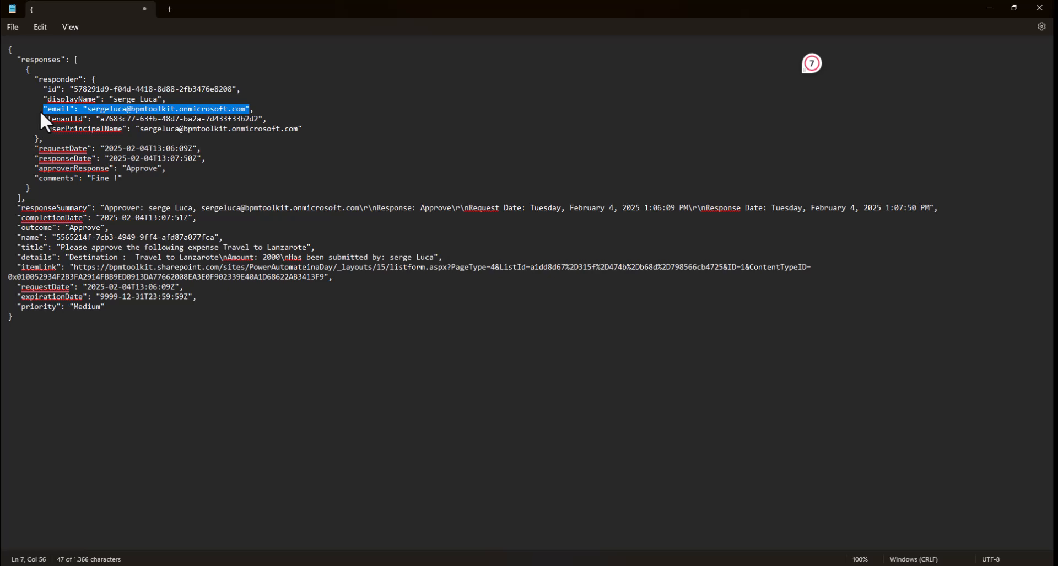
mouse_move(31, 218)
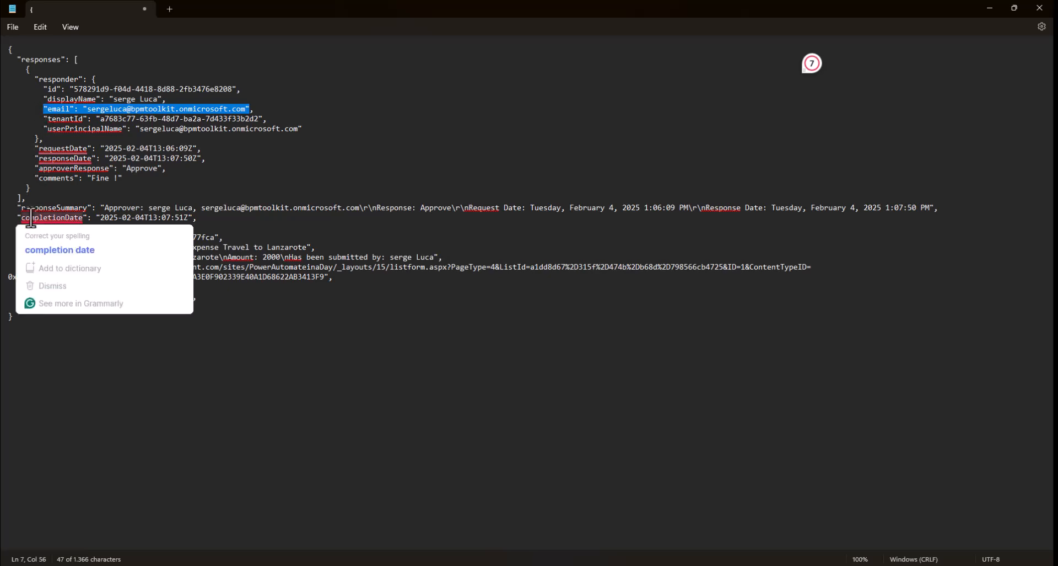
click(67, 208)
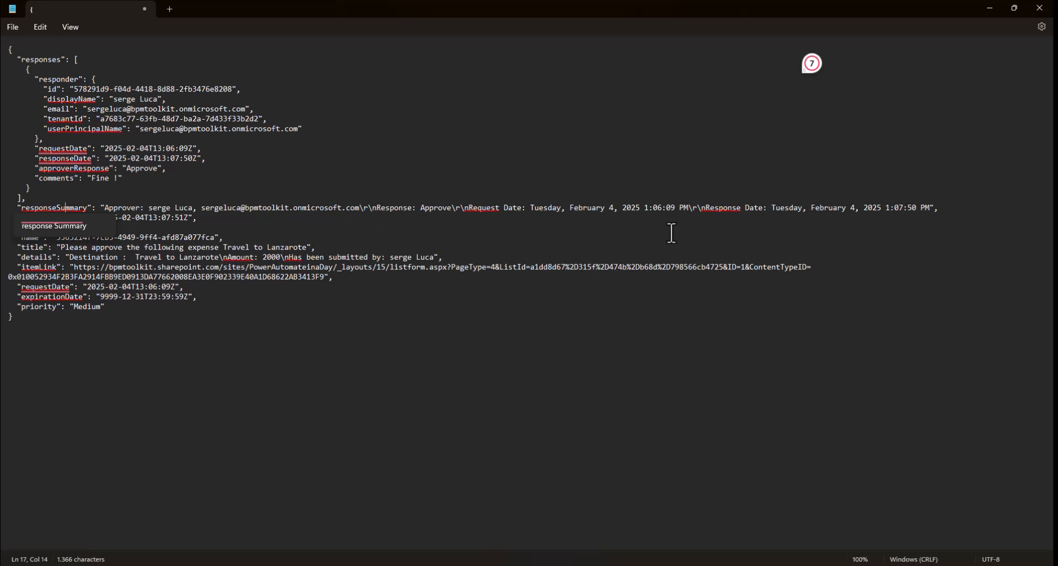
click(221, 246)
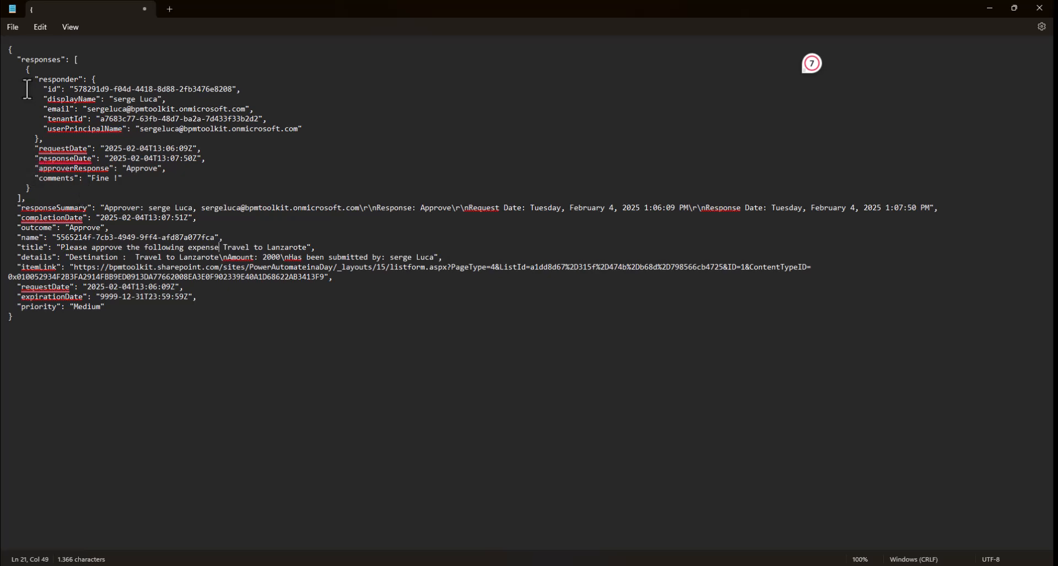
drag(68, 60, 14, 62)
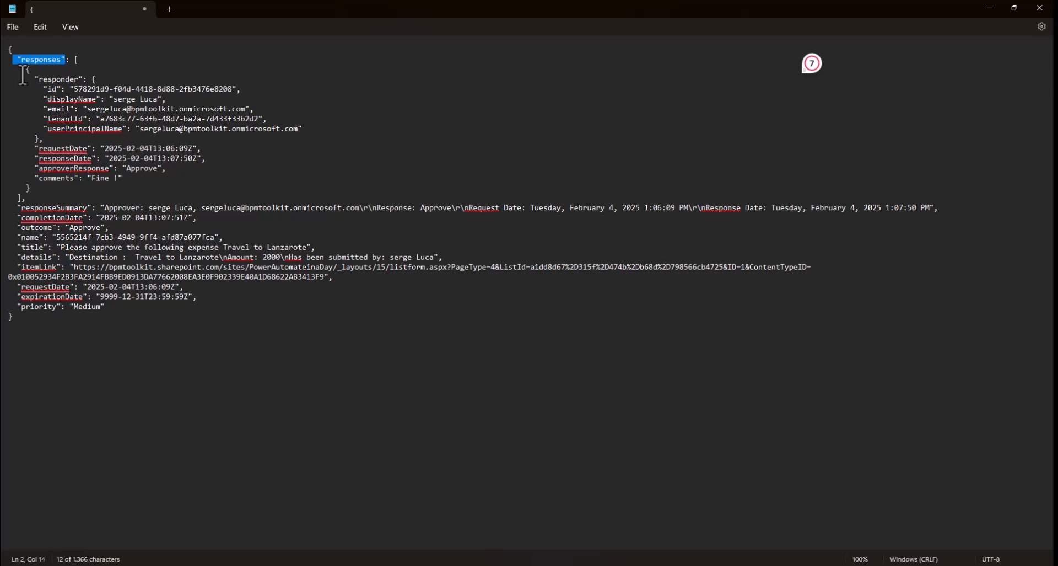
click(988, 6)
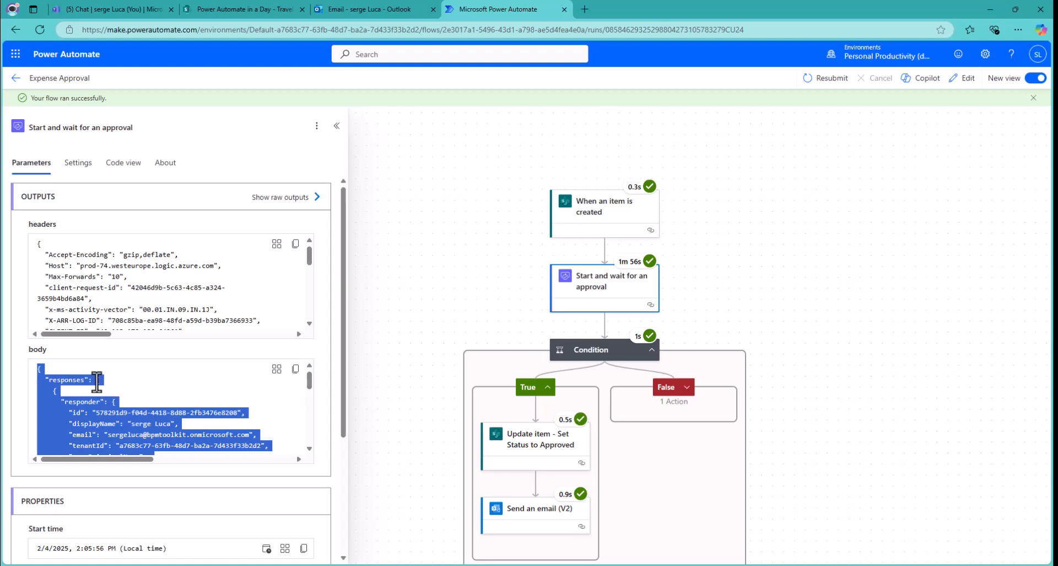
Open the Expense Approval flow for editing and add a Data Operation Compose action between the approval and the Condition.
click(965, 78)
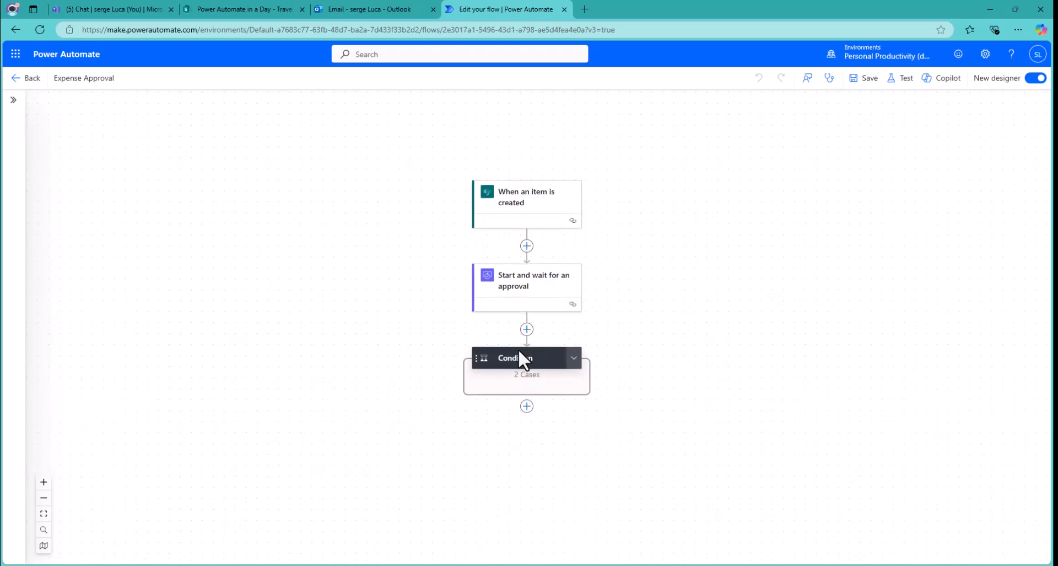
click(527, 330)
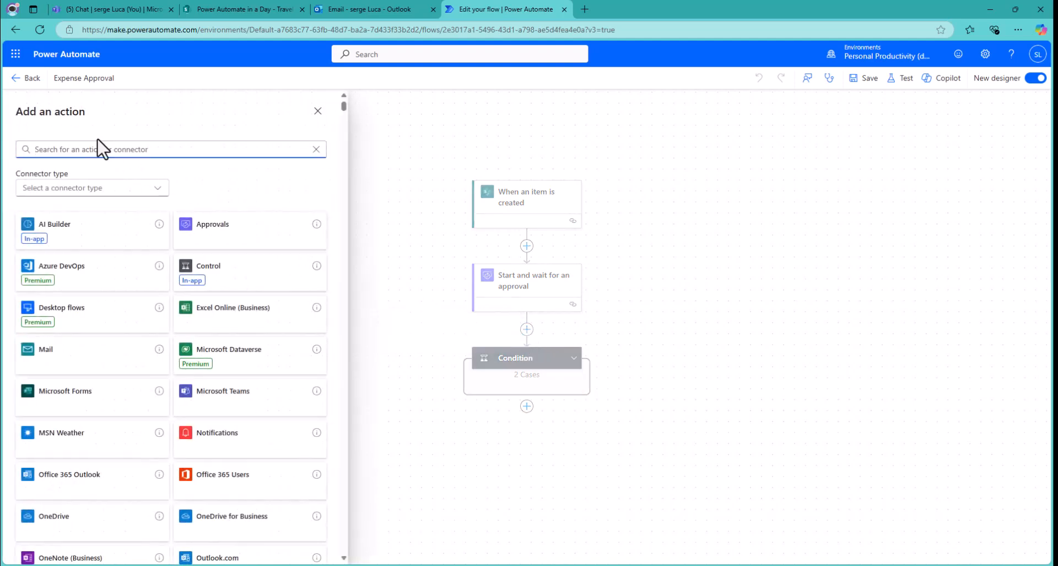
text(Compose)
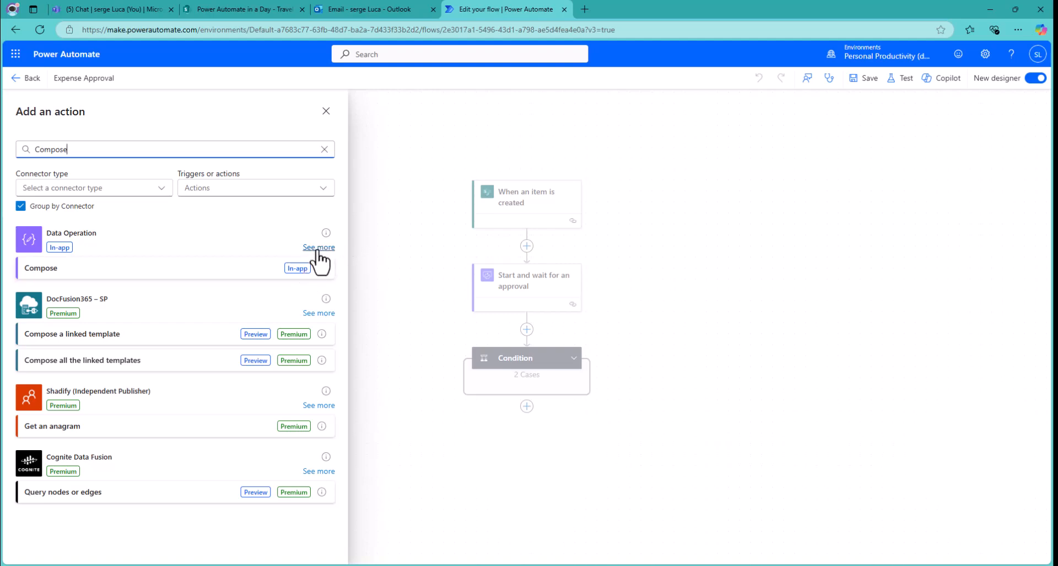
click(318, 247)
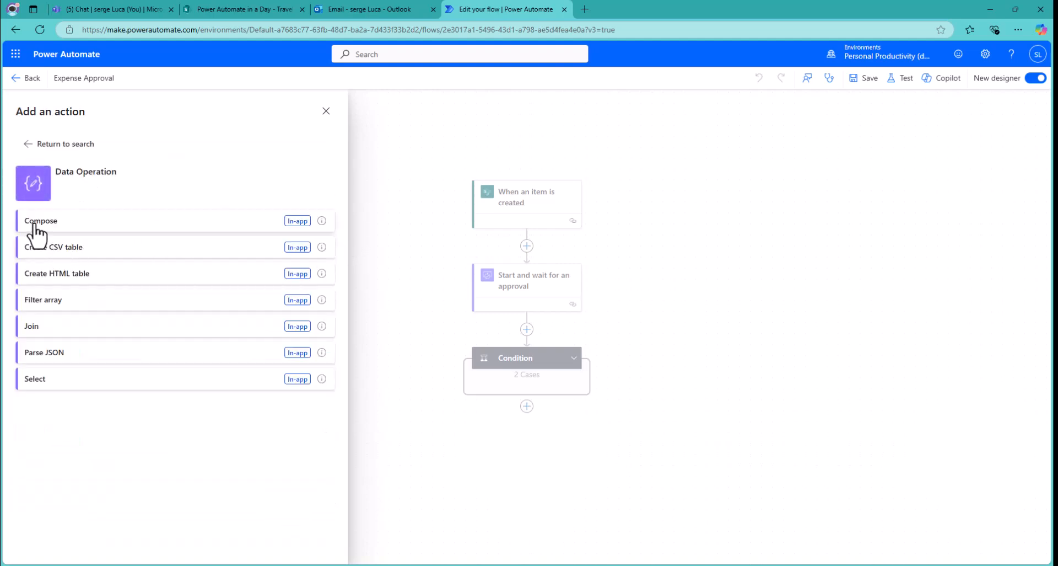
click(306, 224)
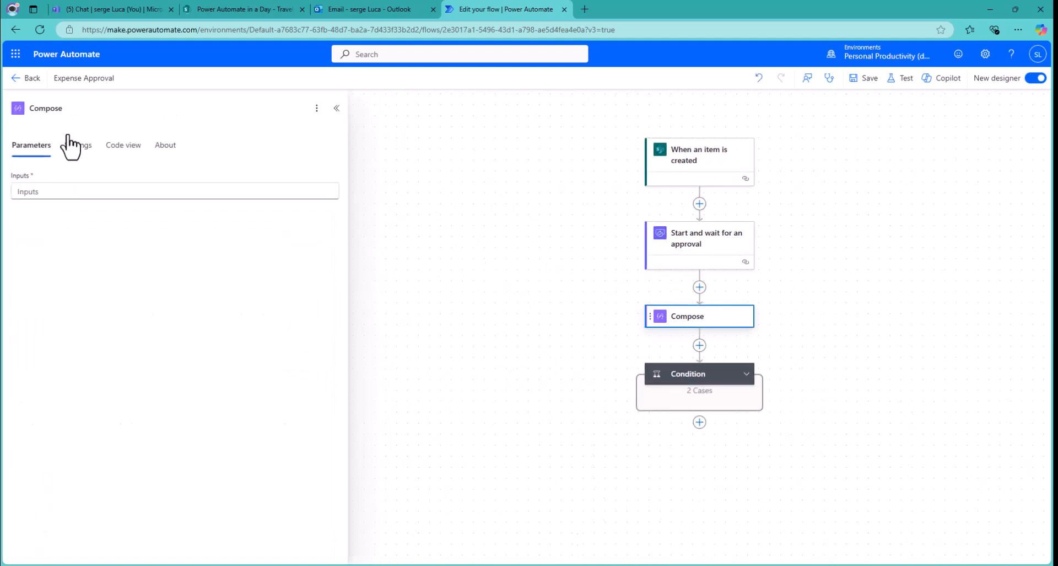
Rename the new Compose action as Compose - Approver.
click(85, 110)
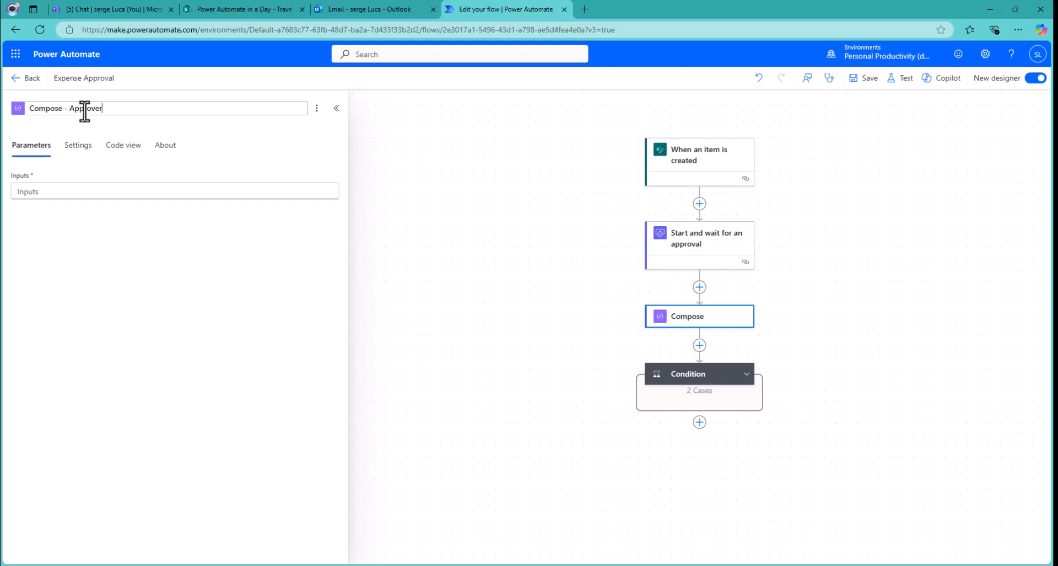
text(- Approver)
key(Return)
click(67, 192)
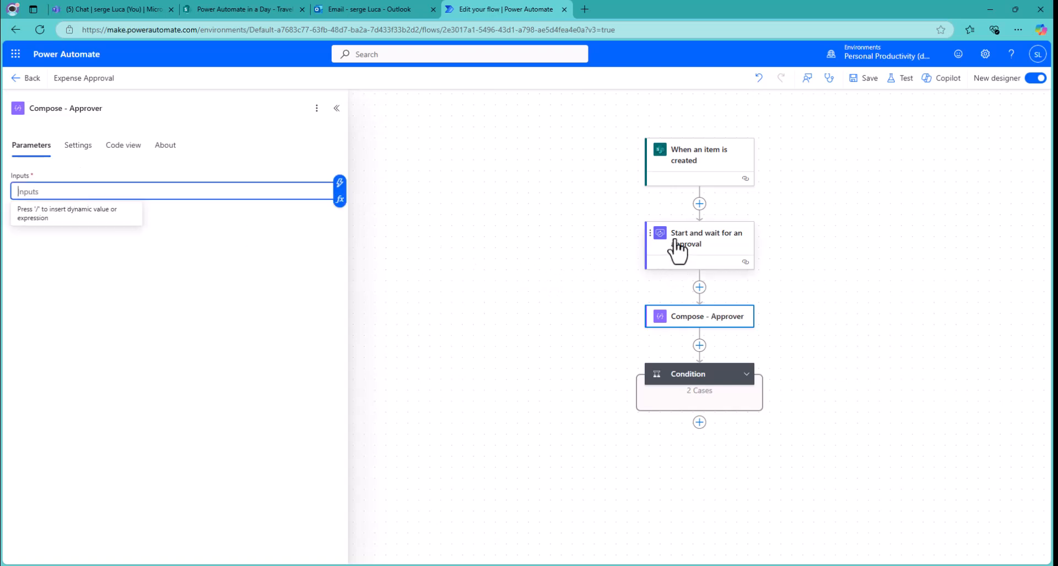
click(341, 191)
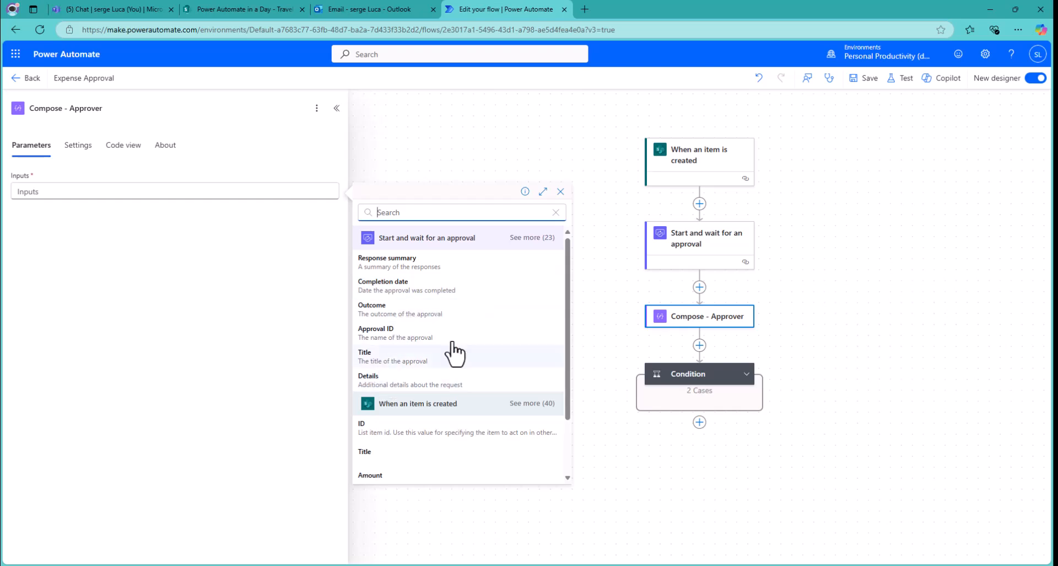
click(535, 238)
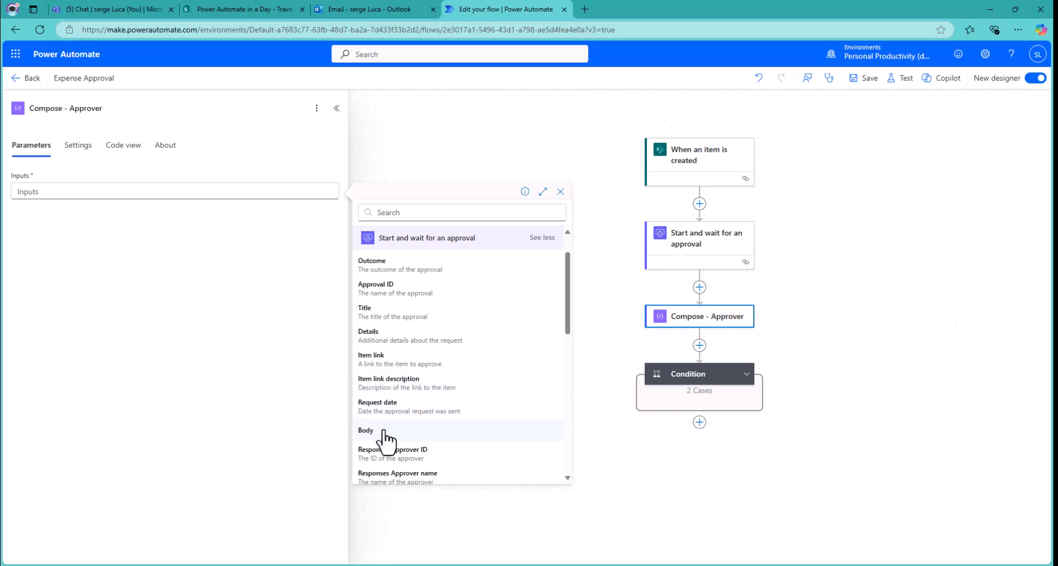
click(386, 431)
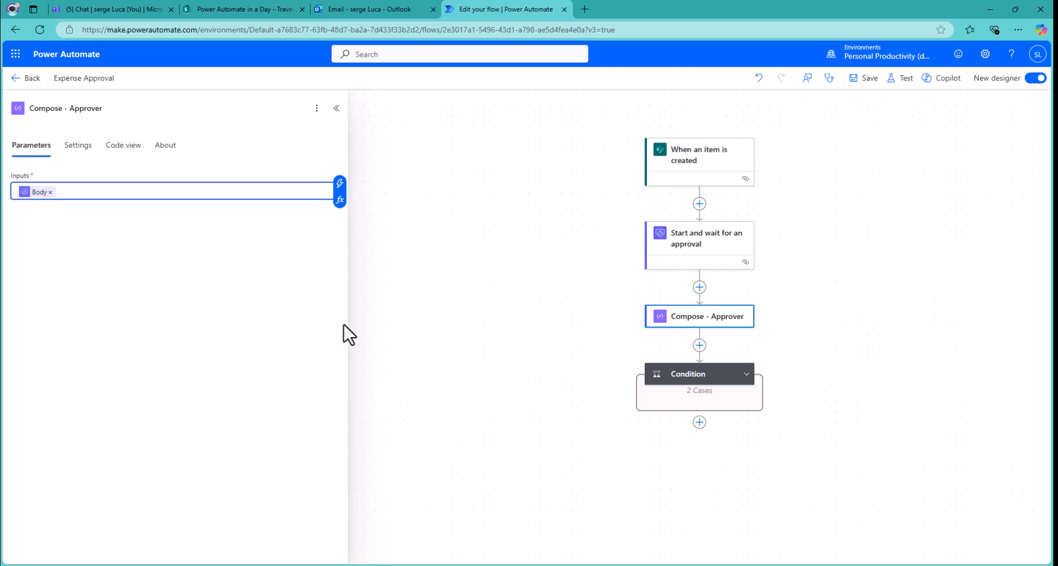
click(49, 192)
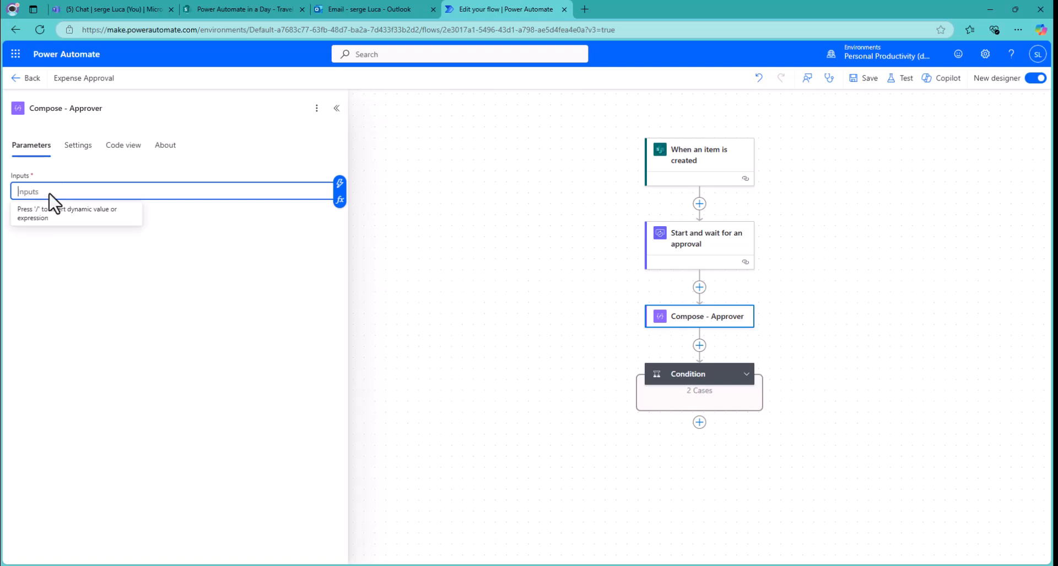
Start an expression for the Compose input with the Body output of Start and wait for an approval.
click(340, 200)
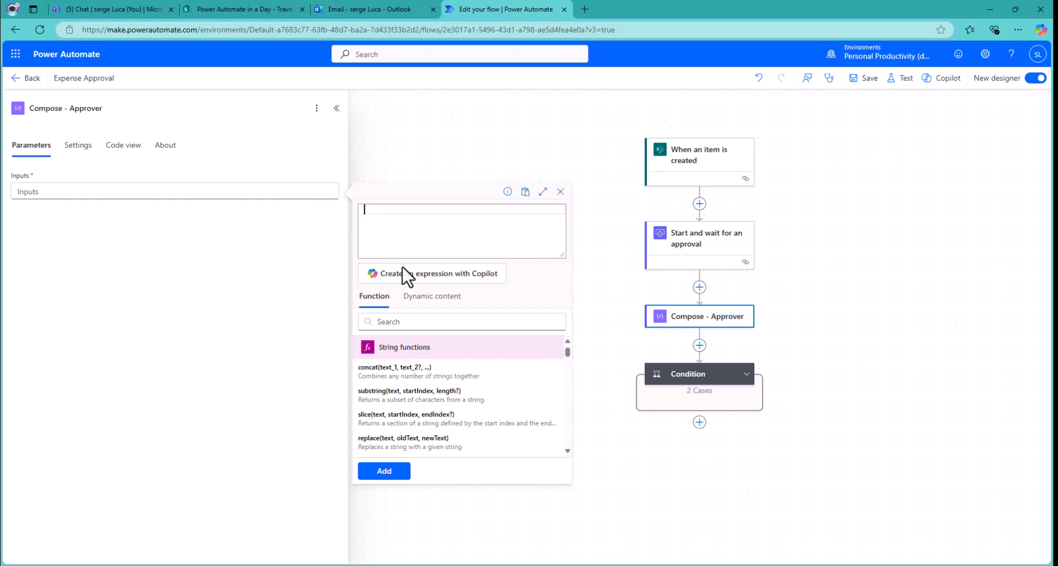
click(423, 301)
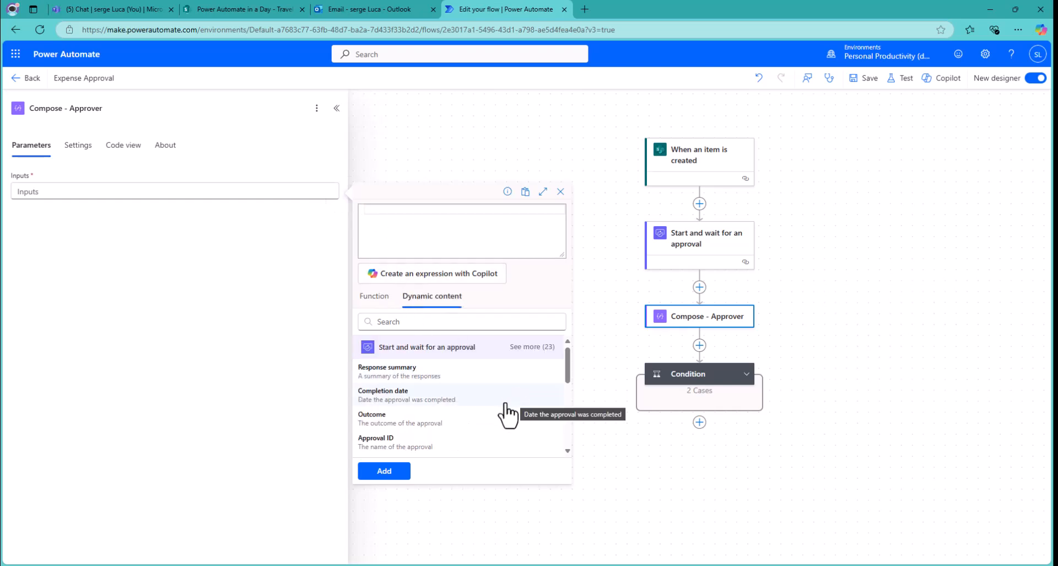
click(530, 349)
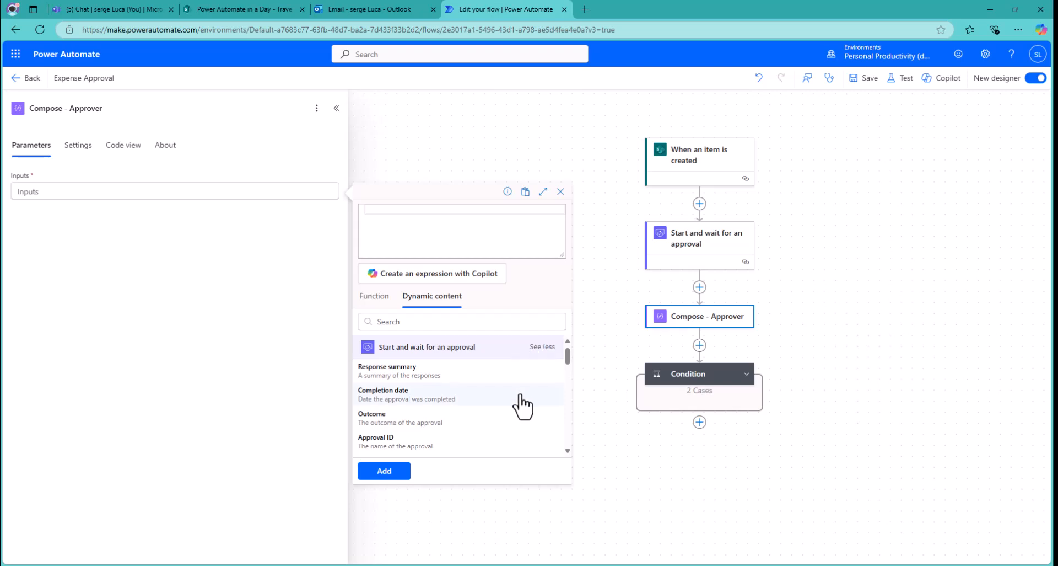
scroll(521, 407, down, 3)
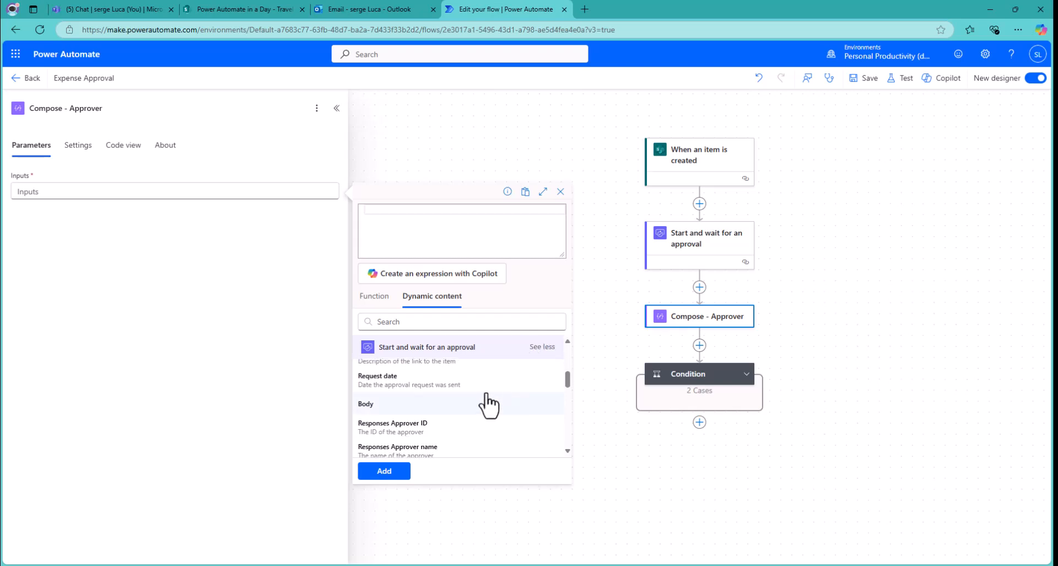
click(384, 408)
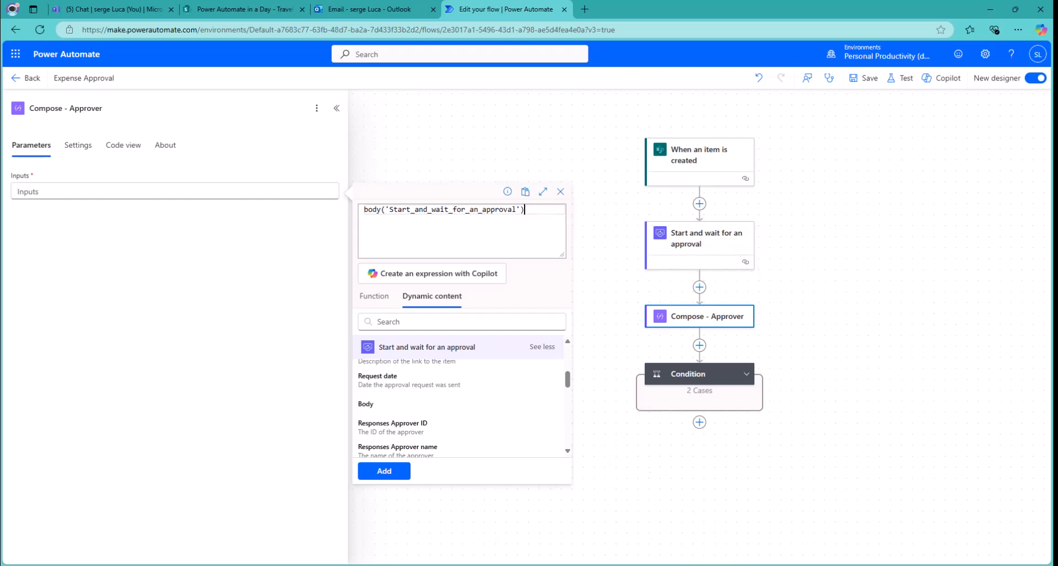
Append ?['responses'] to the body expression, taking the property name from the JSON in Notepad.
click(729, 534)
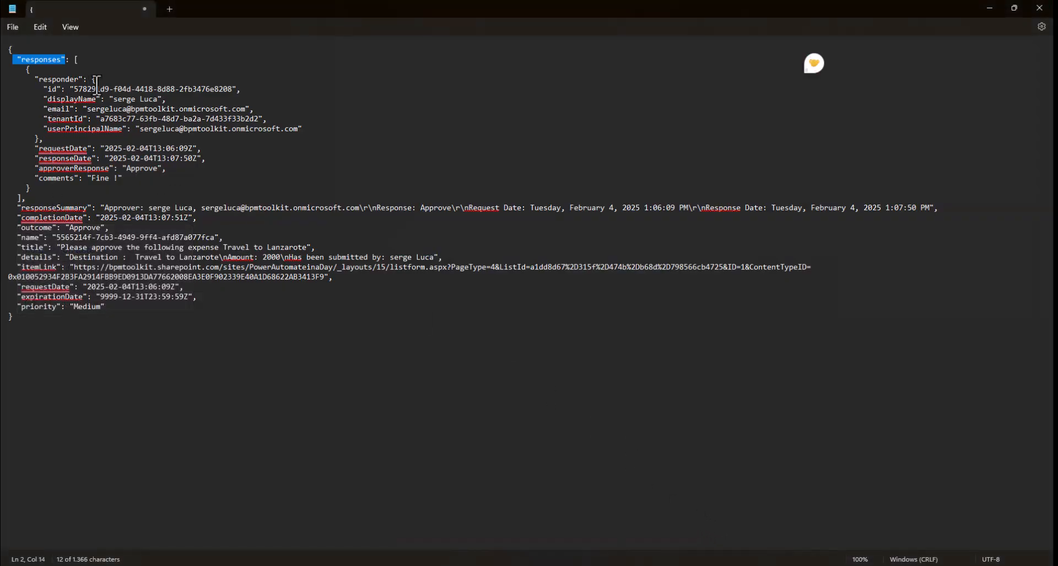
drag(81, 59, 17, 55)
click(989, 7)
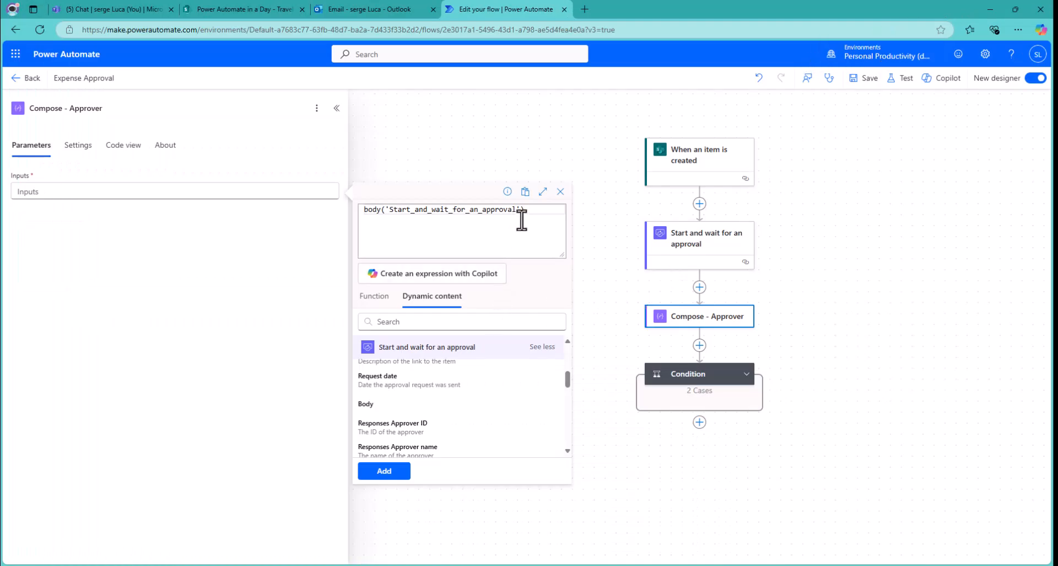
text(?[]"responses": [)
key(BackSpace)
key(Return)
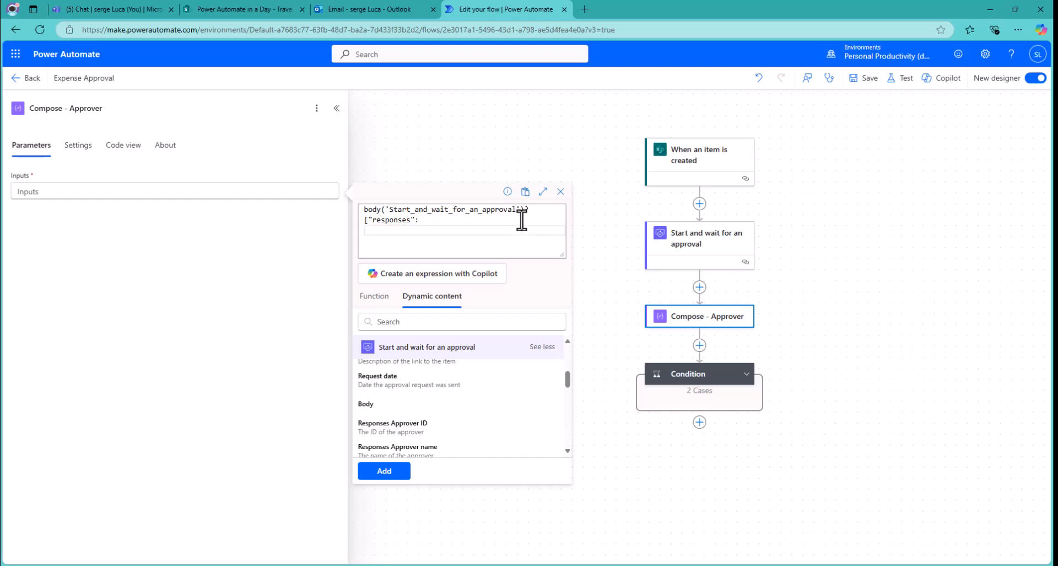
key(BackSpace)
key(BackSpace)
text(")
key(Left)
key(Left)
key(Left)
key(Left)
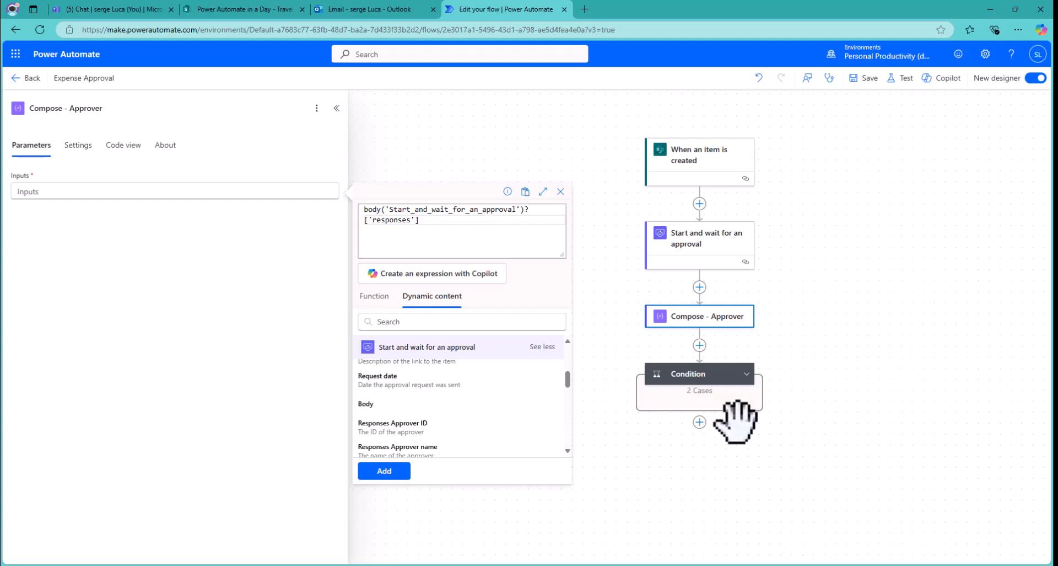
Check the first element of the responses array in Notepad and extend the expression with ?[0]?['responder'].
mouse_move(725, 562)
click(727, 539)
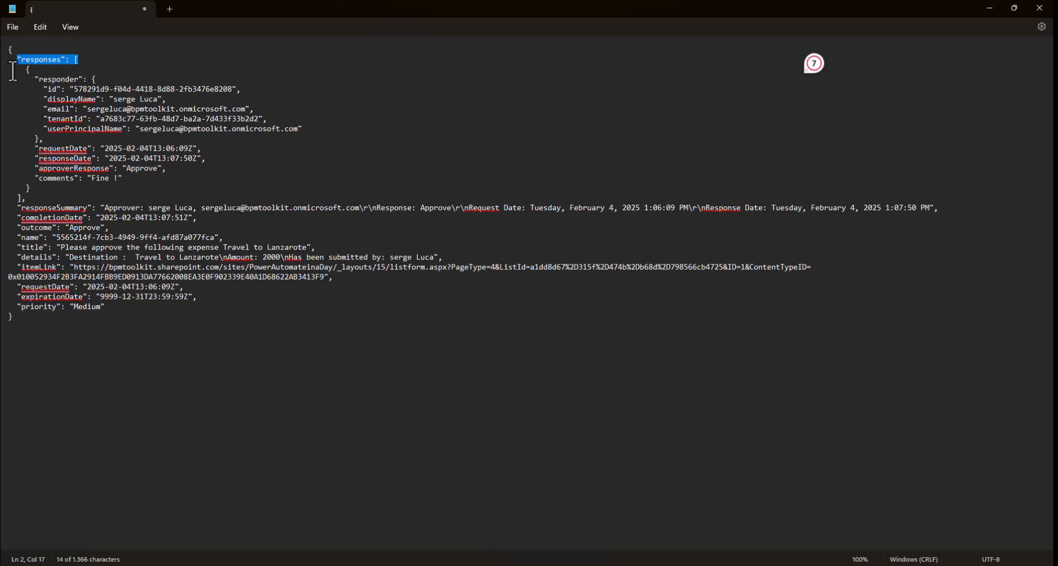
drag(14, 69, 53, 187)
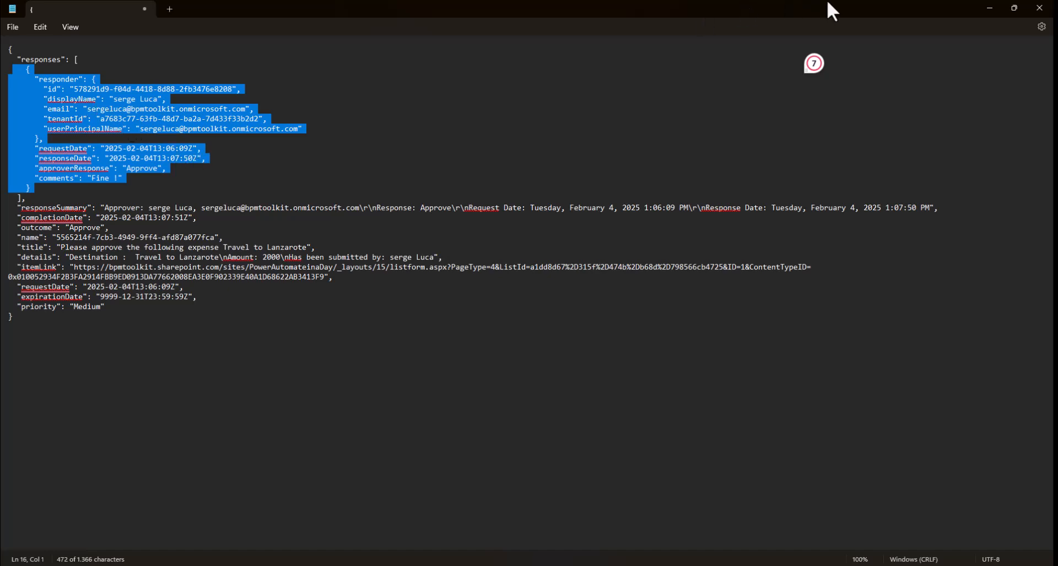
click(987, 6)
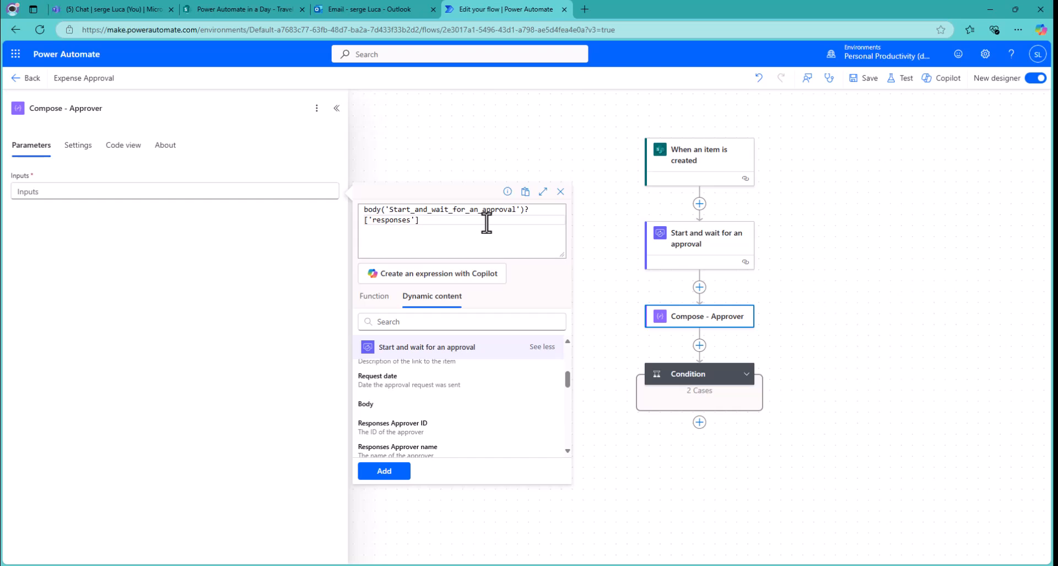
text(?[0]?['responder)
Check the responder's email property in the Notepad JSON and append ?[email] to the Compose expression.
mouse_move(721, 564)
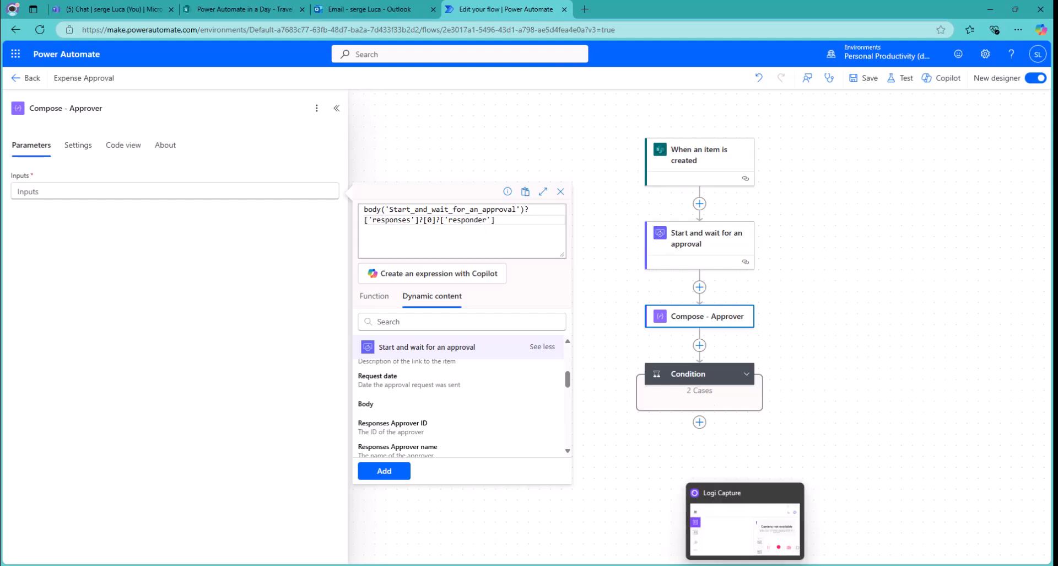
click(732, 526)
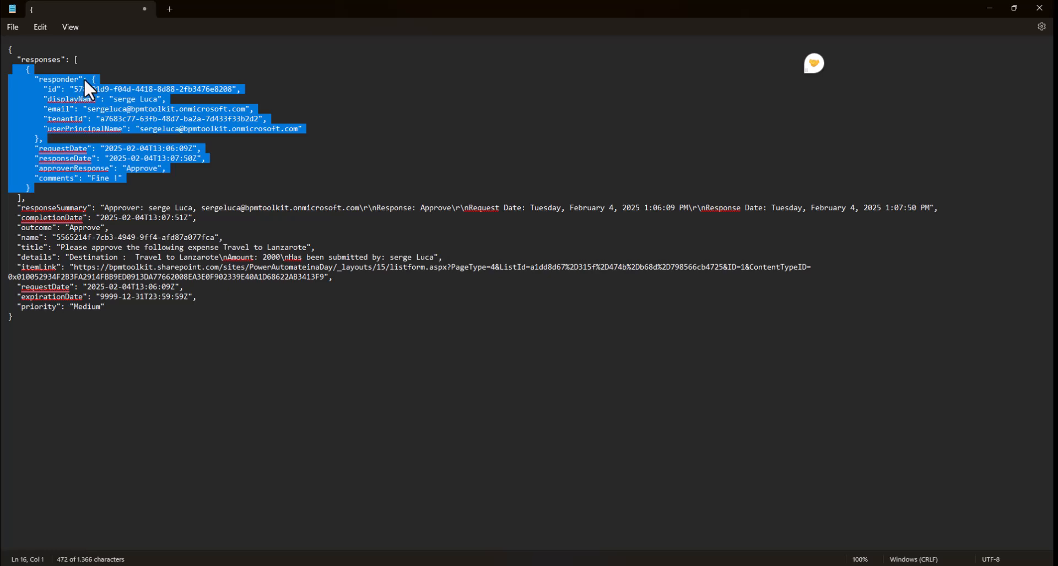
click(102, 128)
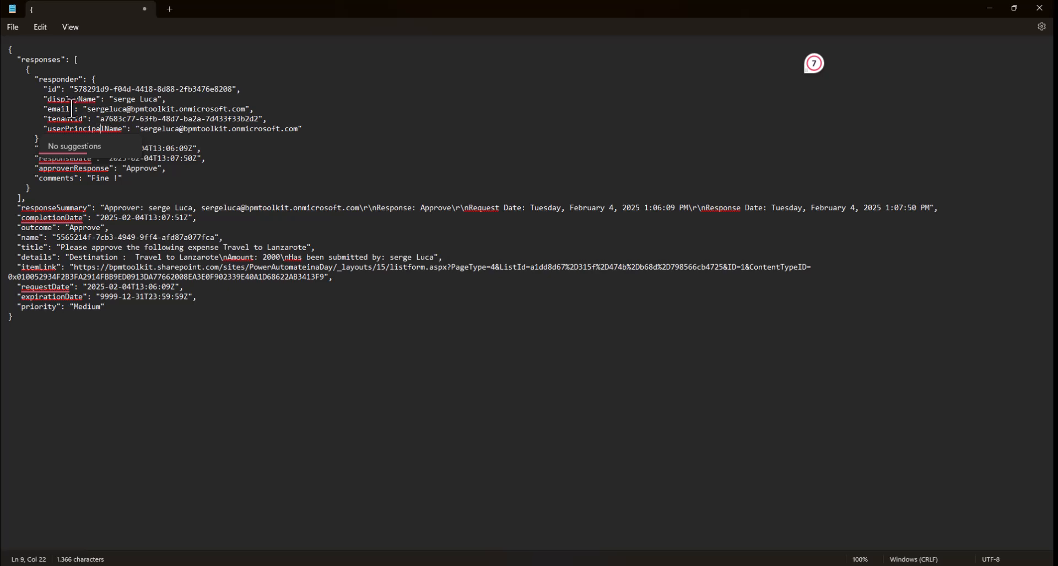
drag(70, 108, 48, 109)
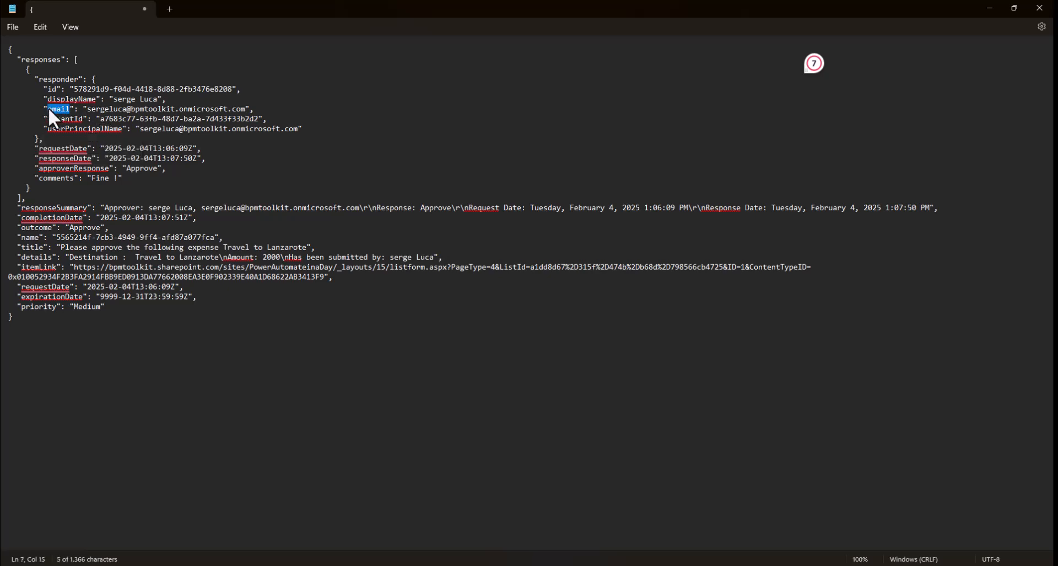
click(990, 8)
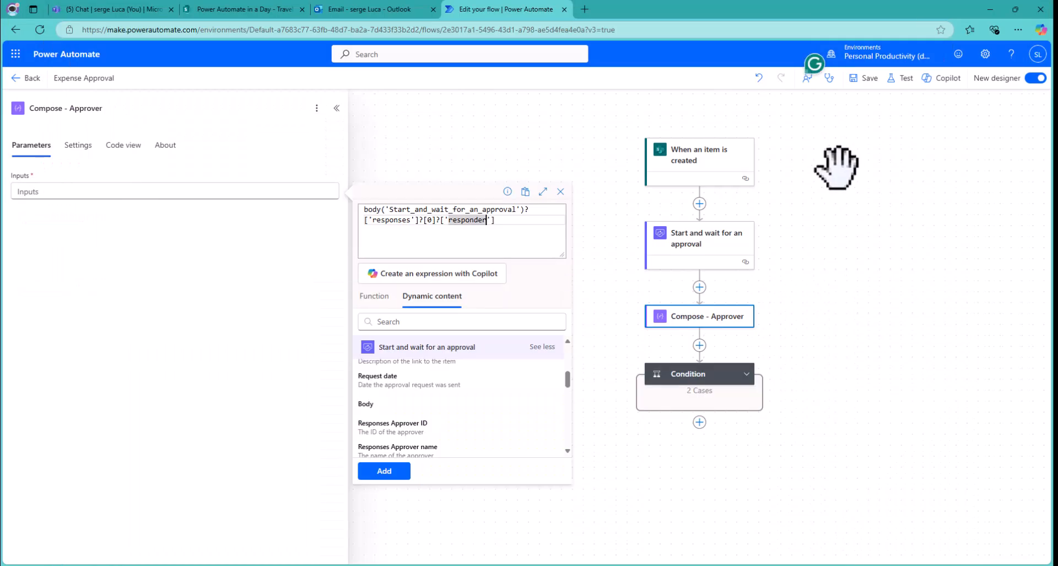
click(507, 219)
text(?)
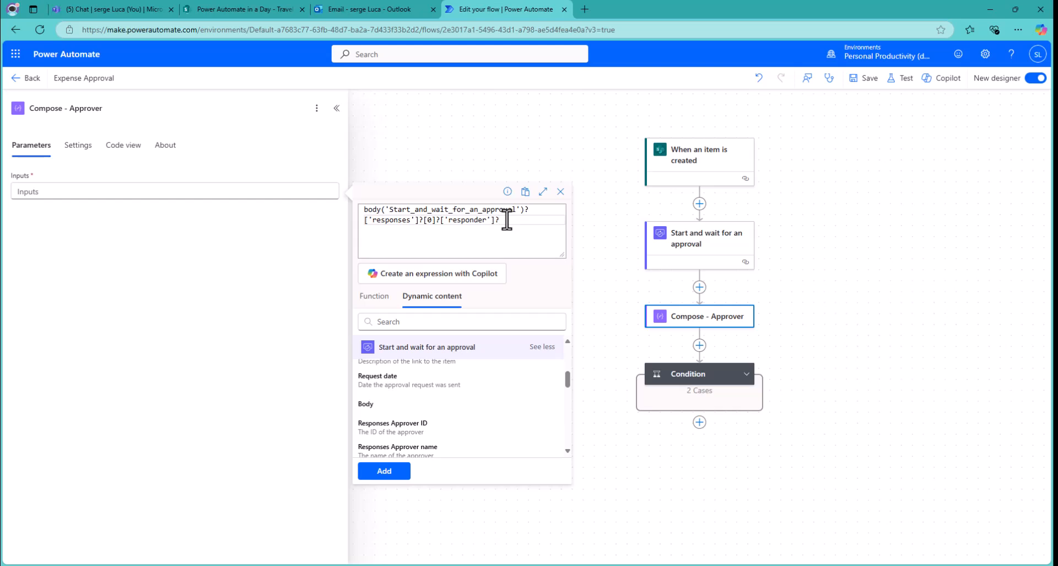
text([email)
click(387, 471)
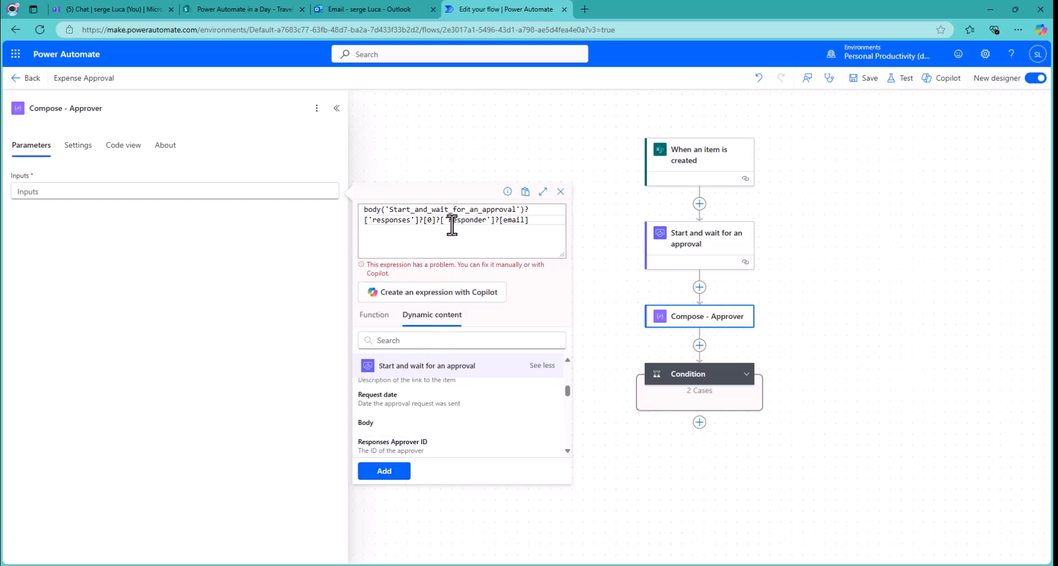
Enclose email in single quotes so the expression ends with ?['email'], and add it to the Compose input.
click(498, 220)
text(?)
text(')
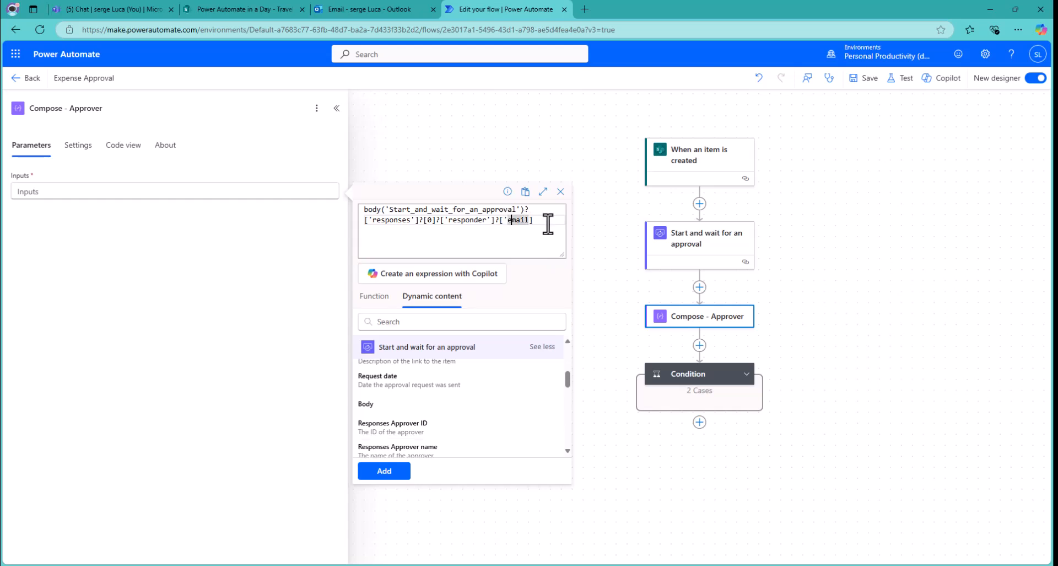
text(')
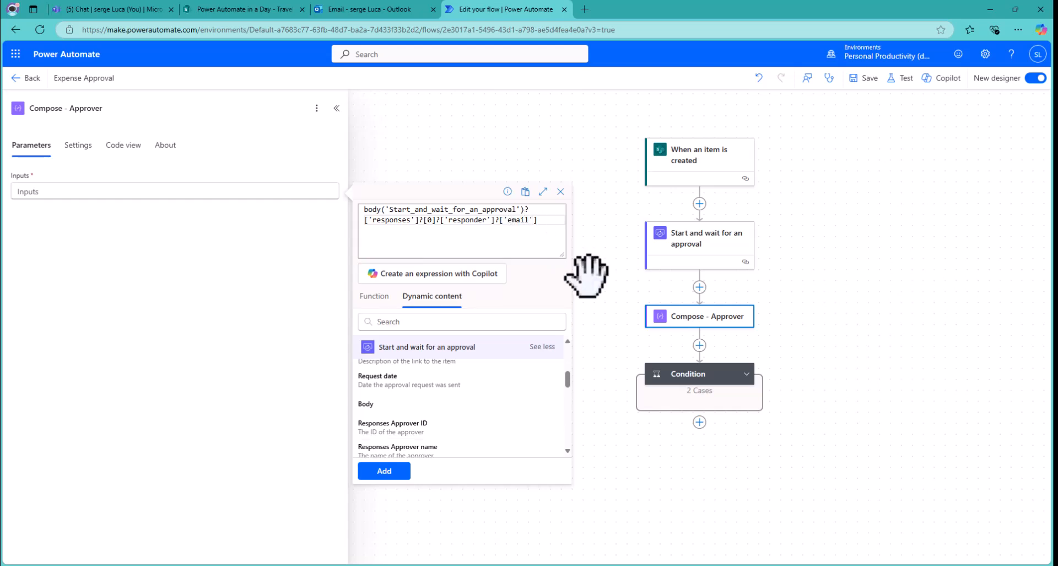
click(384, 471)
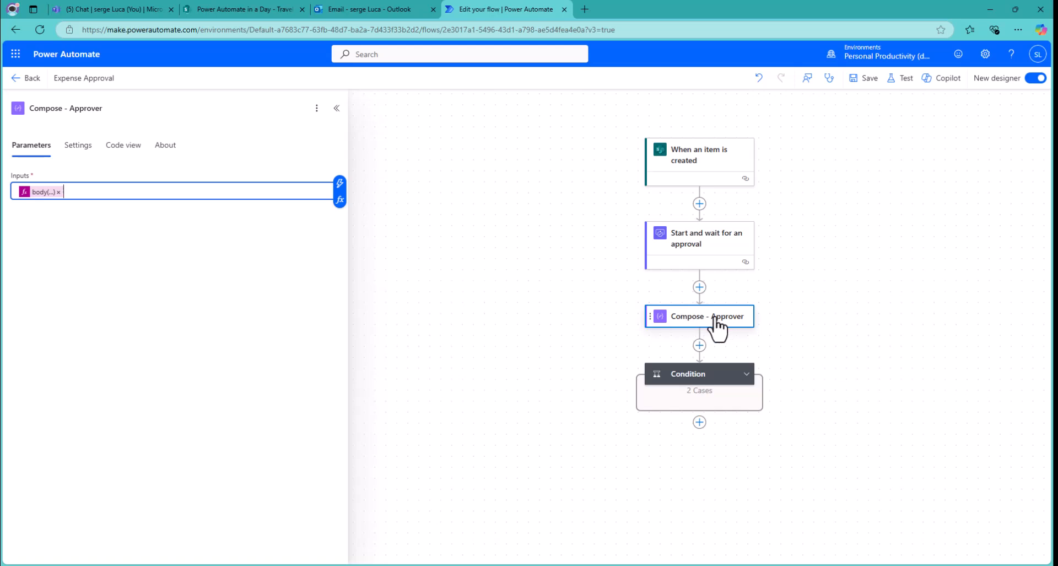
Insert the Outputs of Compose - Approver after "It has been approved by" in the True branch's Send an email (V2) body.
click(684, 379)
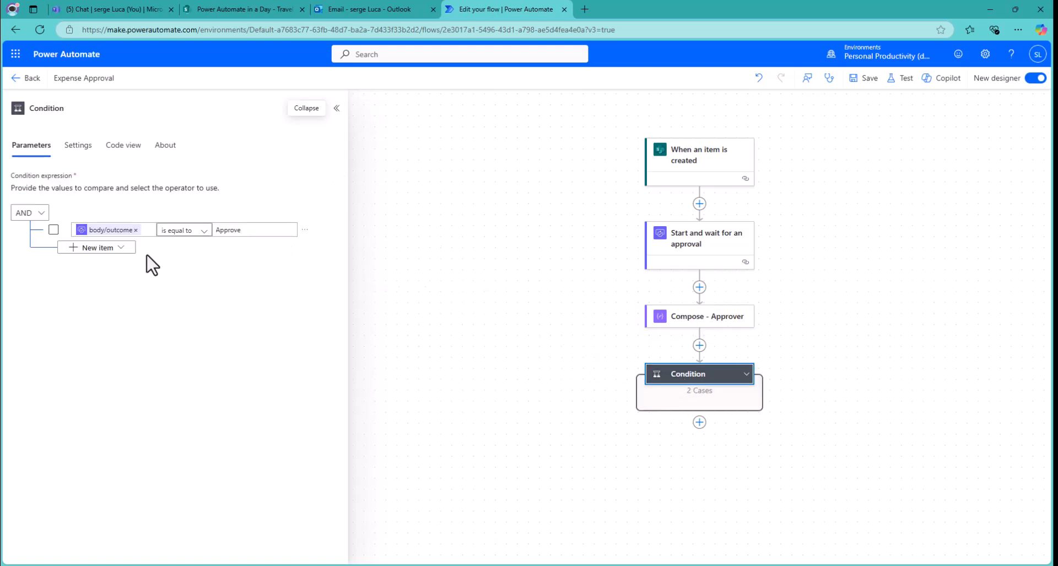
click(747, 373)
scroll(744, 459, down, 3)
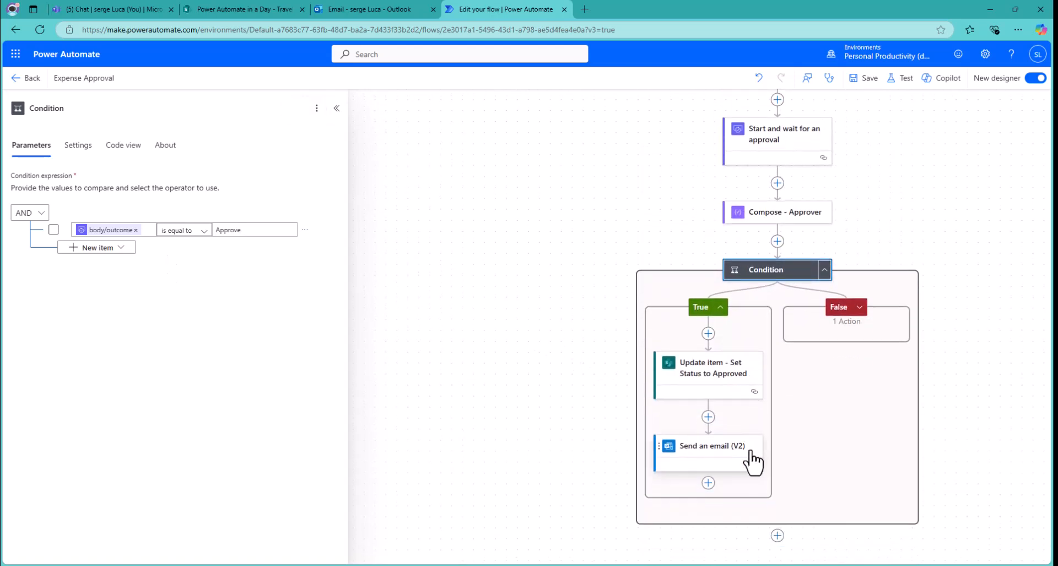
click(705, 450)
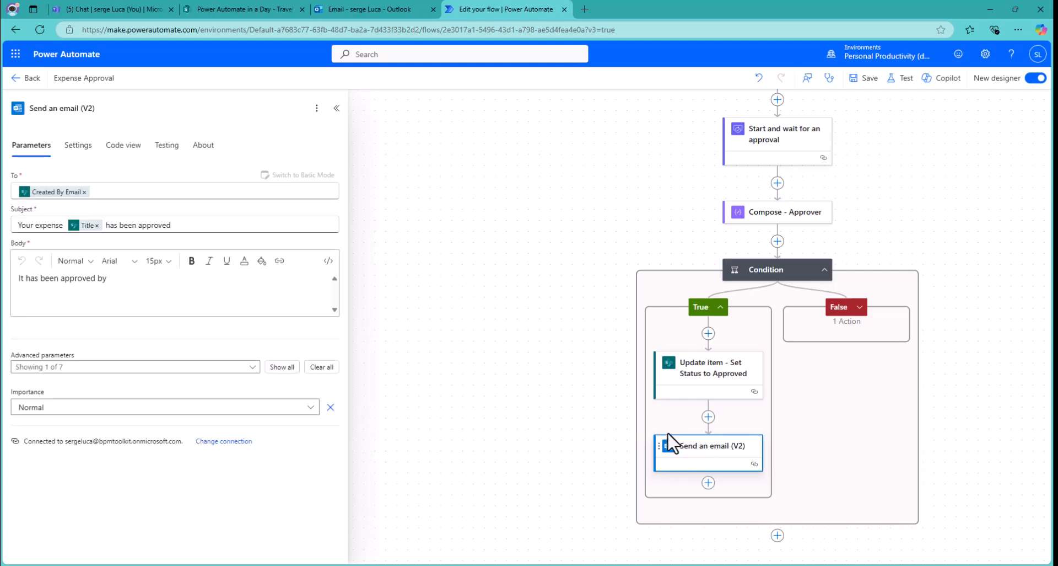
click(156, 283)
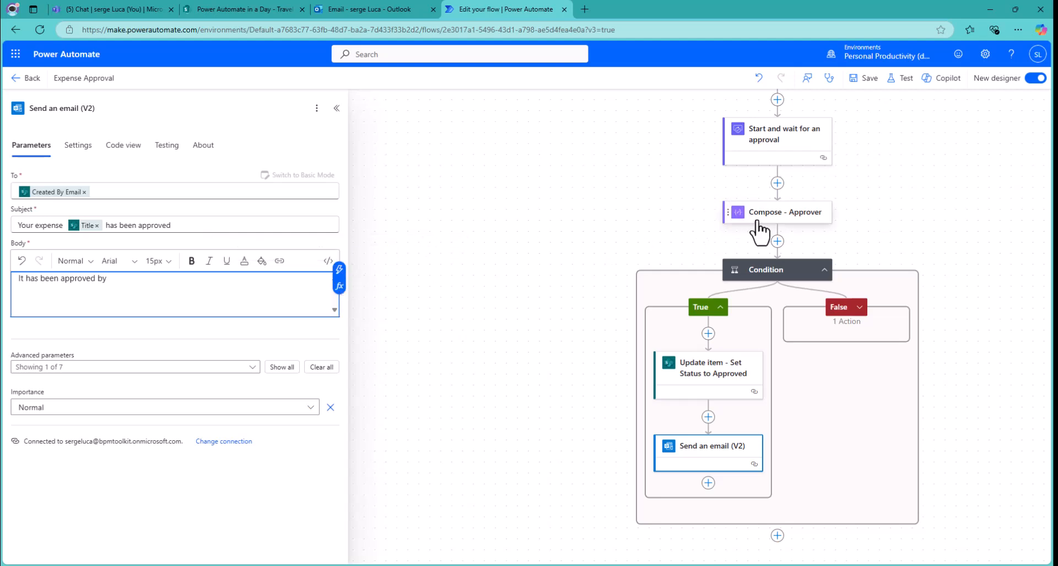
click(338, 270)
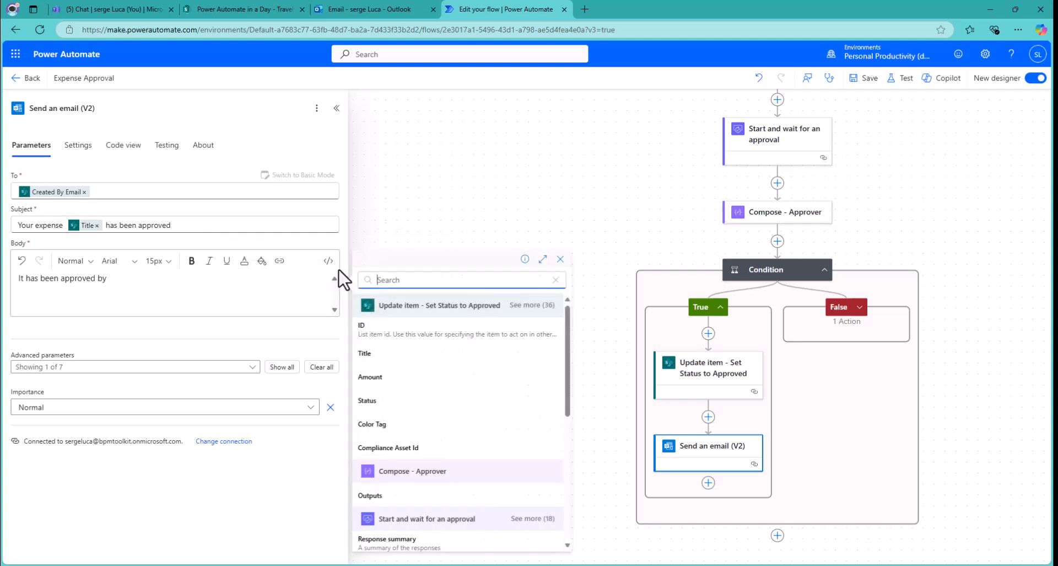
click(369, 495)
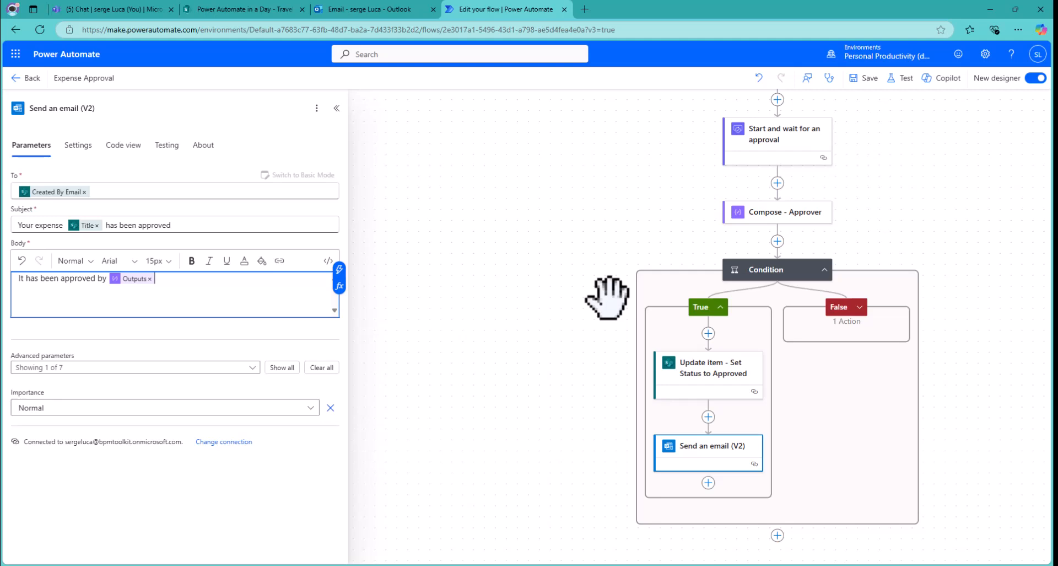
Reopen the Compose - Approver expression and replace the email property with displayname.
mouse_move(720, 563)
click(738, 527)
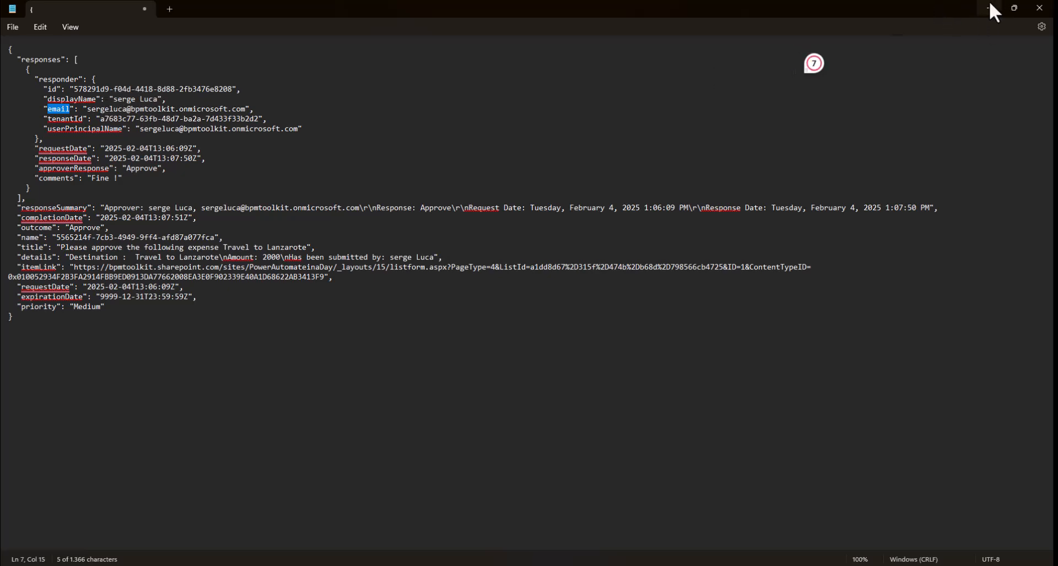
click(990, 5)
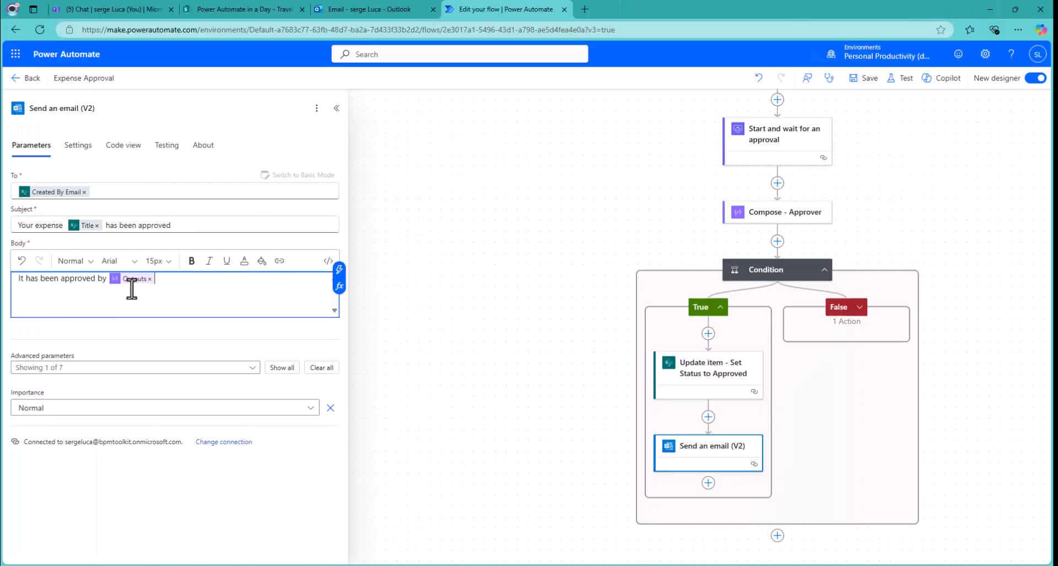
click(780, 216)
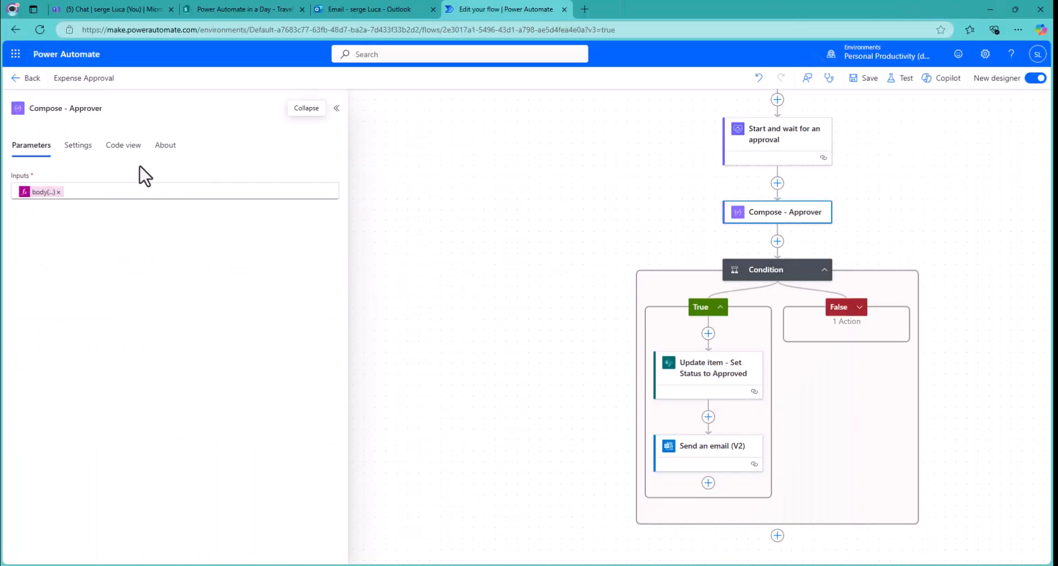
click(38, 193)
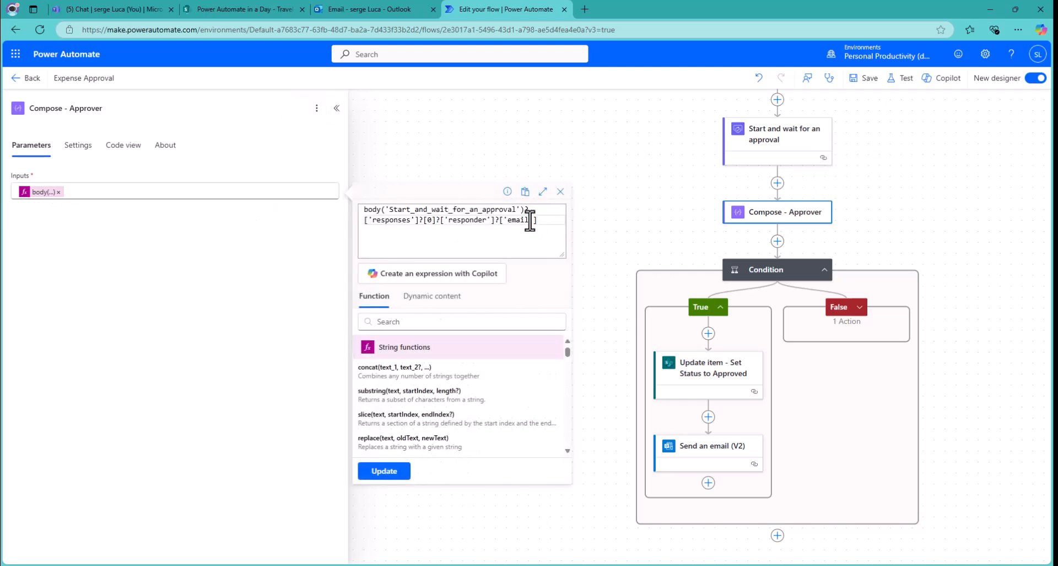
drag(528, 220, 509, 224)
key(BackSpace)
text(displayname)
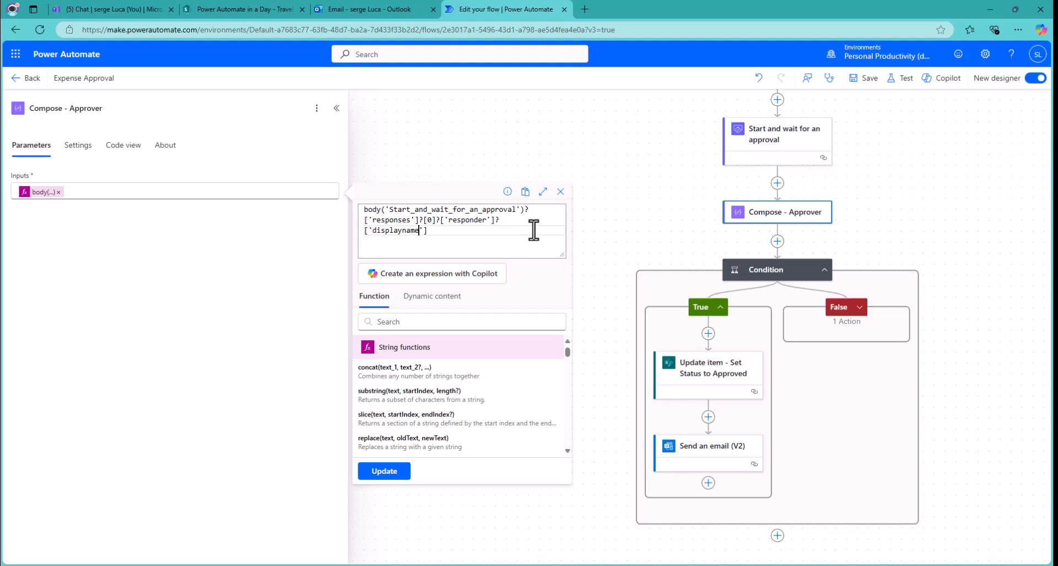
Check the property's spelling in Notepad, correct it to displayName, update the expression and save the flow.
mouse_move(739, 562)
click(739, 523)
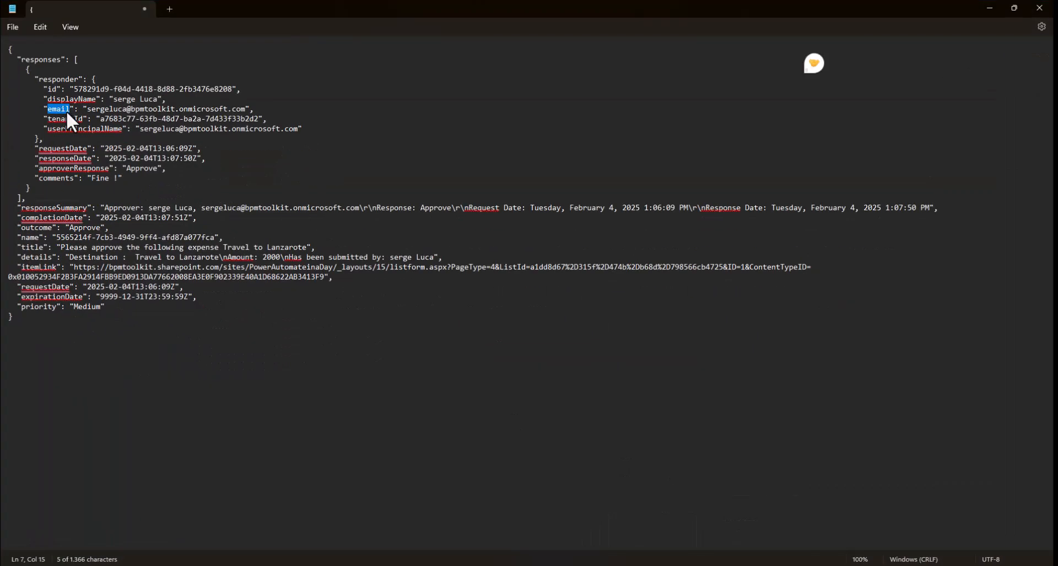
drag(78, 98, 77, 98)
click(989, 6)
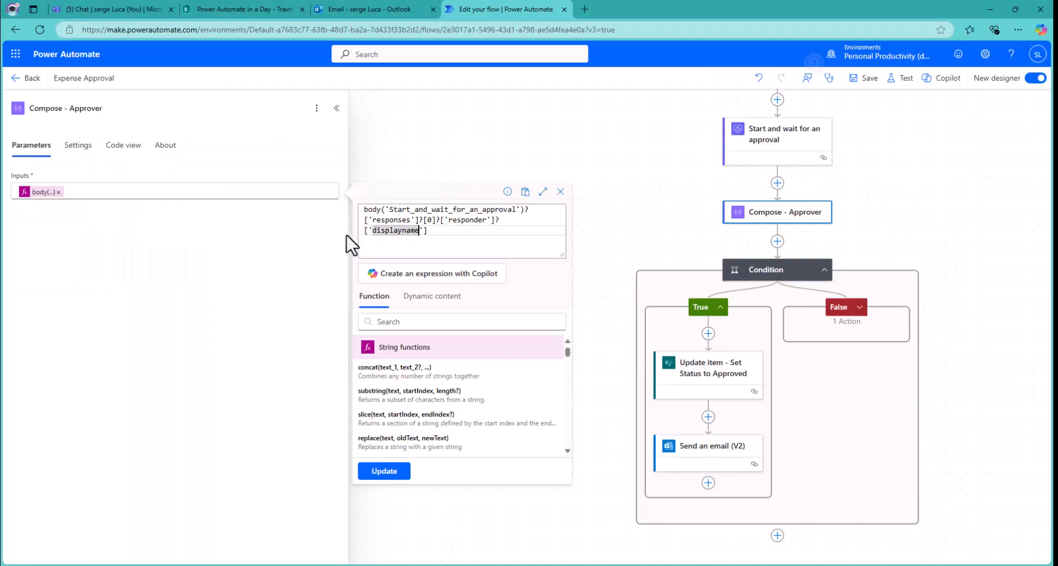
click(406, 232)
key(BackSpace)
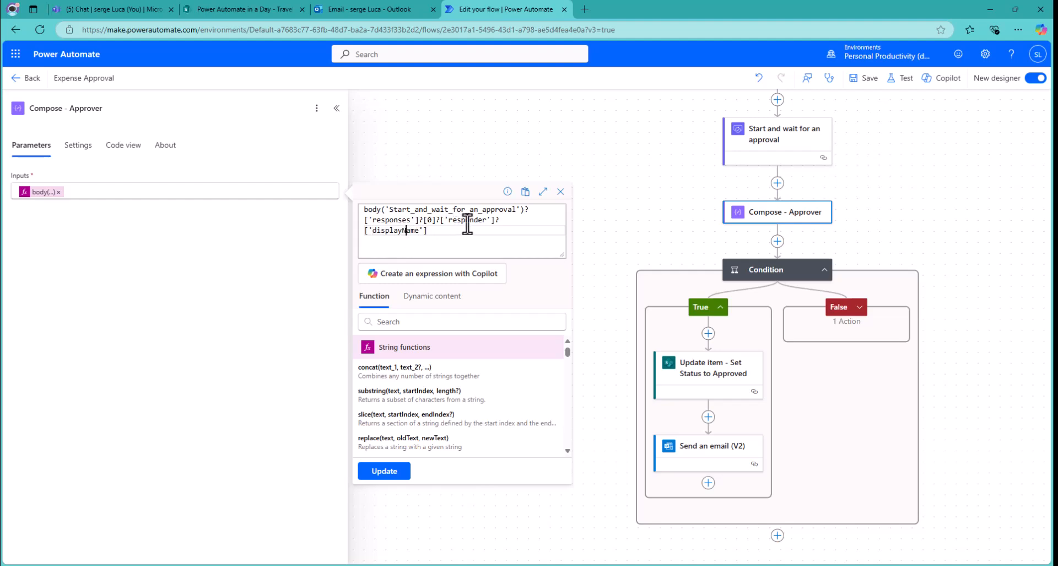
click(386, 472)
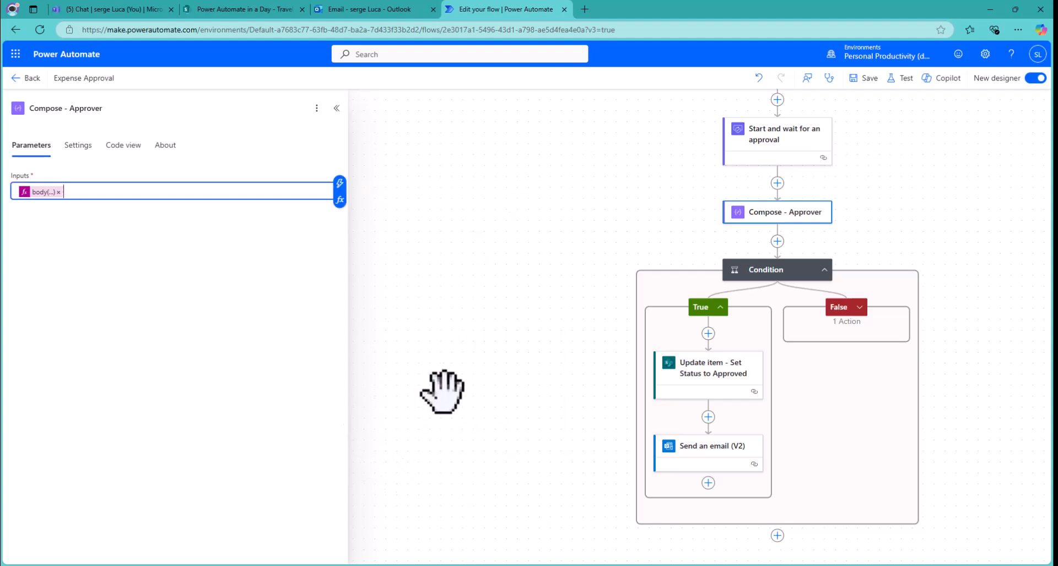
click(868, 82)
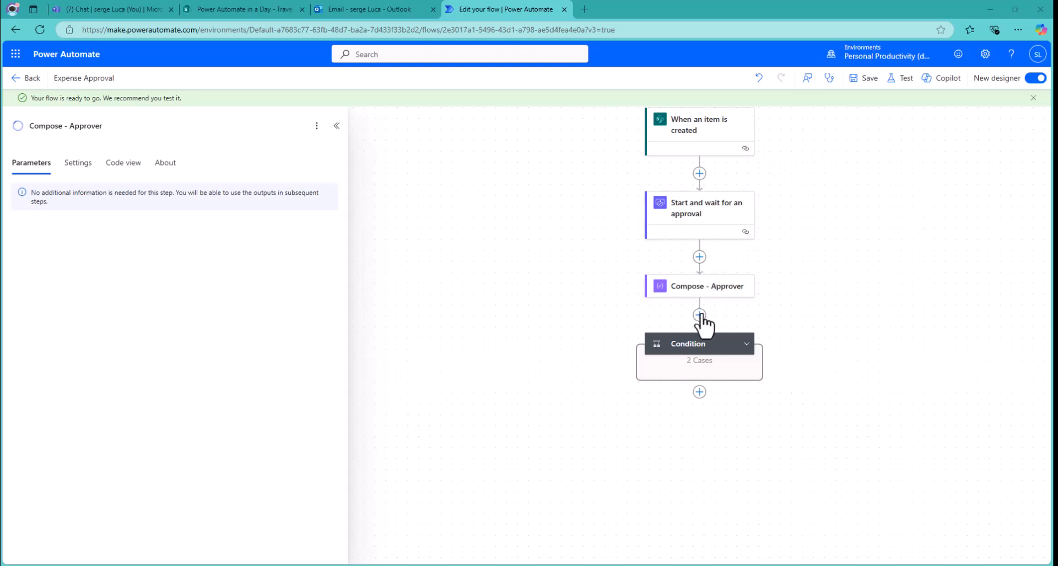
Insert another Data Operation Compose action between Compose - Approver and the Condition.
click(700, 315)
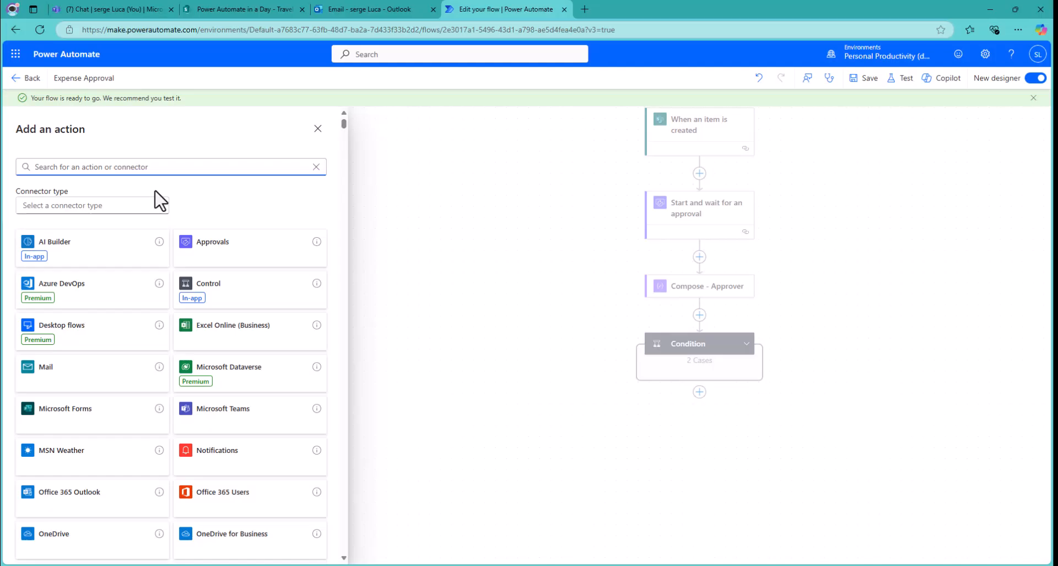
text(compose)
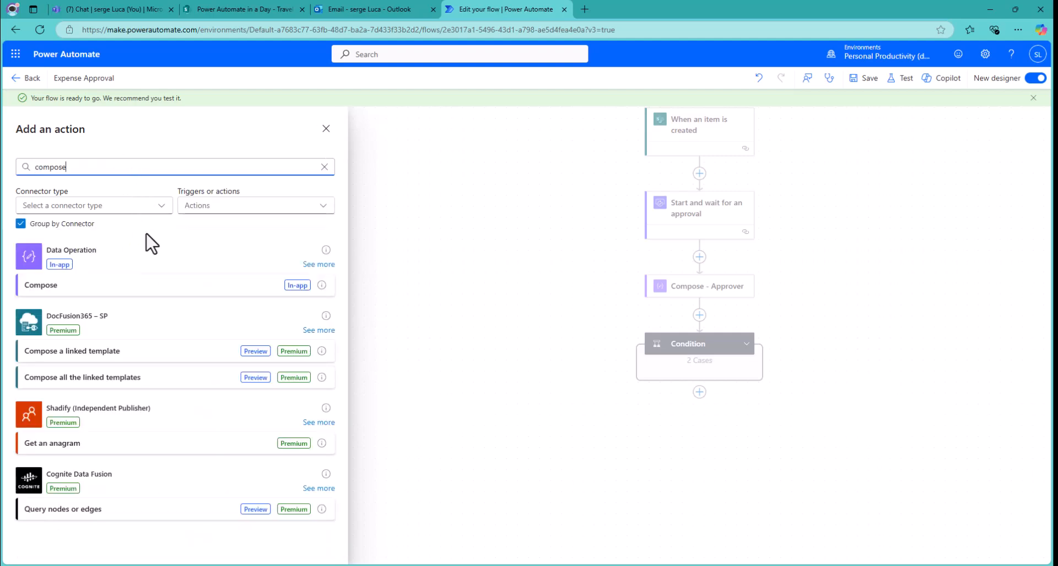
click(292, 286)
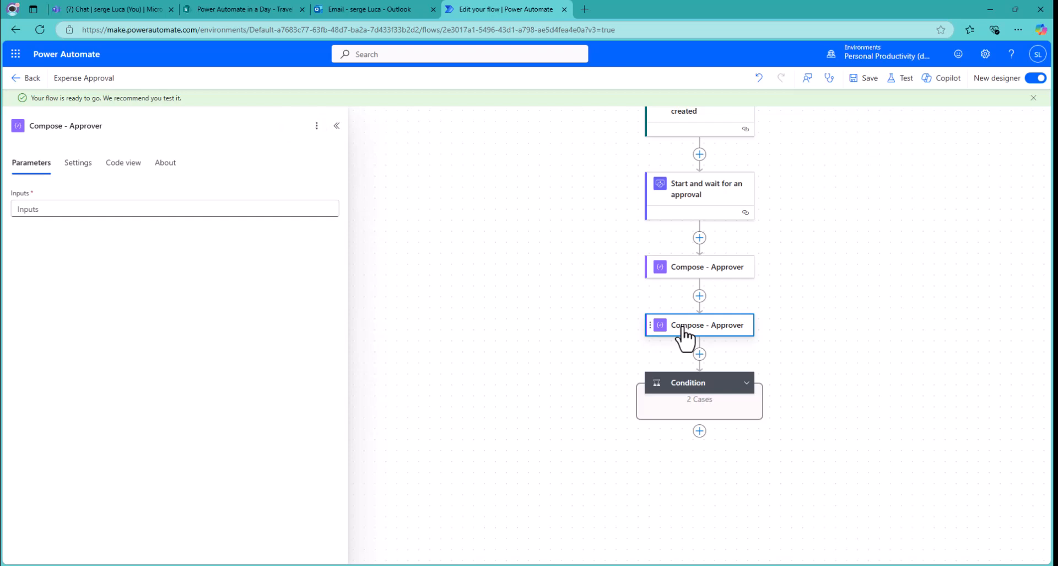
Have Copilot create an expression for the new Compose input from the prompt "displayname of the approver".
click(170, 209)
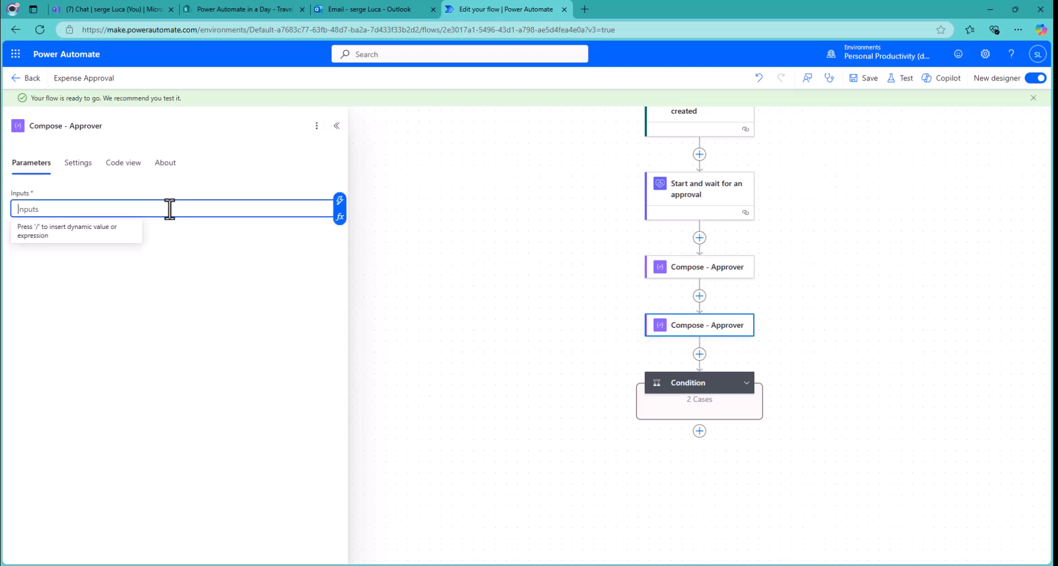
click(340, 218)
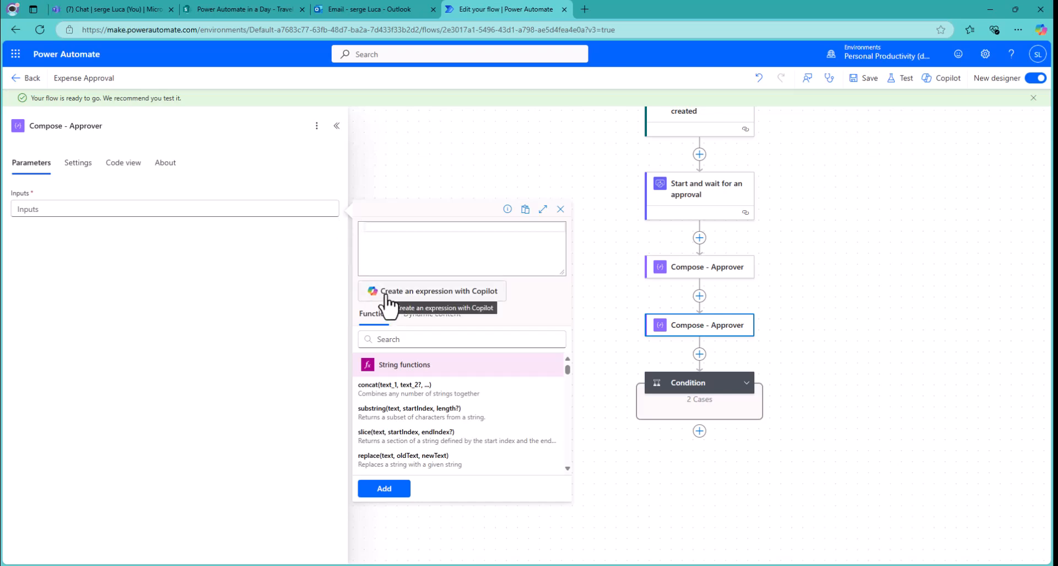
click(438, 292)
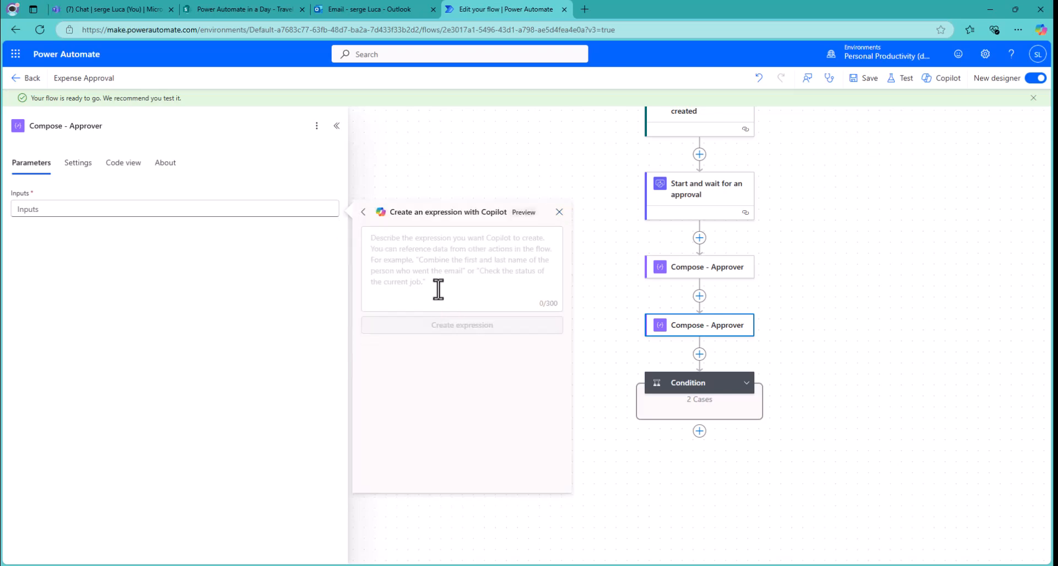
click(431, 259)
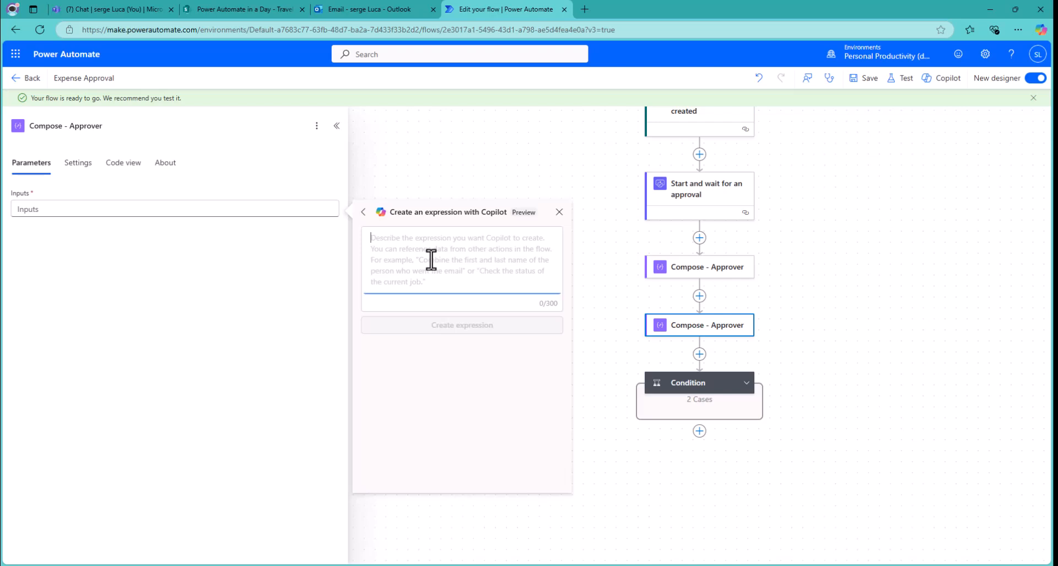
text(displayname of the approver)
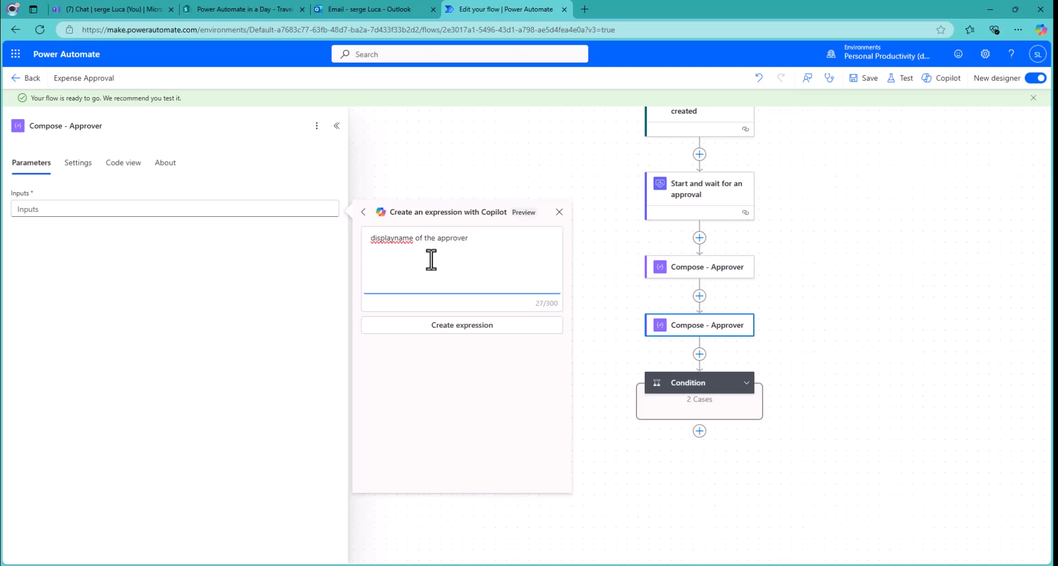
click(481, 329)
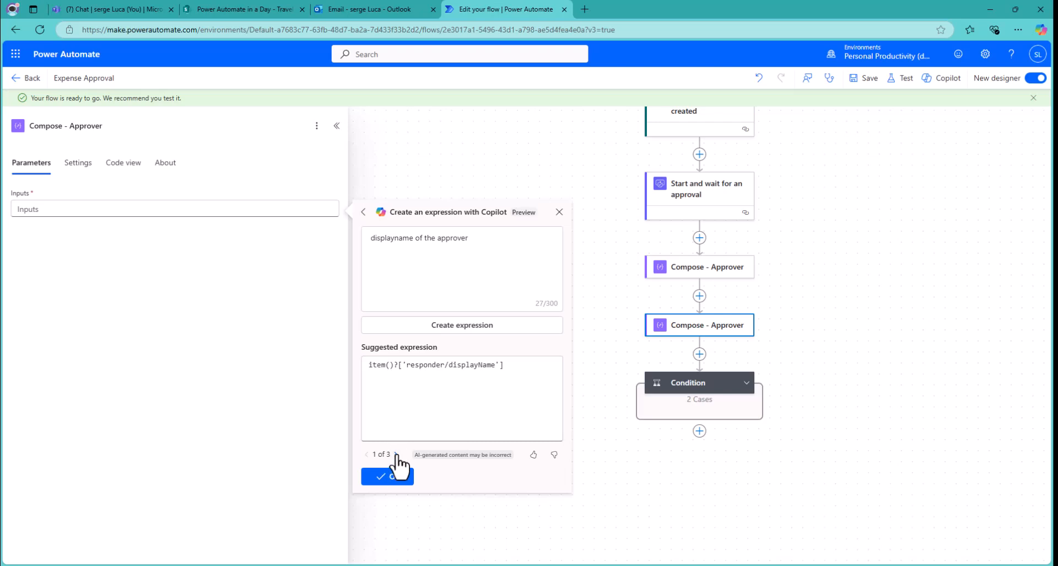
Choose Copilot's second suggested expression, based on outputs('Start_and_wait_for_an_approval'), and add it as the new Compose action's input.
click(397, 453)
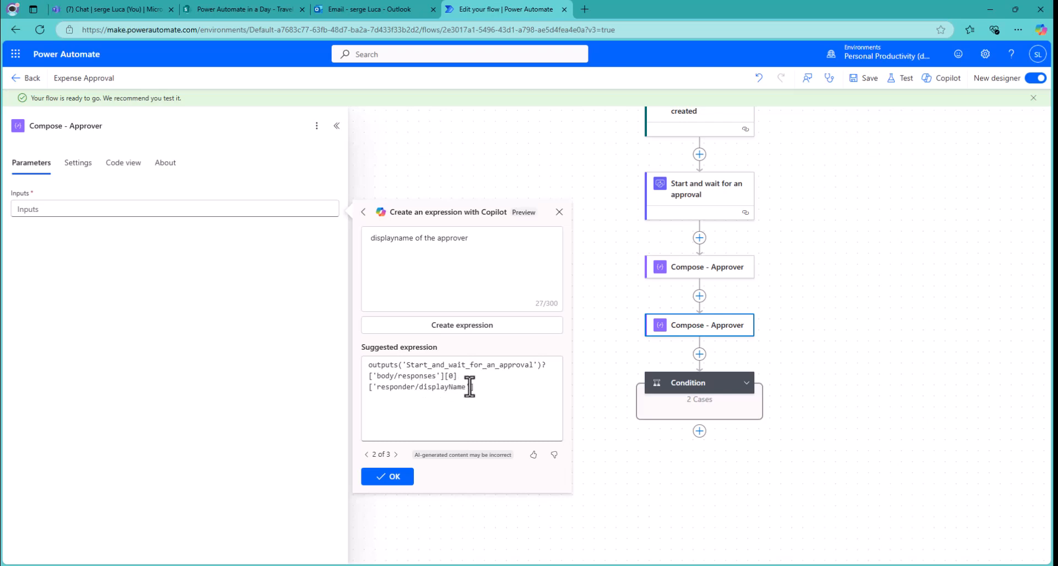
click(395, 478)
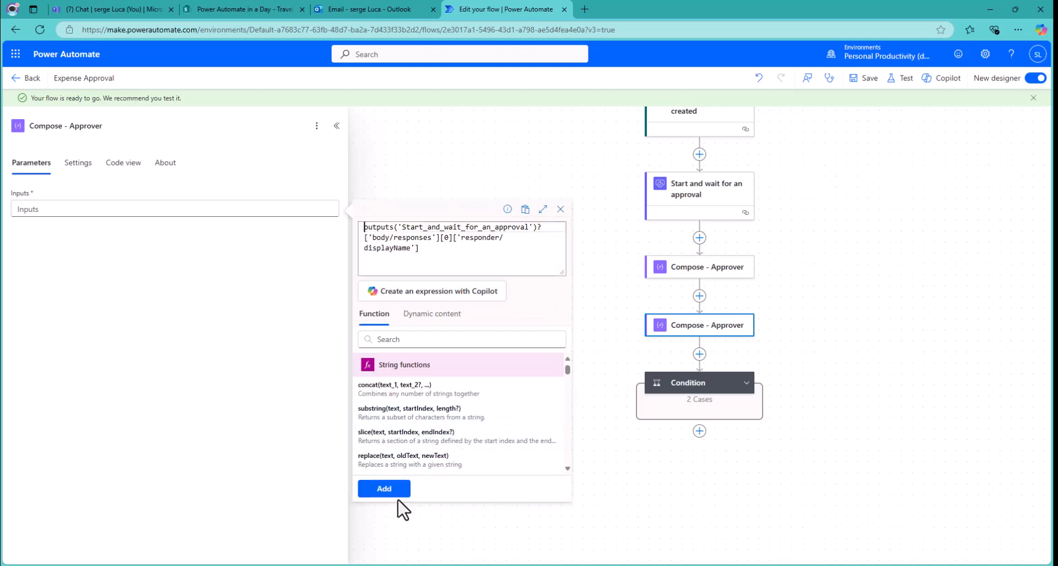
click(386, 487)
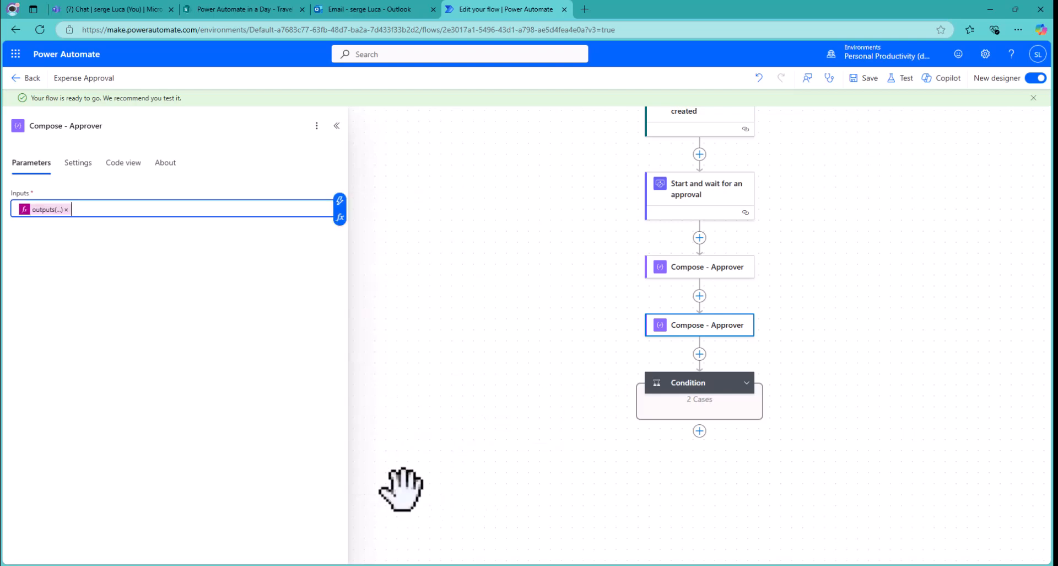
Delete the second Compose - Approver action located directly above the Condition.
click(703, 334)
right_click(703, 333)
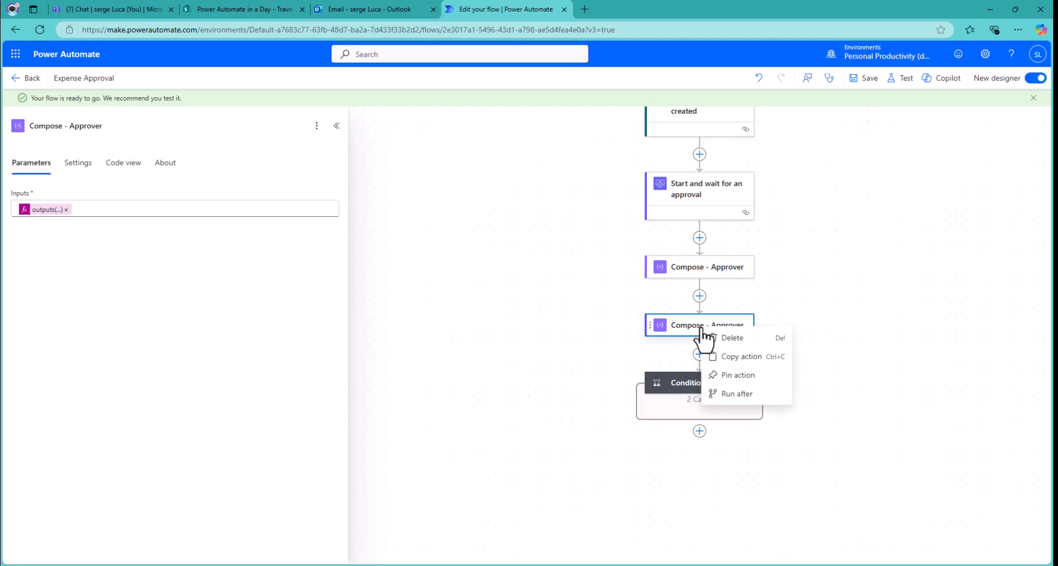
click(729, 339)
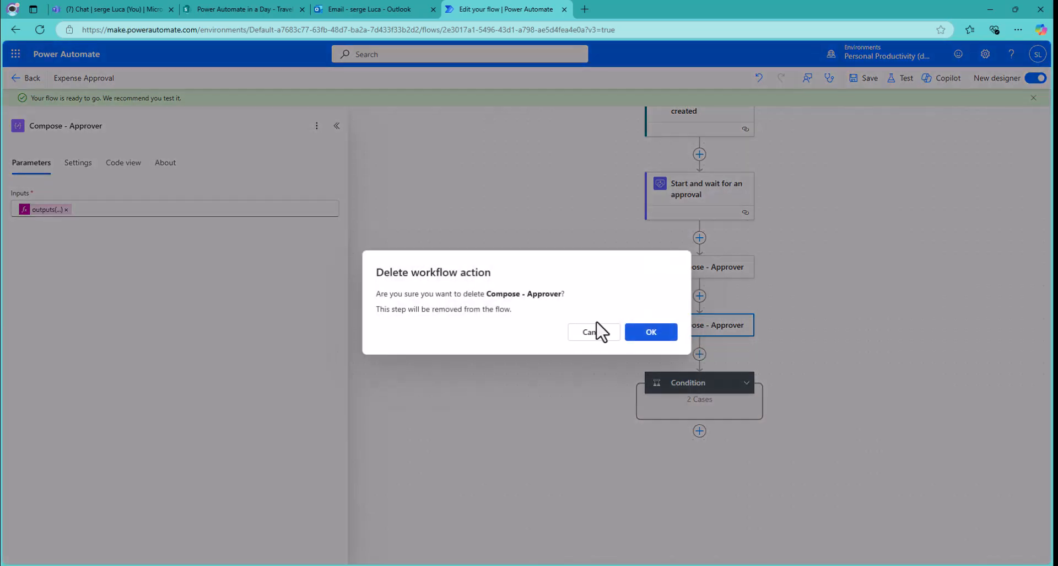
click(670, 333)
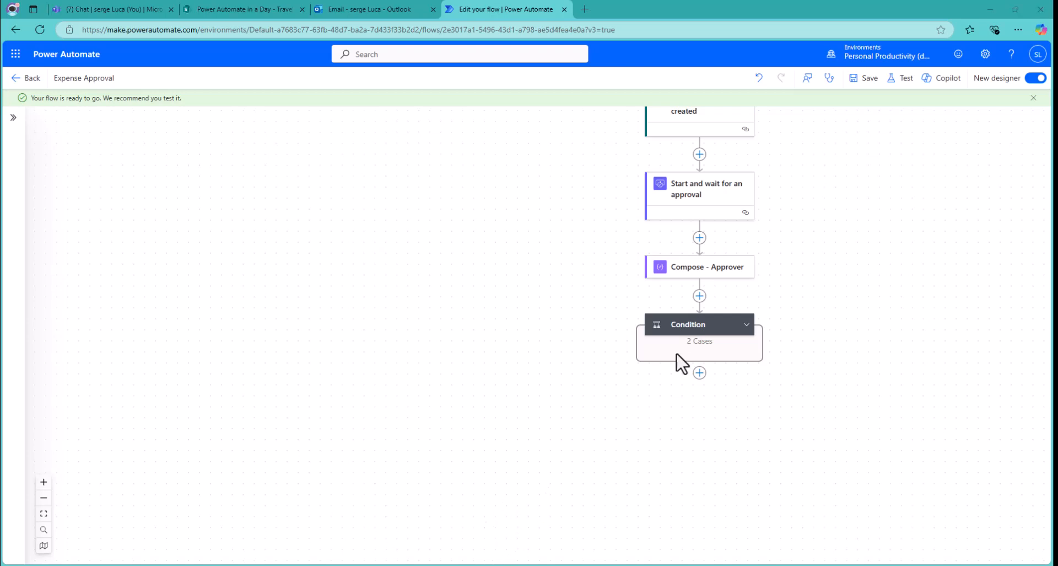
Add the Compose - Approver Outputs after "It has been approved by" in the True branch's email body and save the flow.
click(746, 324)
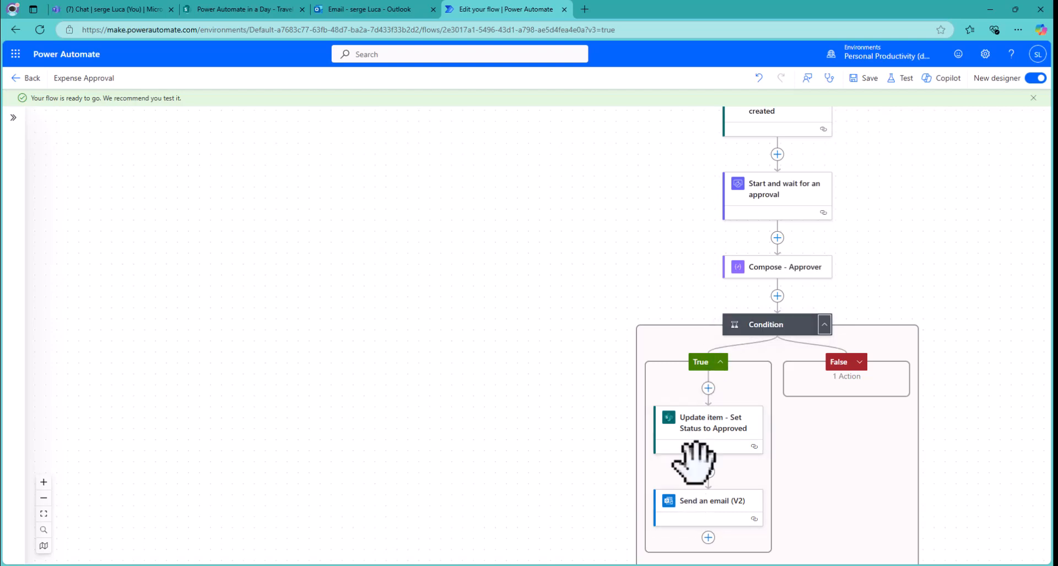
click(694, 511)
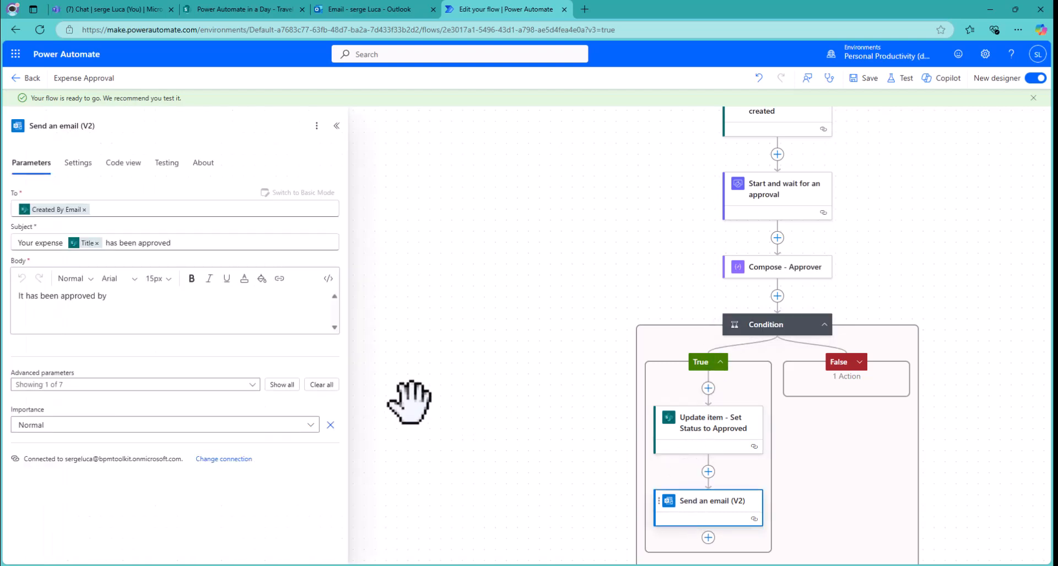
click(135, 299)
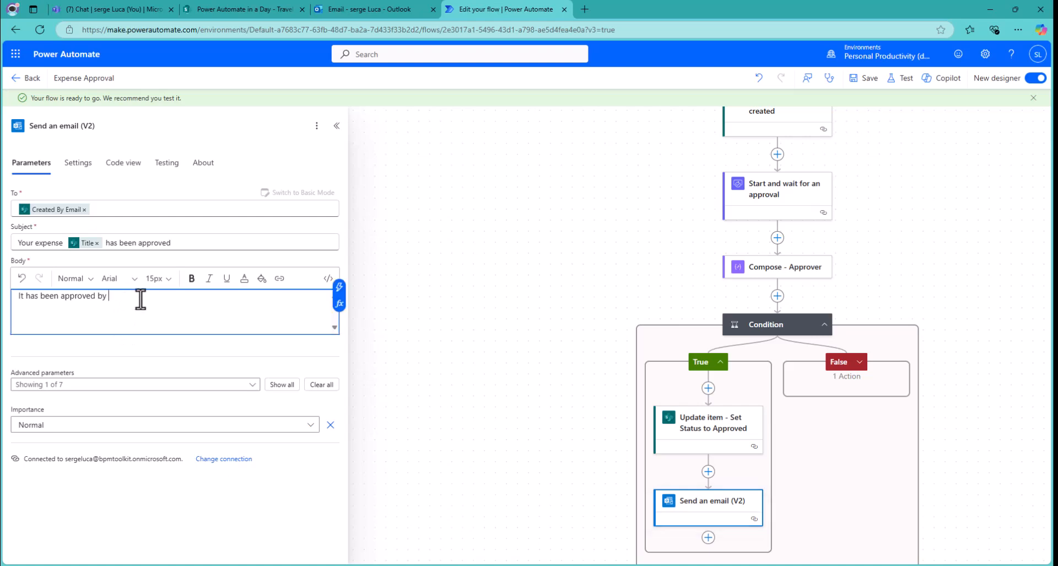
click(339, 286)
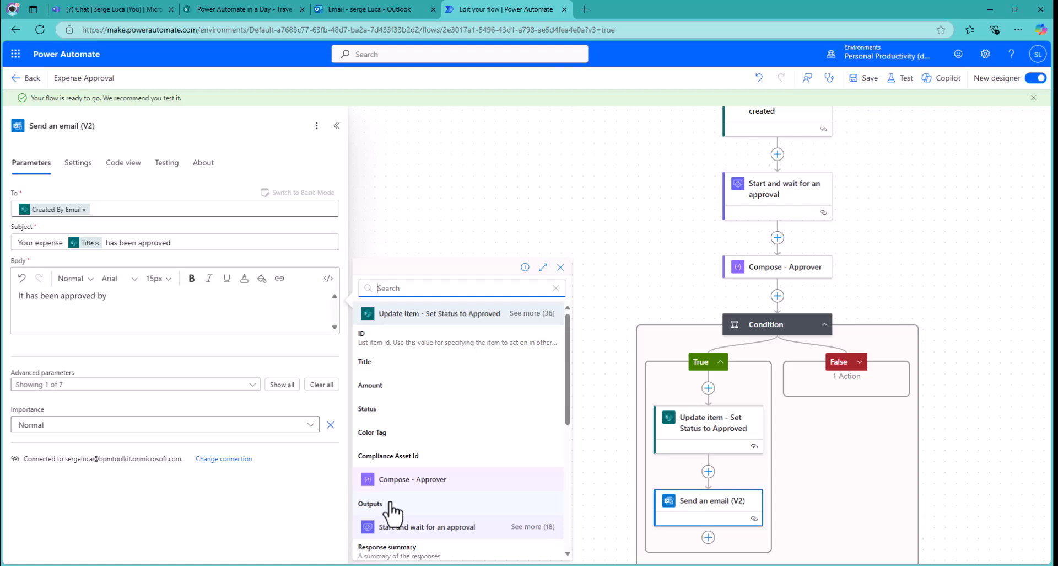
click(372, 504)
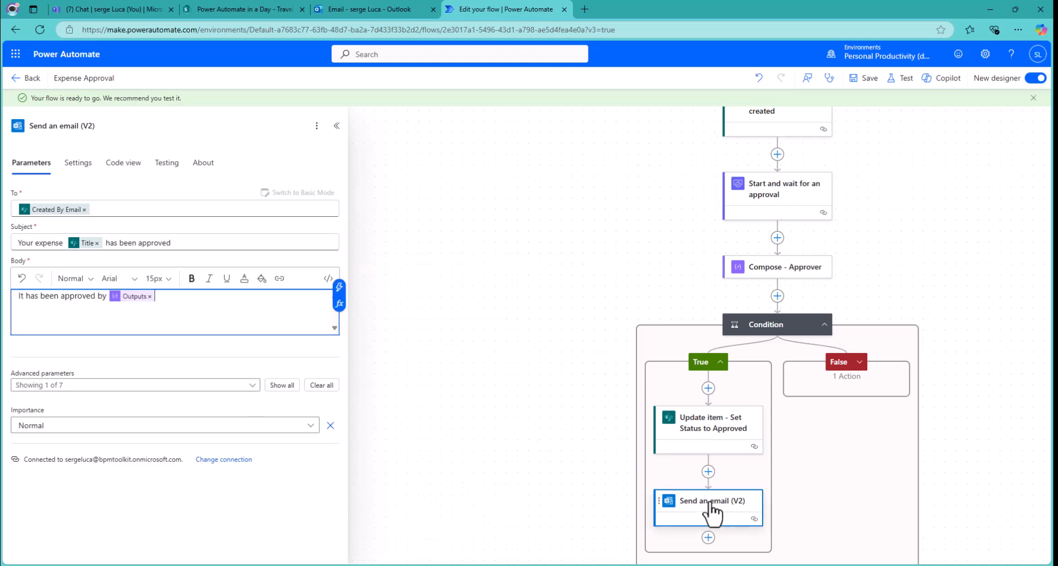
click(863, 79)
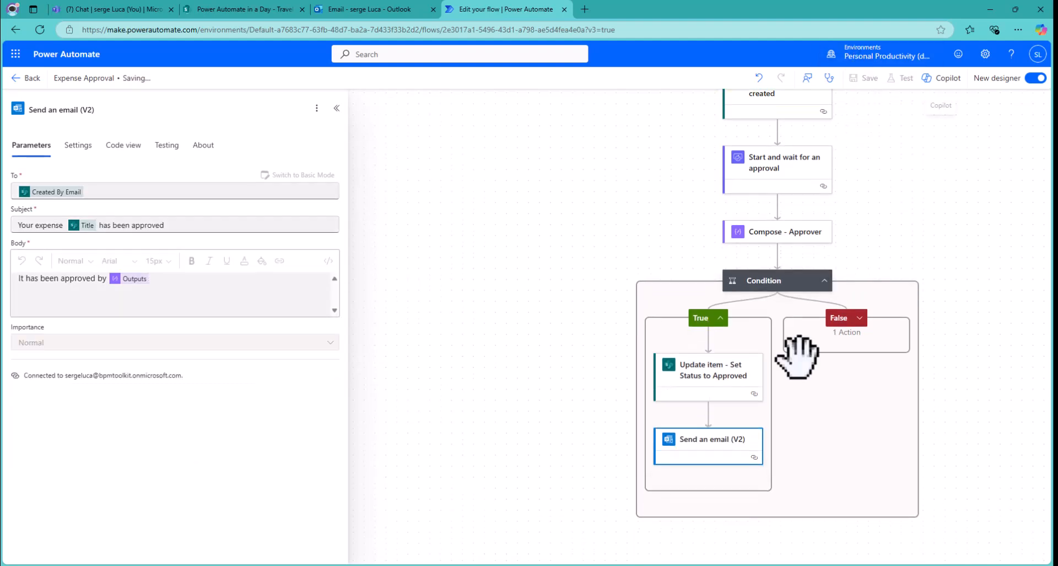
Expand the Condition's False branch and copy the Send an email (V2) action from the True branch.
right_click(700, 442)
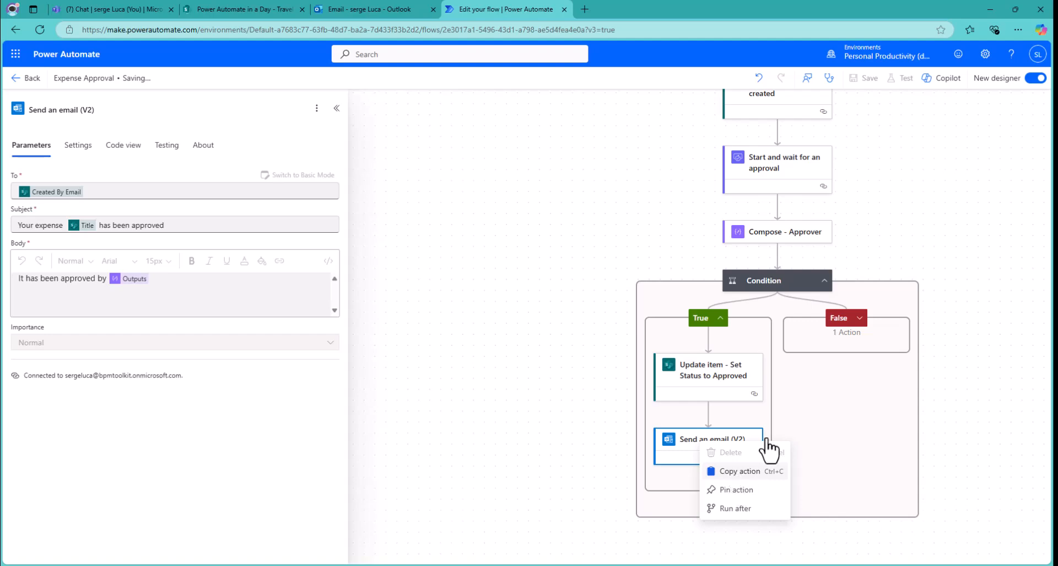
key(ctrl+c)
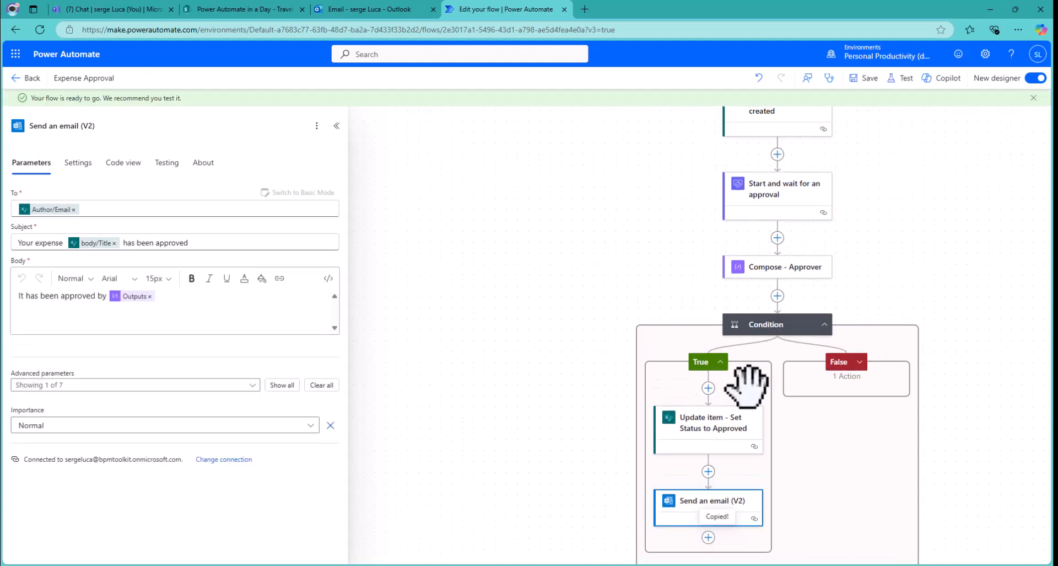
click(717, 434)
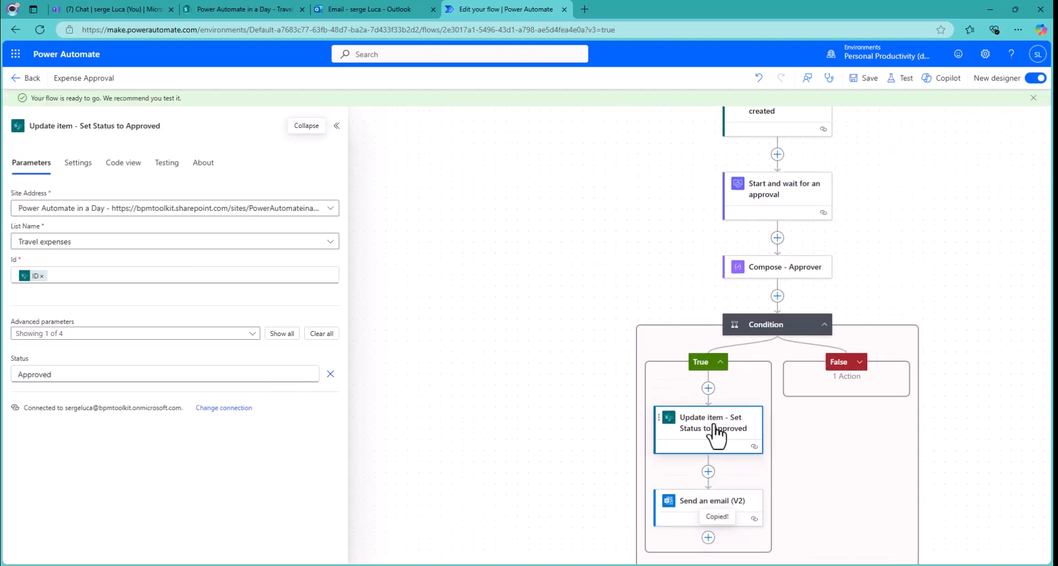
click(862, 366)
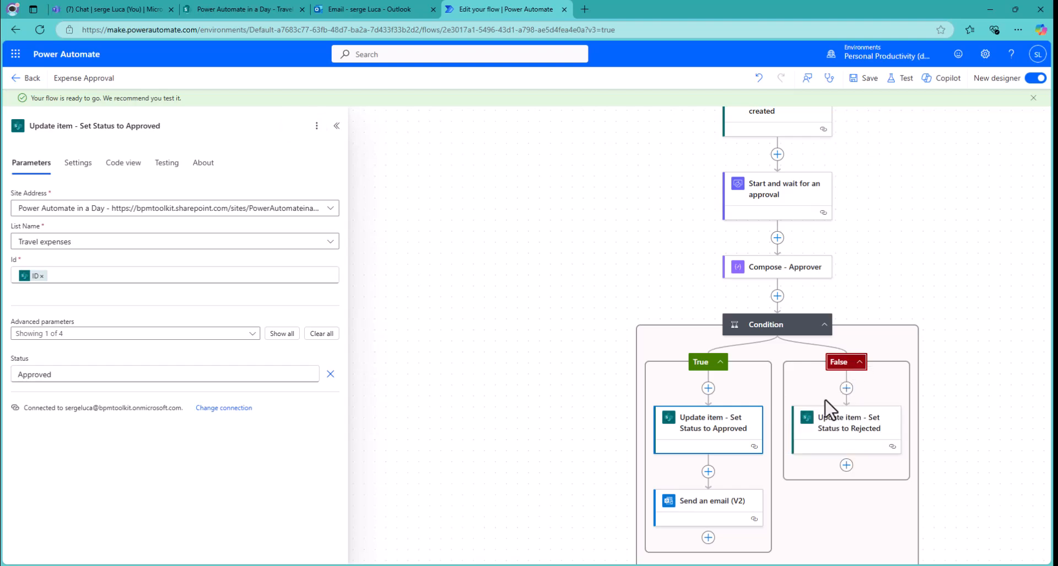
click(719, 502)
right_click(741, 501)
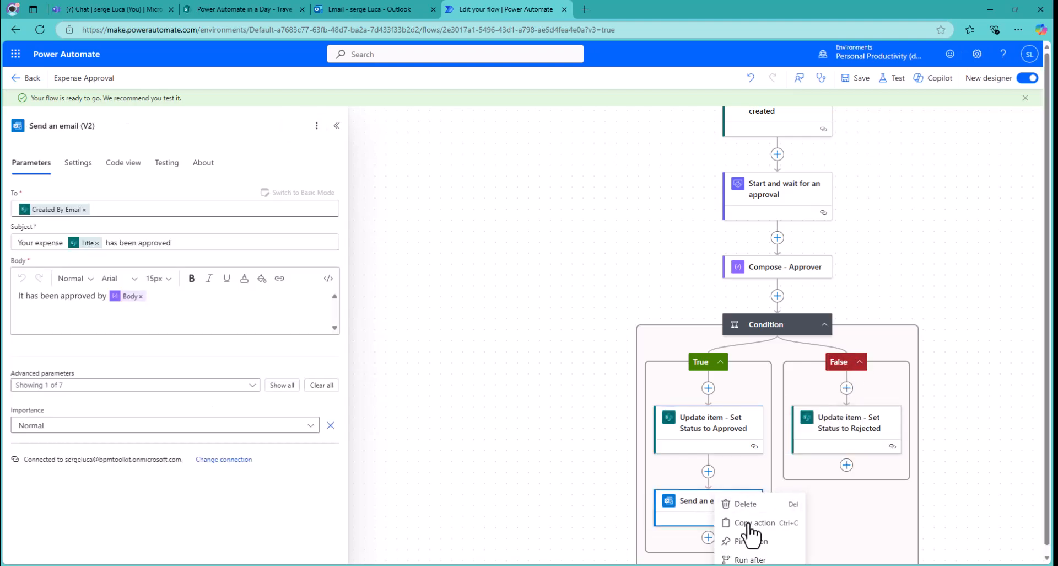
click(750, 522)
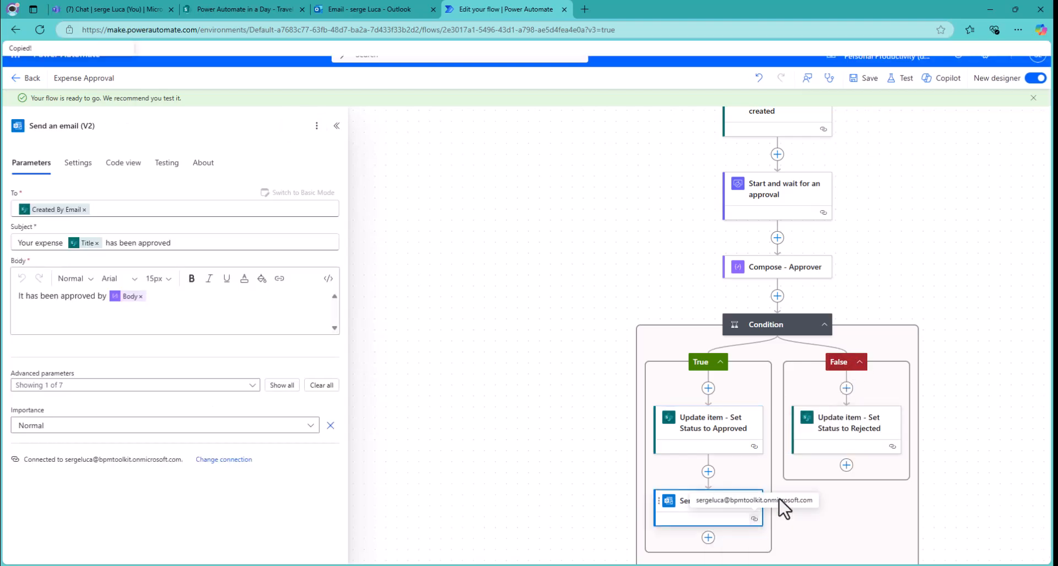
Paste the copied email action below Update item - Set Status to Rejected in the False branch.
click(846, 465)
right_click(846, 468)
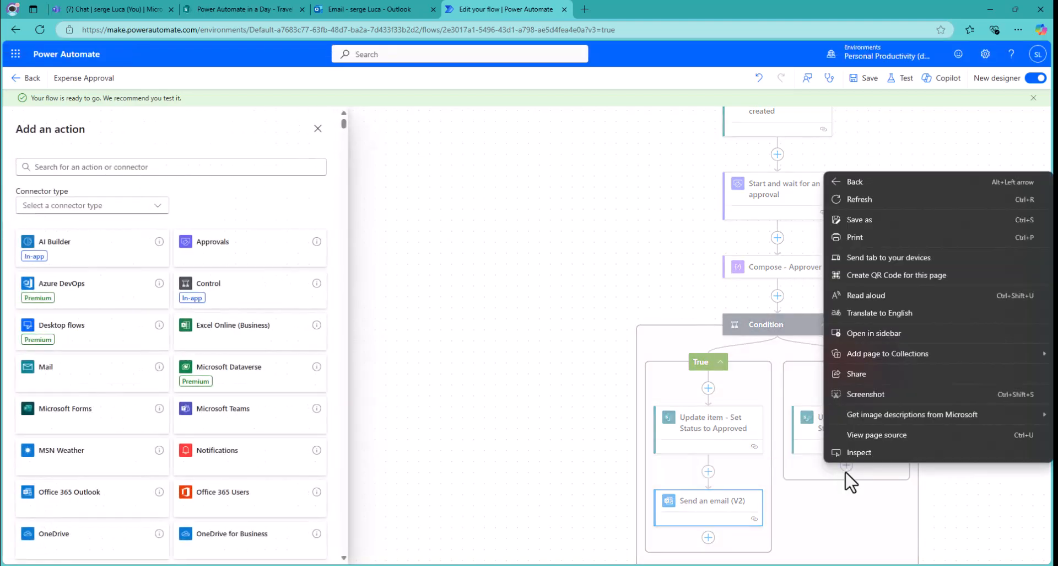
click(846, 469)
click(847, 467)
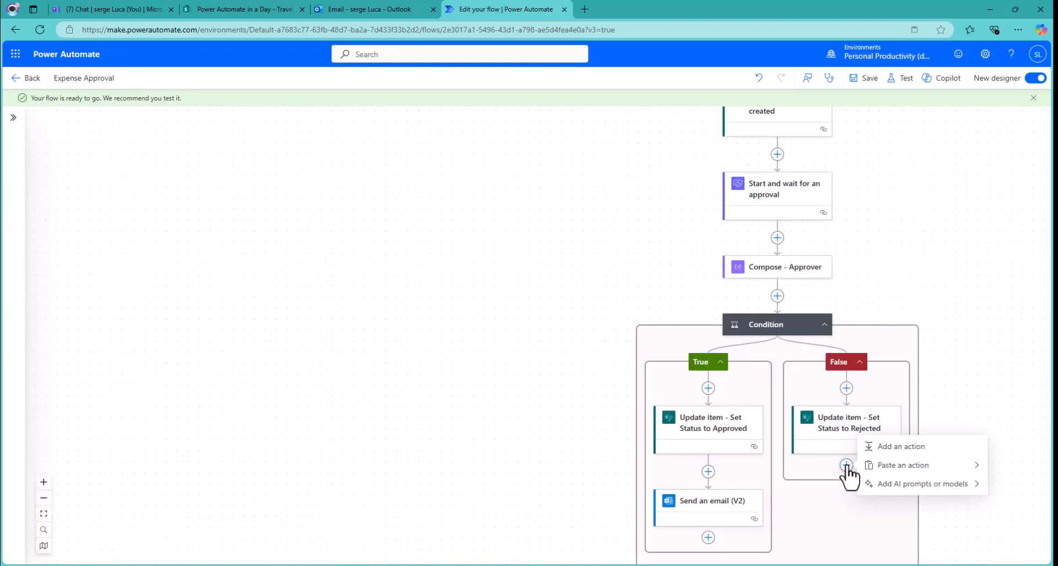
mouse_move(865, 464)
click(825, 468)
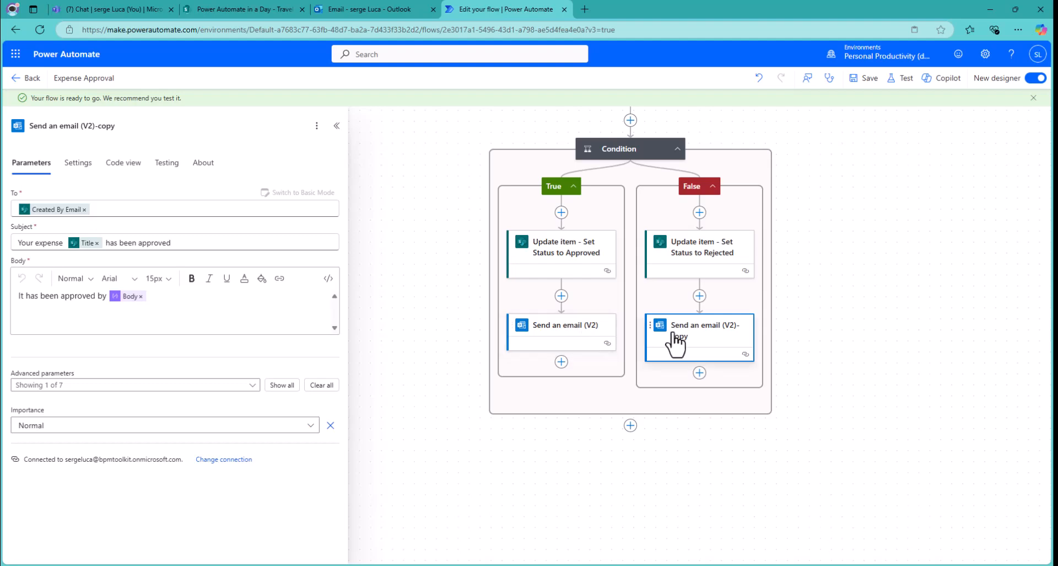
Rename the True branch email "Send an email (V2) - notify approved" and the False branch copy "Send an email (V2)-notify rejected".
click(589, 338)
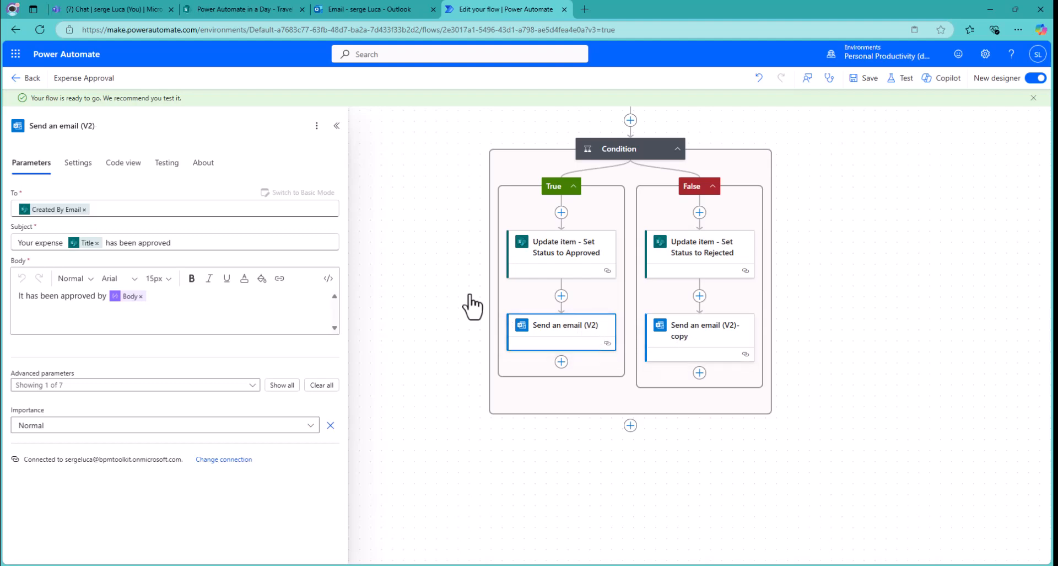
click(113, 124)
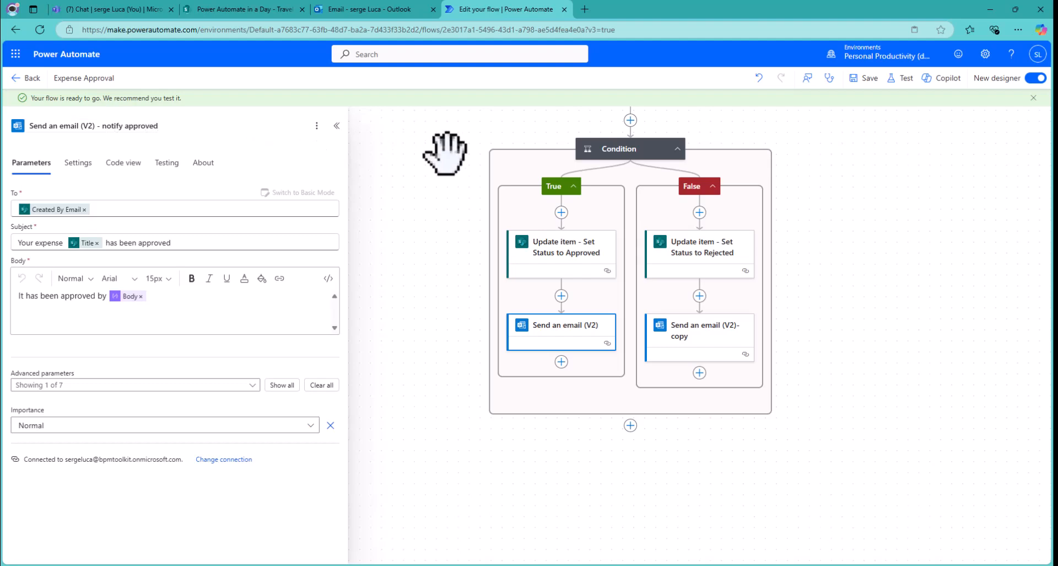
click(693, 342)
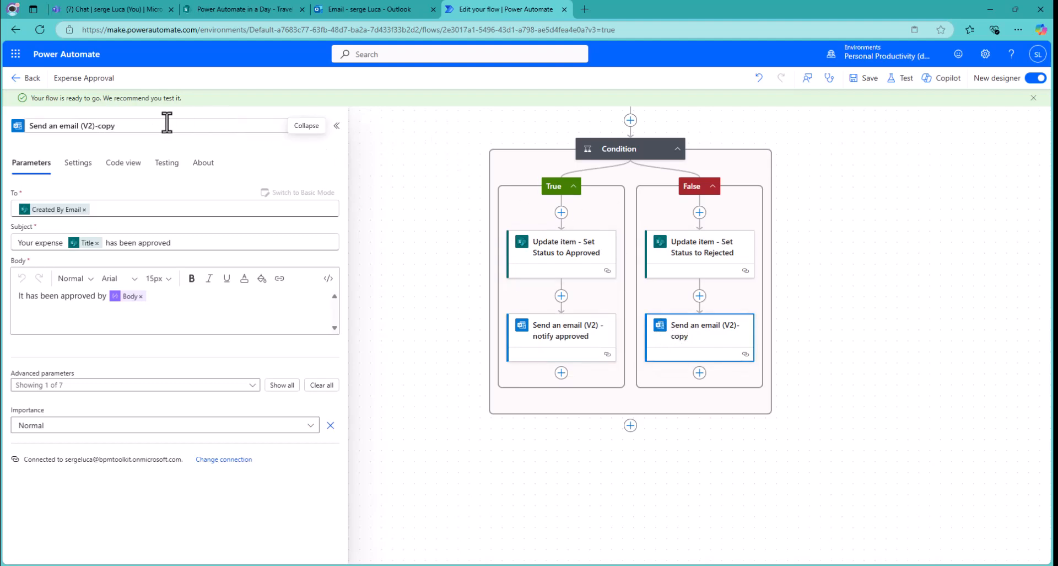
double_click(99, 127)
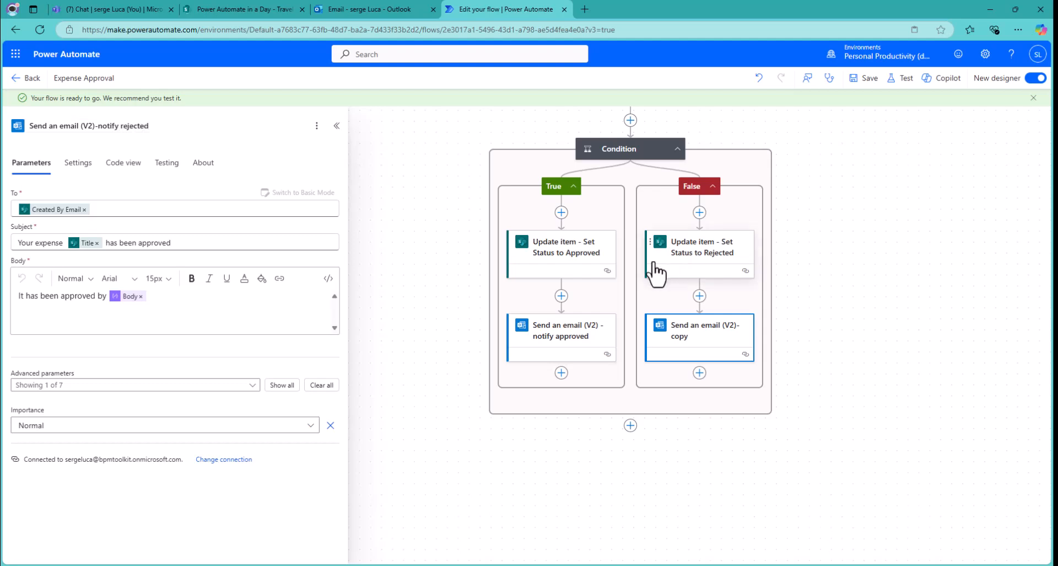
click(694, 330)
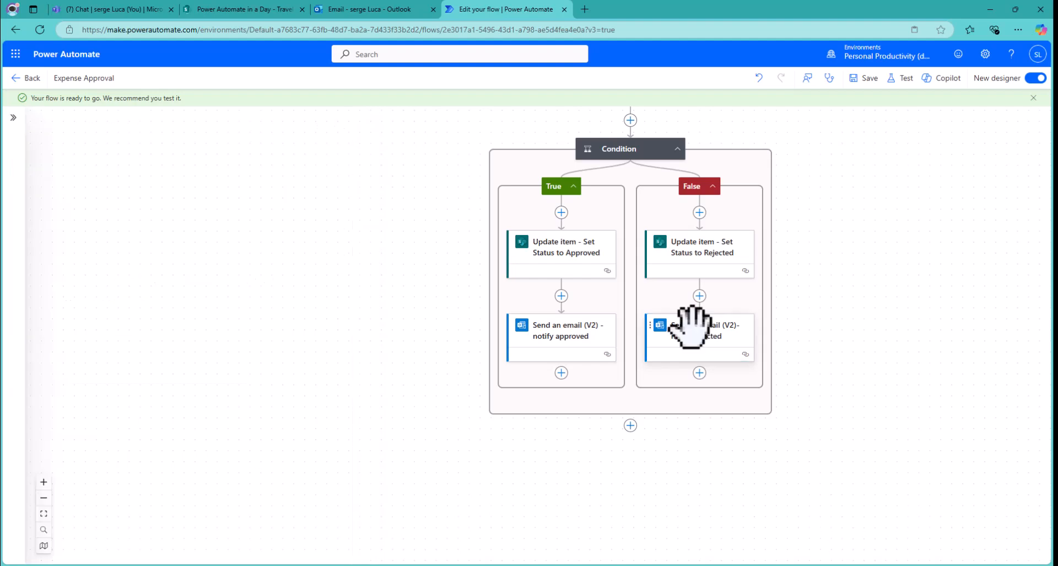
Replace "approved" with "rejected" in the body of the False branch's notification email.
click(691, 327)
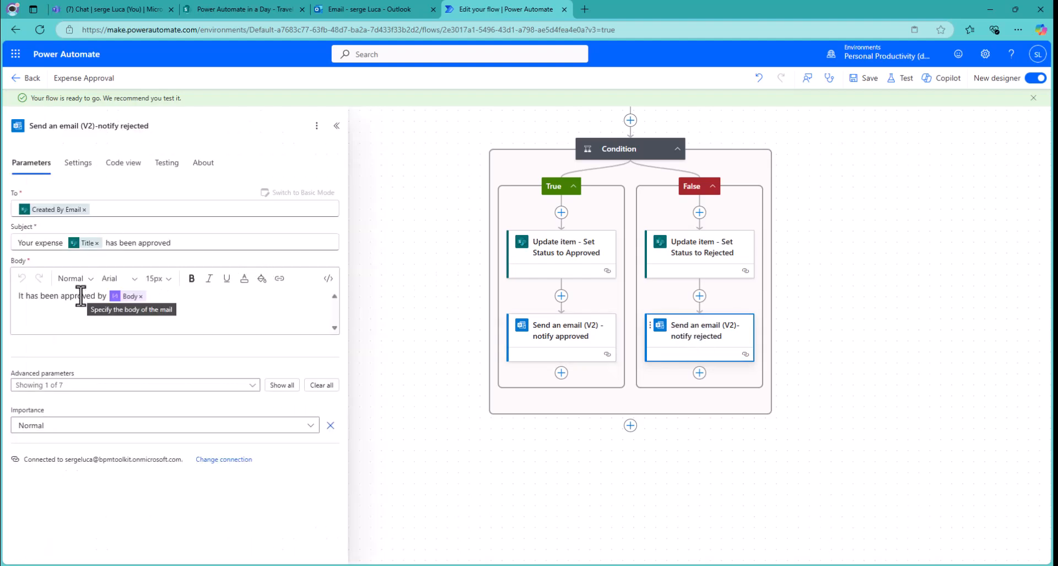
drag(80, 295, 61, 295)
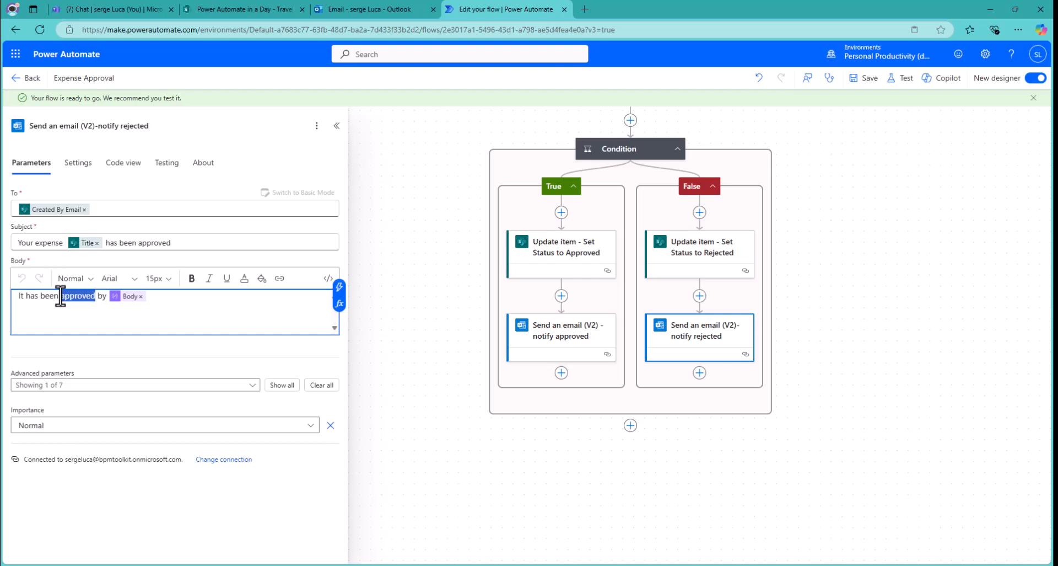
text(rejected)
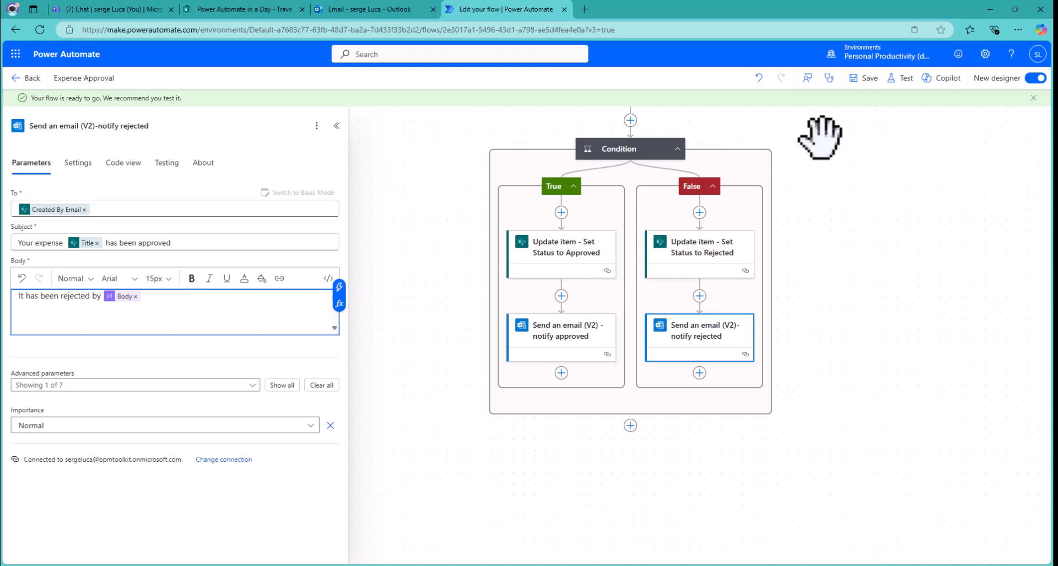
Copy the Update item - Set Status to Approved action and paste it between the trigger and Start and wait for an approval.
scroll(659, 218, up, 2)
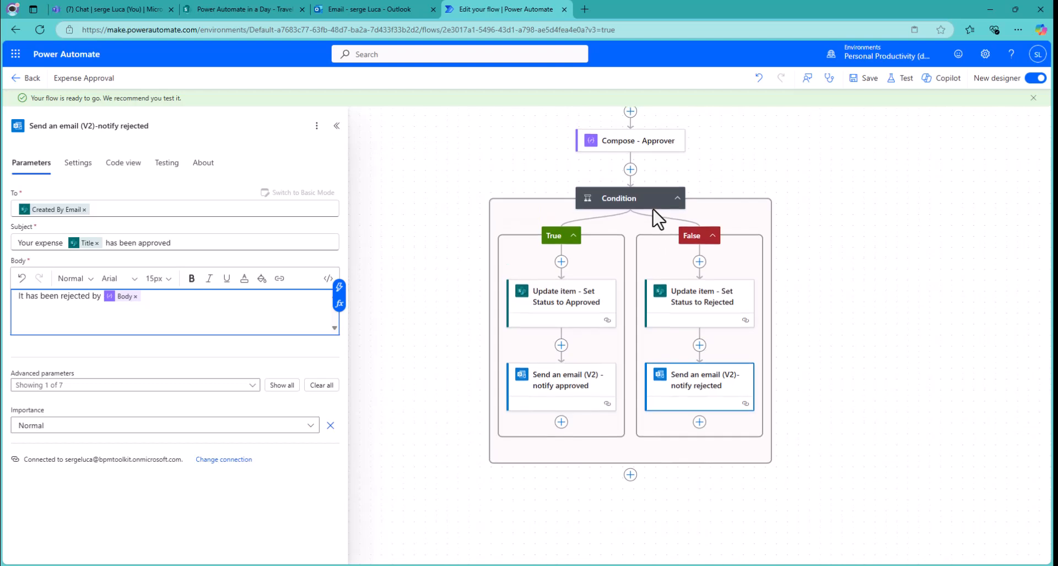
scroll(653, 206, up, 2)
scroll(653, 207, up, 2)
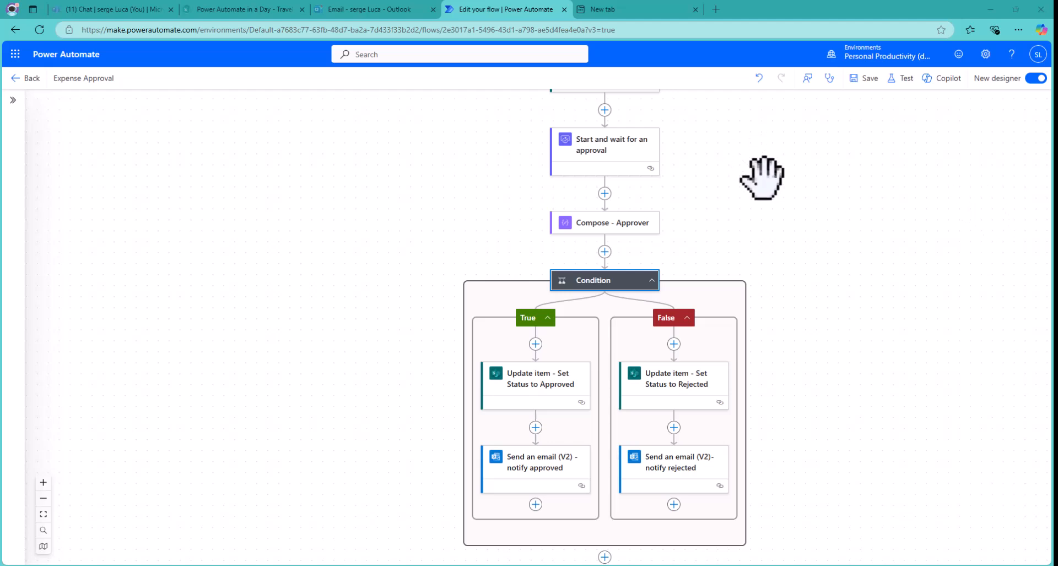
scroll(761, 179, up, 2)
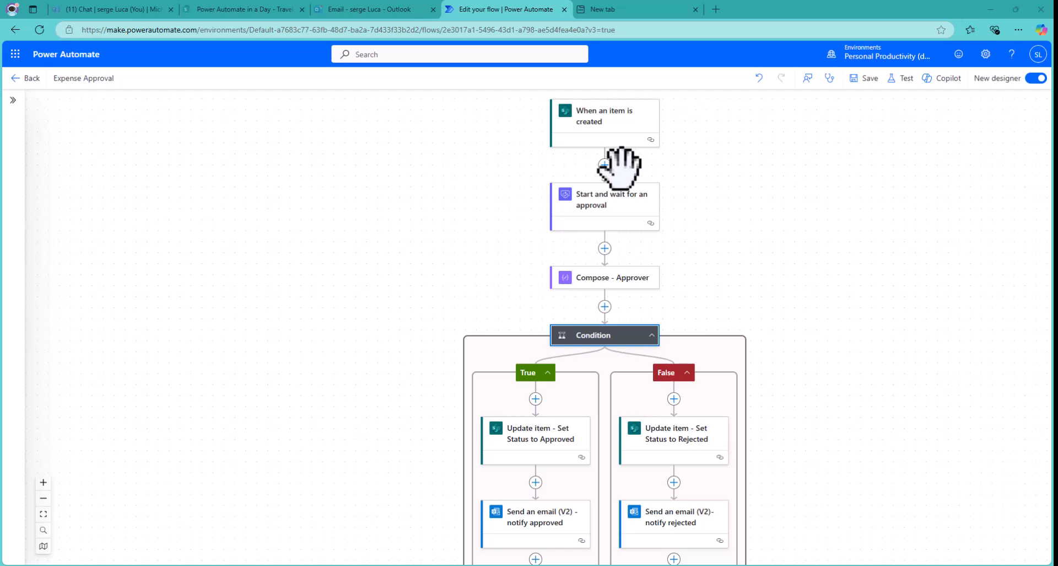
click(543, 447)
right_click(542, 441)
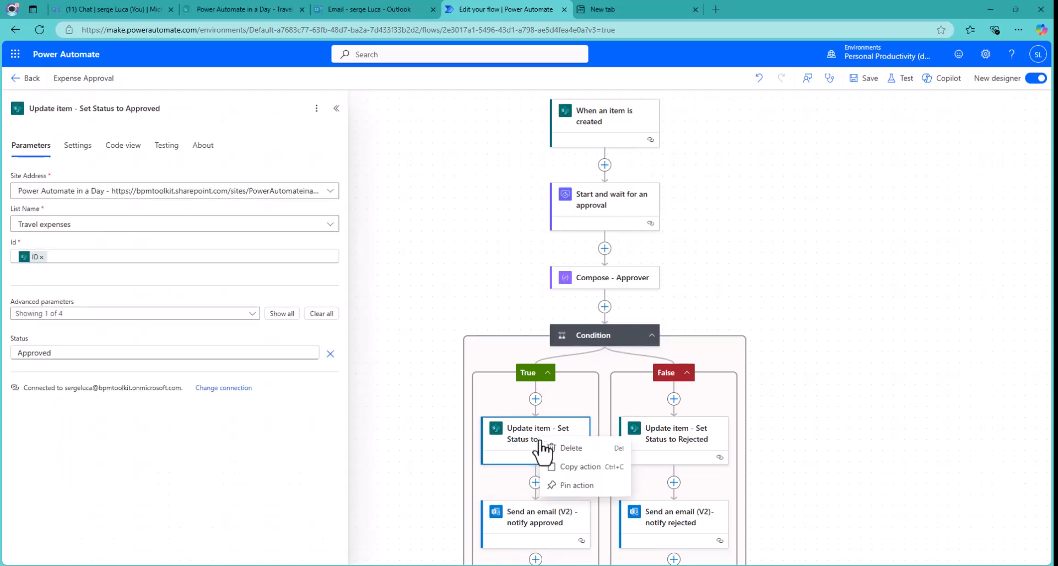
click(581, 468)
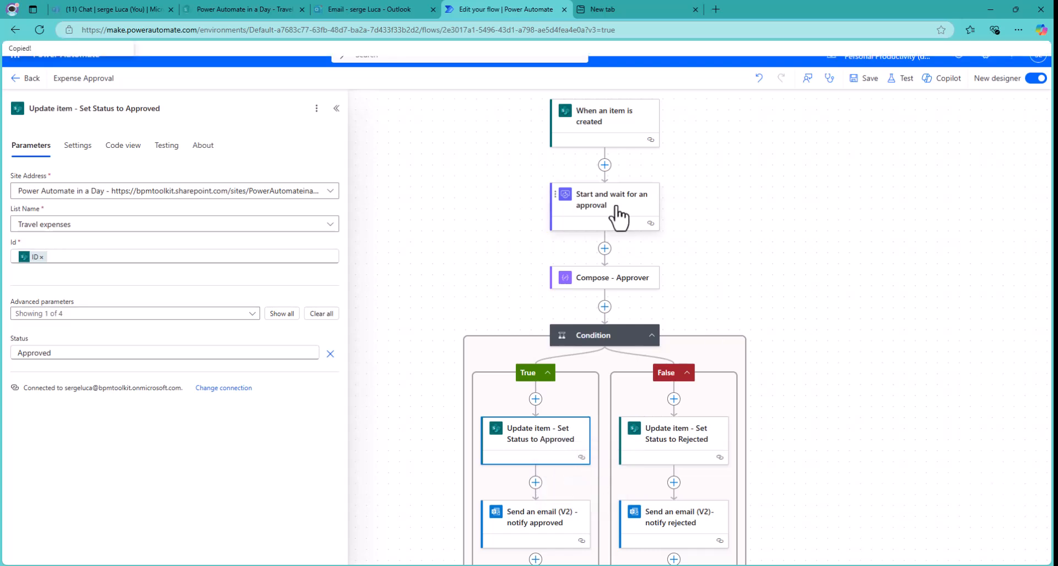
right_click(604, 165)
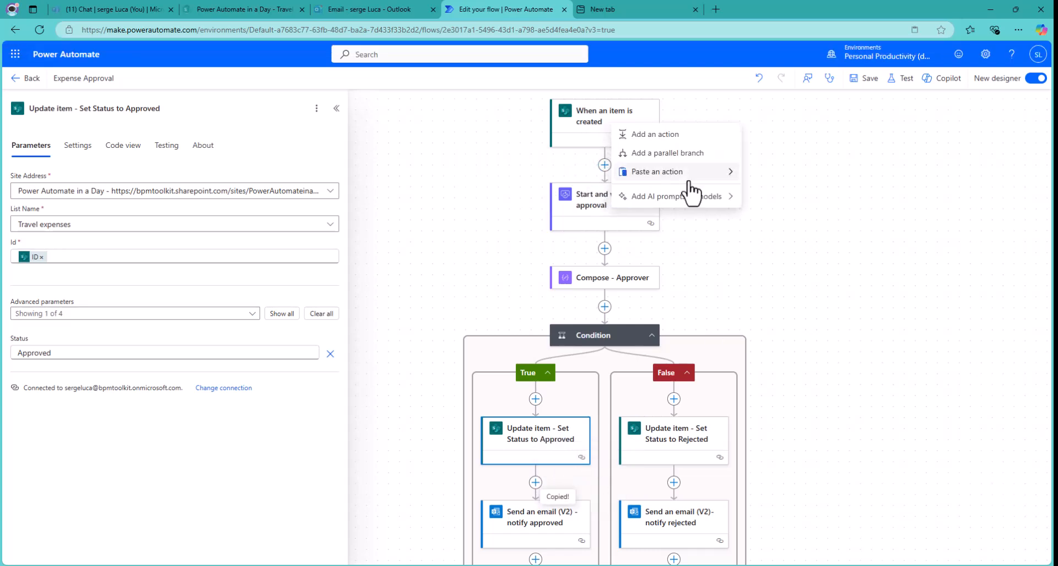
mouse_move(689, 172)
click(777, 174)
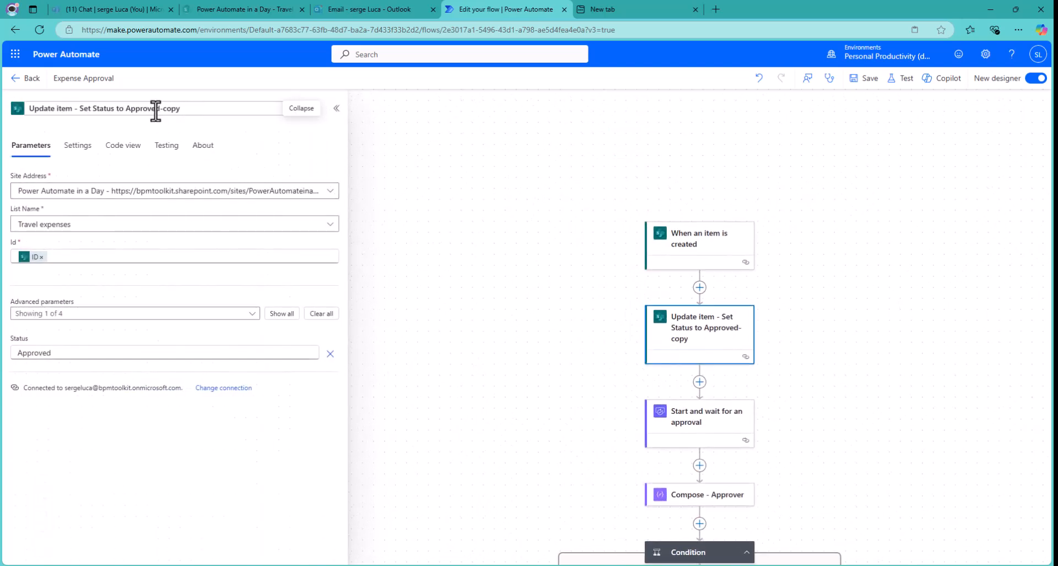
Set the pasted action's Status to Pending and rename it "Update item - Set Status to Pending".
double_click(66, 353)
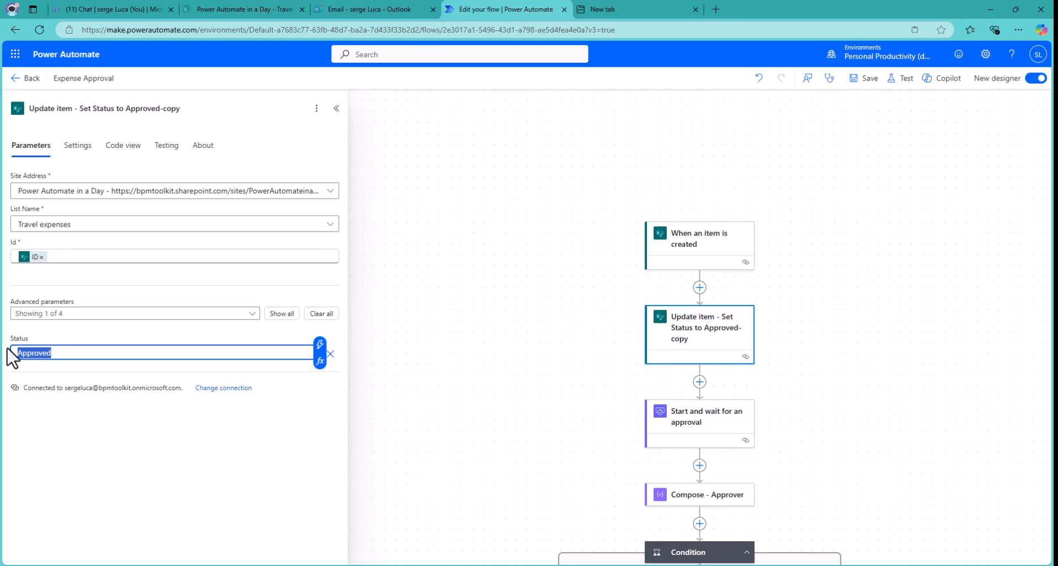
text(Pending)
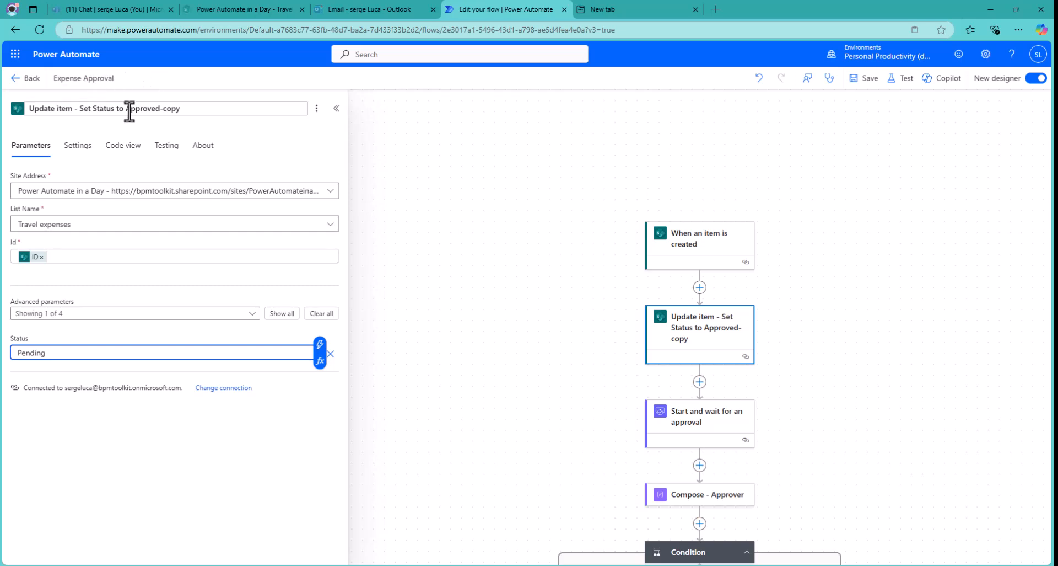
drag(127, 108, 298, 114)
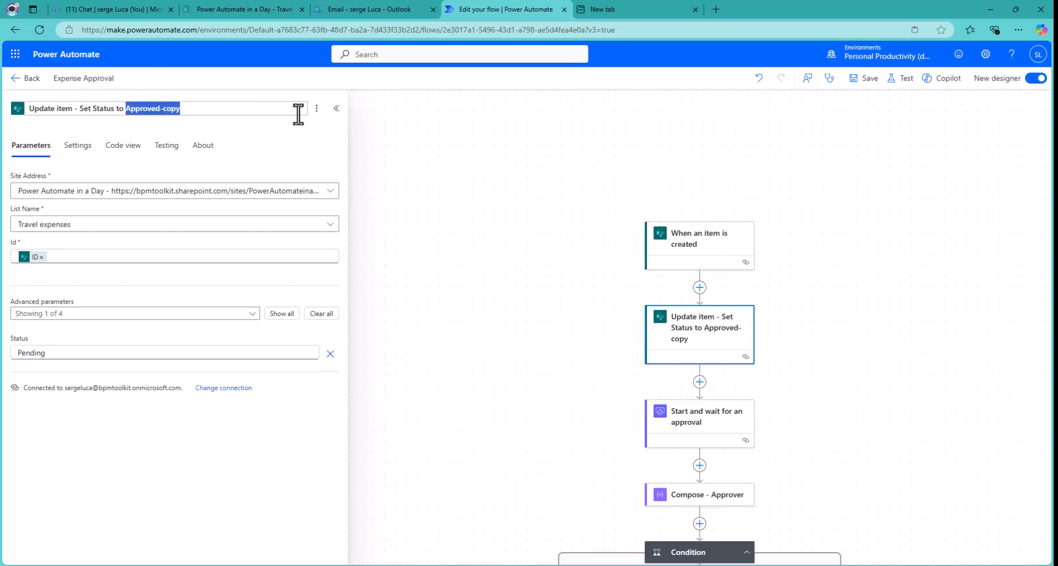
text(Pending)
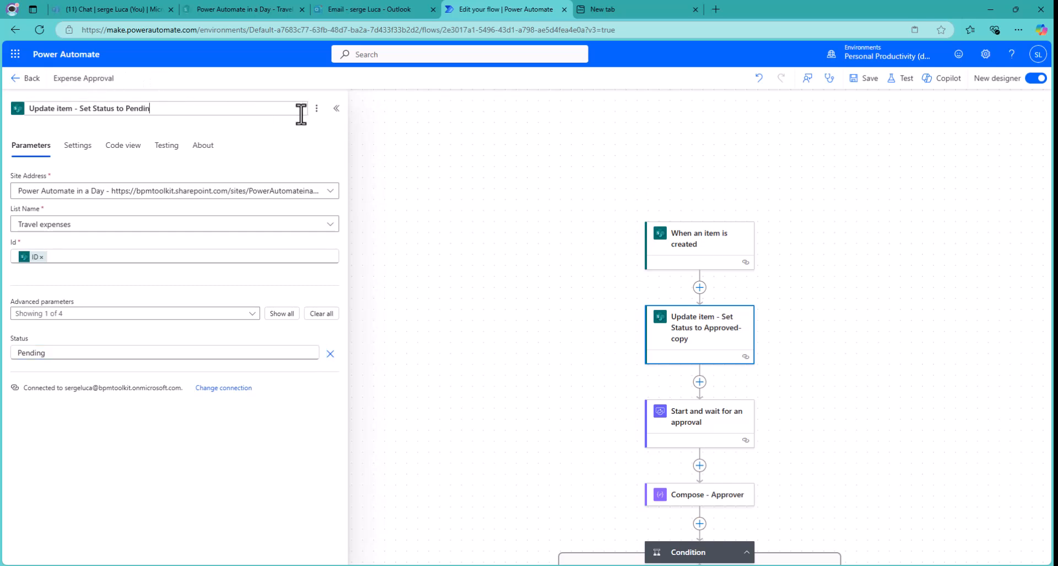
click(247, 145)
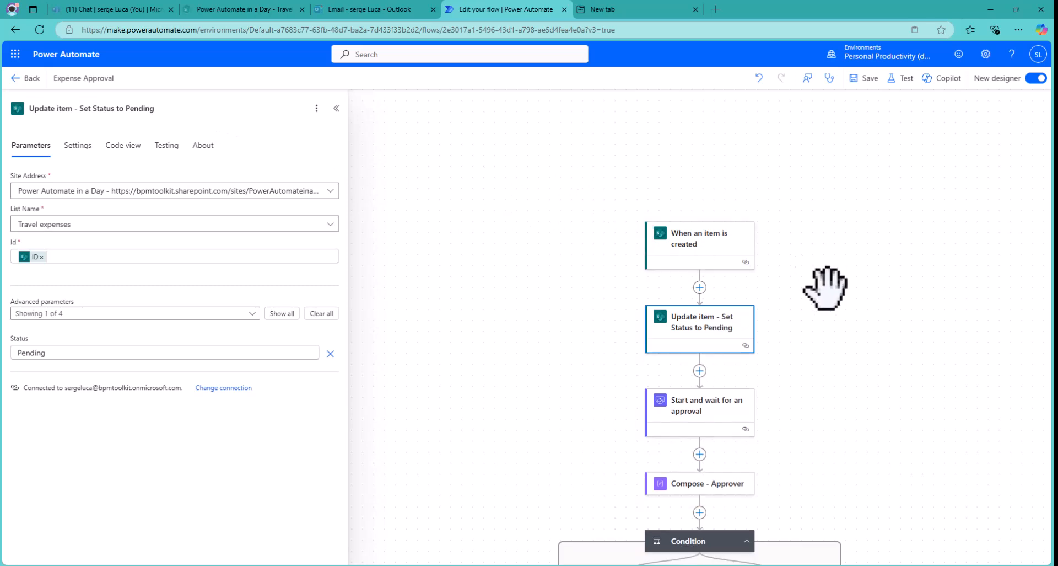
Add a Condition control between When an item is created and Update item - Set Status to Pending.
scroll(825, 288, down, 1)
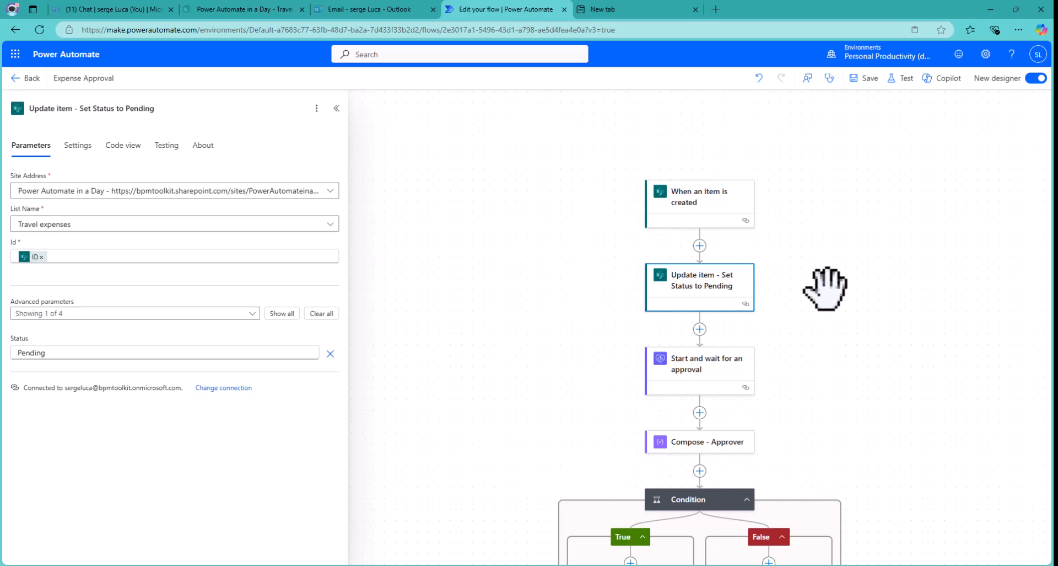
scroll(825, 288, down, 1)
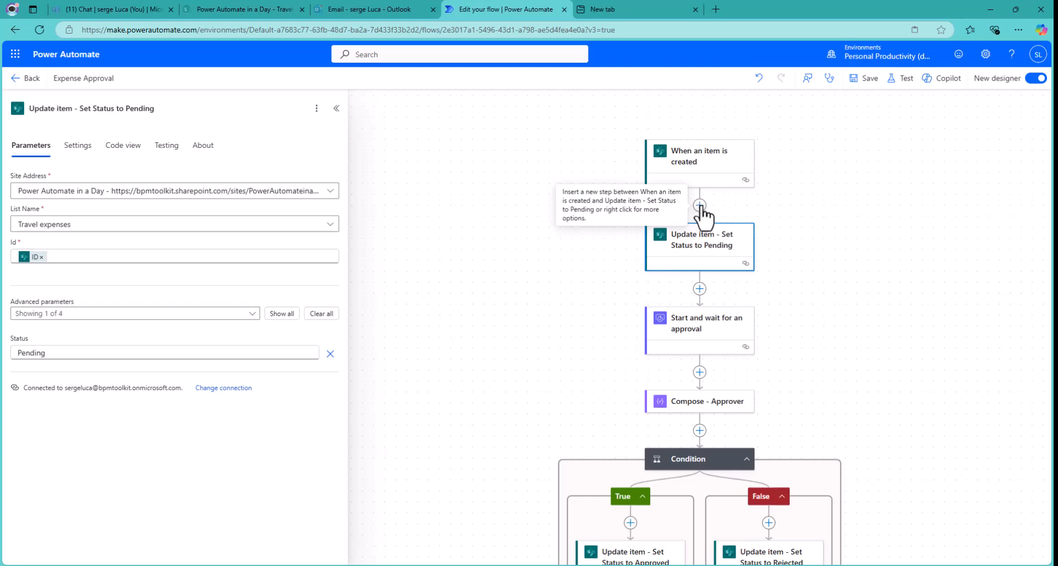
click(699, 205)
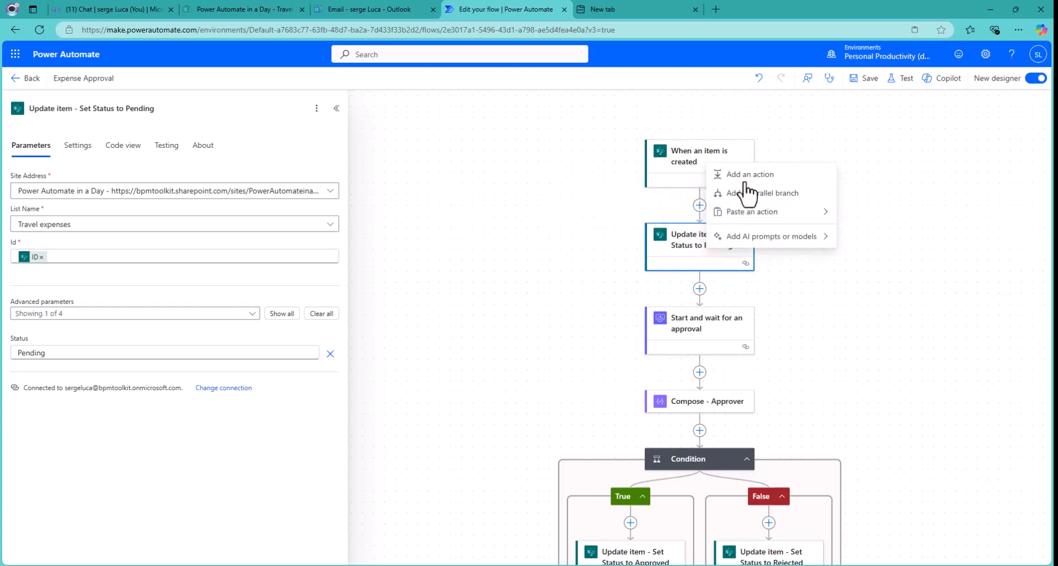
click(717, 174)
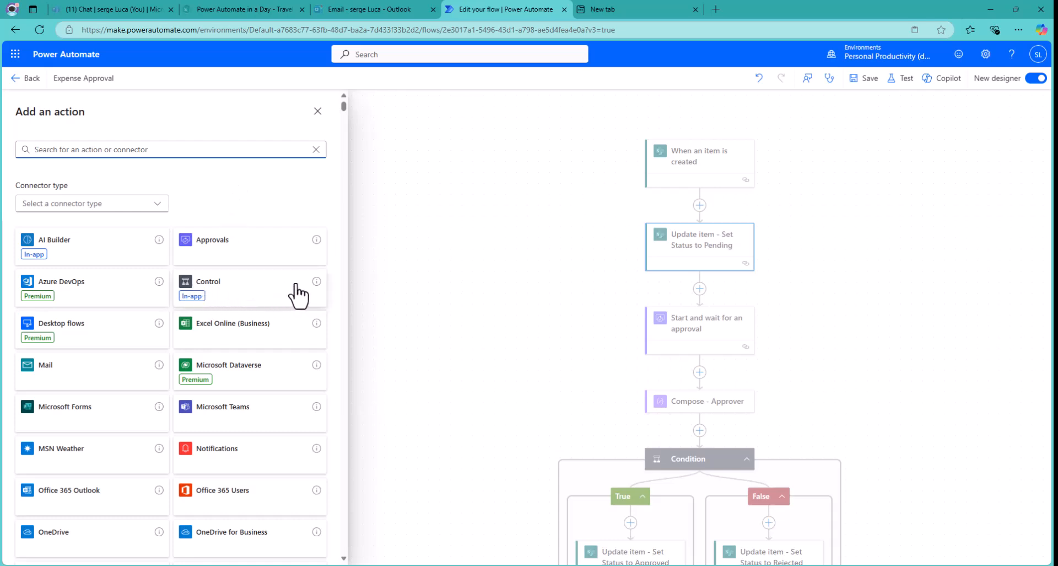
click(205, 291)
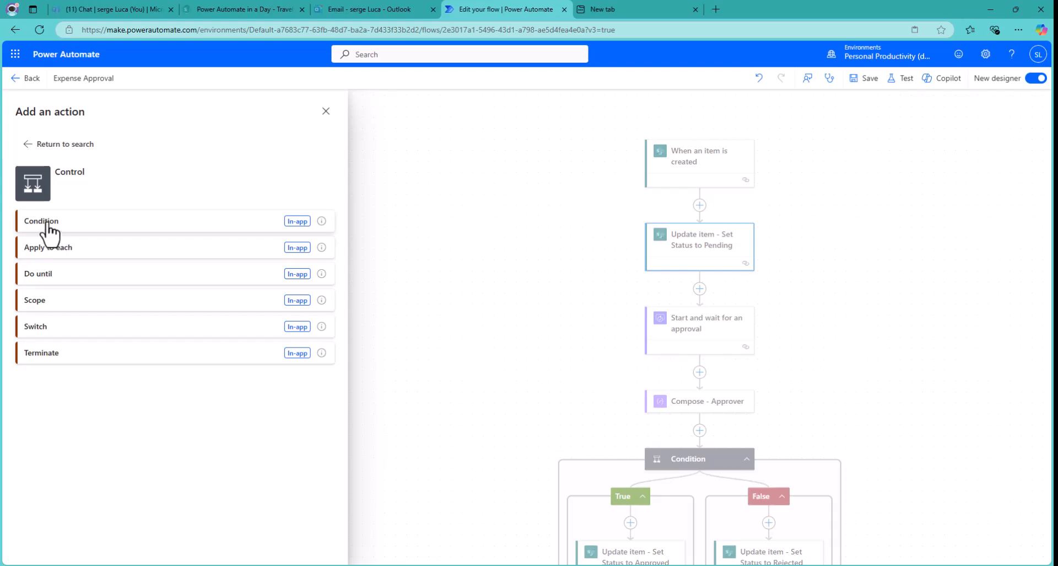
click(48, 223)
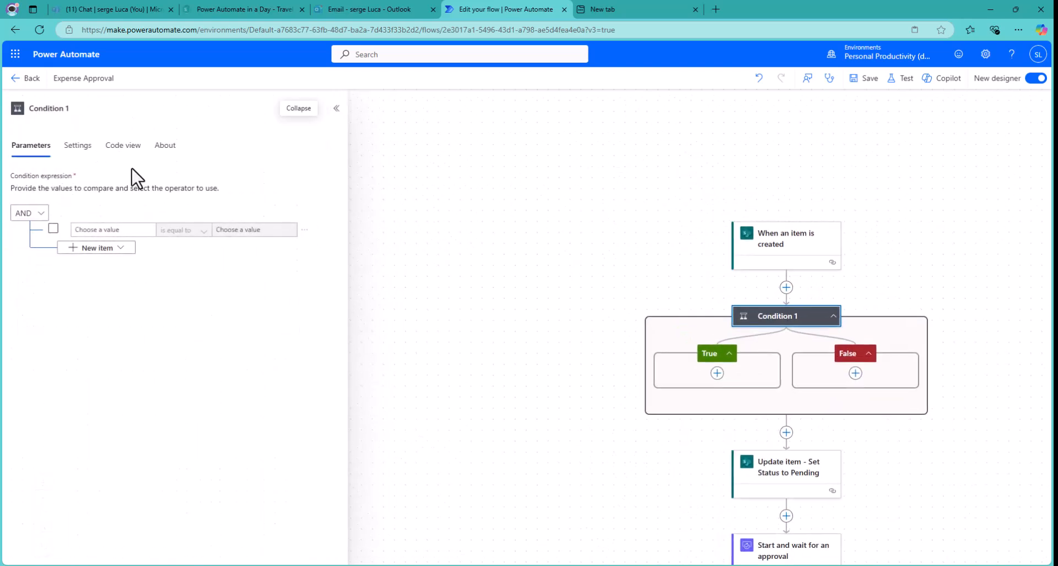
Set the new condition's expression to the trigger's Amount is greater than 500.
click(102, 230)
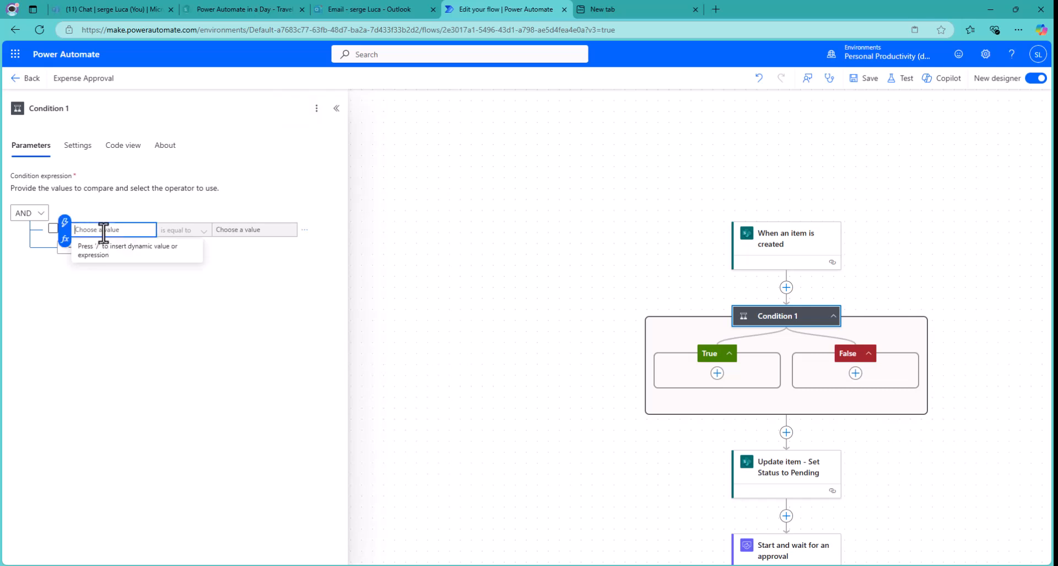
click(65, 223)
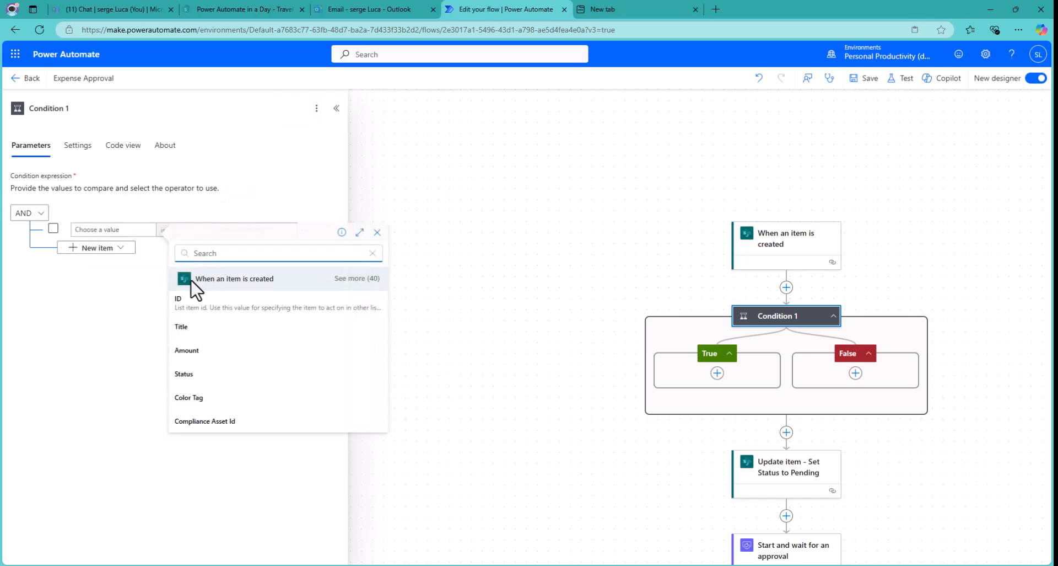
drag(196, 279, 287, 287)
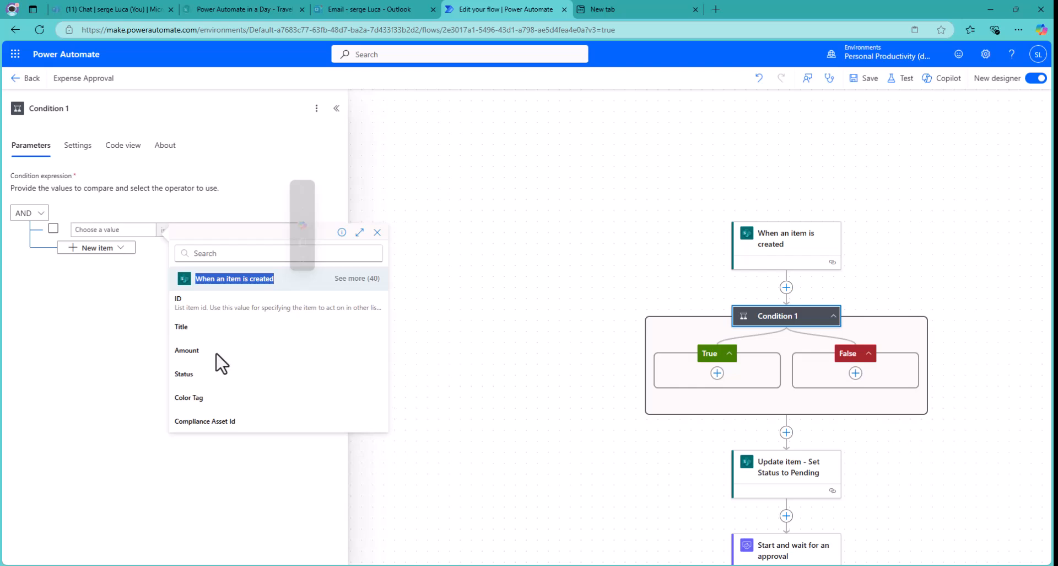
click(350, 279)
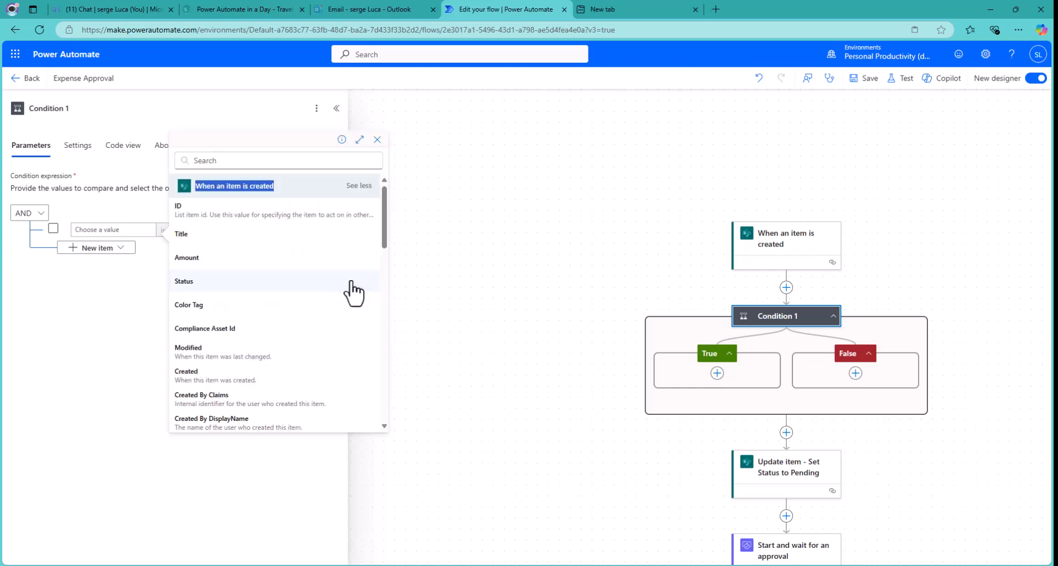
click(201, 259)
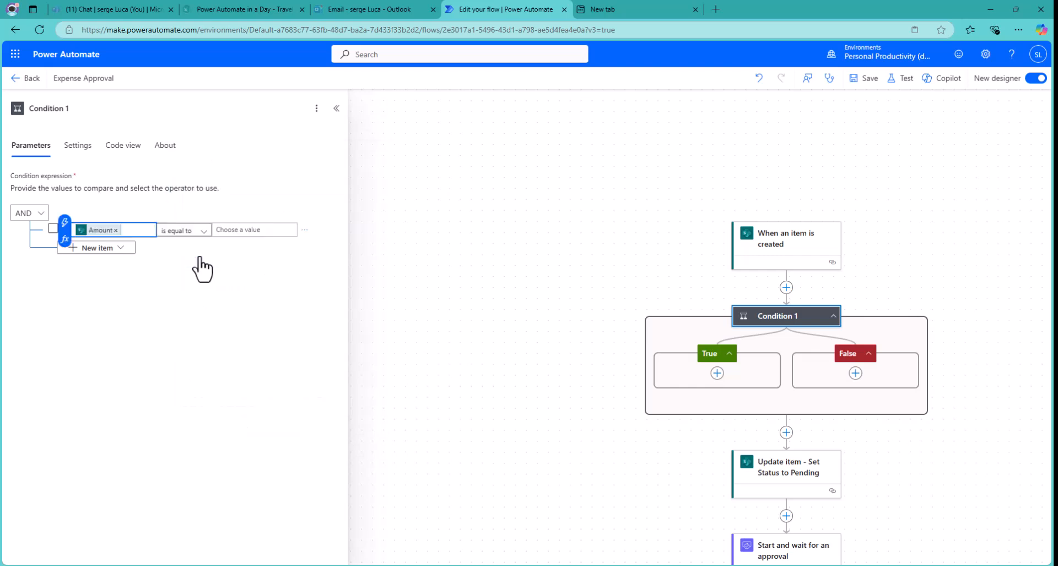
click(202, 230)
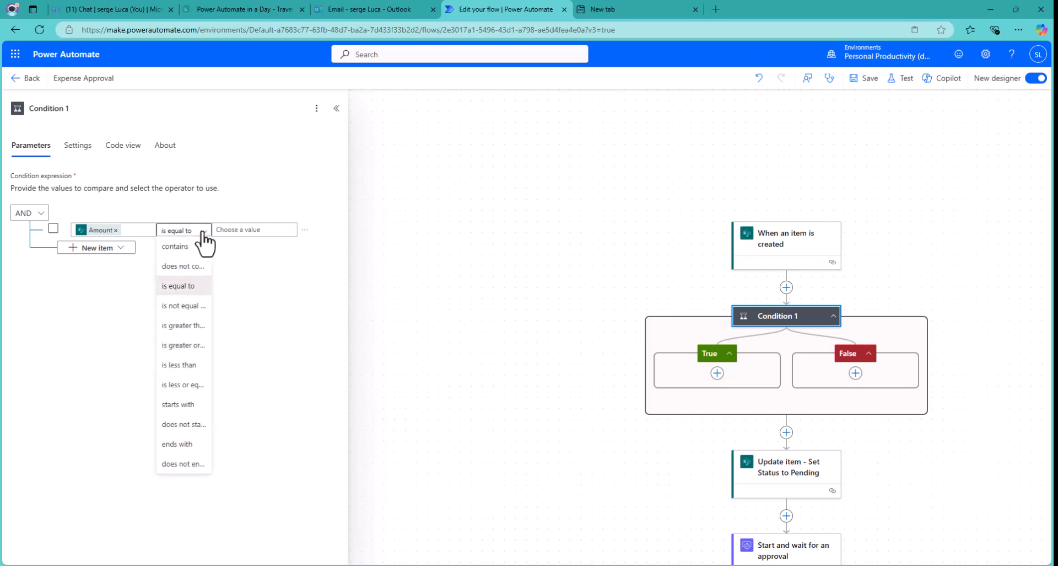
click(181, 326)
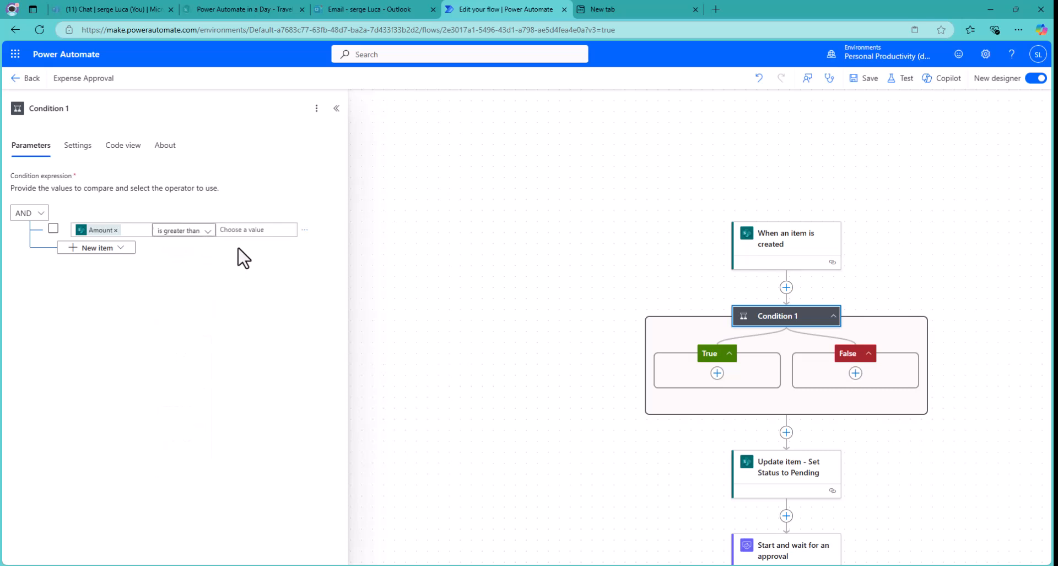
click(240, 228)
text(500)
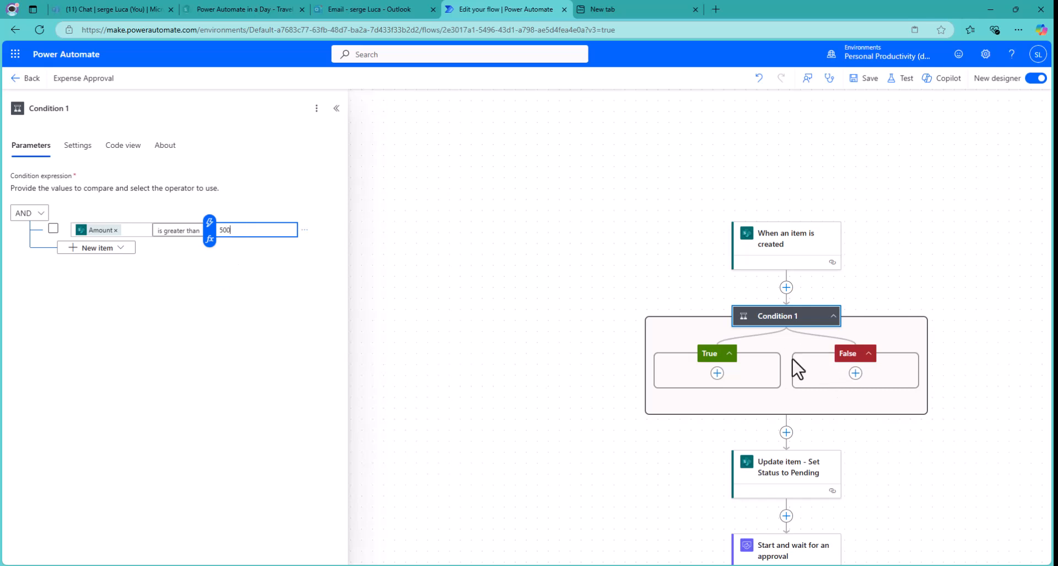
Rename the new condition "If Expensive".
click(56, 109)
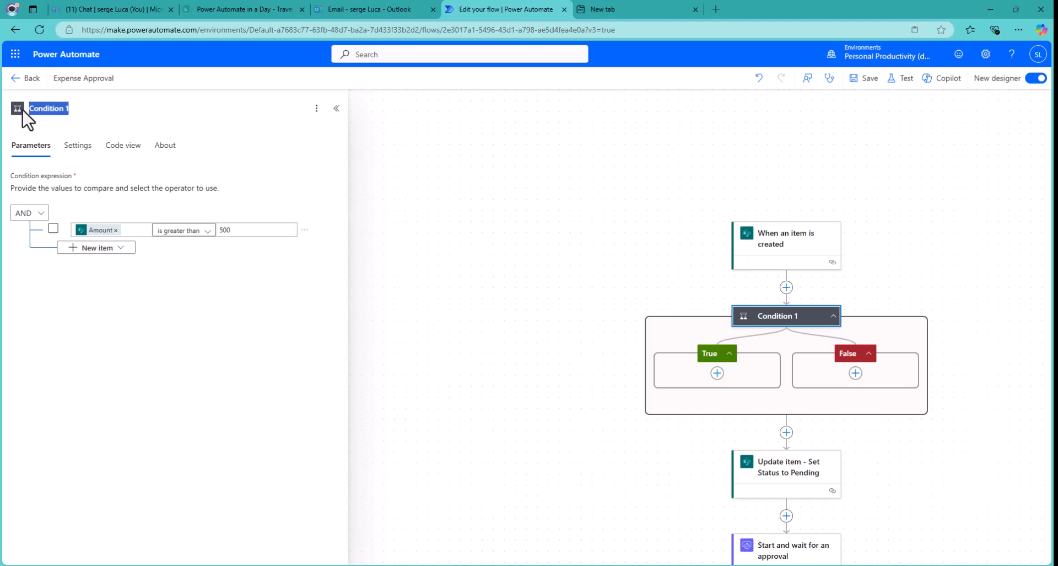
key(BackSpace)
click(472, 223)
Move Update item - Set Status to Pending and Start and wait for an approval into the True branch of If Expensive.
scroll(669, 286, down, 2)
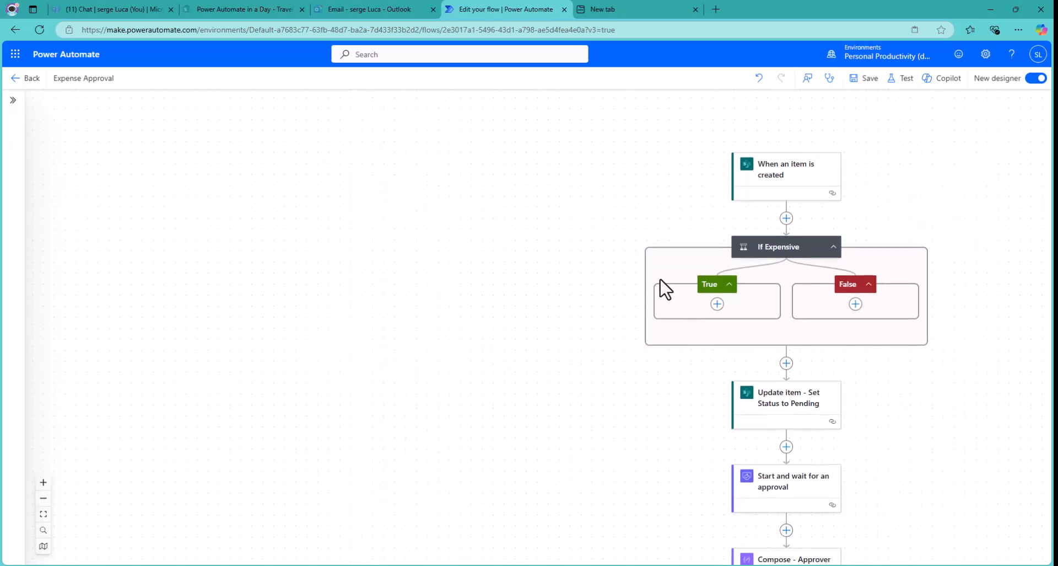
drag(779, 398, 720, 314)
drag(777, 487, 720, 386)
scroll(728, 386, down, 1)
scroll(741, 388, down, 1)
drag(756, 427, 732, 329)
scroll(732, 329, down, 1)
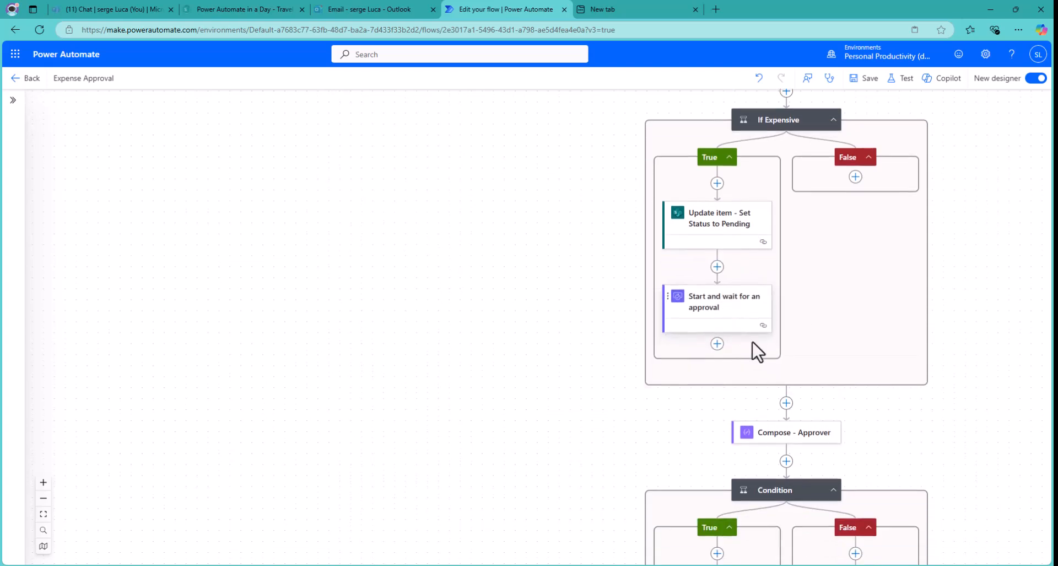
Move Compose - Approver and the approval Condition below Start and wait for an approval in If Expensive's True branch.
drag(783, 434, 717, 331)
scroll(772, 381, down, 1)
drag(788, 426, 725, 335)
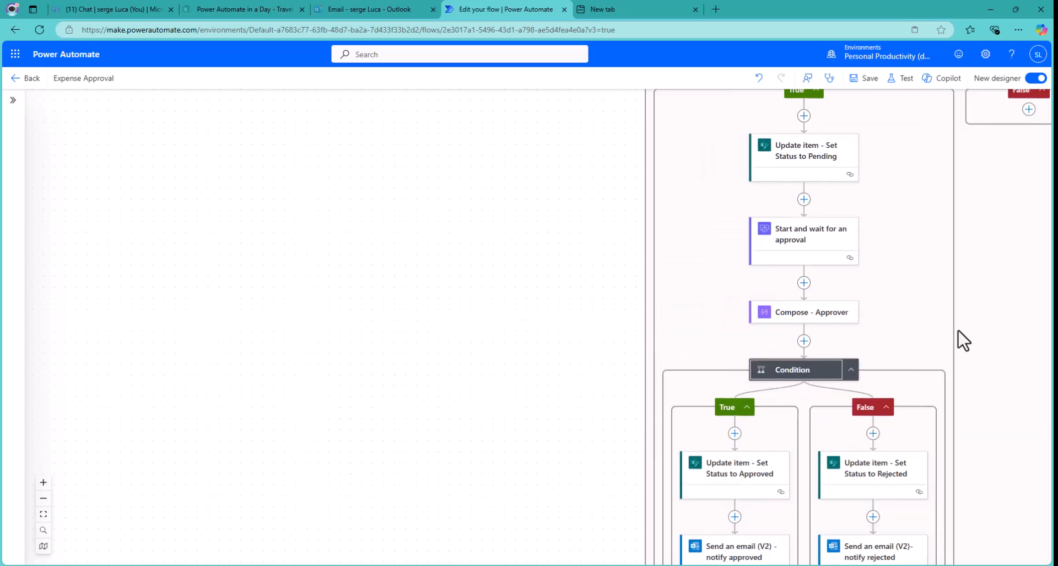
click(43, 498)
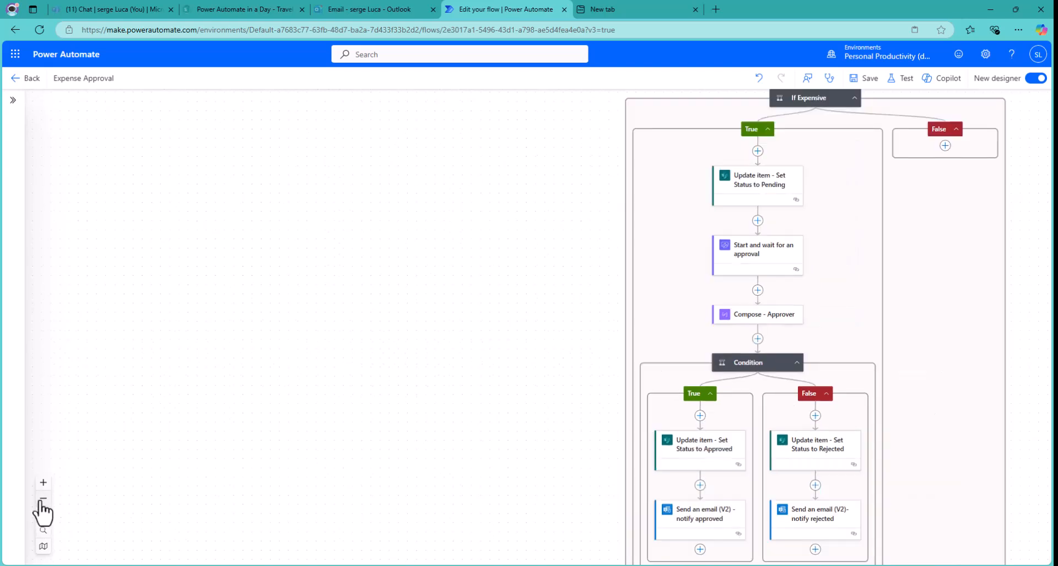
click(43, 498)
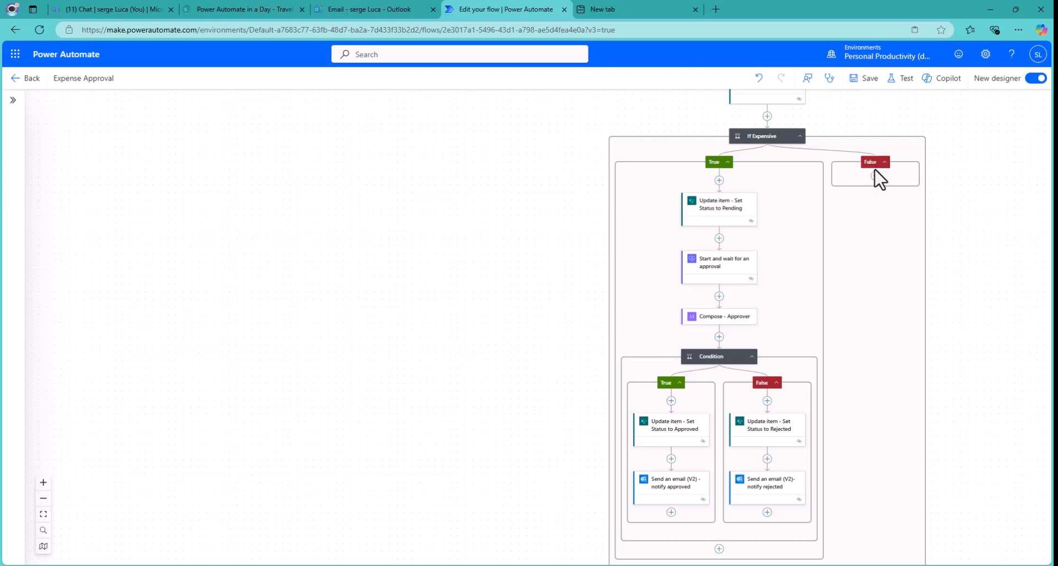
drag(841, 149, 638, 147)
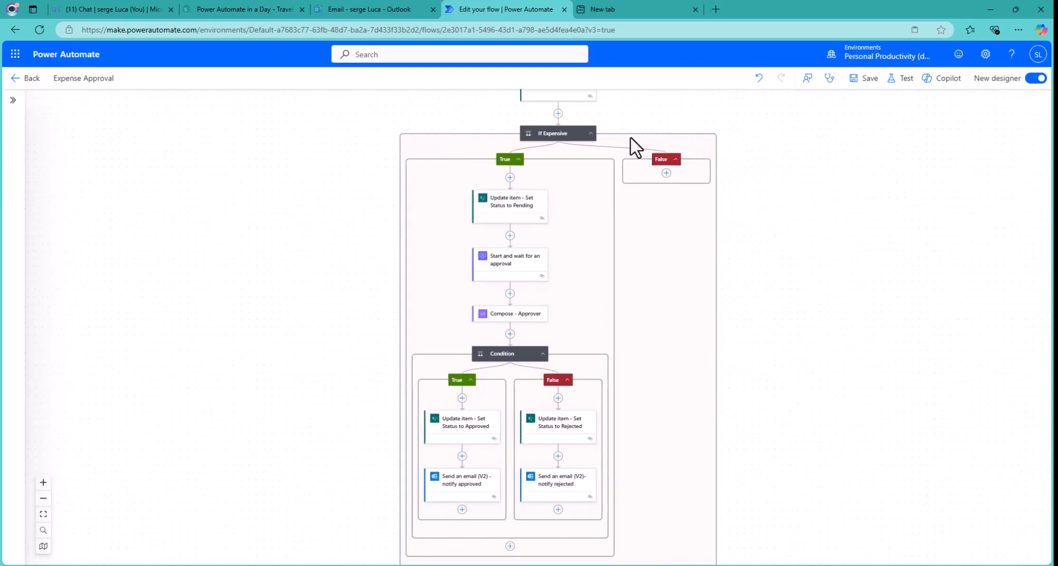
click(43, 482)
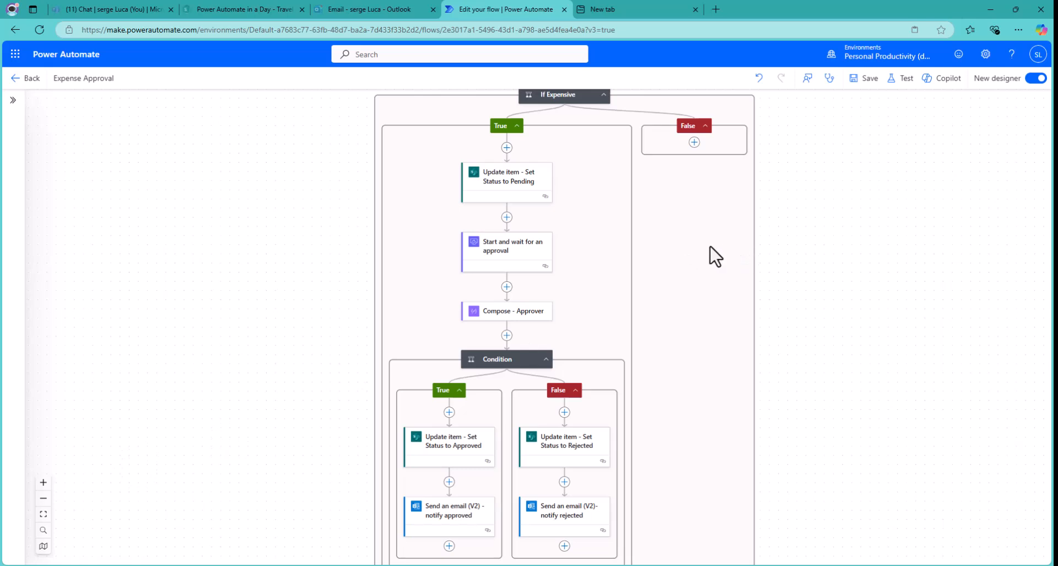
scroll(715, 256, up, 1)
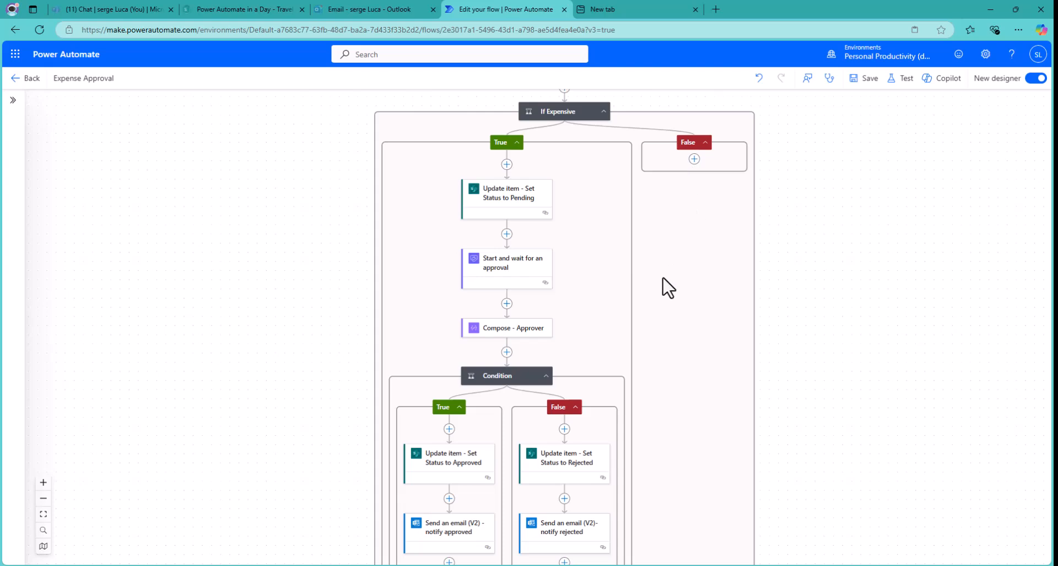
Copy the Update item - Set Status to Approved action and paste it into the False branch of If Expensive.
scroll(667, 289, down, 3)
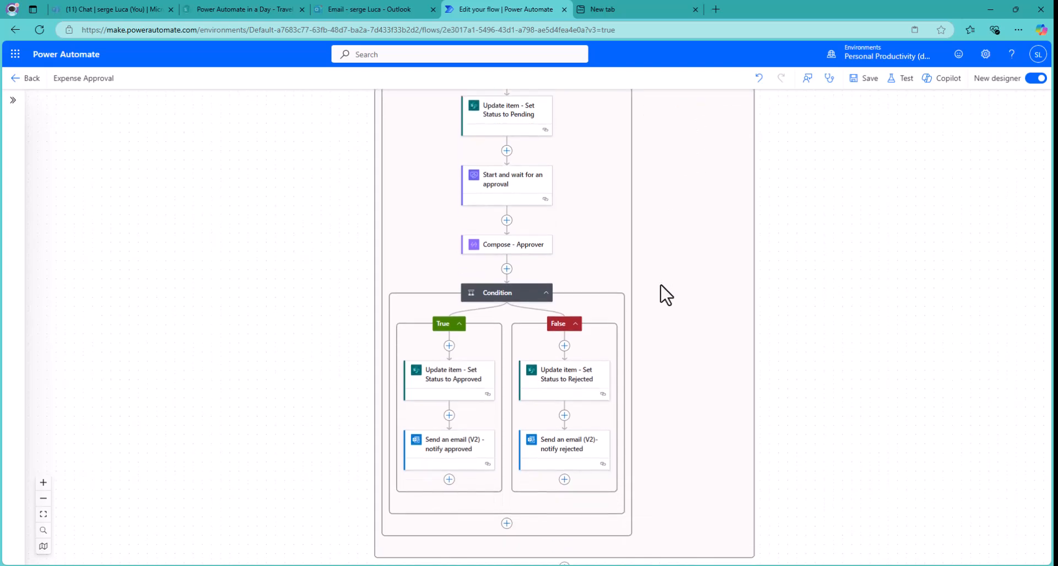
click(466, 386)
right_click(466, 377)
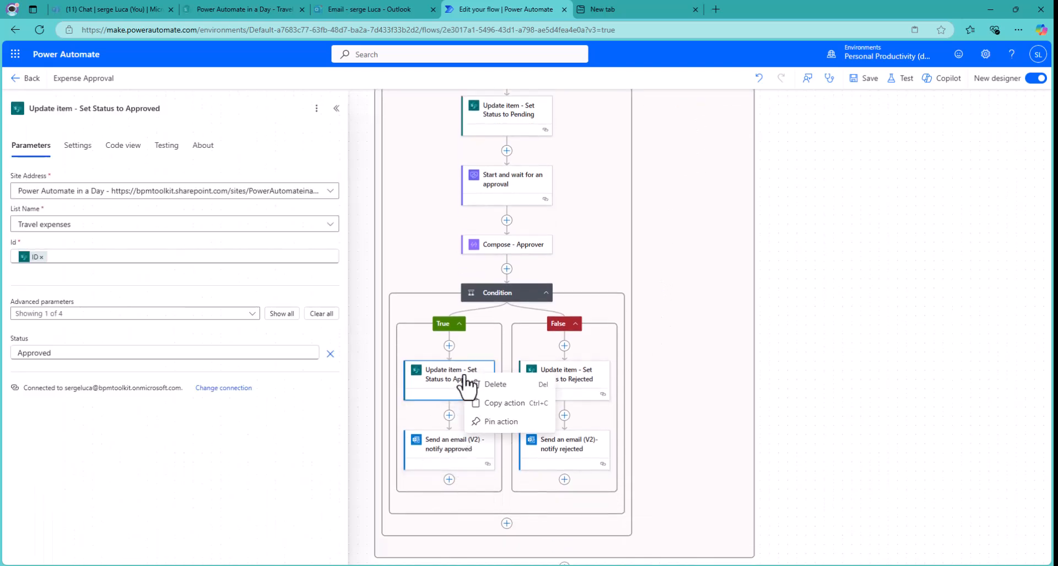
click(518, 403)
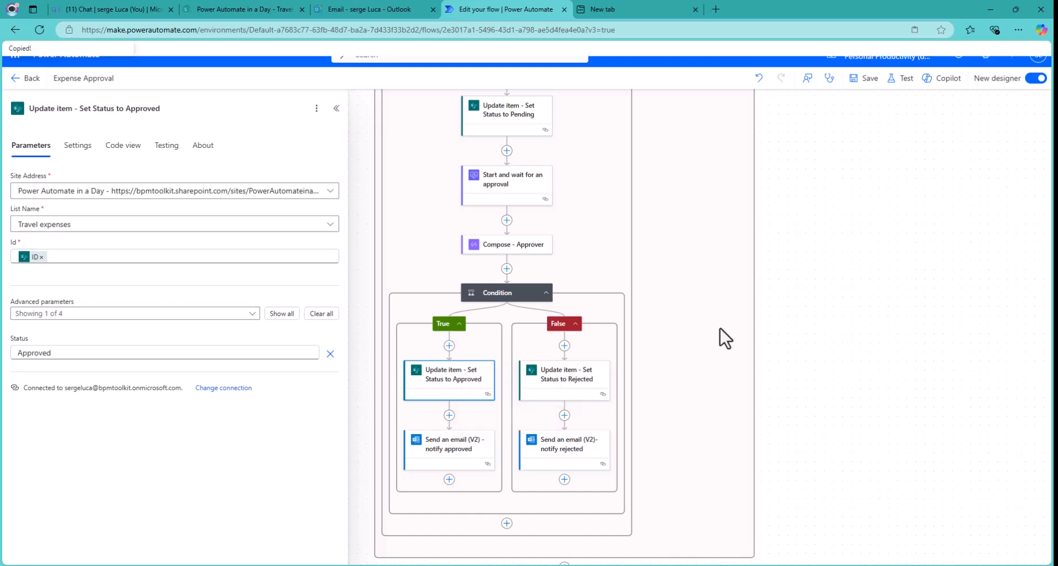
scroll(756, 307, up, 2)
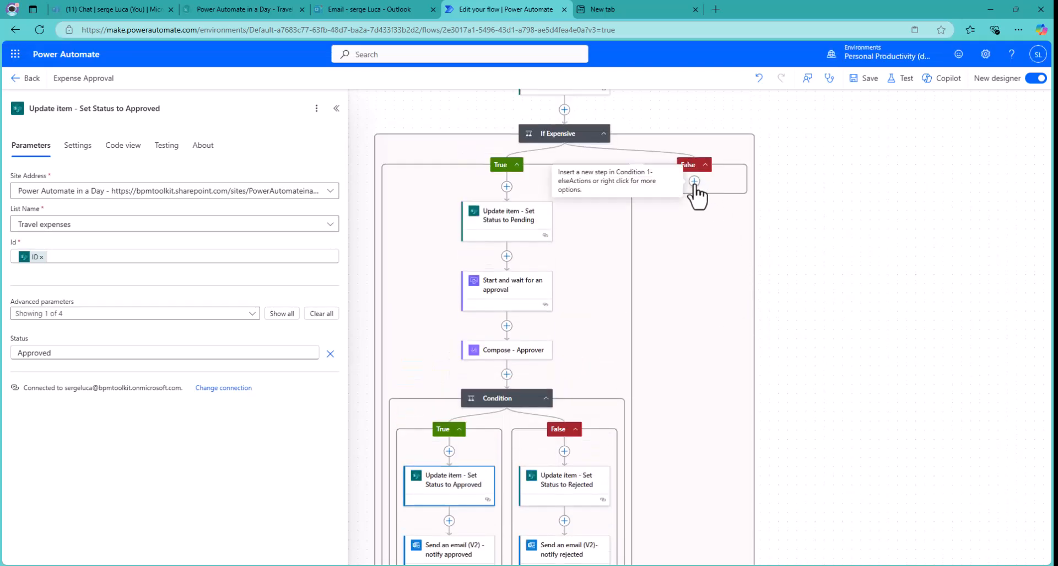
click(695, 181)
mouse_move(737, 190)
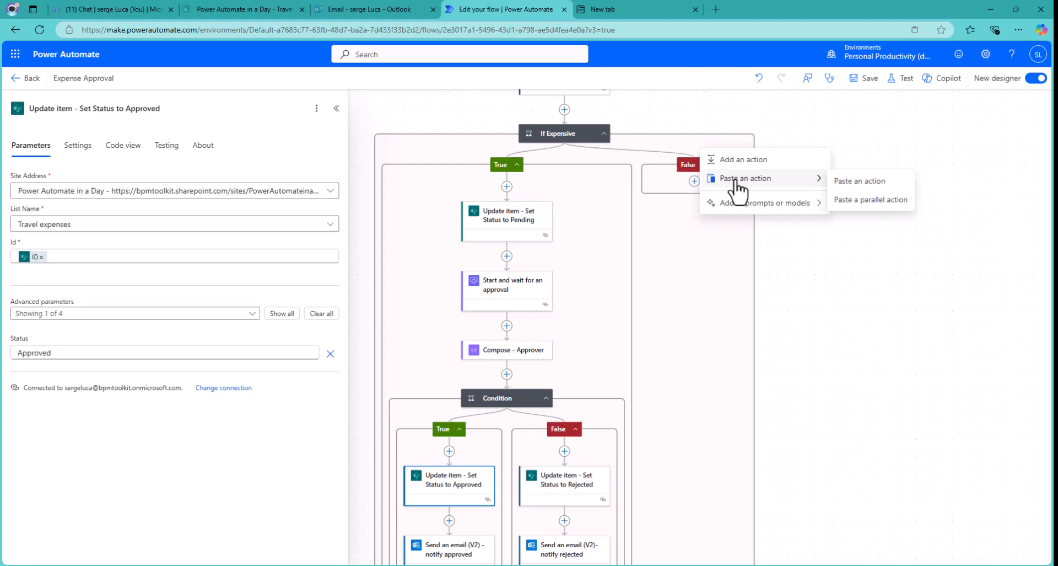
click(862, 182)
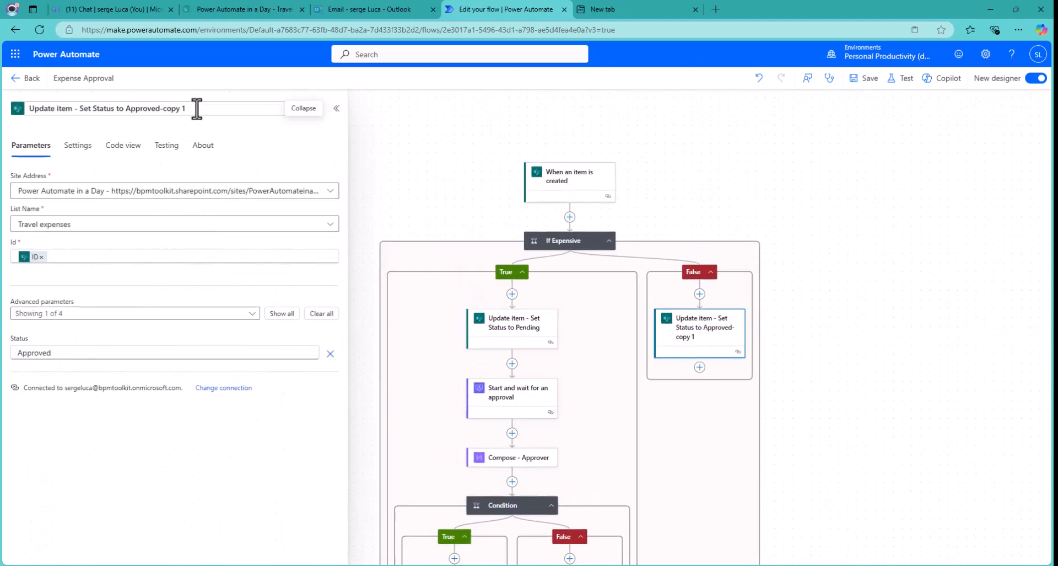
Rename the pasted action "Update item - Set Status to Approved_" and close its details.
drag(196, 108, 161, 108)
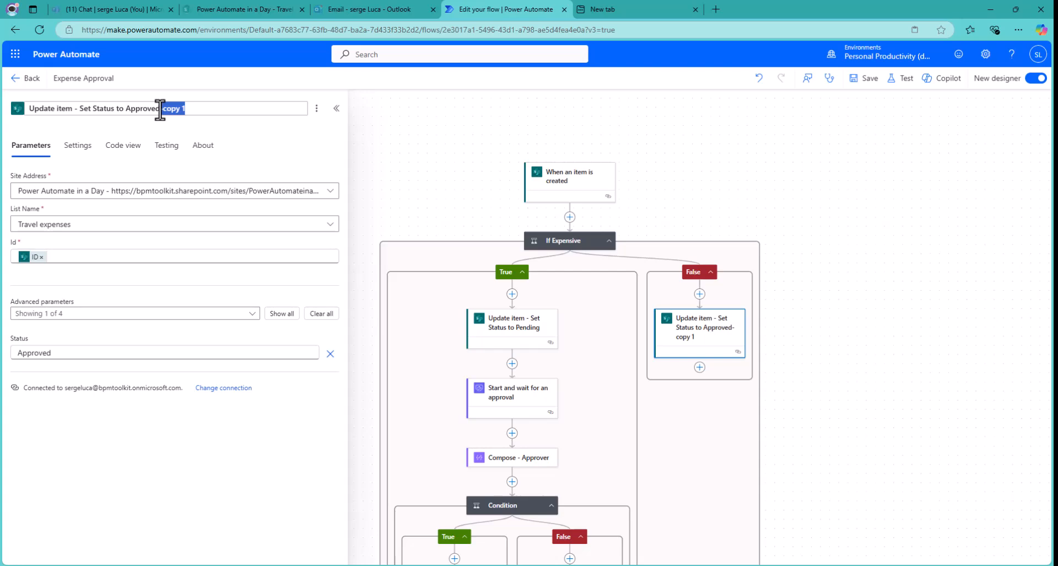
key(BackSpace)
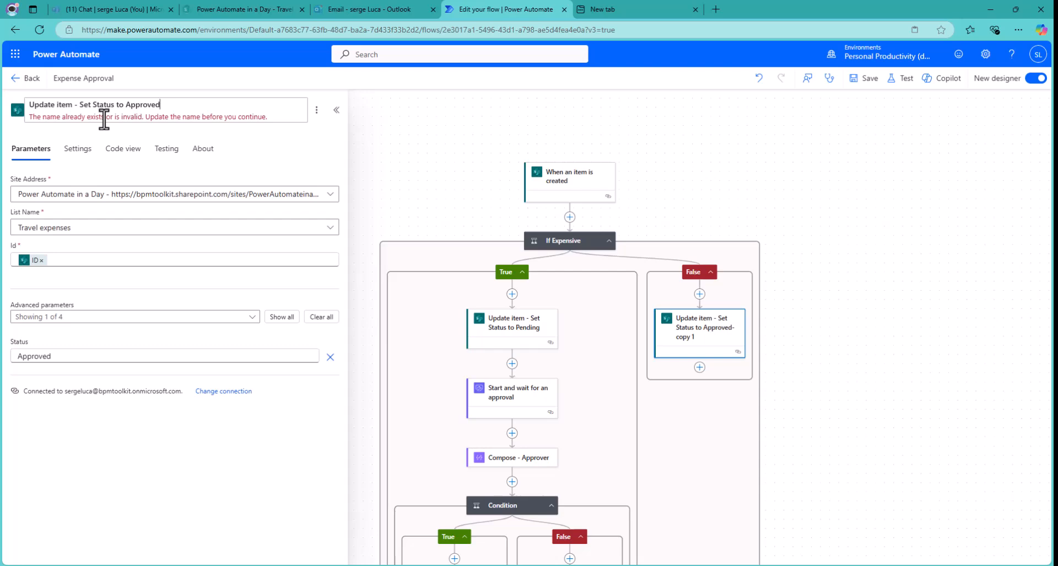
text(_)
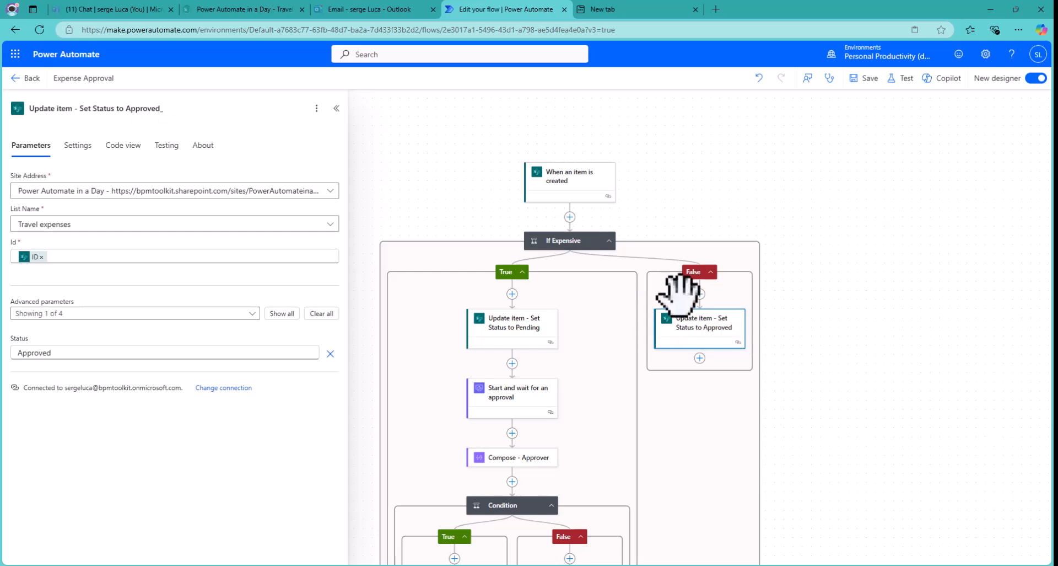
click(336, 108)
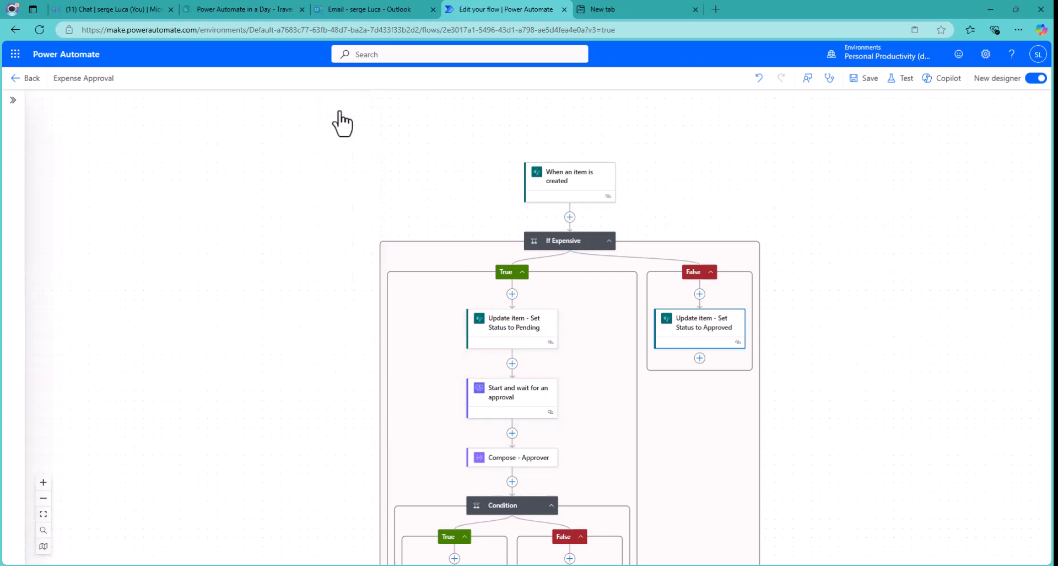
Save the Expense Approval flow and return to its details page.
click(43, 481)
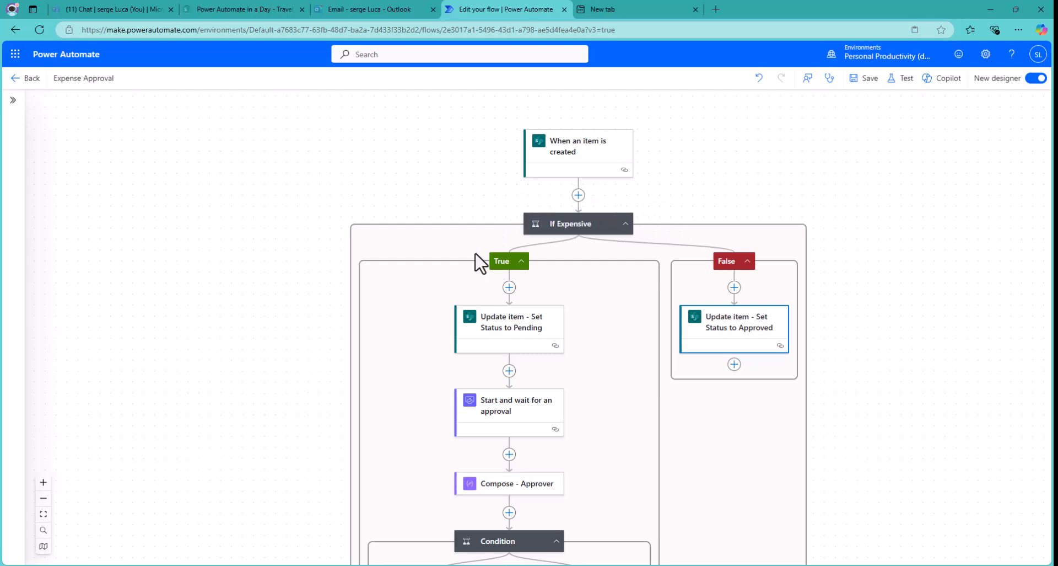
click(863, 80)
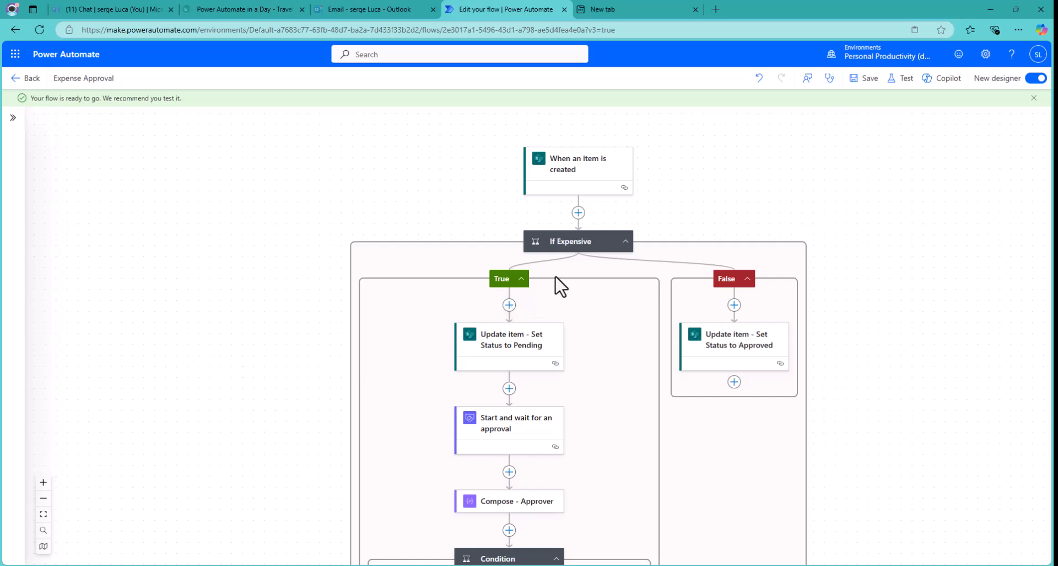
click(16, 83)
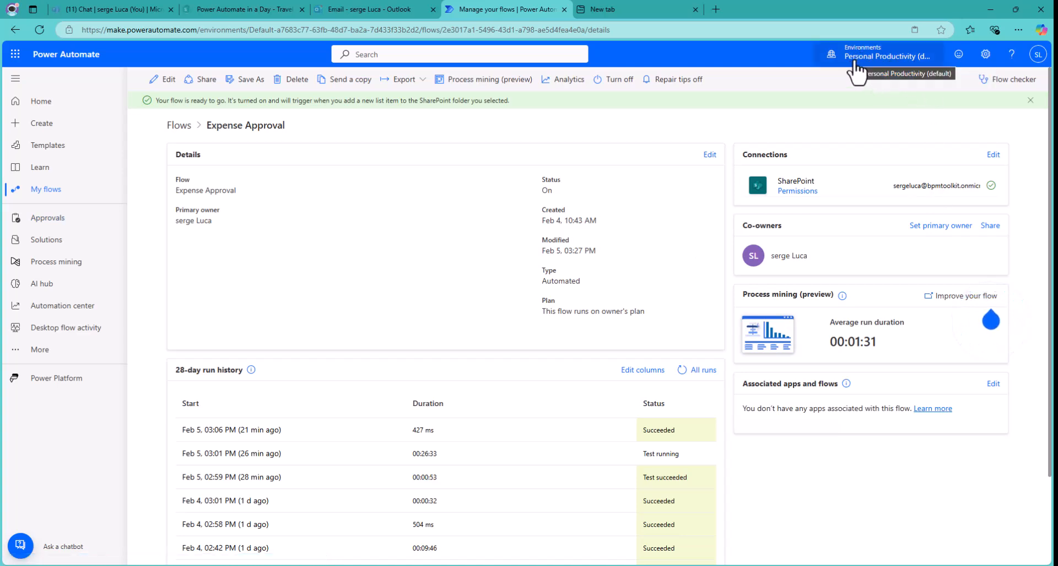
Review the received and sent approval requests and the approval history.
click(44, 220)
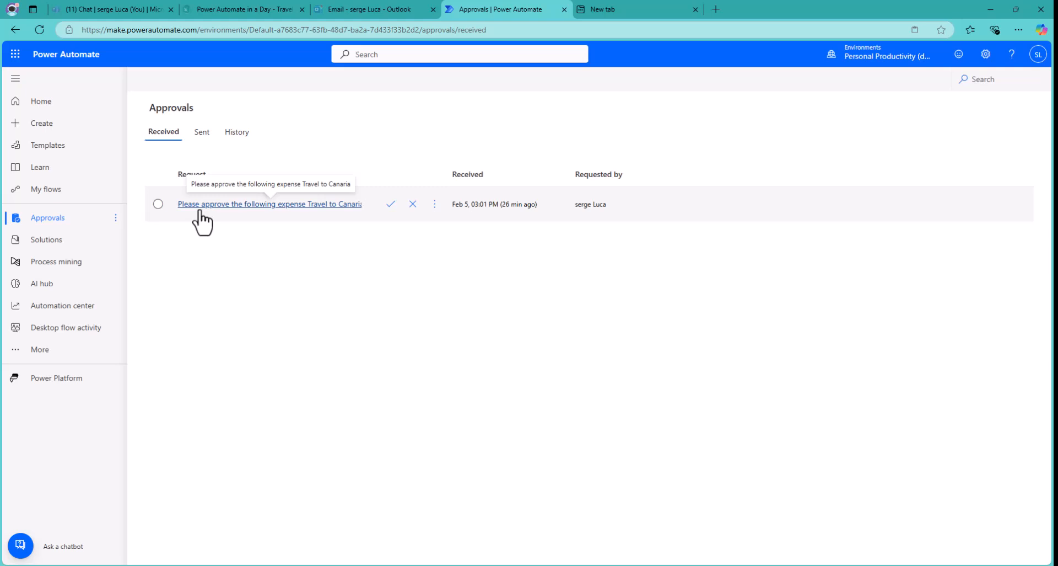
click(200, 135)
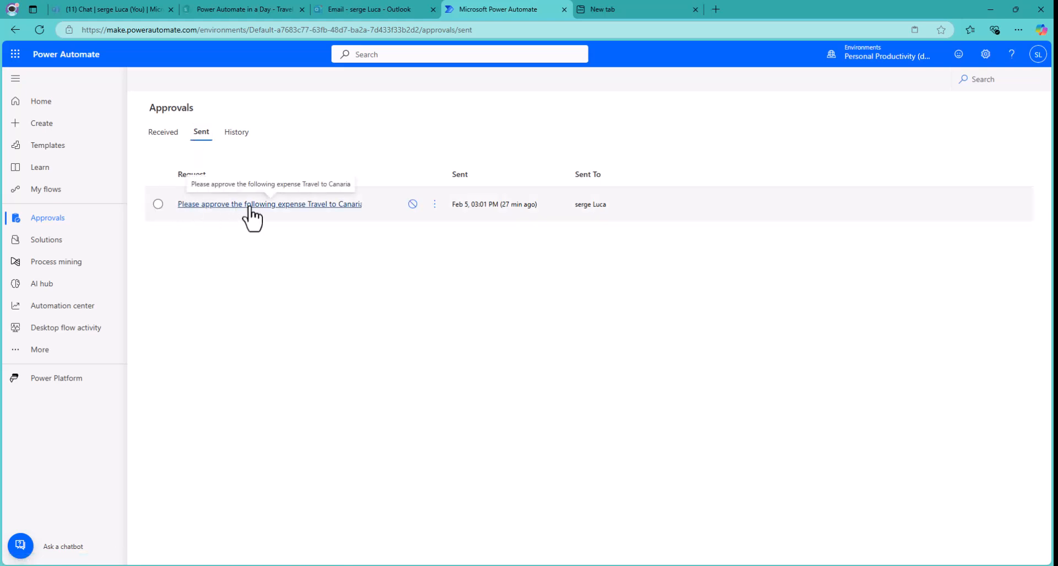
click(236, 135)
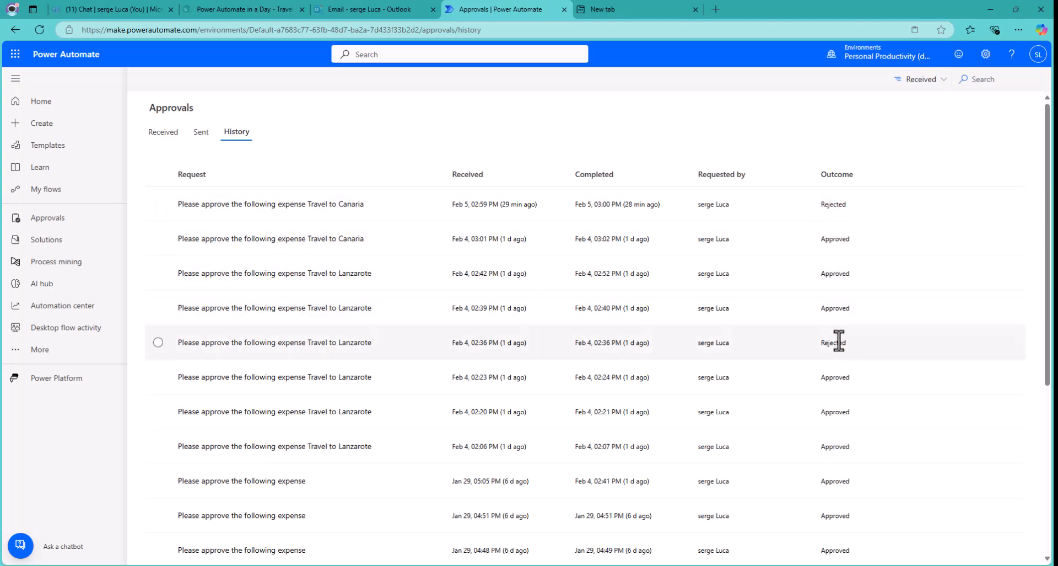
click(160, 132)
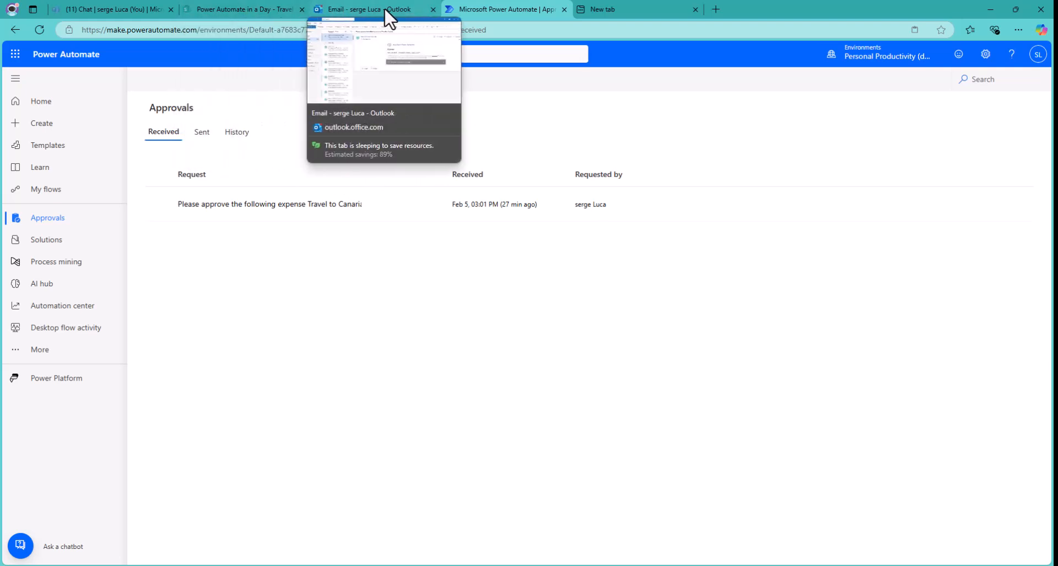
Open a run of the Expense Approval flow from My flows and resubmit it.
click(48, 191)
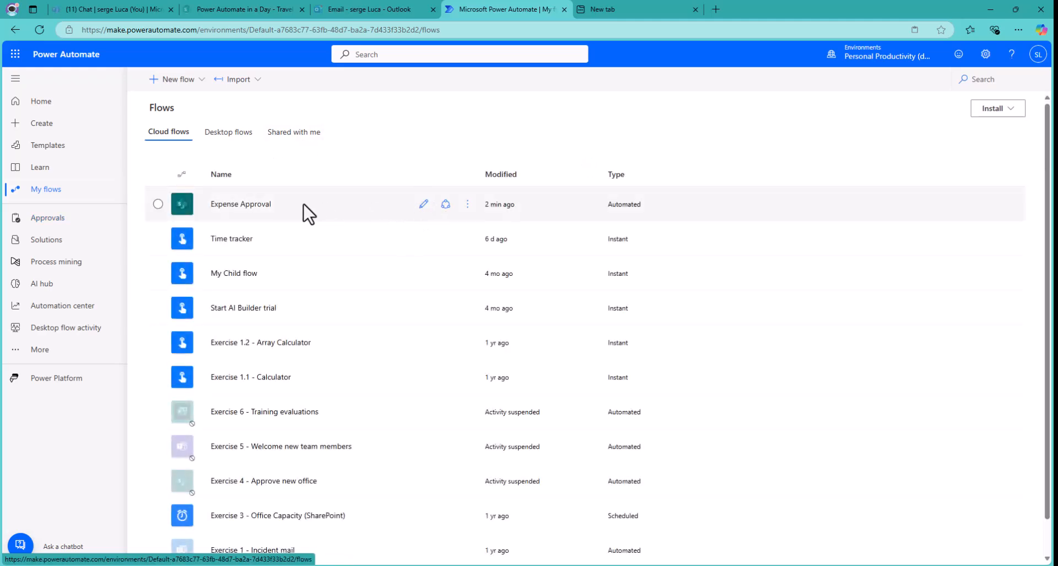
click(252, 205)
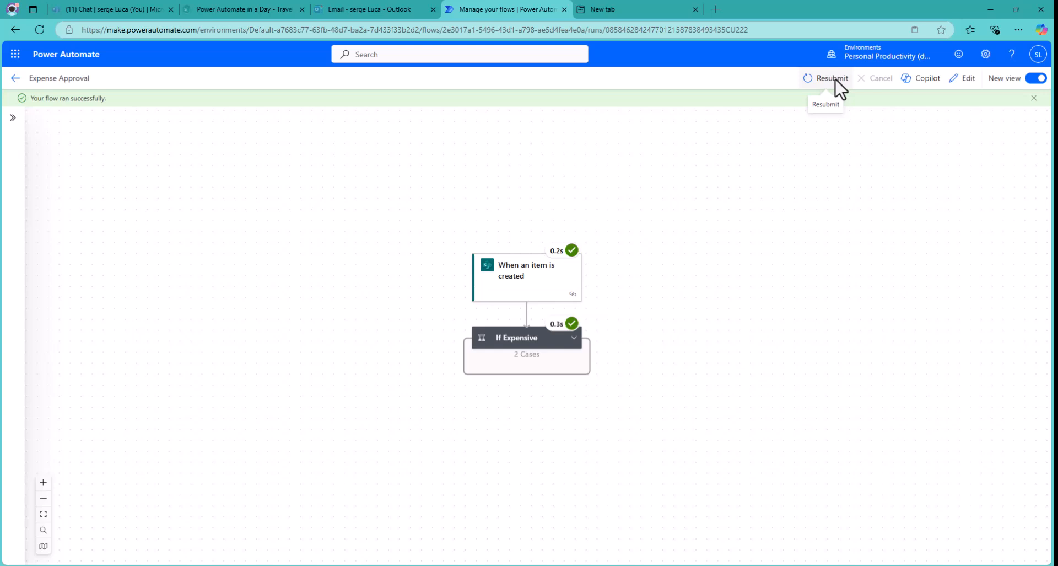
click(836, 81)
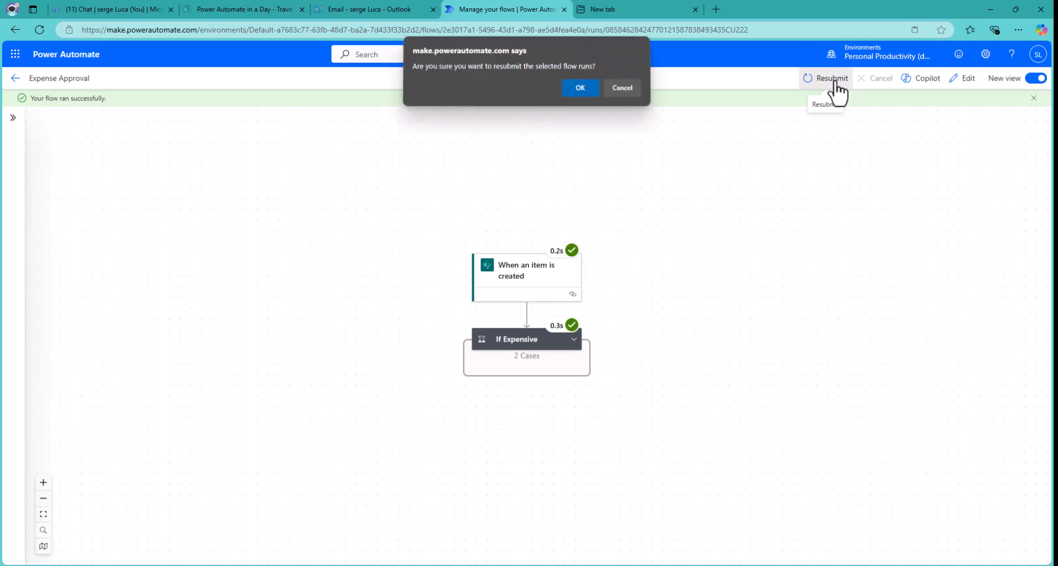
click(581, 91)
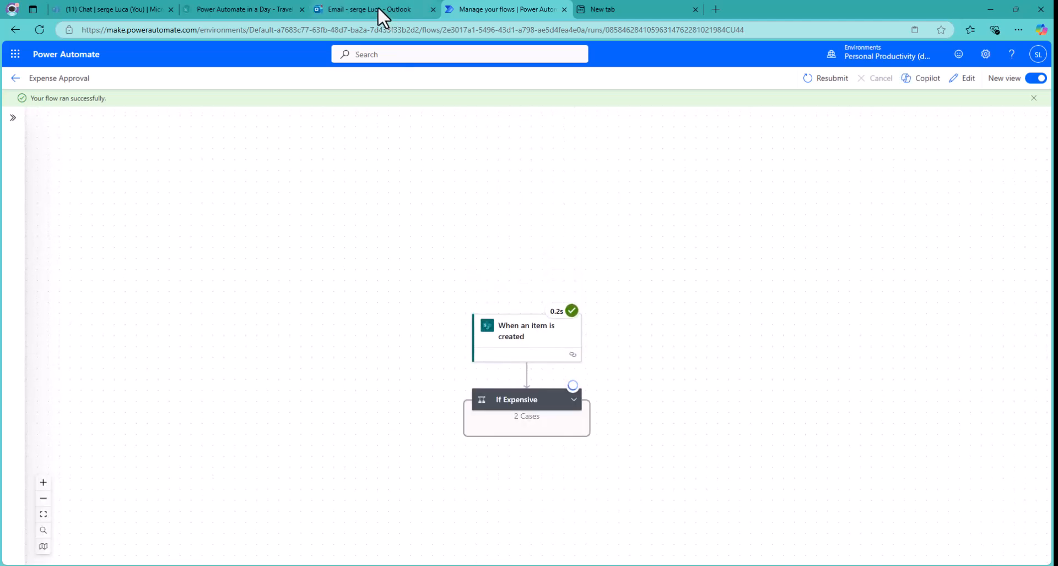
Switch to Outlook and refresh the inbox to check for a new approval request email.
click(350, 9)
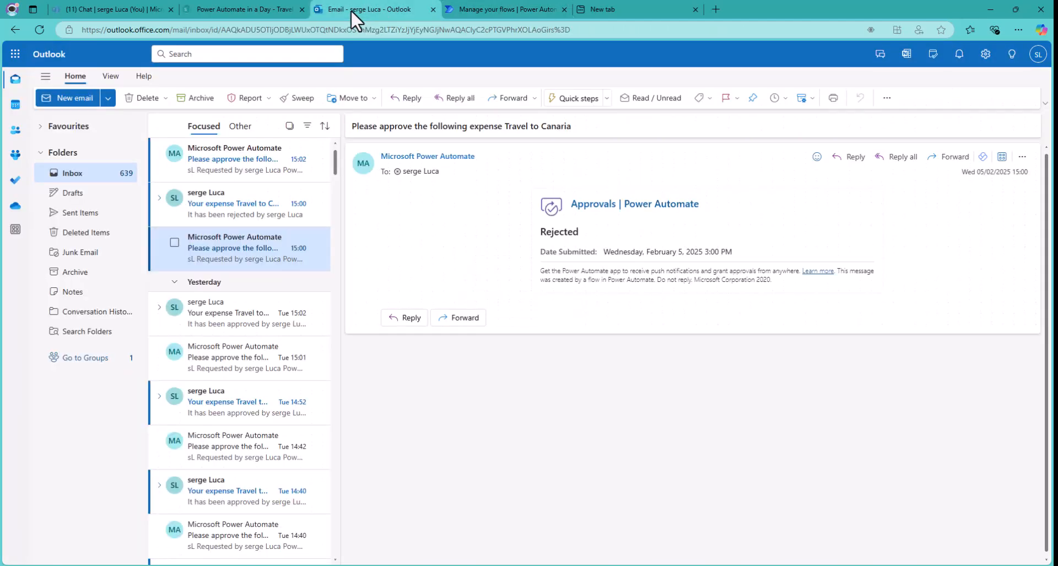
click(39, 29)
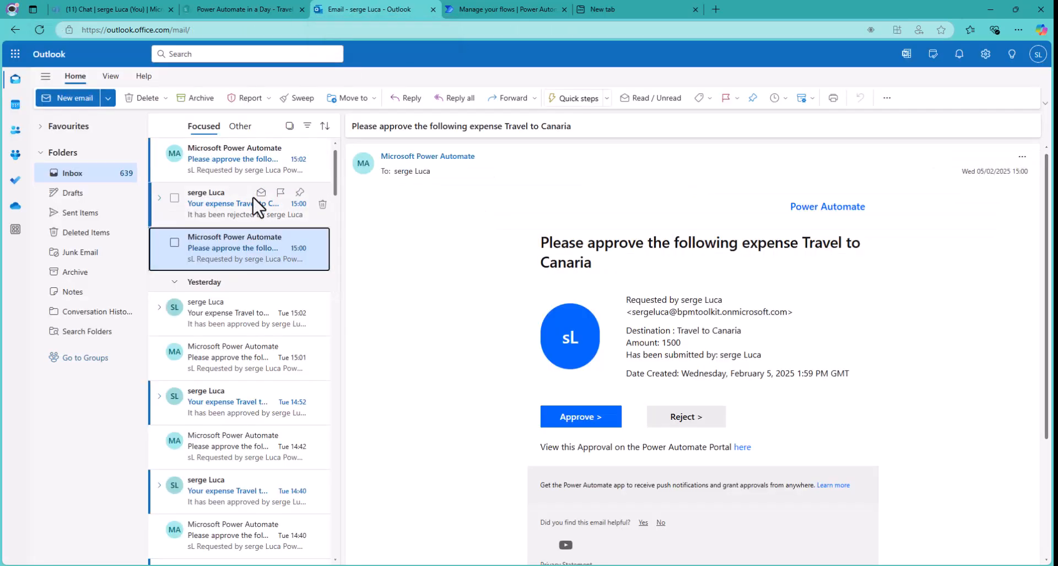
Switch back to the flow run in Power Automate and examine the trigger's output body for the item's title and amount.
click(478, 8)
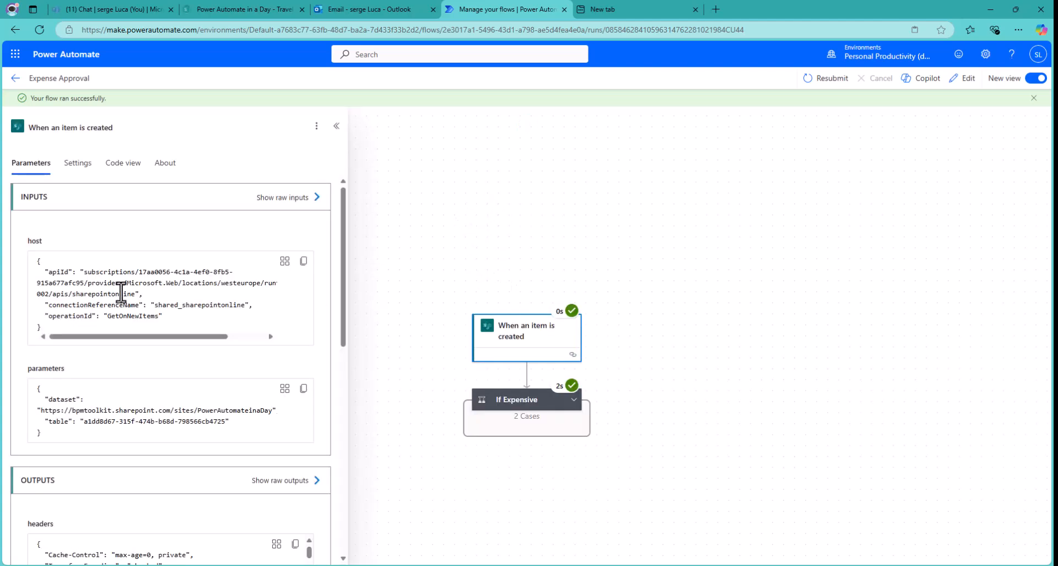
scroll(202, 375, down, 5)
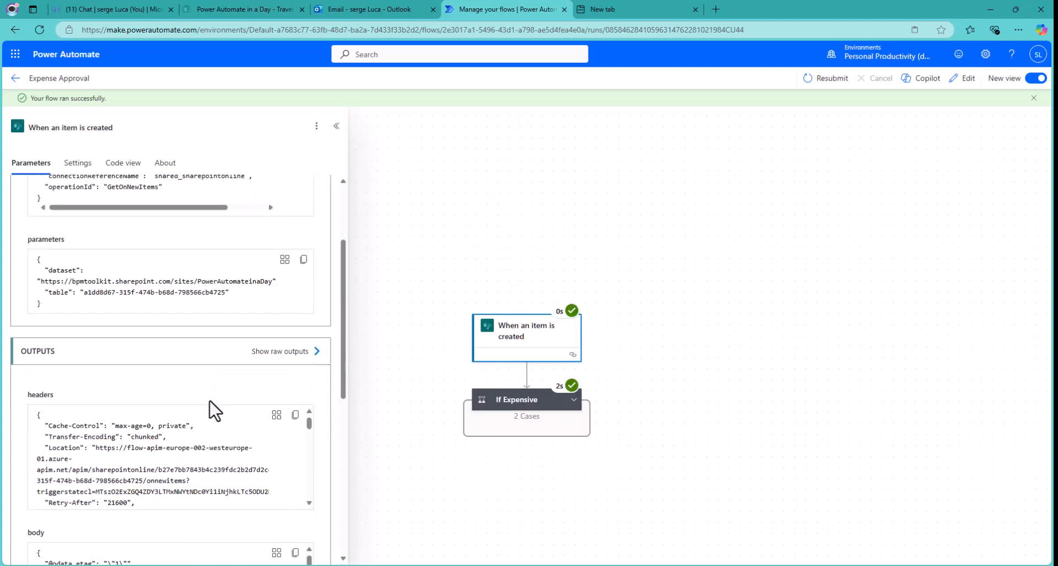
scroll(210, 406, down, 3)
scroll(210, 406, up, 3)
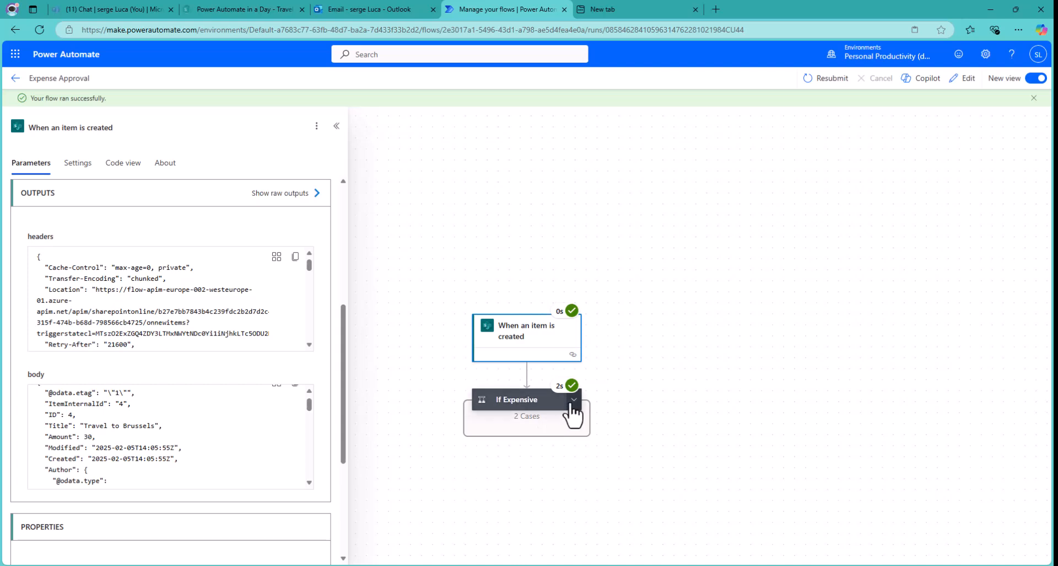
Switch to the SharePoint Travel expenses list and add an item titled "Travel to Iceland" with an amount of 700.
click(251, 7)
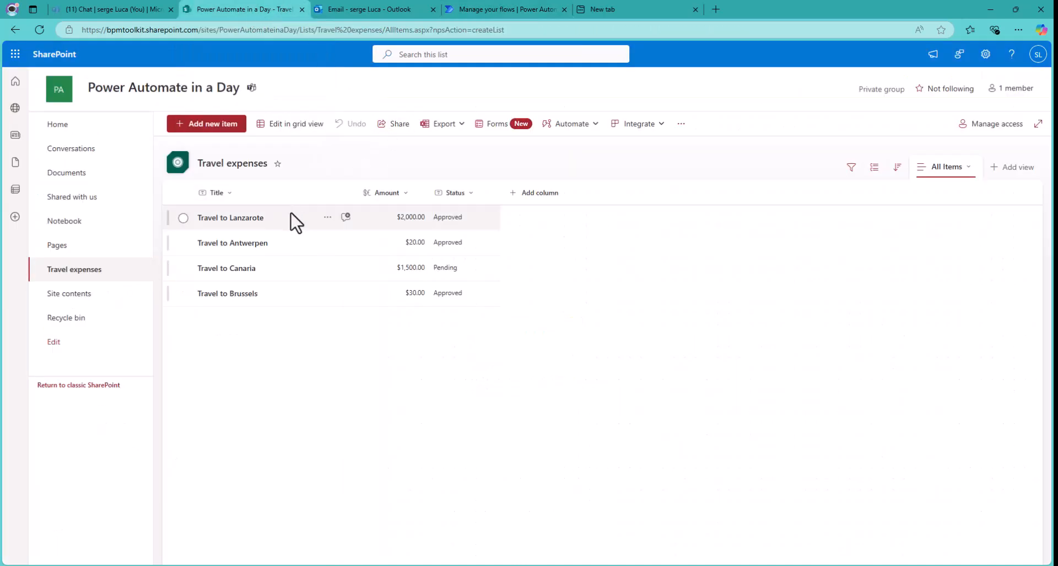
click(213, 125)
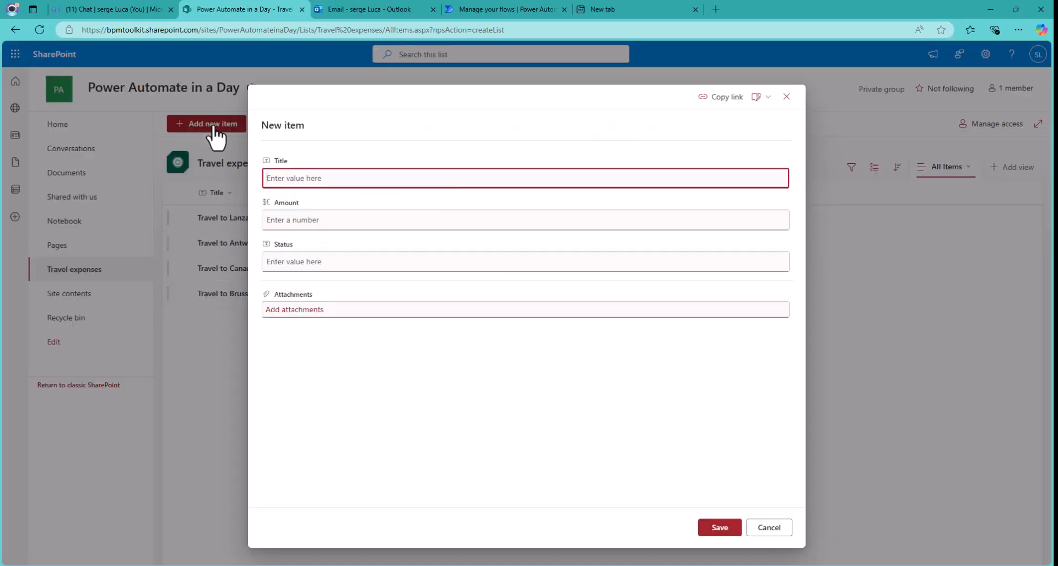
click(378, 175)
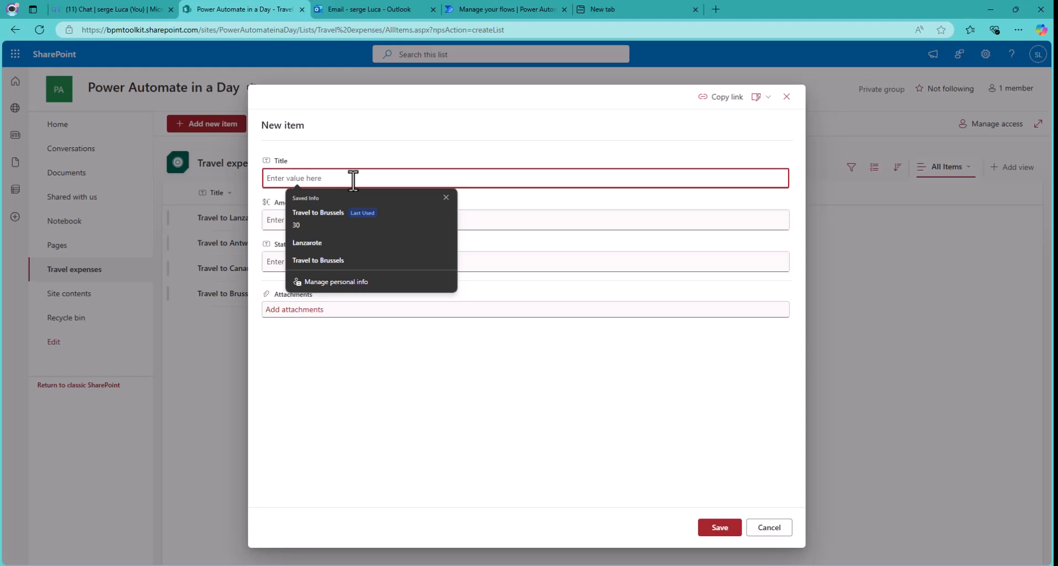
text(TRavel)
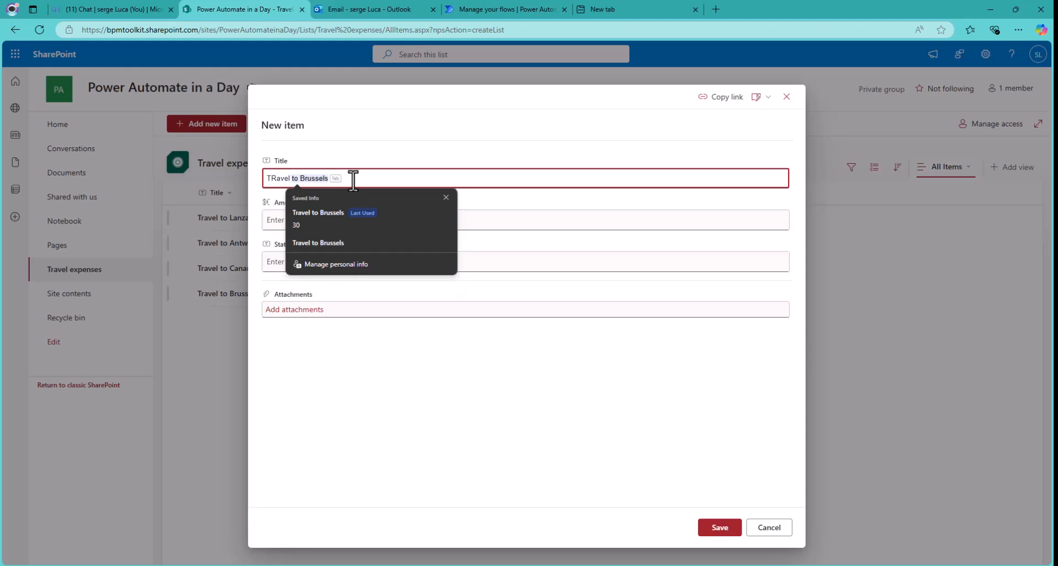
text( to)
key(BackSpace)
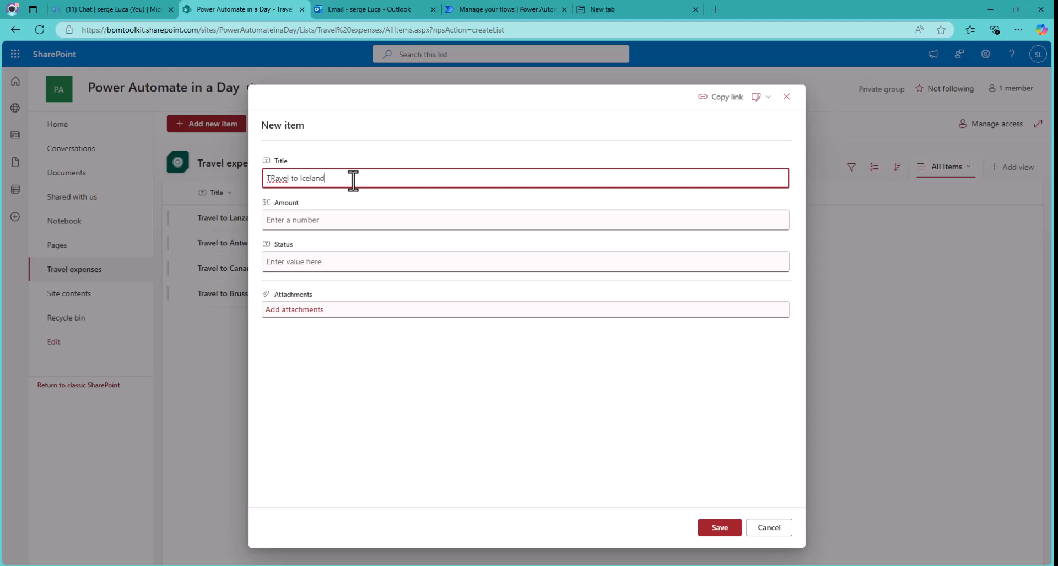
key(BackSpace)
text(r)
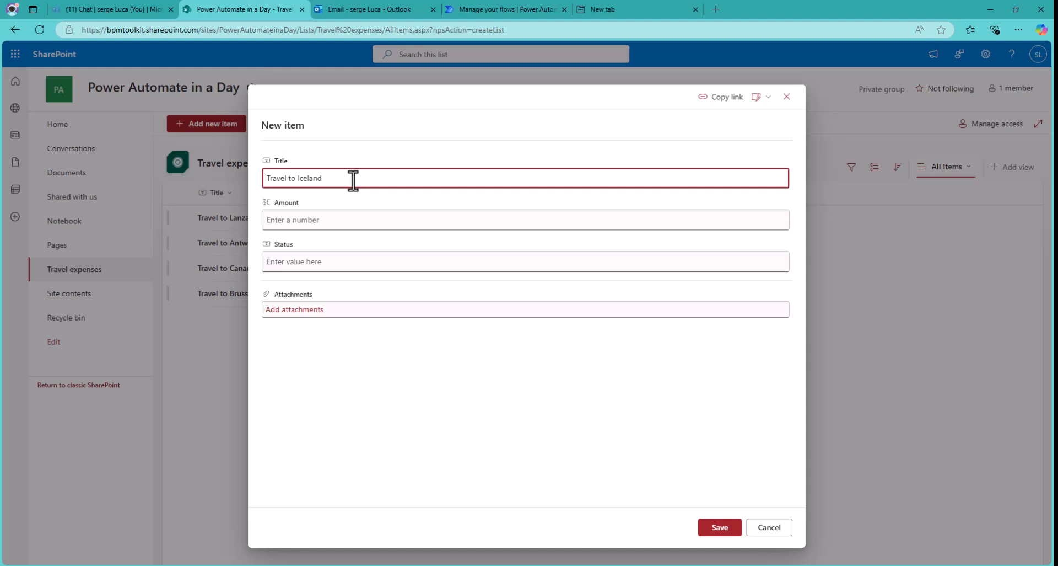
click(307, 220)
text(700)
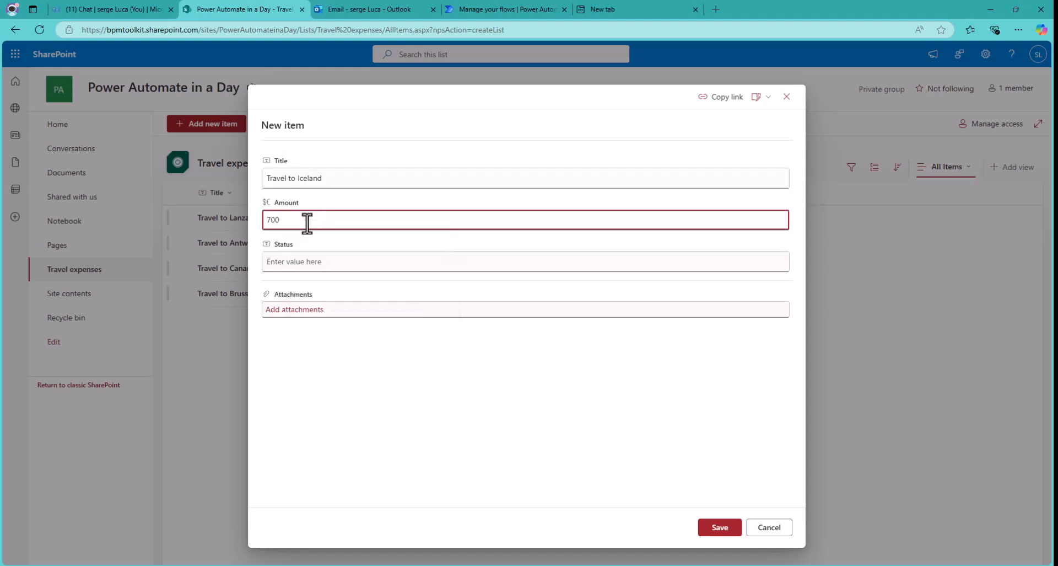
click(716, 529)
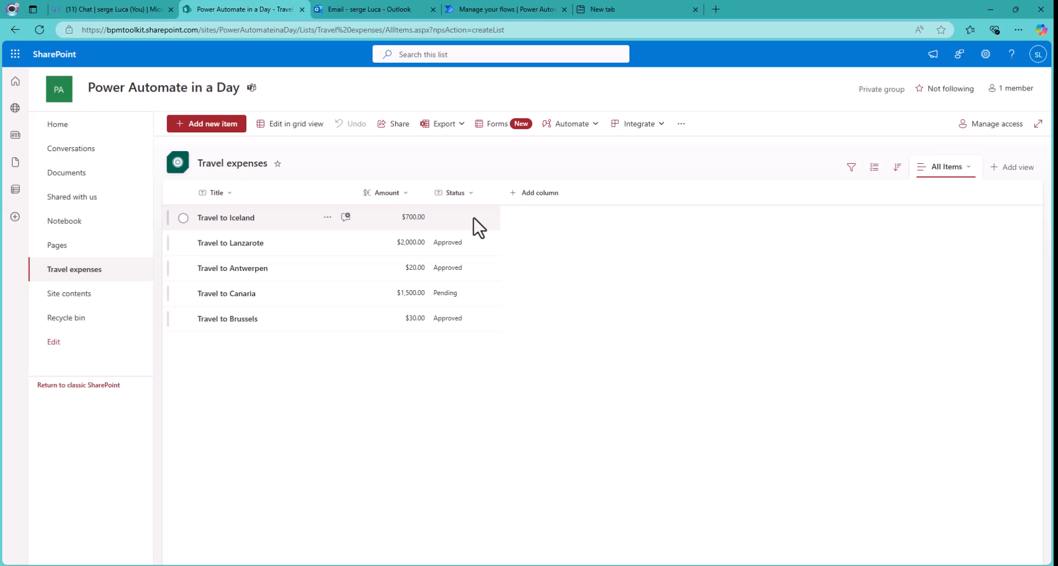
Switch to Power Automate, return to the Expense Approval flow's details and open its full run history.
click(478, 7)
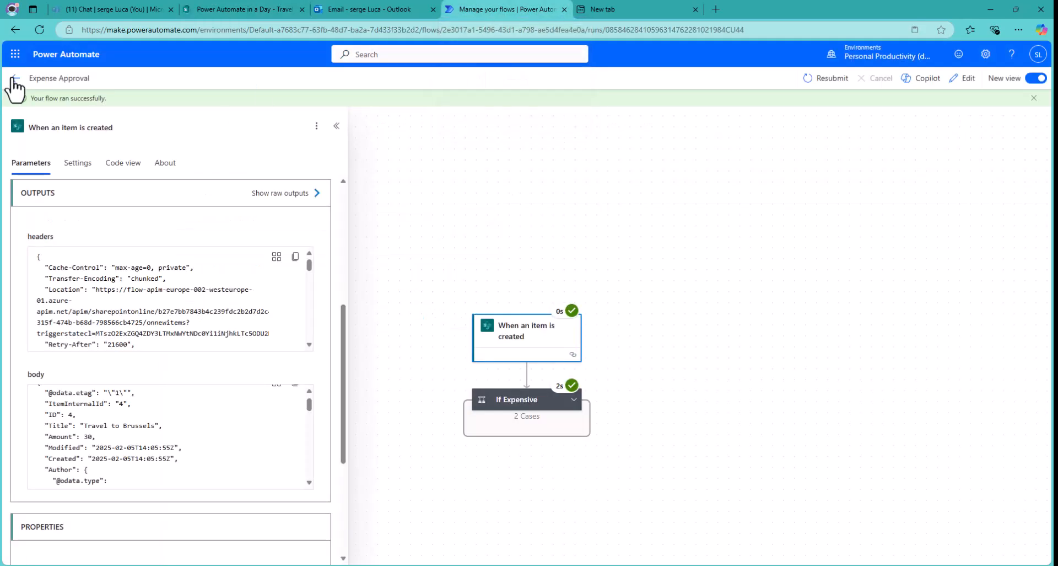
click(15, 80)
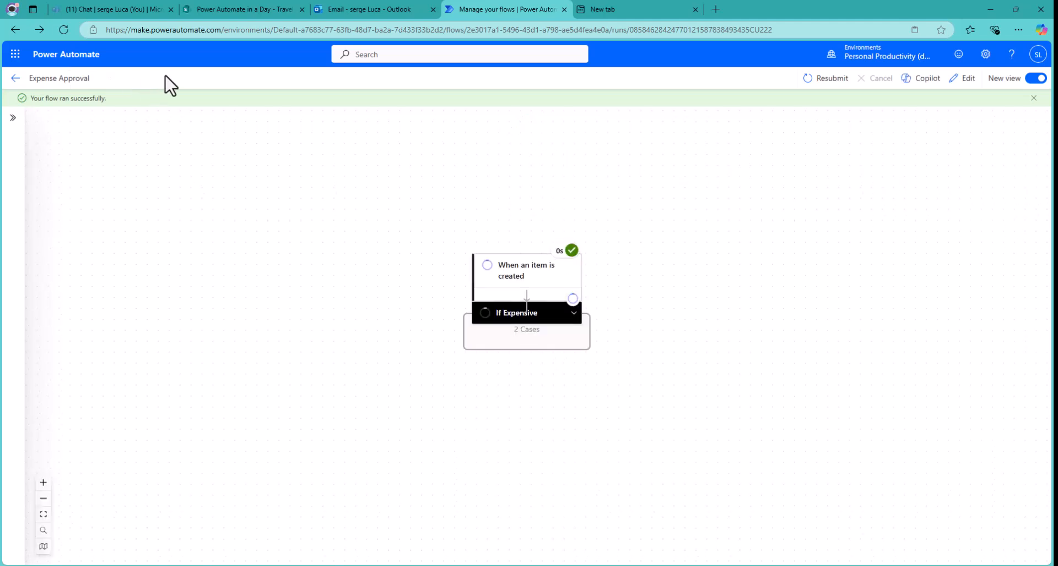
click(15, 79)
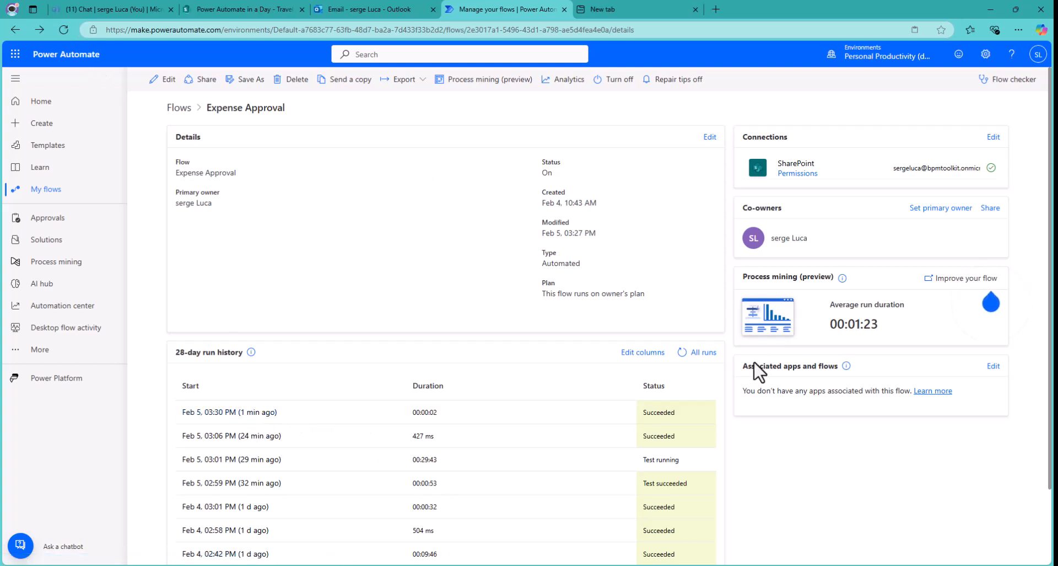
click(703, 352)
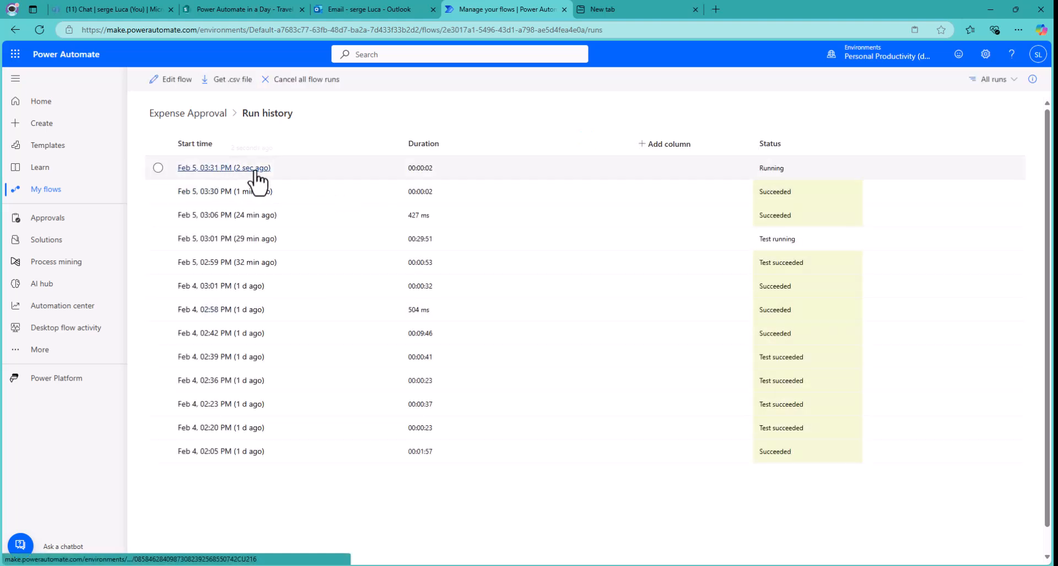
Refresh the SharePoint Travel expenses list to check the Travel to Iceland status, then open its approval request email in Outlook.
click(239, 11)
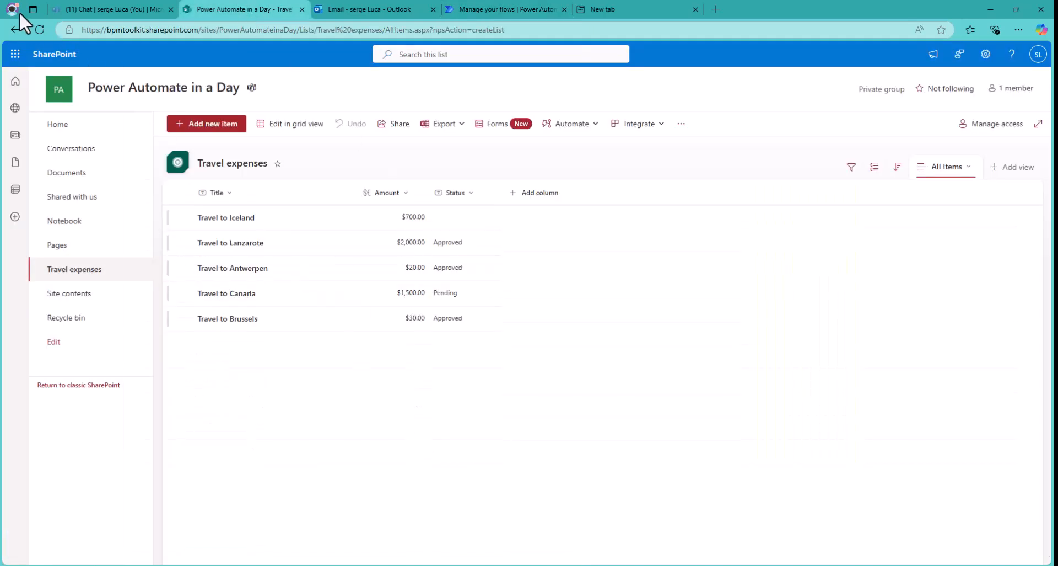
click(38, 28)
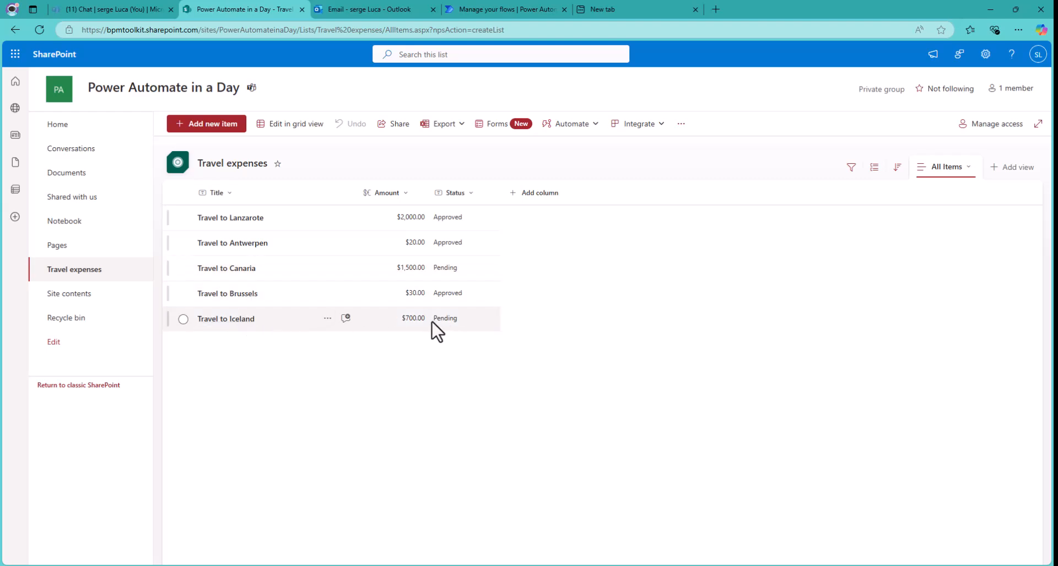
click(347, 11)
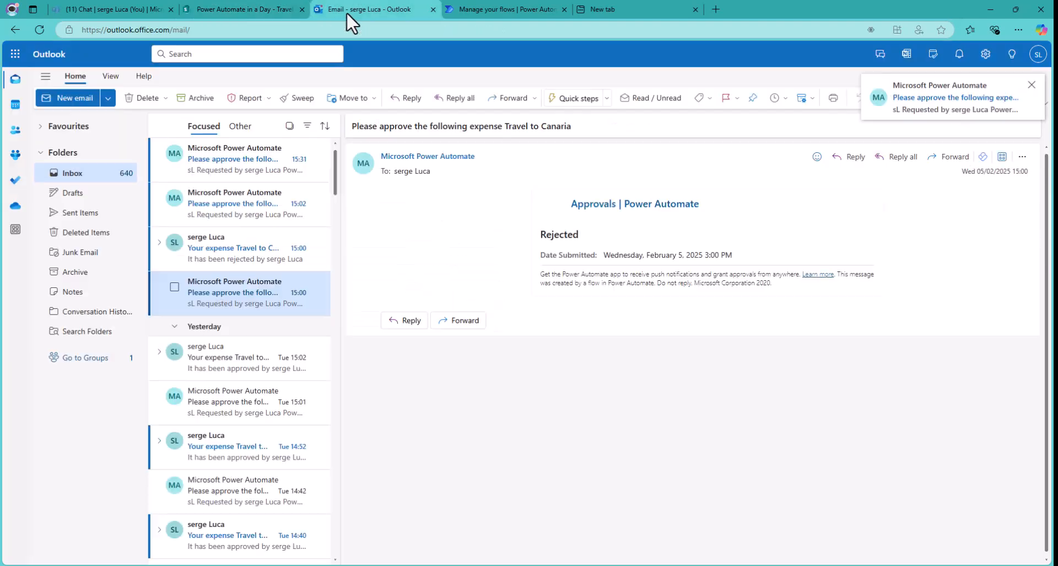
click(248, 165)
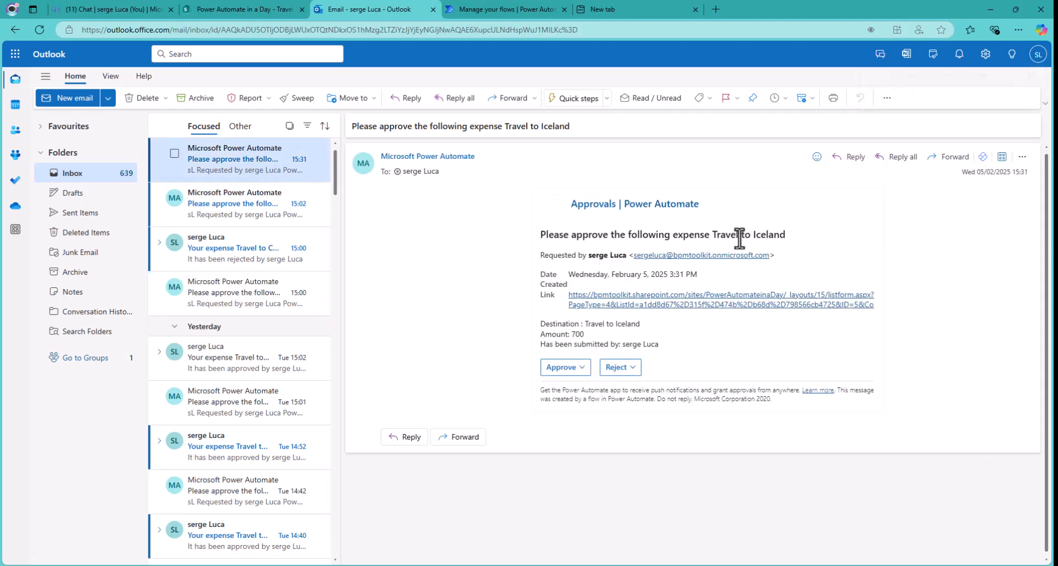
Switch to Power Automate's Approvals page, refresh it, and review the received, sent and past approval requests.
click(498, 8)
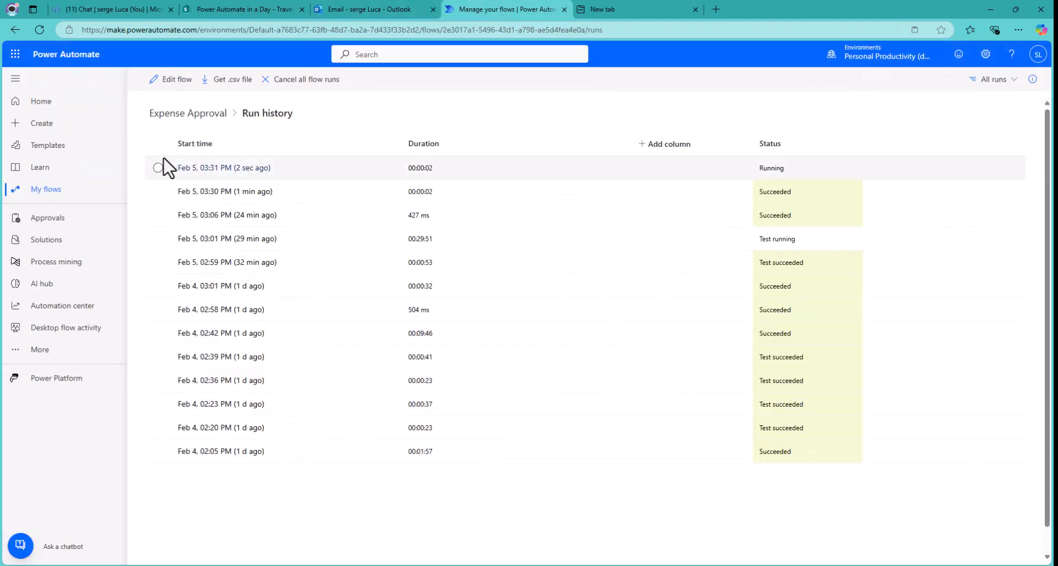
click(49, 221)
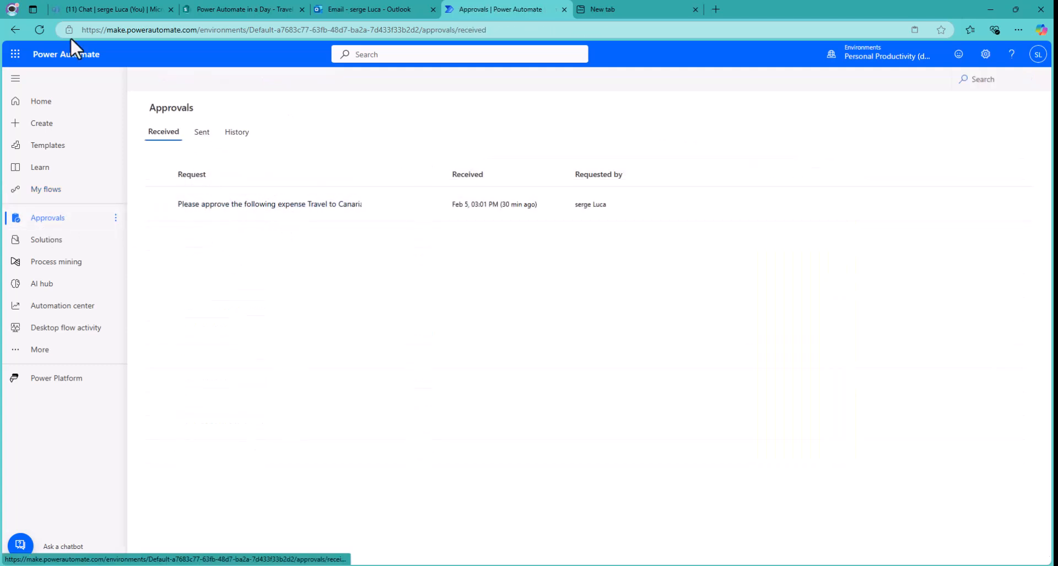
click(38, 29)
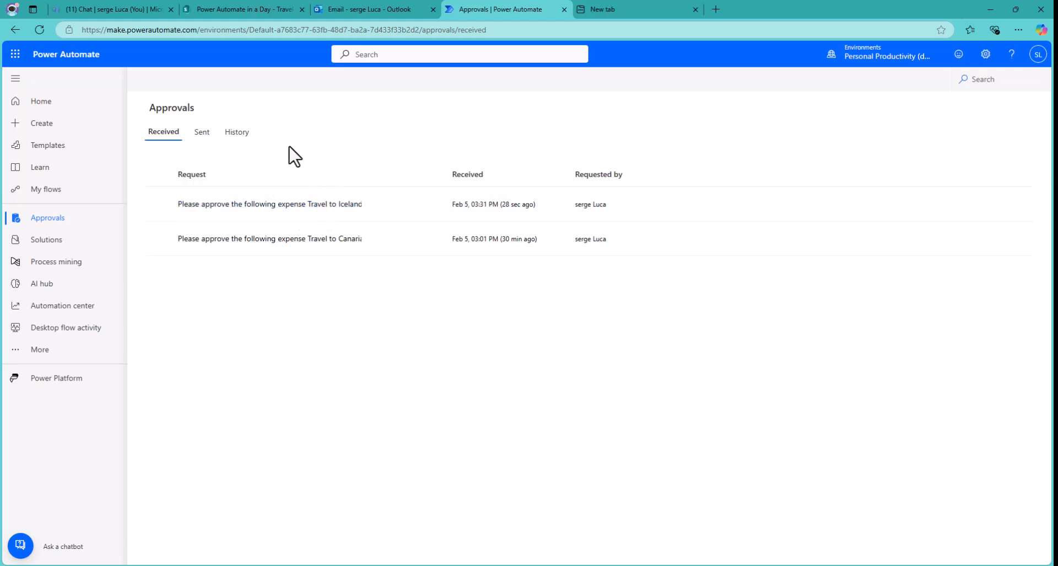
click(204, 138)
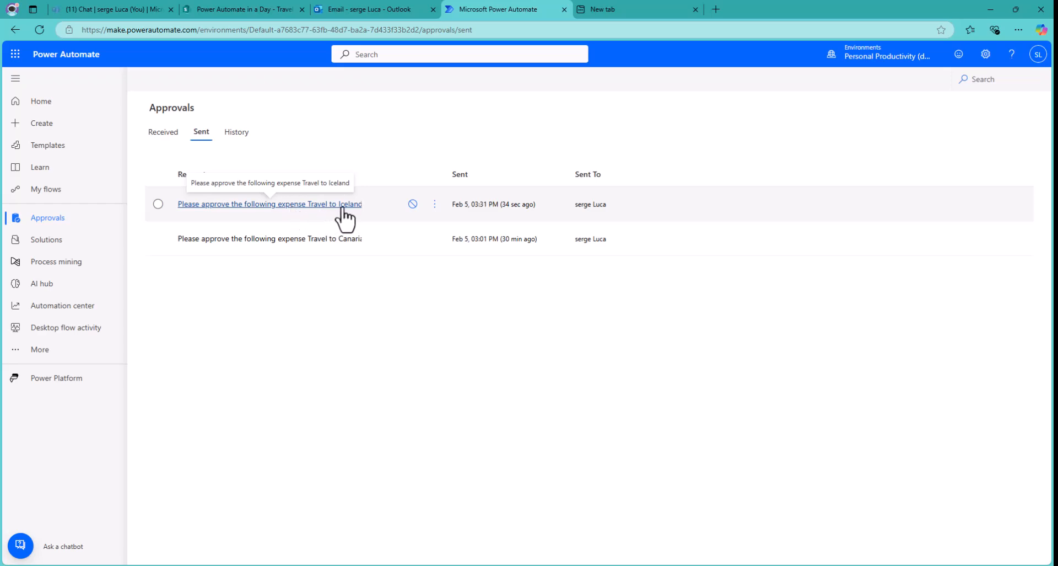
click(237, 134)
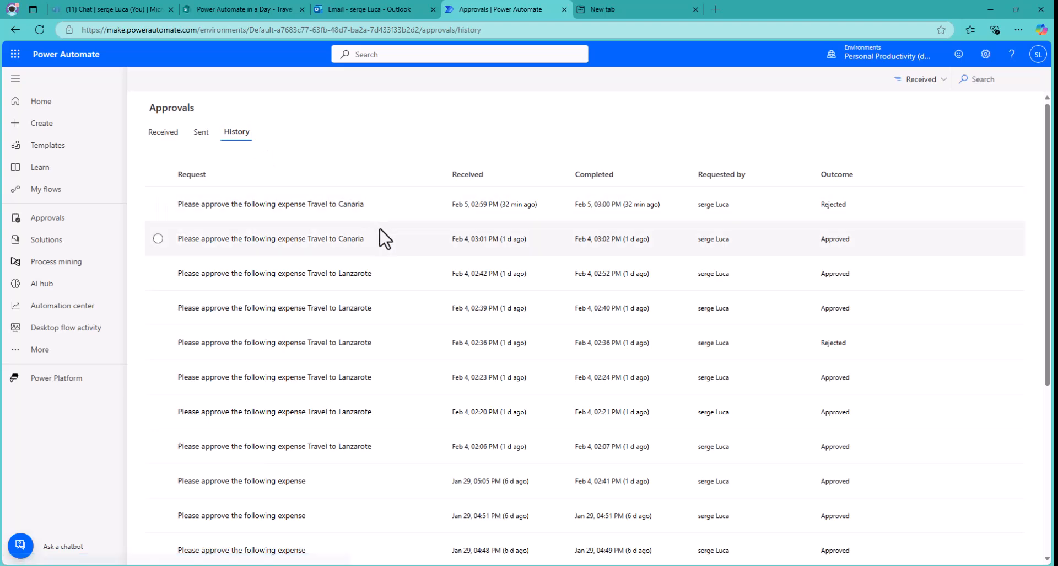
drag(1050, 199, 1015, 193)
scroll(1016, 193, up, 1)
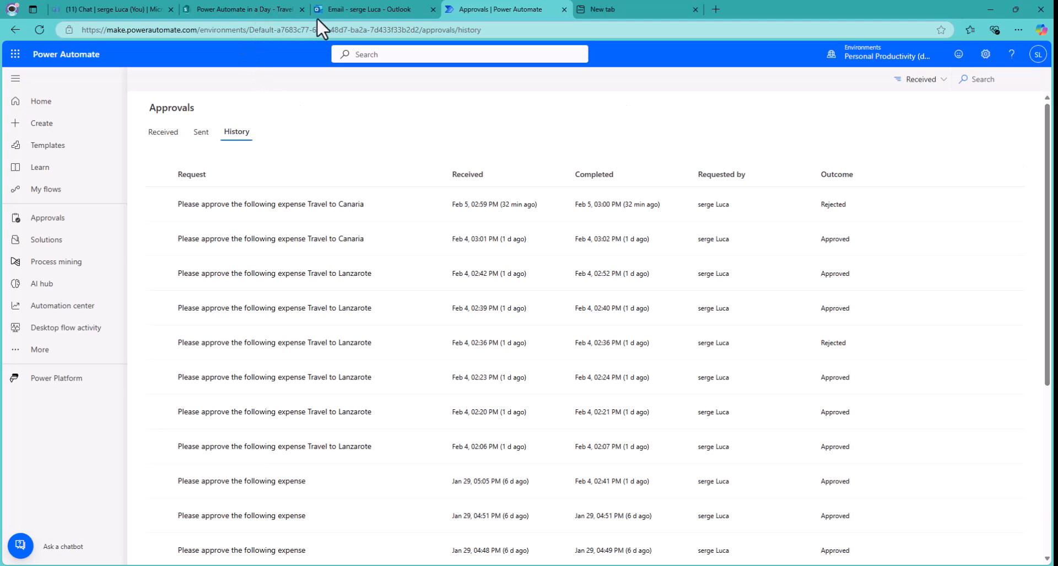
mouse_move(336, 7)
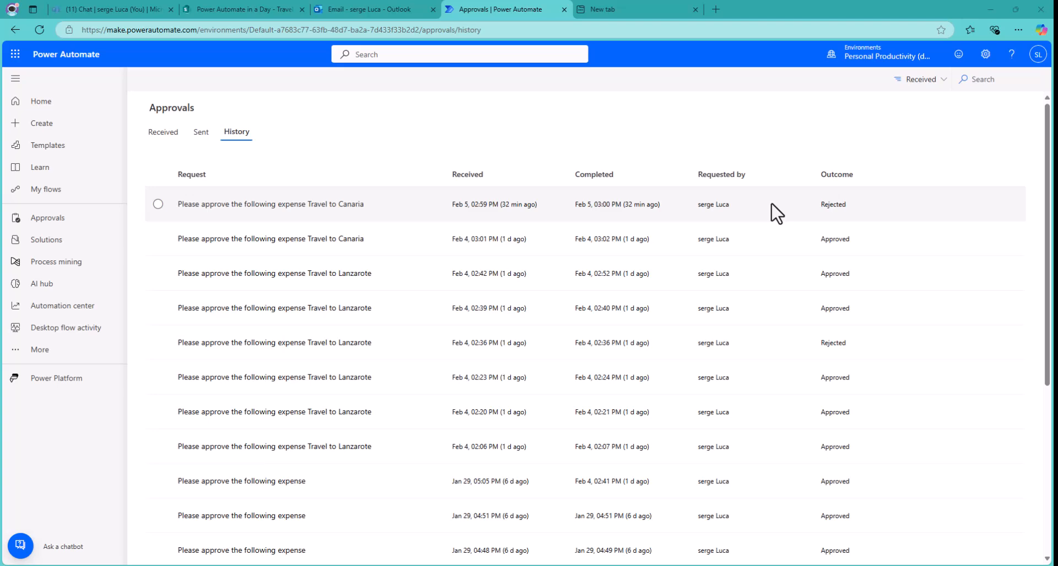
Switch to Phone Link, search the phone's apps for "pow" and get Power Automate mobile running.
key(alt+Tab)
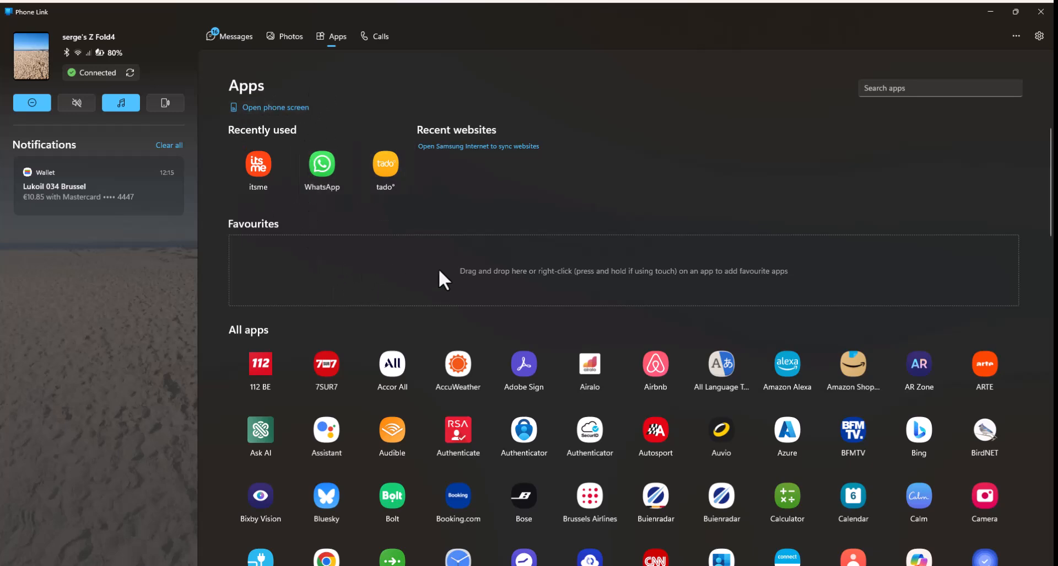
click(888, 88)
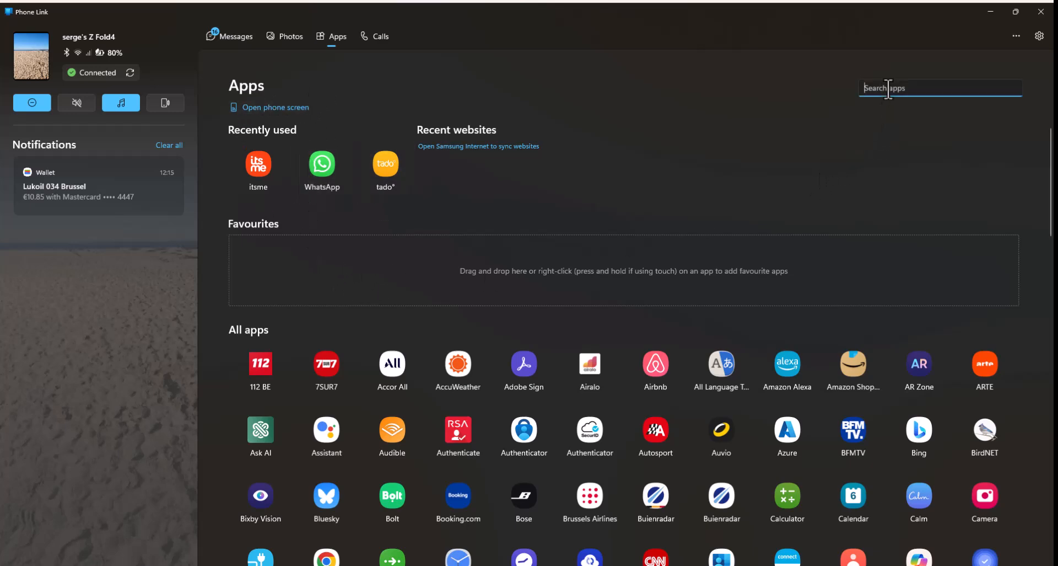
text(pow)
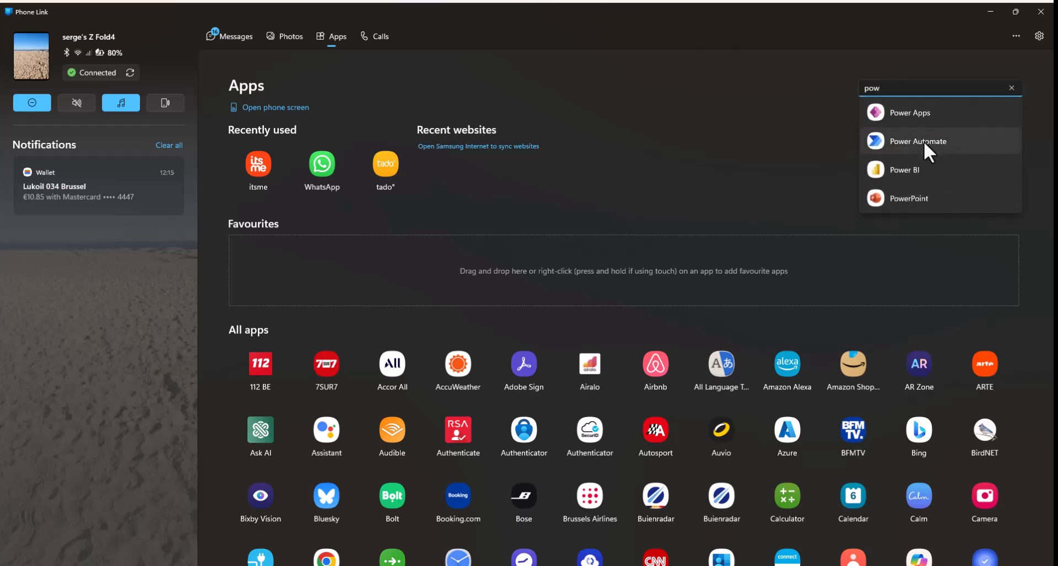
click(924, 141)
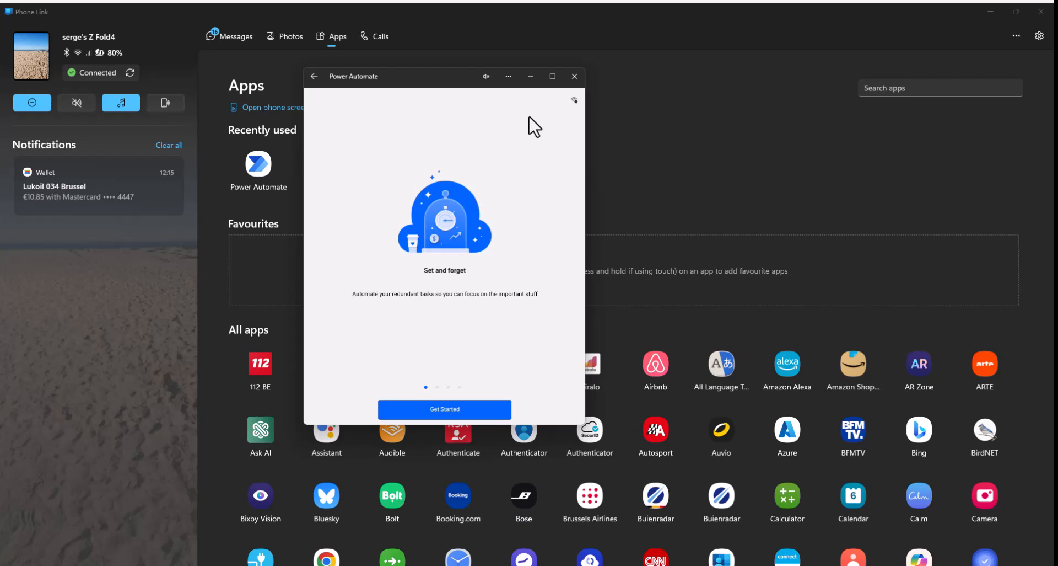
click(441, 408)
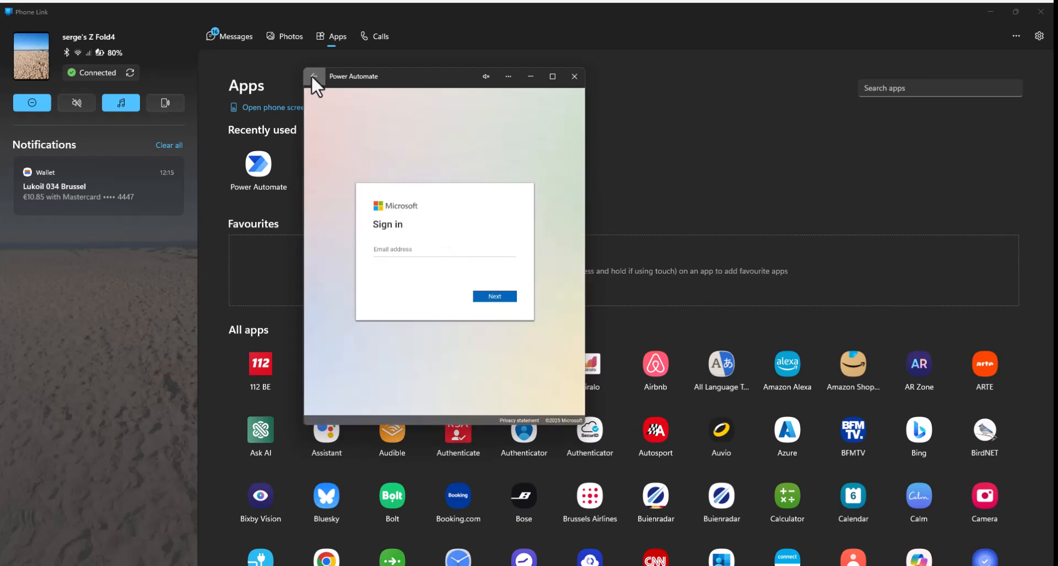
click(313, 77)
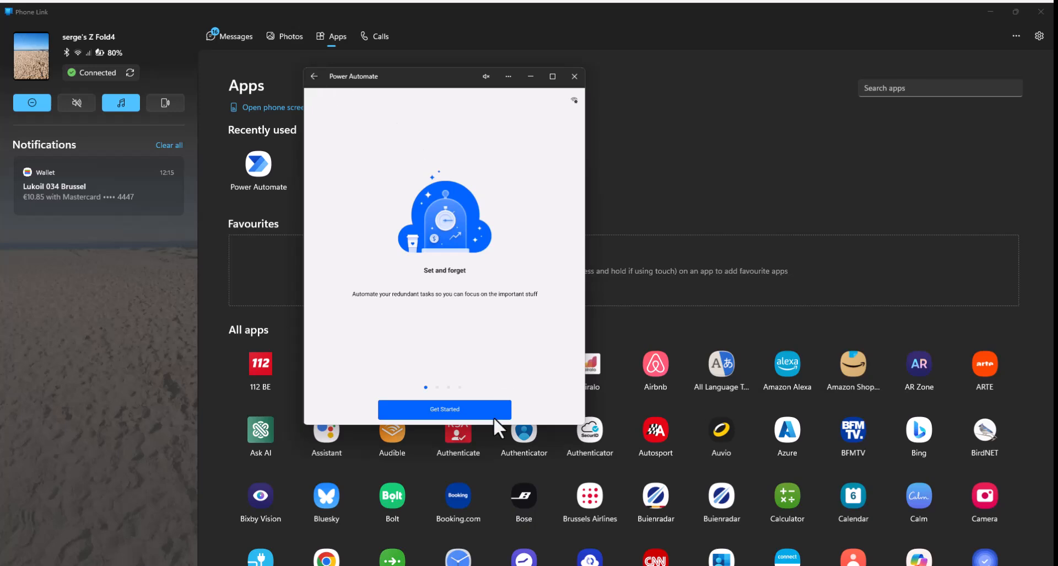
click(461, 408)
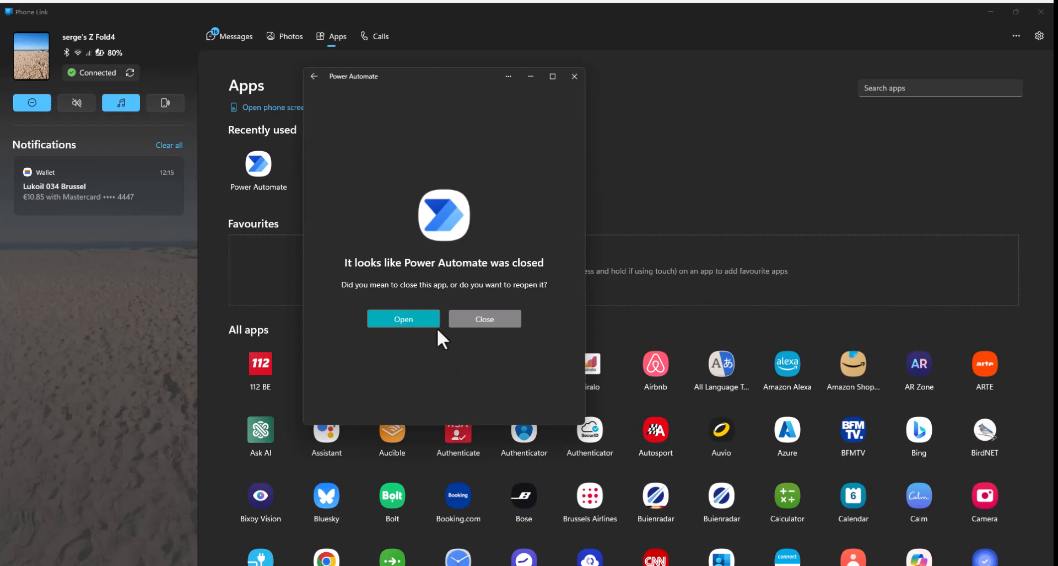
click(421, 323)
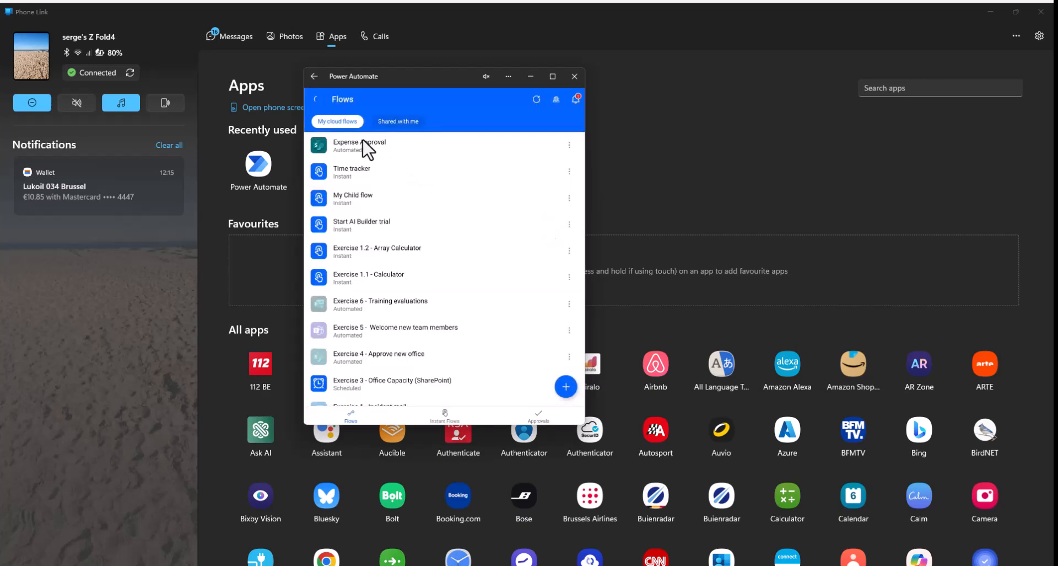
Approve the Travel to Iceland expense request from the mobile app's Approvals, then minimize the phone app and Phone Link.
click(537, 413)
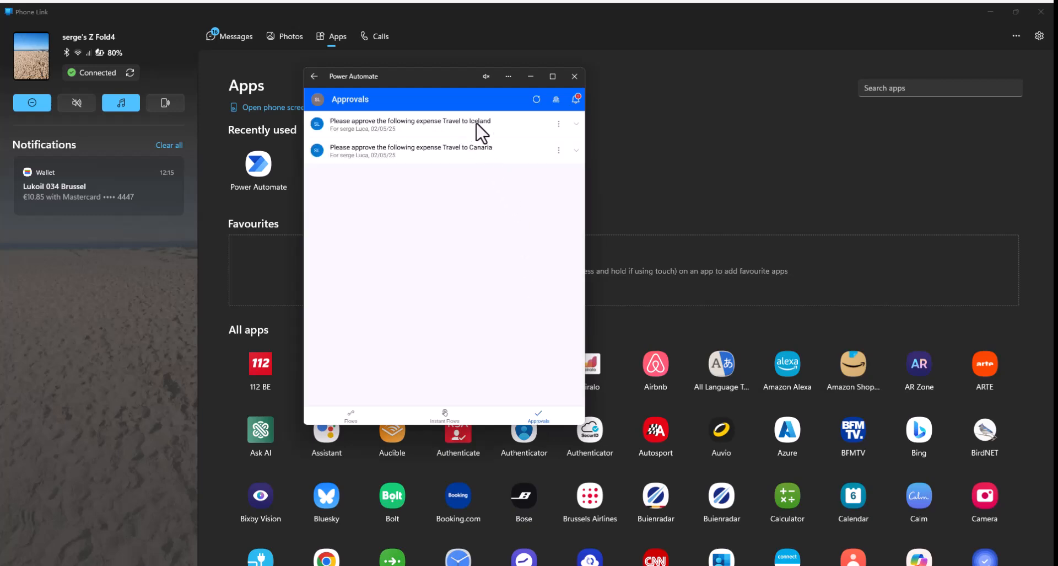
click(556, 98)
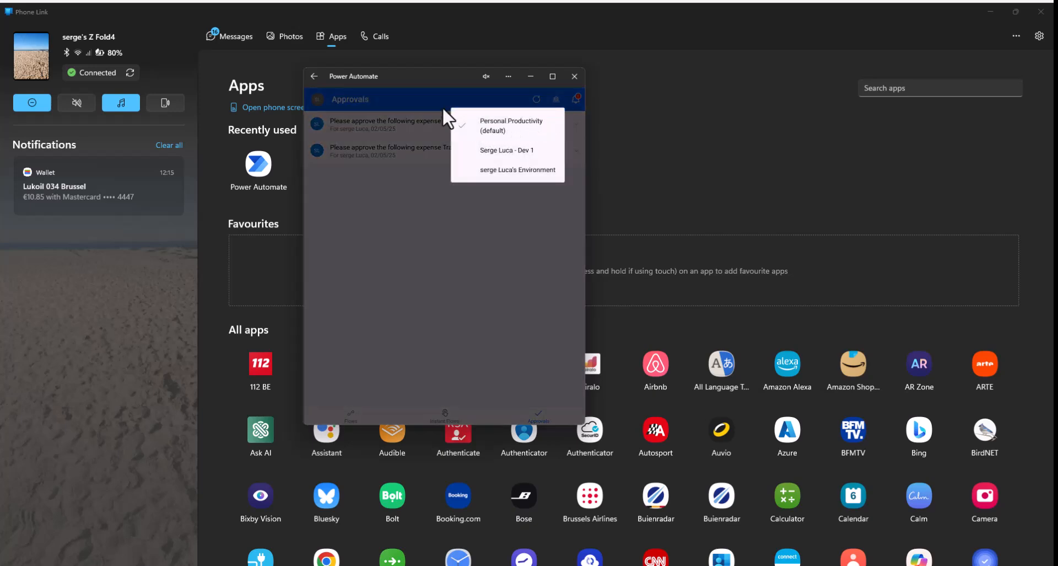
click(422, 101)
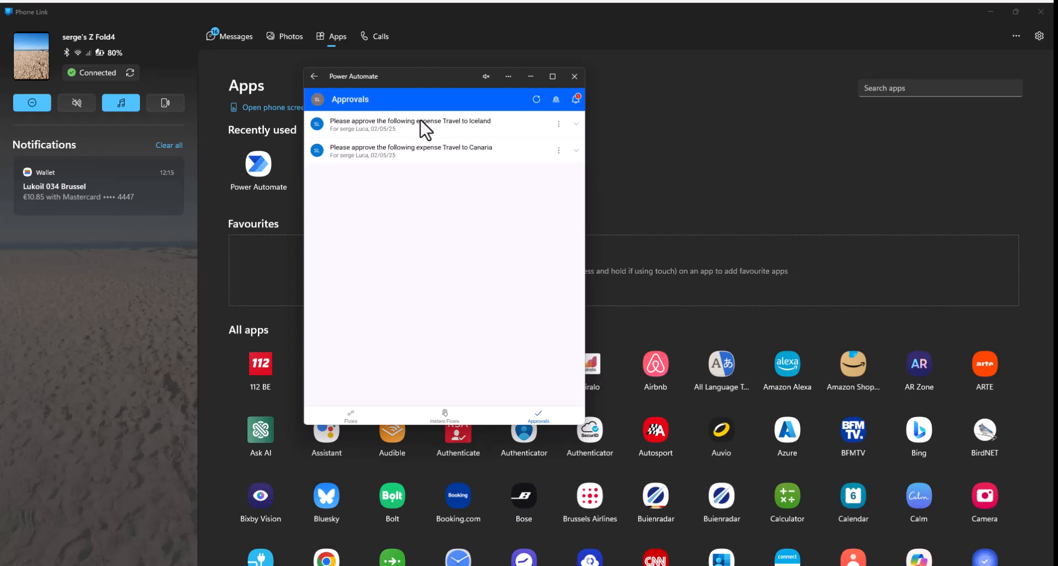
click(423, 127)
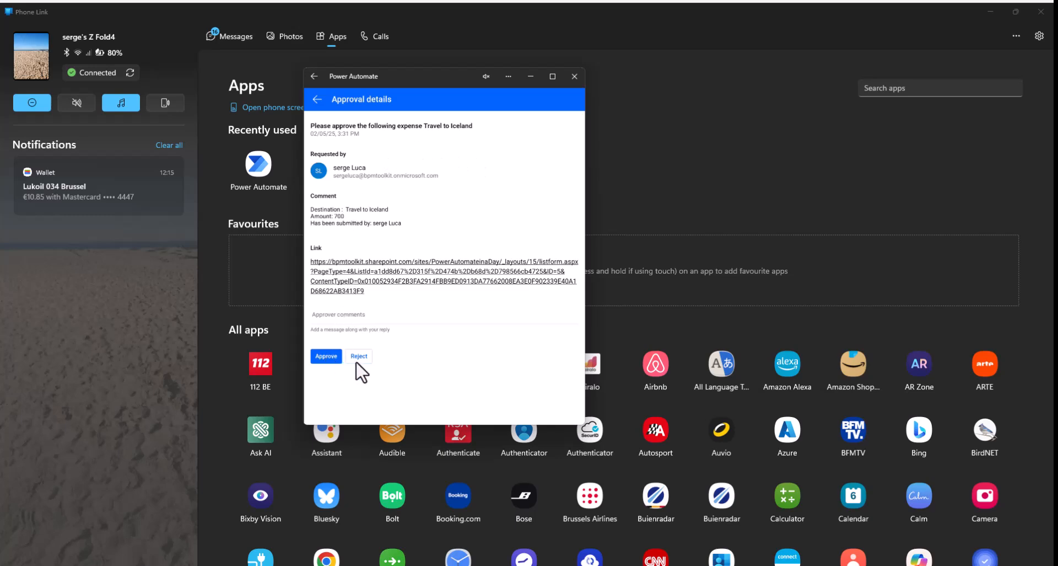
click(334, 358)
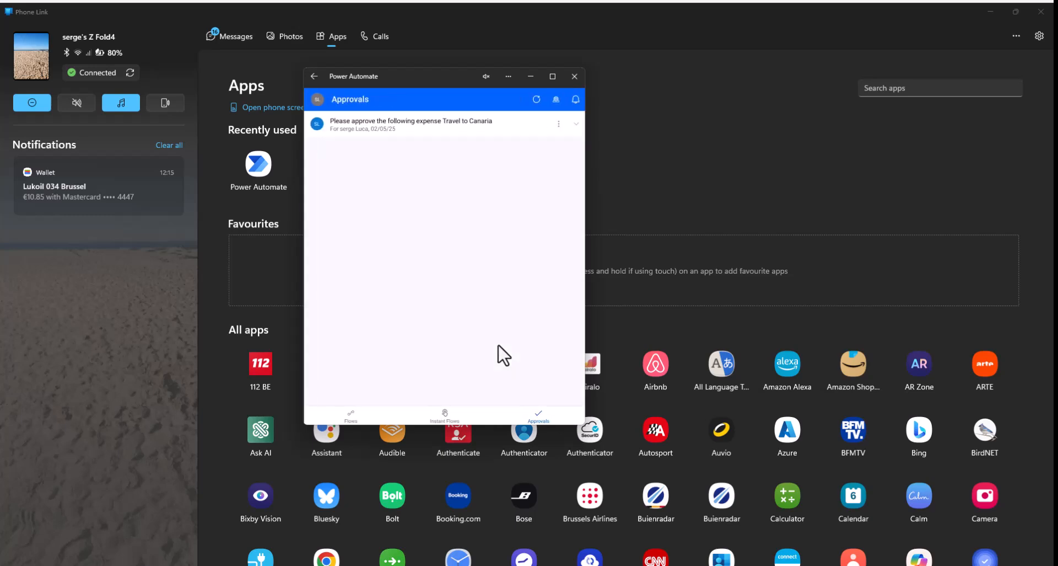
click(531, 76)
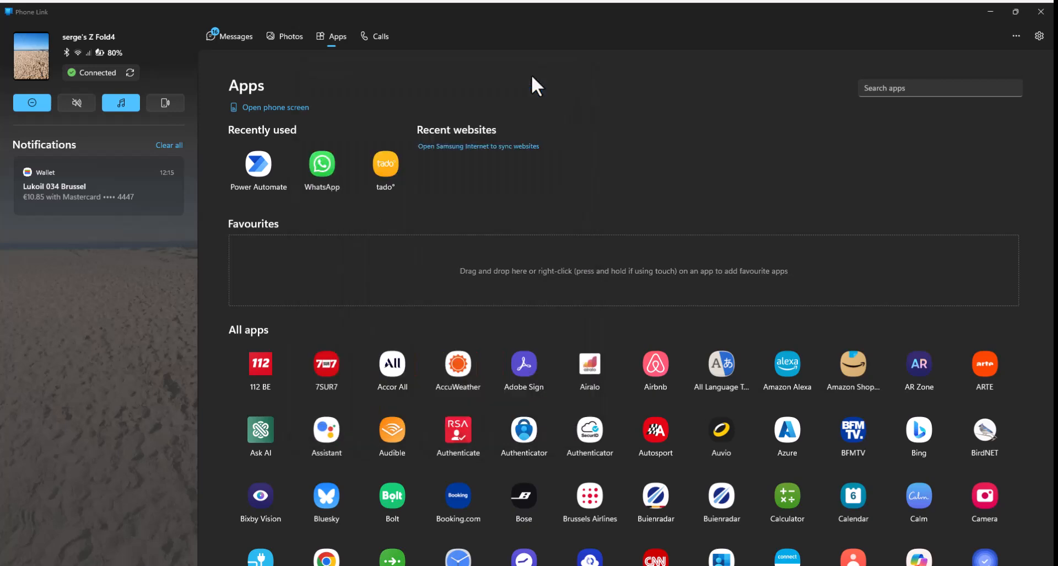
click(990, 10)
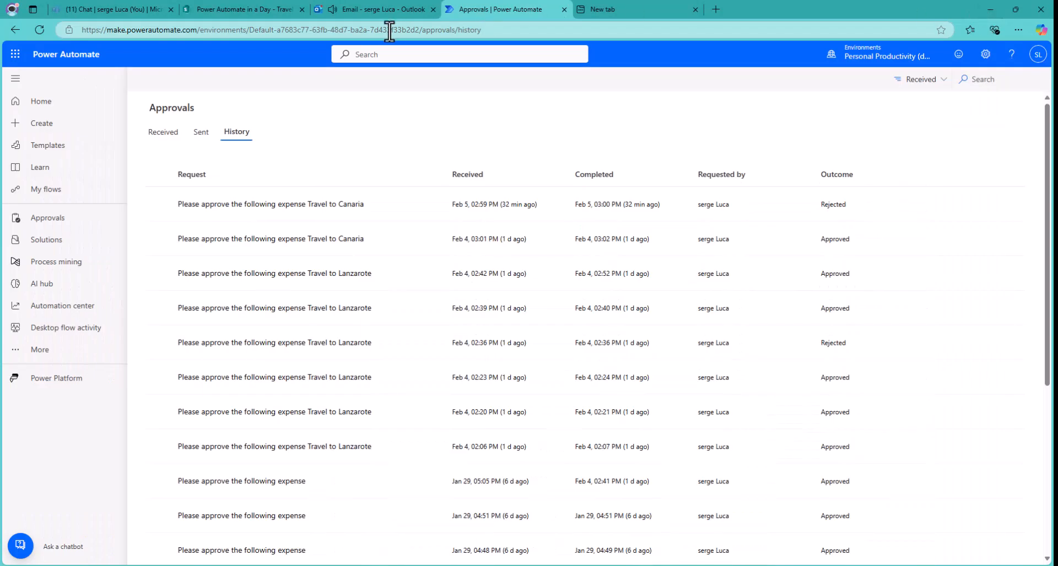
Refresh the SharePoint Travel expenses list to check the Travel to Iceland status, then read its outcome and request emails in Outlook.
click(214, 8)
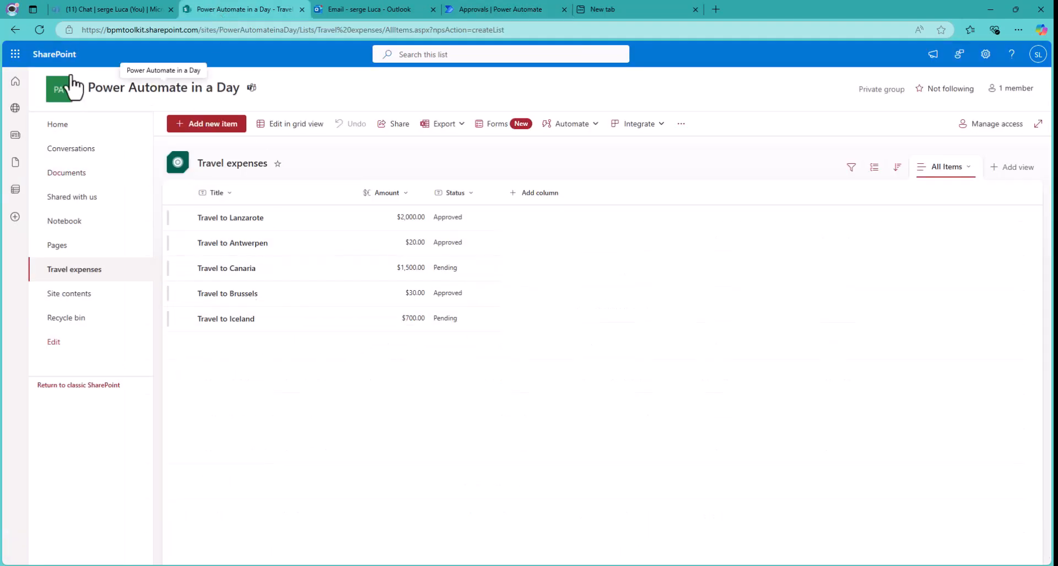
click(36, 29)
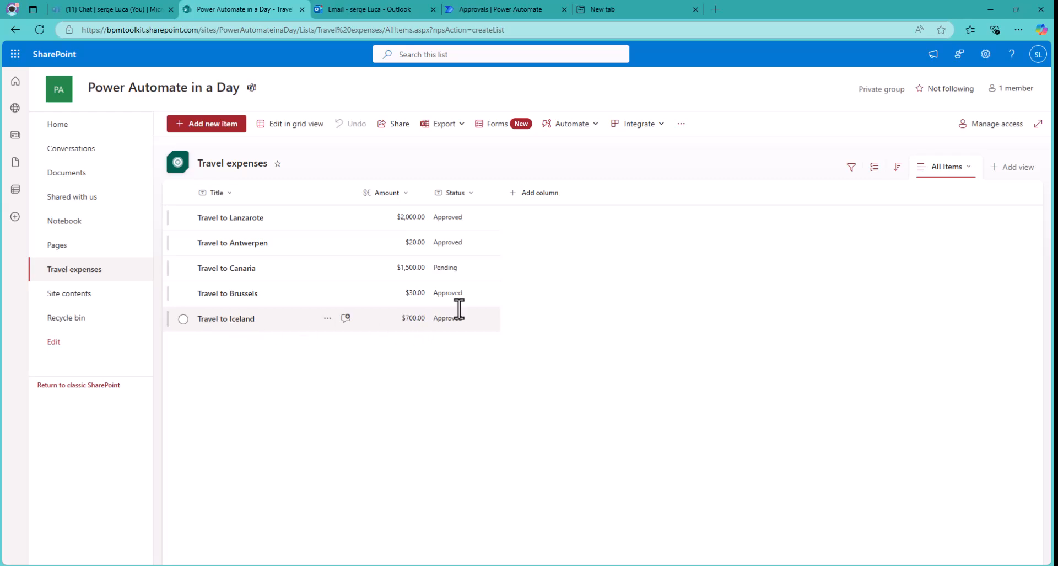
click(362, 6)
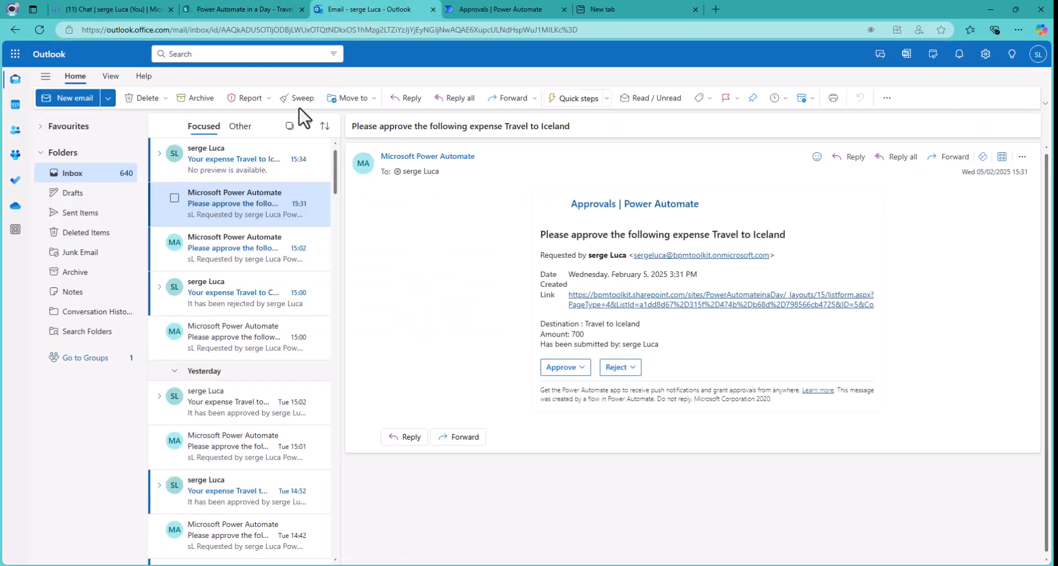
click(226, 171)
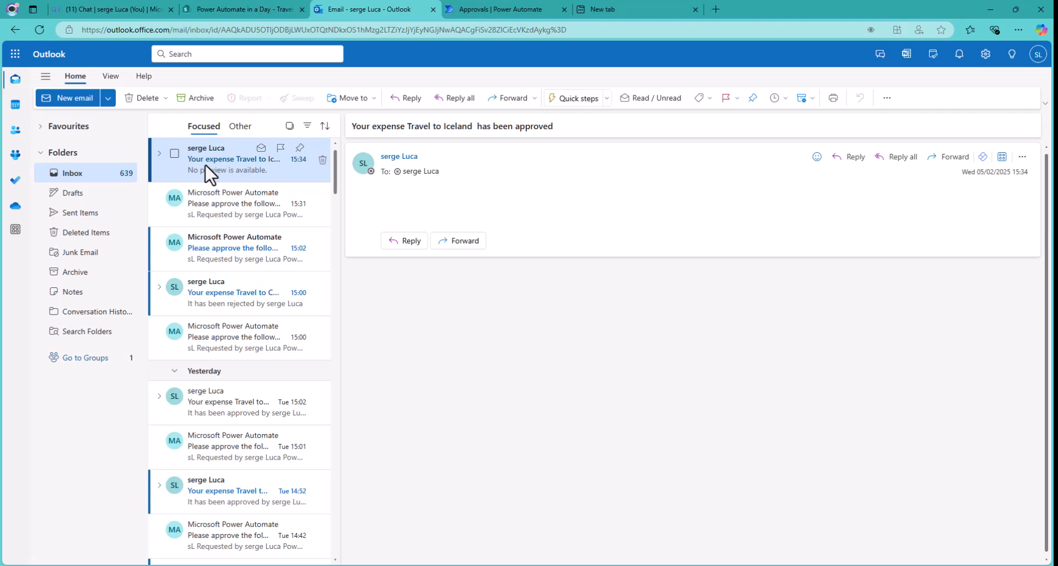
click(221, 221)
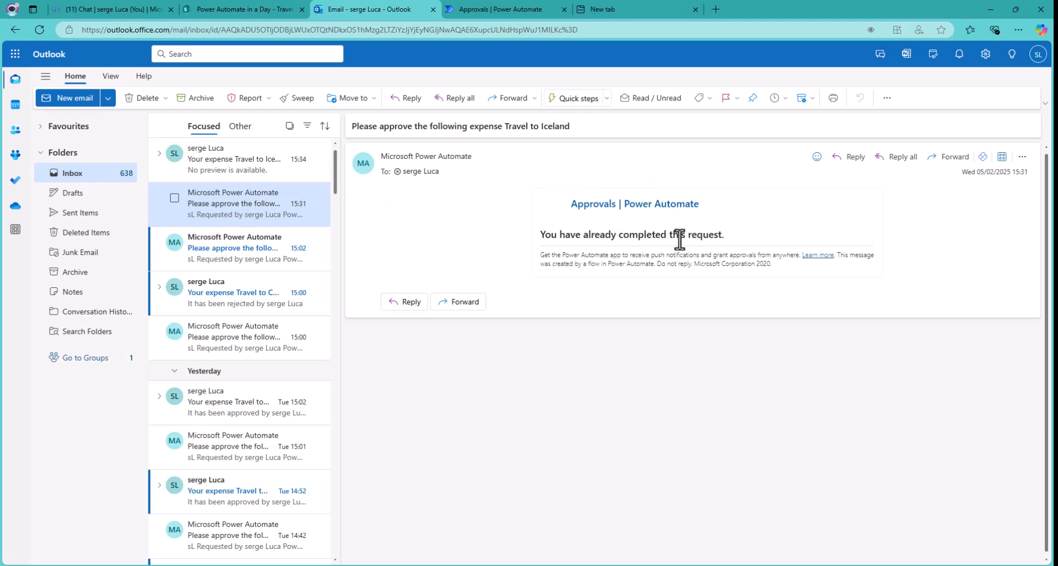
Switch to Power Automate's Approvals, refresh the received requests, and check the sent requests and history for the Travel to Iceland outcome.
click(481, 6)
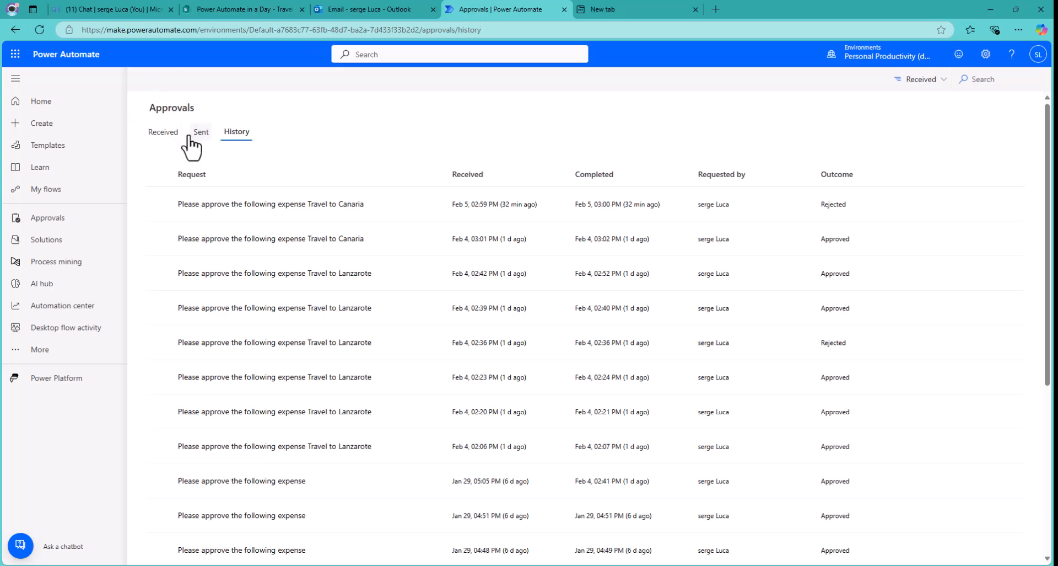
click(160, 132)
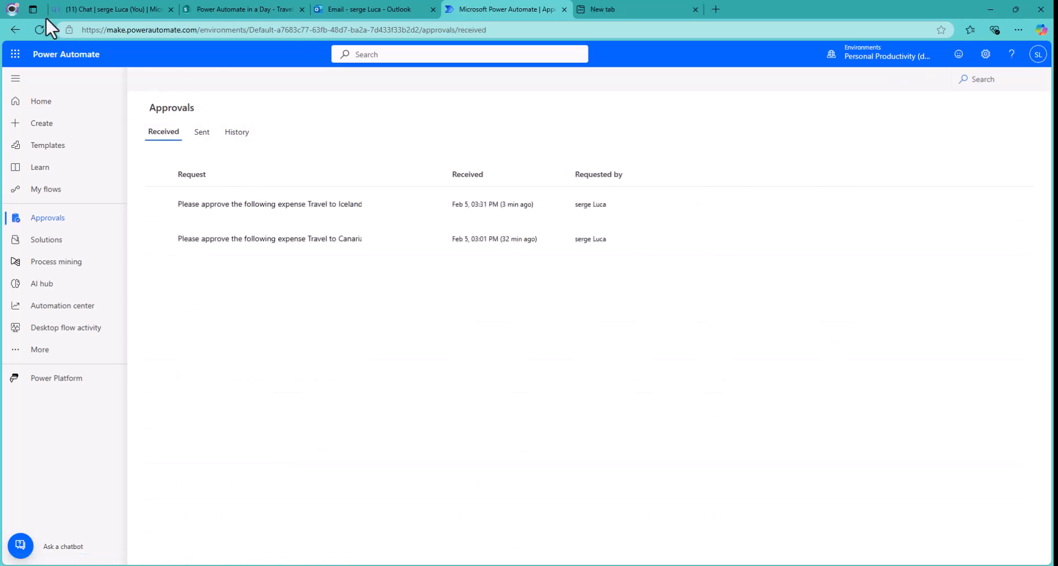
click(35, 30)
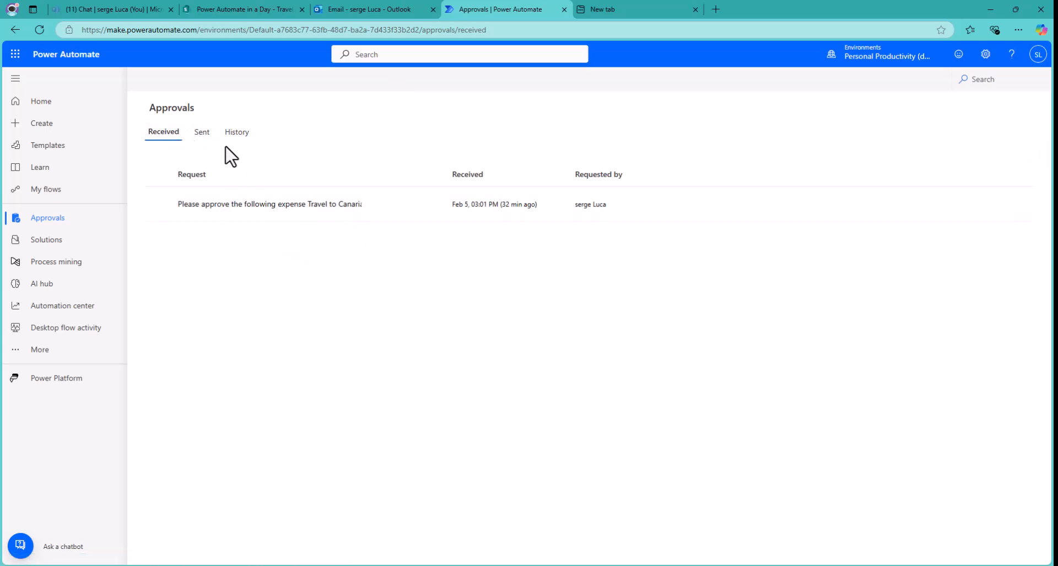
click(204, 137)
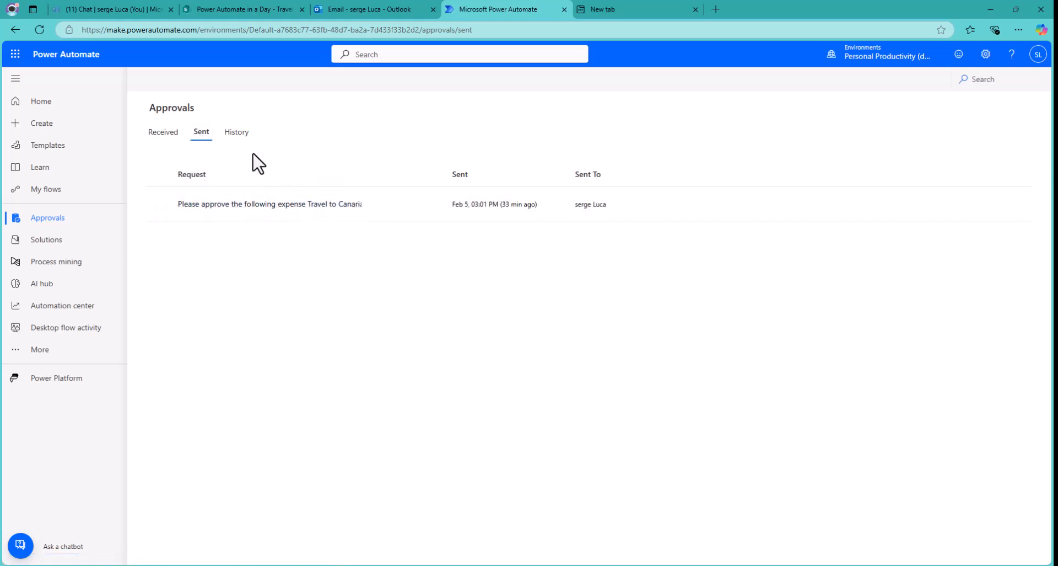
click(239, 140)
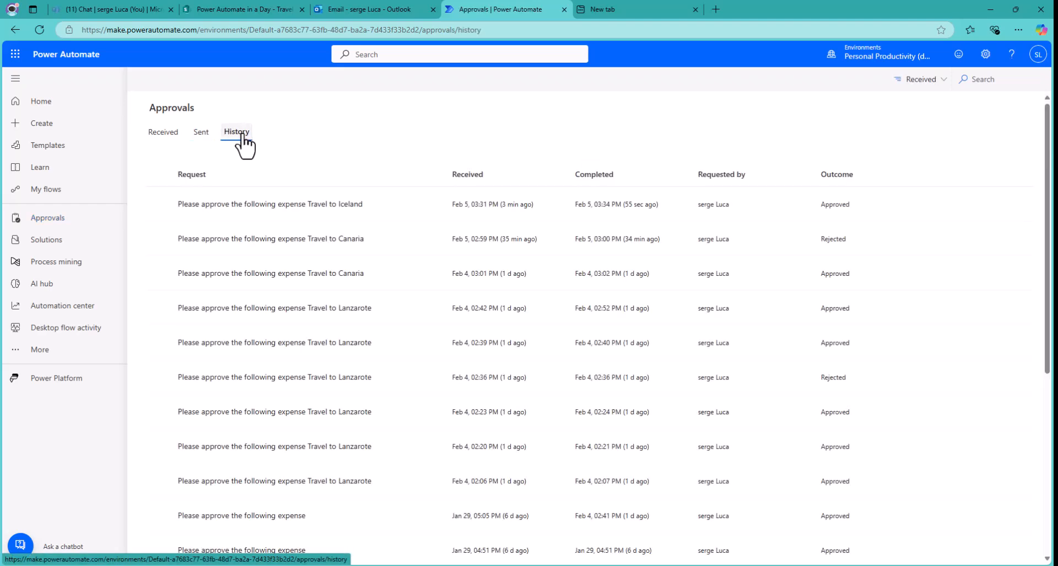